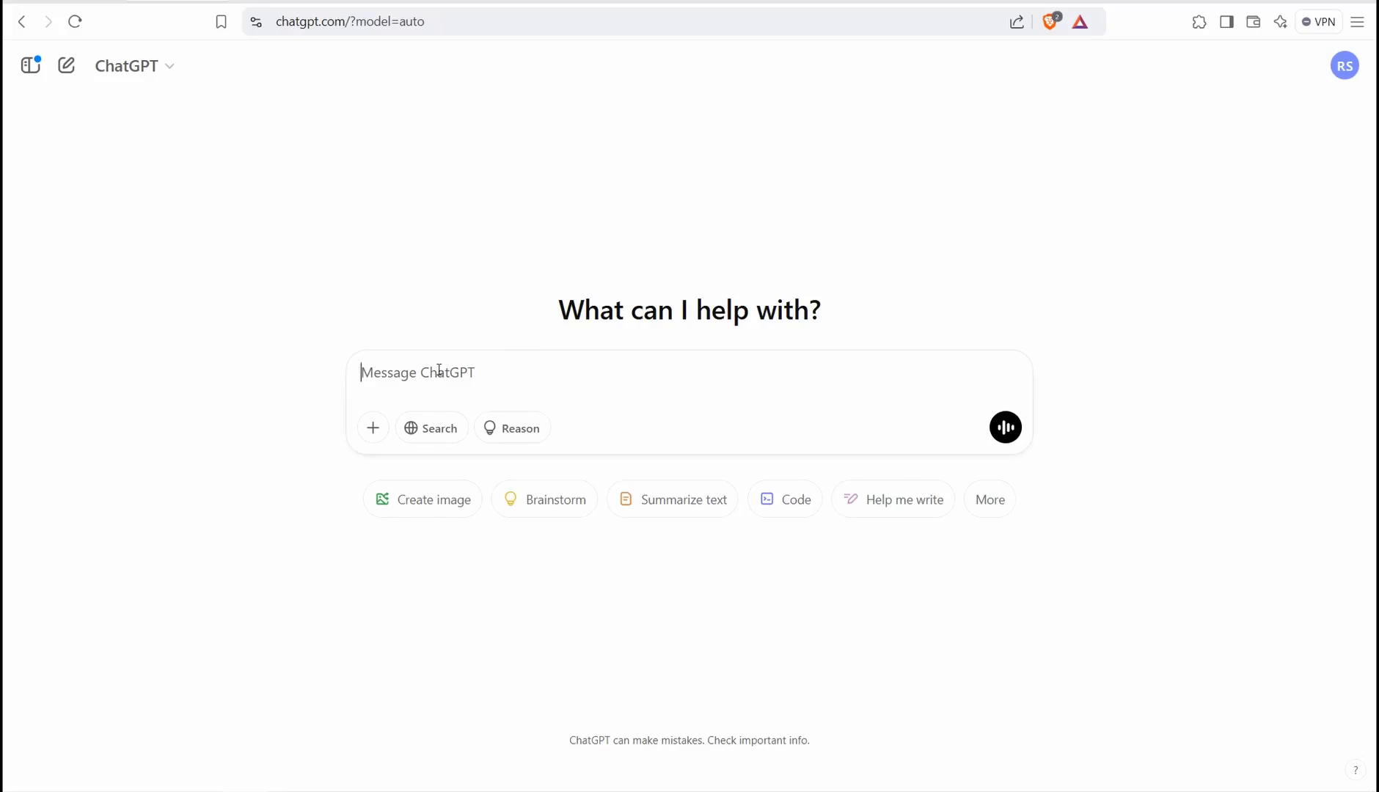
Ask ChatGPT: "Give me 5 pieces of advice about self improvement , make them concise and short".
{"action": "type", "text": "Give me"}
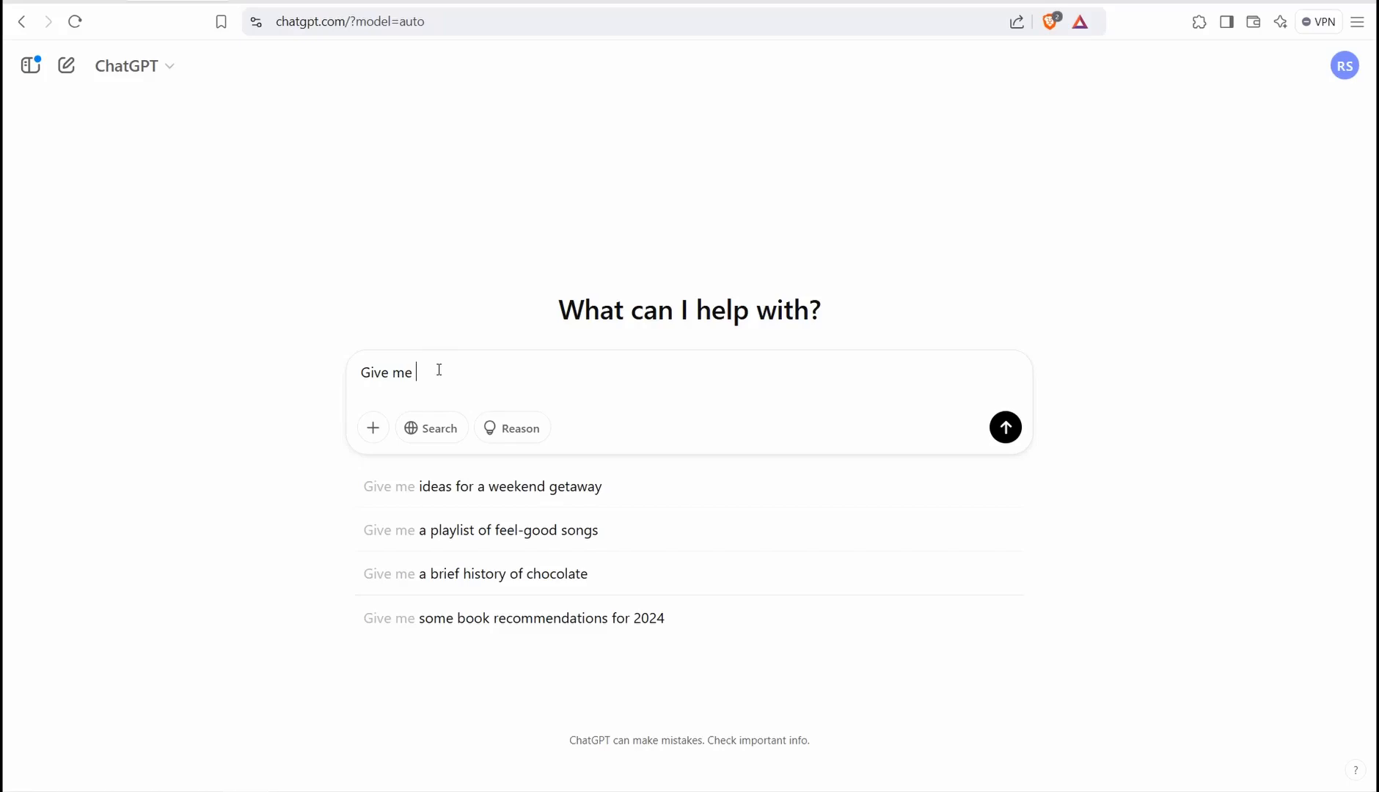
{"action": "type", "text": "5 pieces of advice about self improvement , make them con"}
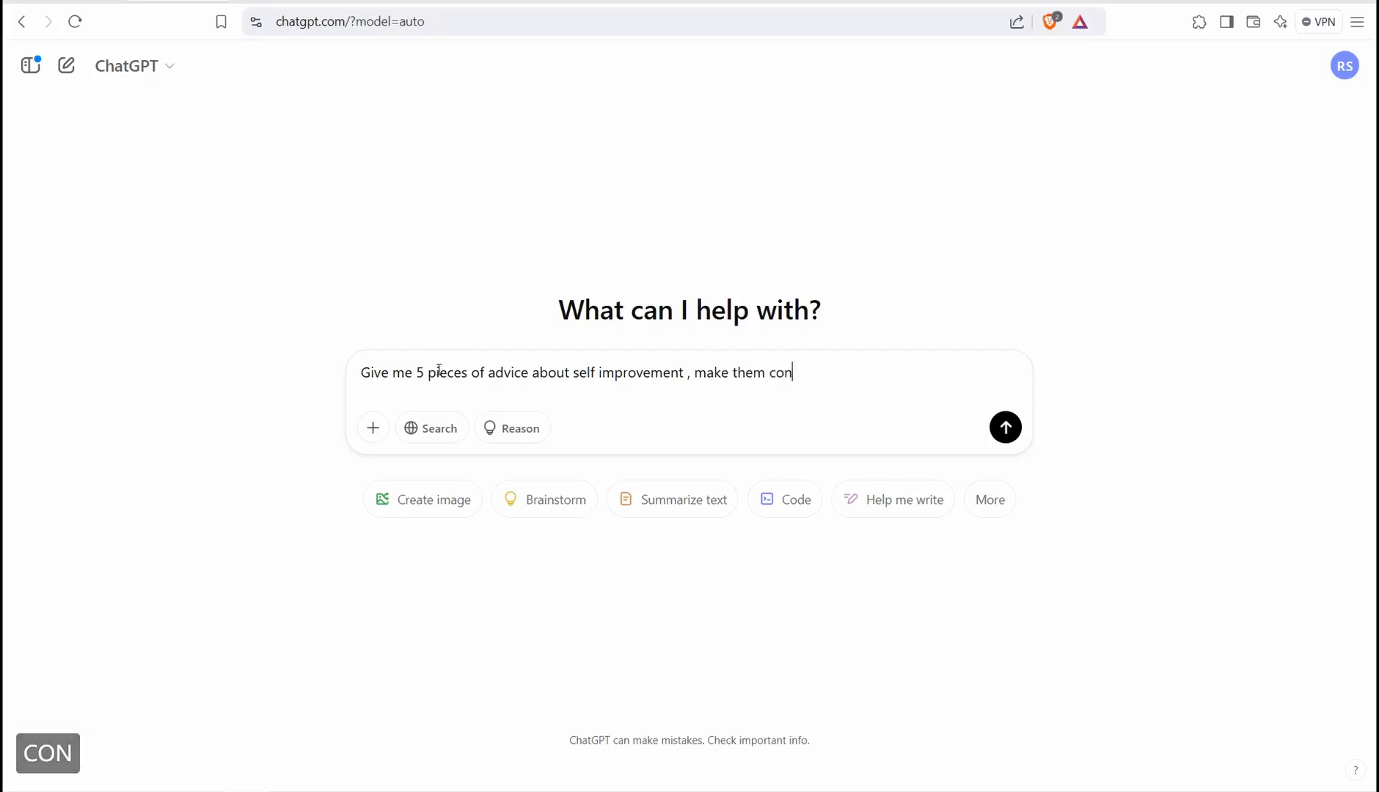
{"action": "type", "text": "cise and short"}
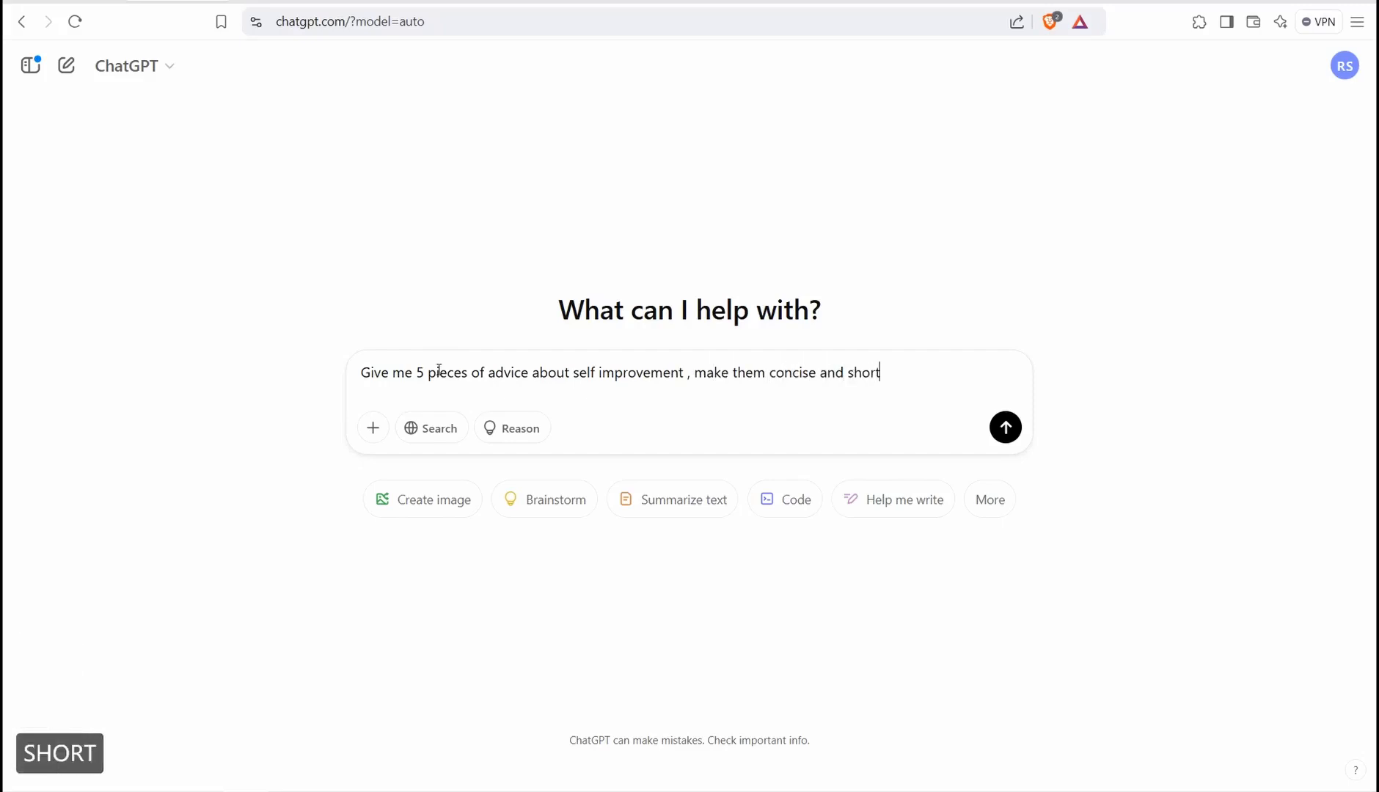
{"action": "key", "text": "Return"}
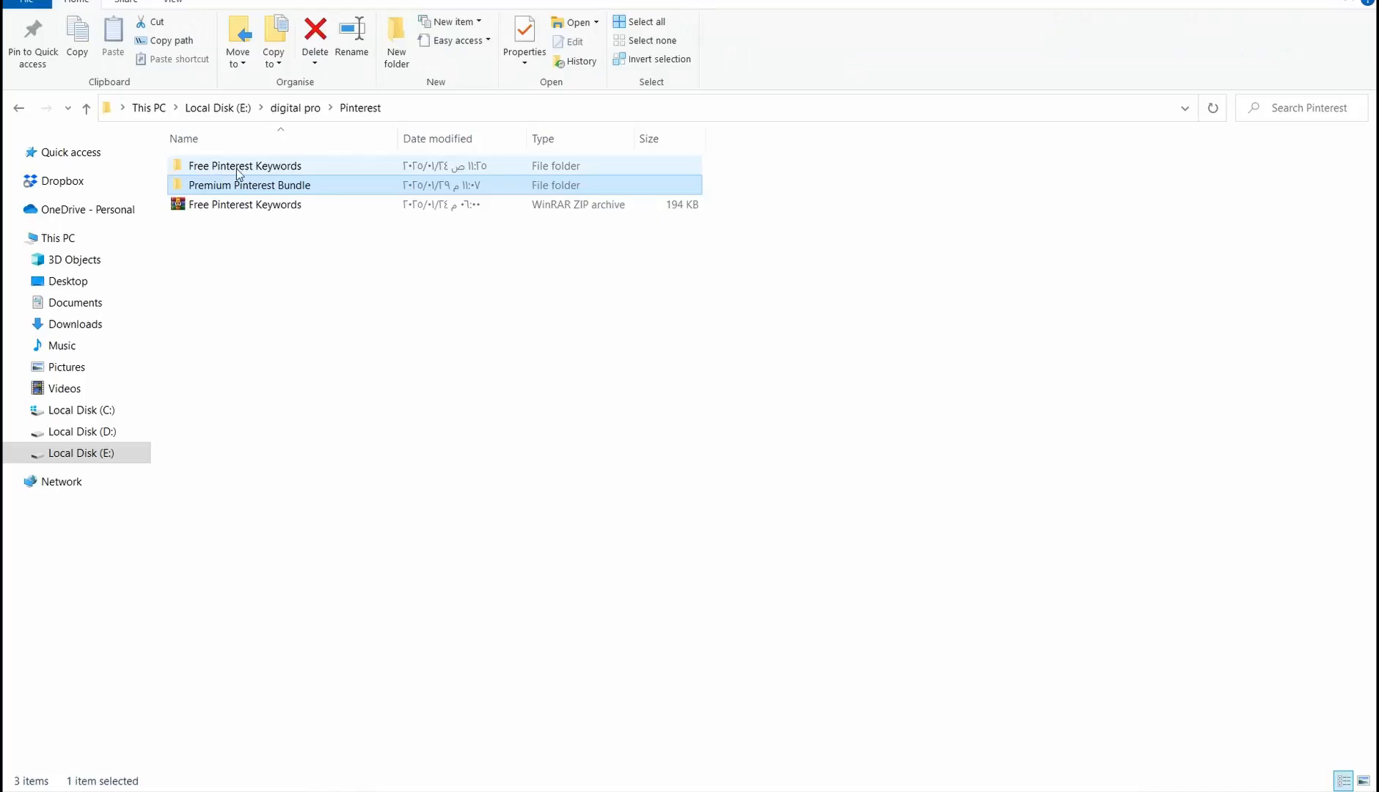
Open the Self Improvement-keywords-data file from the Free Pinterest Keywords folder in File Explorer.
{"action": "double_click", "coordinate": [236, 163]}
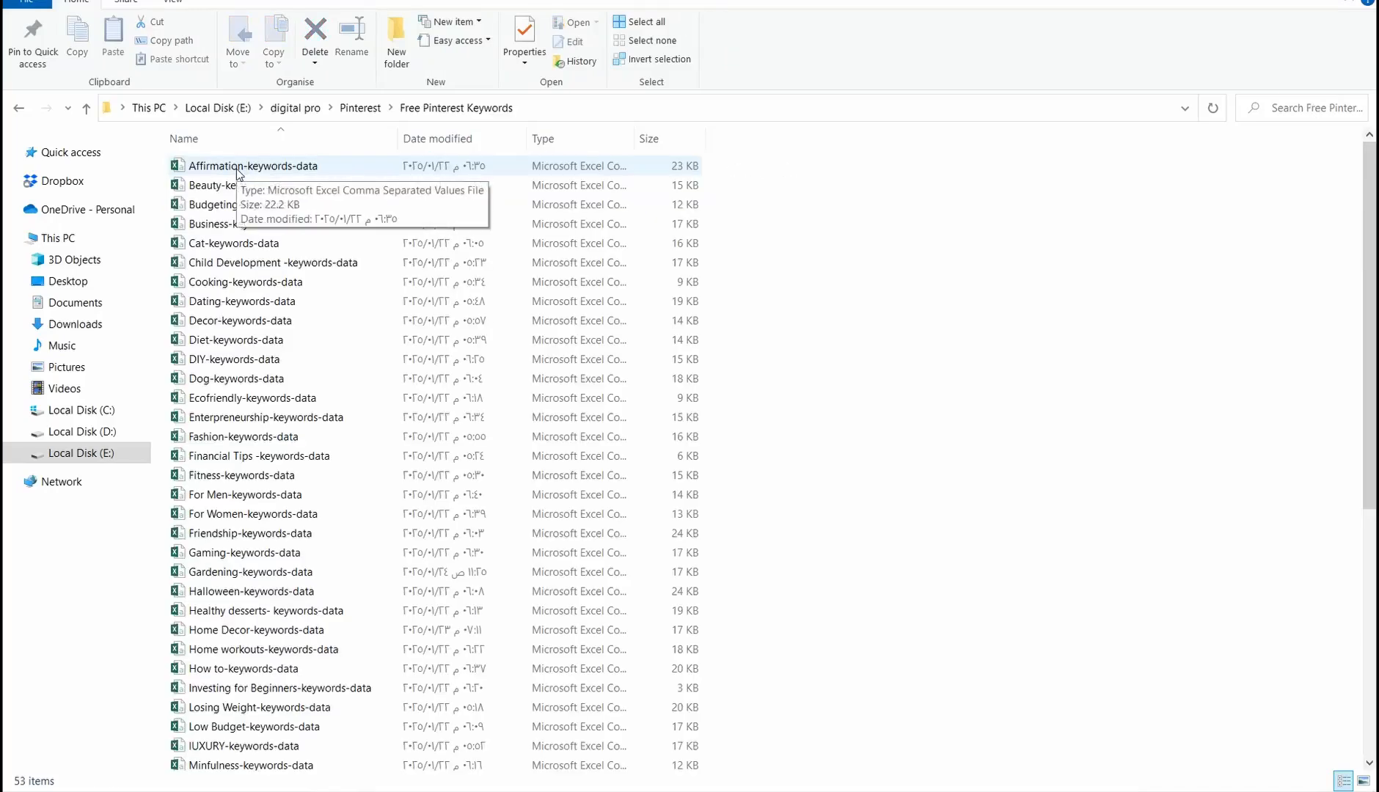
{"action": "scroll", "coordinate": [266, 319], "scroll_direction": "down", "scroll_amount": 7}
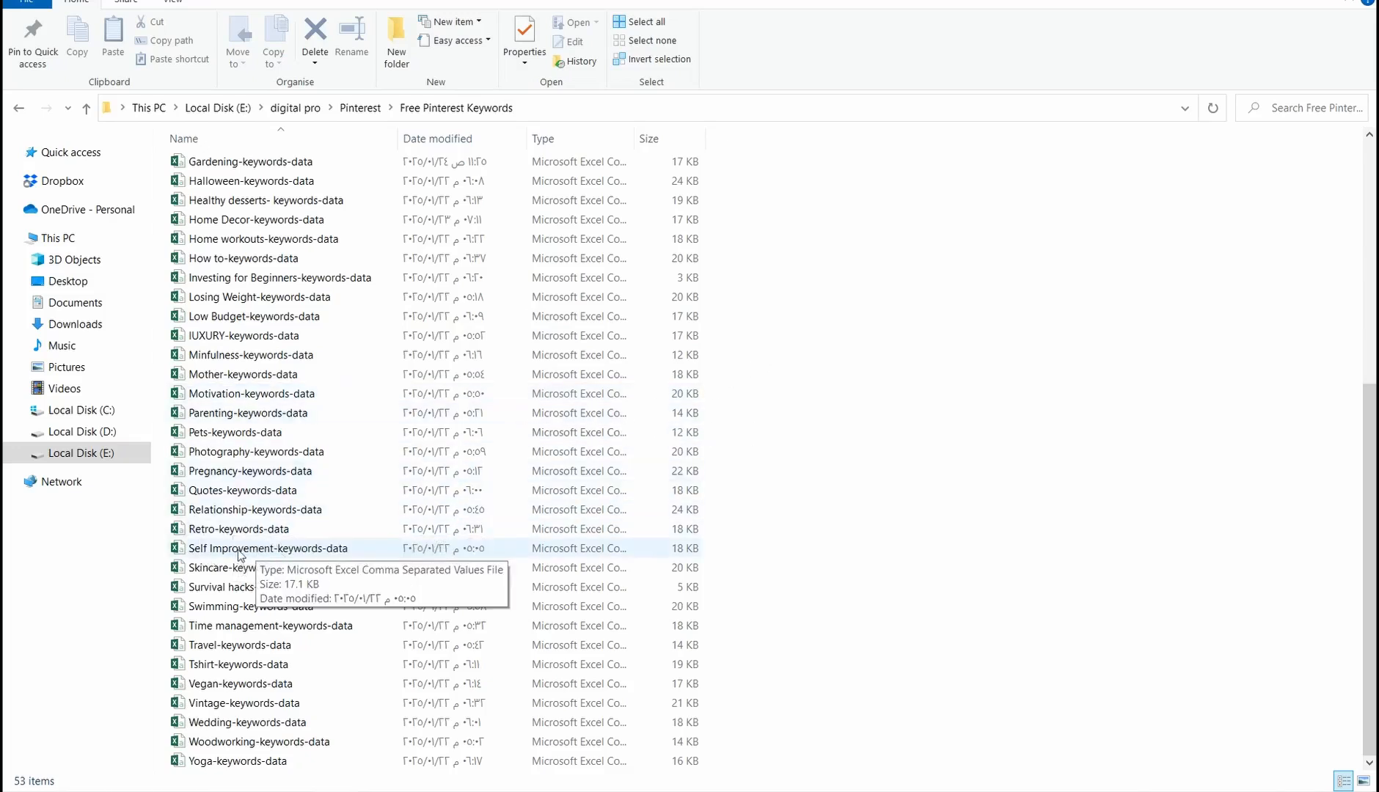
{"action": "double_click", "coordinate": [270, 557]}
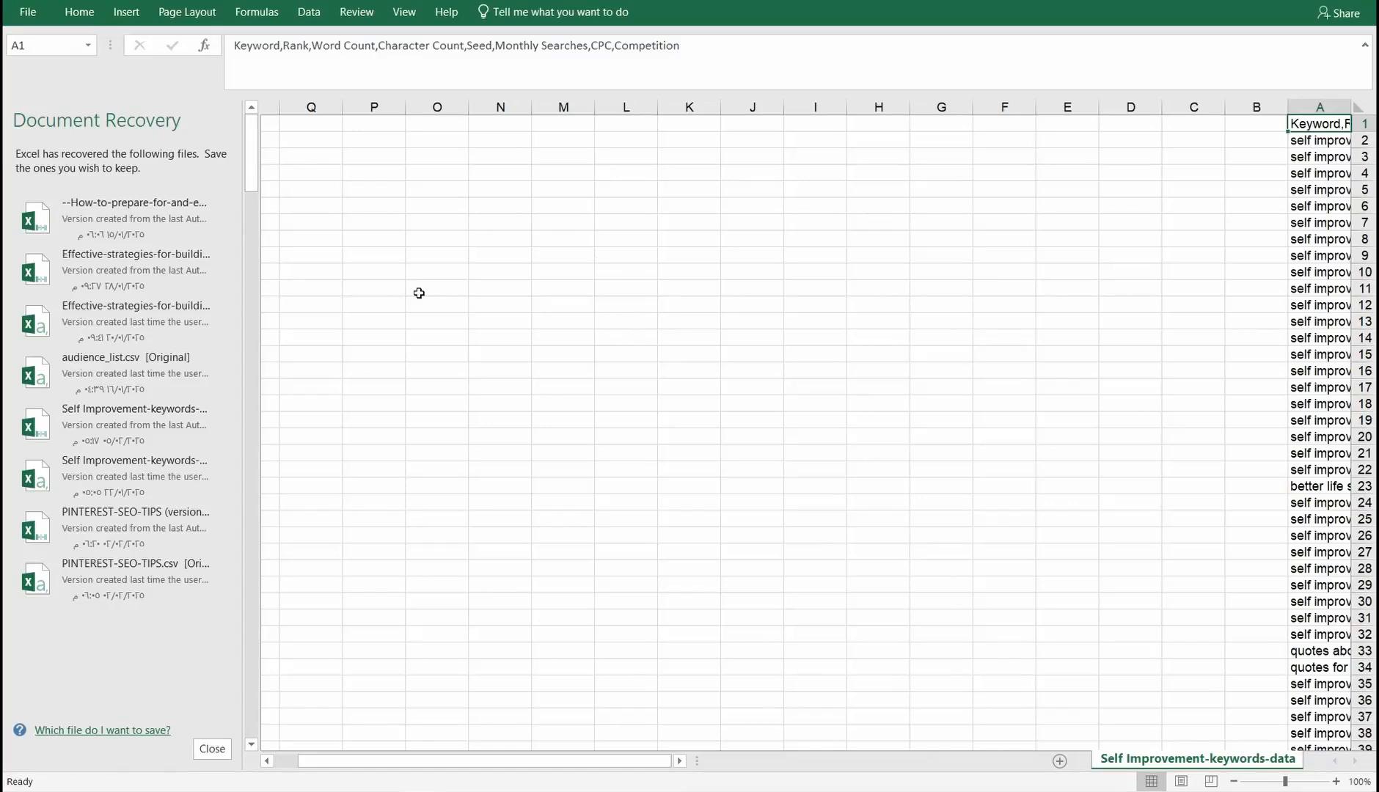
Turn off the sheet's right-to-left layout so the columns run from left to right.
{"action": "left_click", "coordinate": [195, 16]}
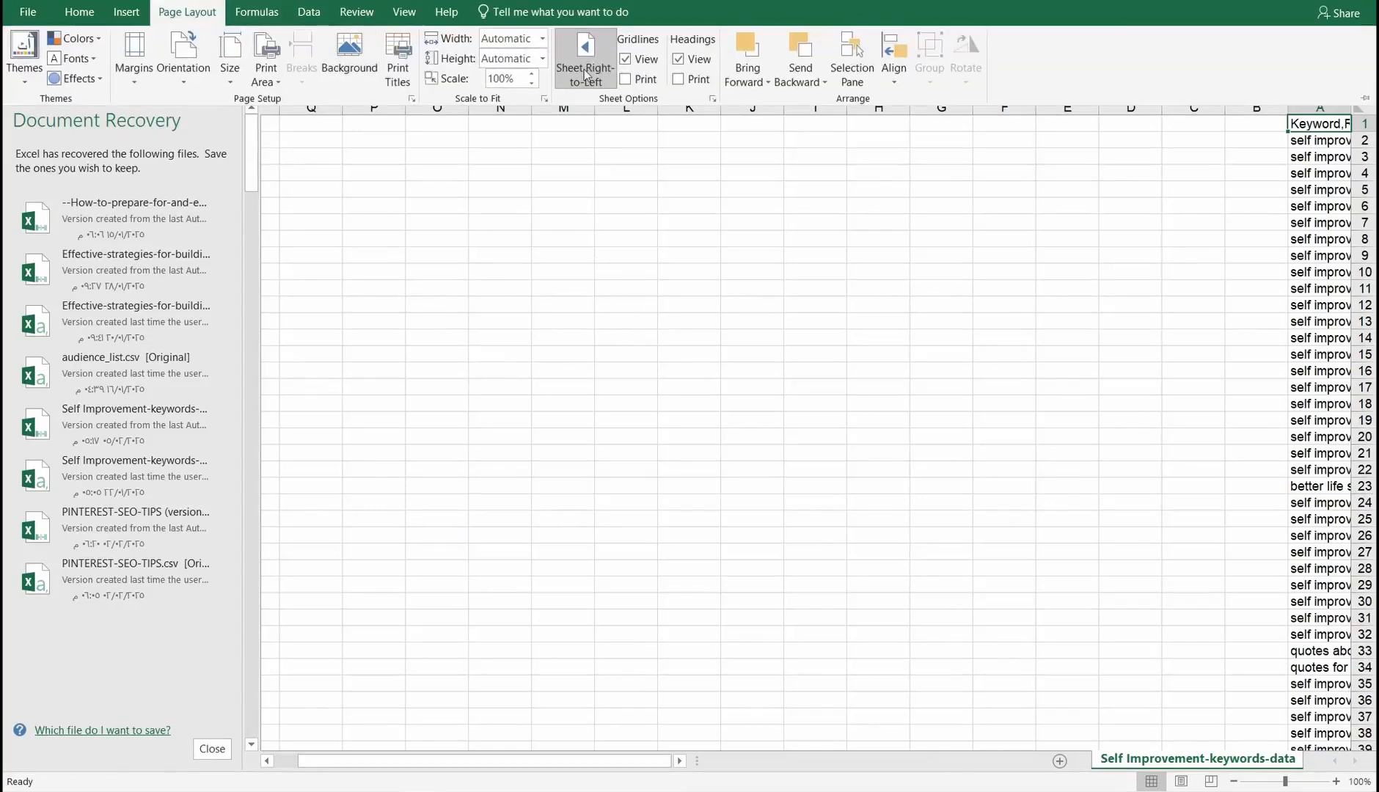
{"action": "left_click", "coordinate": [585, 76]}
{"action": "left_click", "coordinate": [333, 226]}
Split column A into separate columns using the comma delimiter, and widen column A to fit the keywords.
{"action": "left_click", "coordinate": [303, 108]}
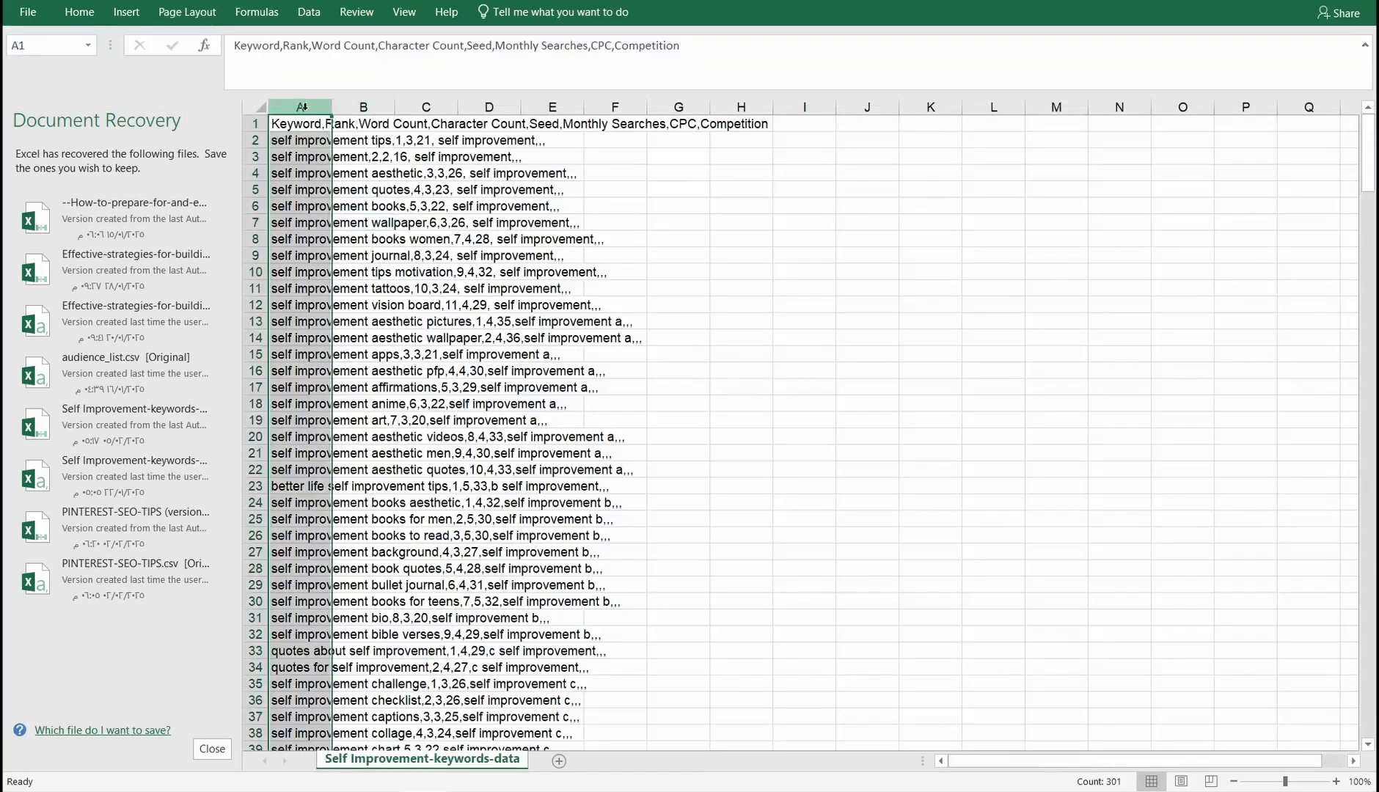
{"action": "left_click", "coordinate": [308, 14]}
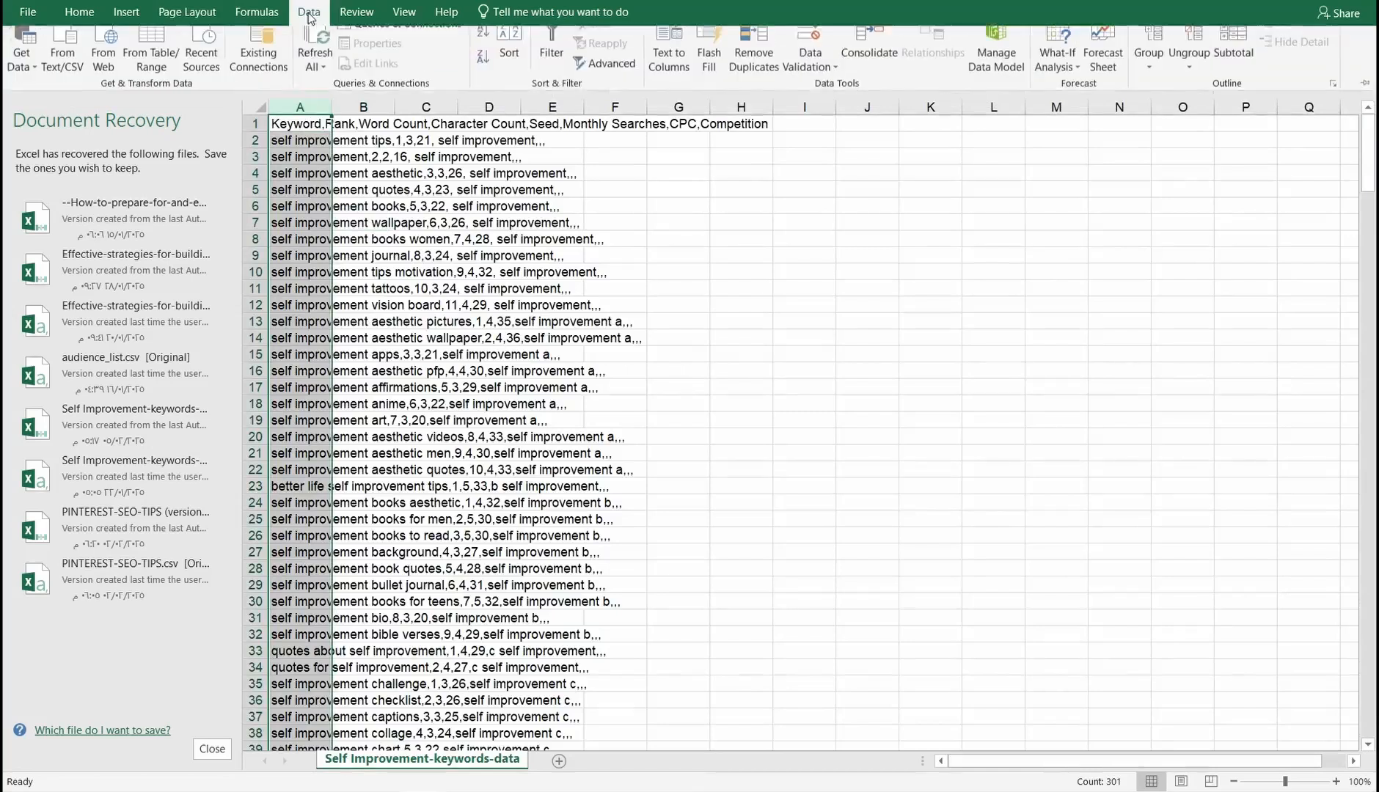
{"action": "left_click", "coordinate": [662, 77]}
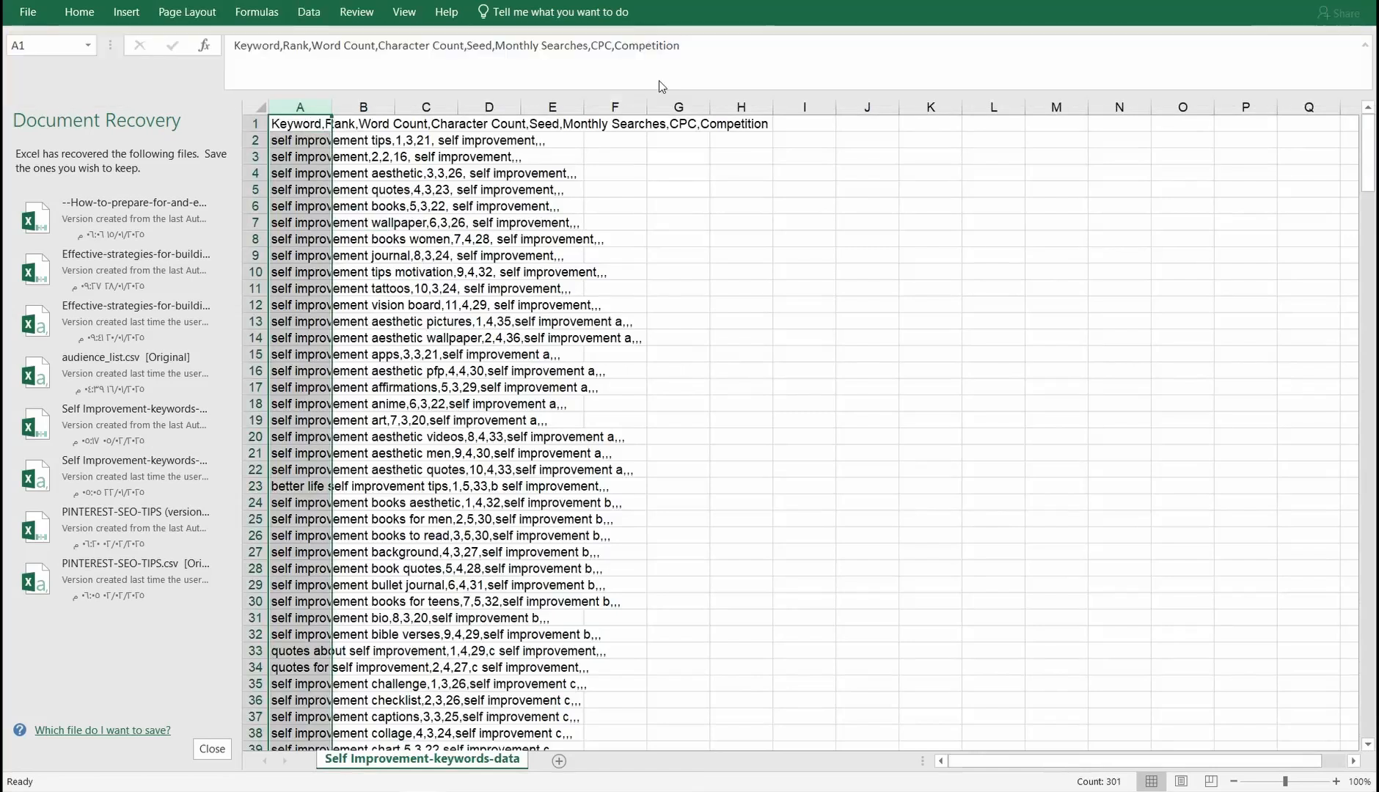
{"action": "left_click", "coordinate": [459, 288]}
{"action": "left_click", "coordinate": [817, 543]}
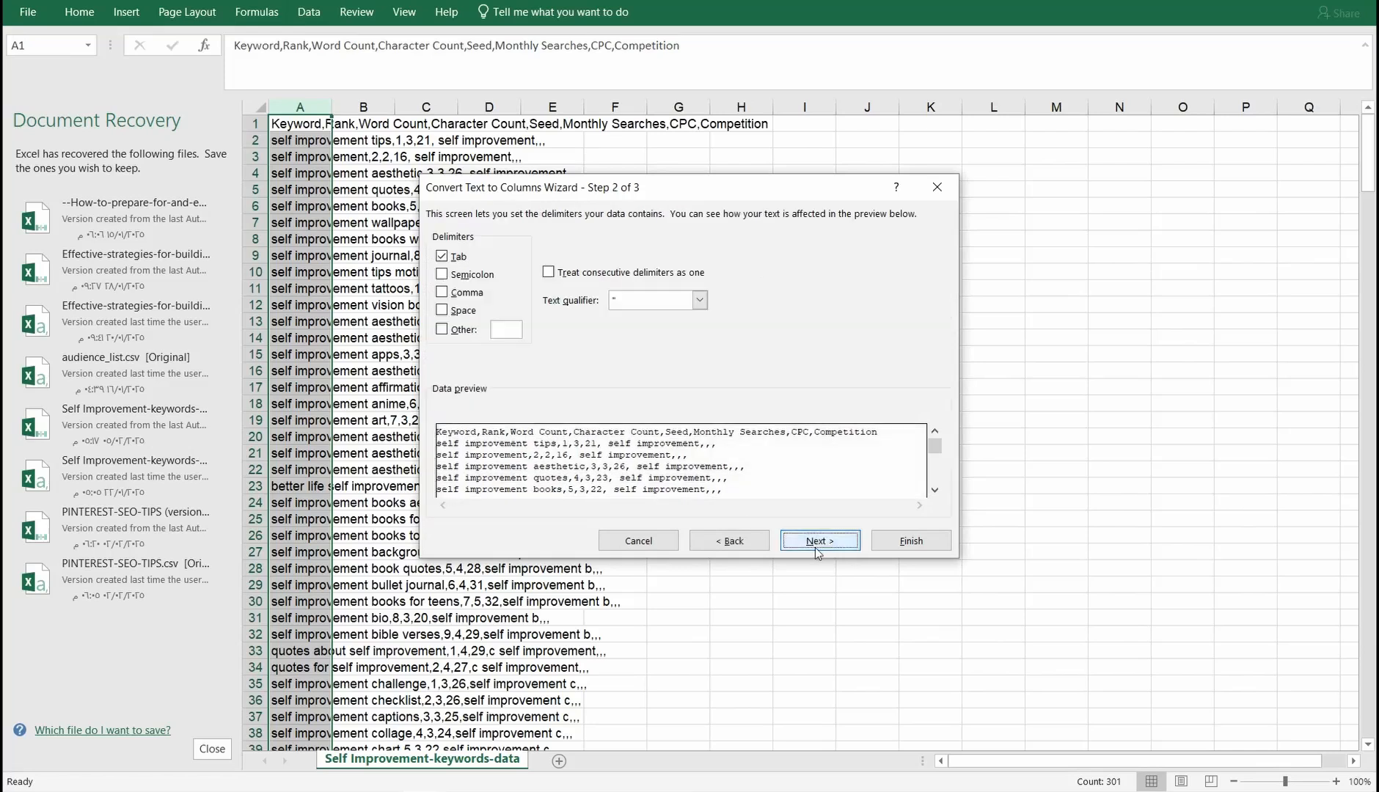
{"action": "left_click", "coordinate": [441, 293]}
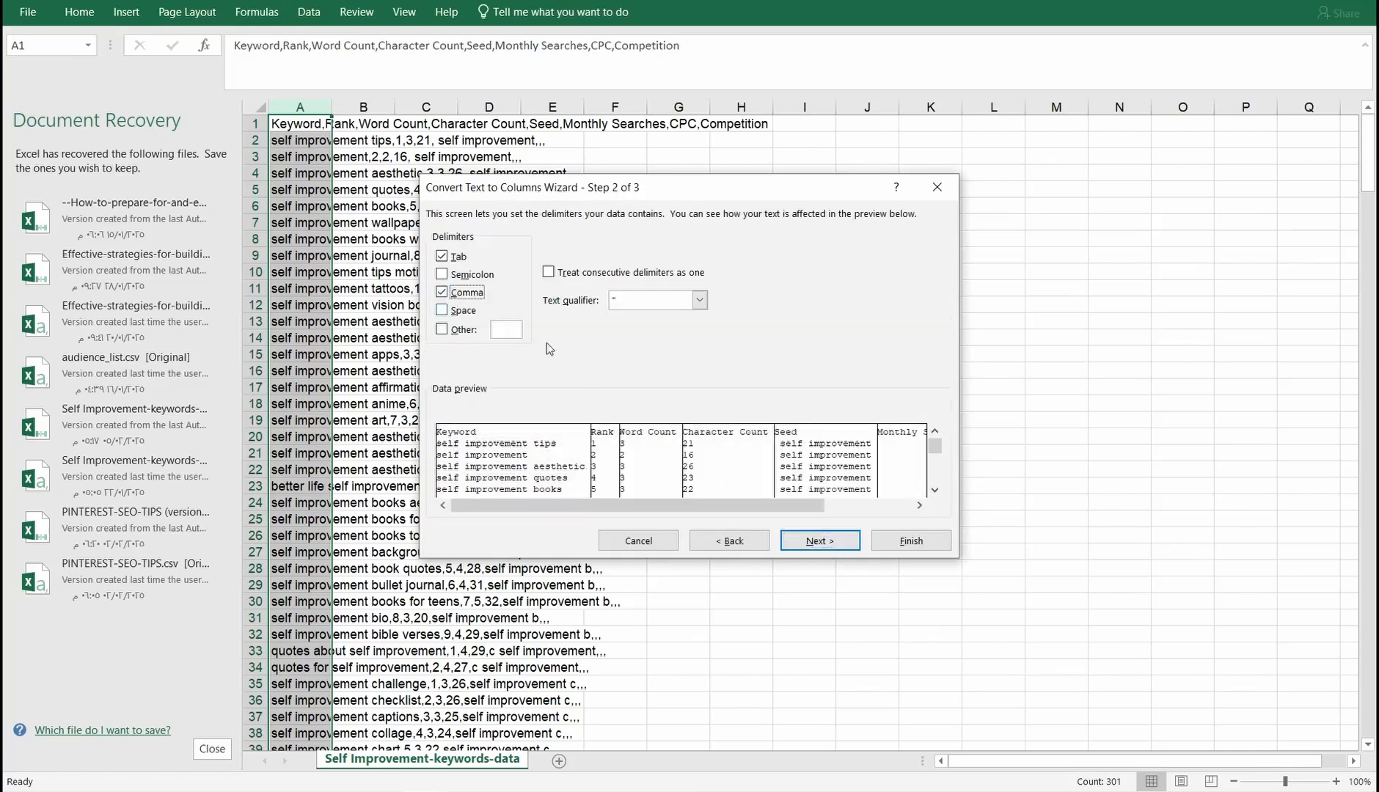
{"action": "left_click", "coordinate": [820, 542]}
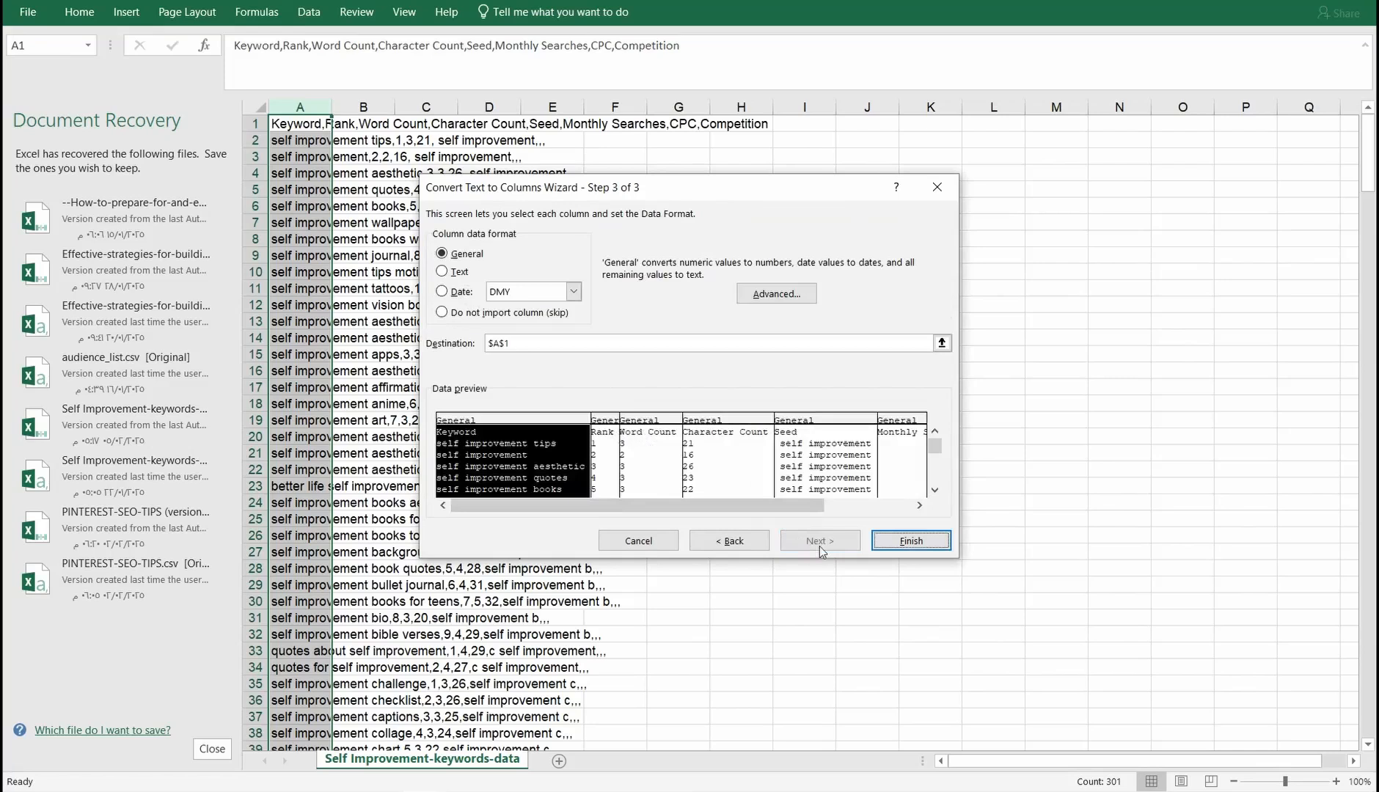
{"action": "left_click", "coordinate": [909, 543]}
{"action": "left_click", "coordinate": [804, 503]}
{"action": "left_click_drag", "start_coordinate": [331, 108], "coordinate": [537, 108]}
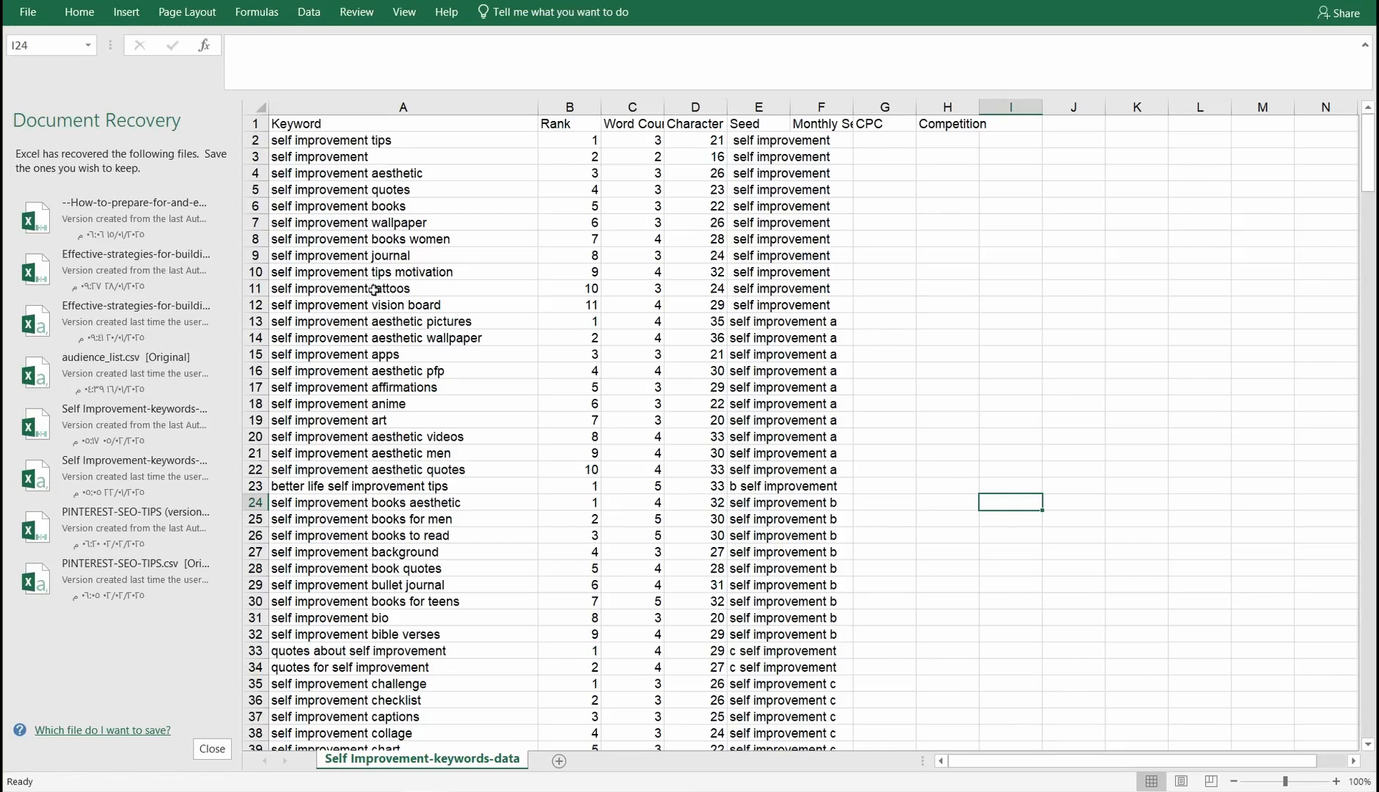
Add a filter to the Rank column and show only ranks 1 and 2.
{"action": "left_click", "coordinate": [570, 106]}
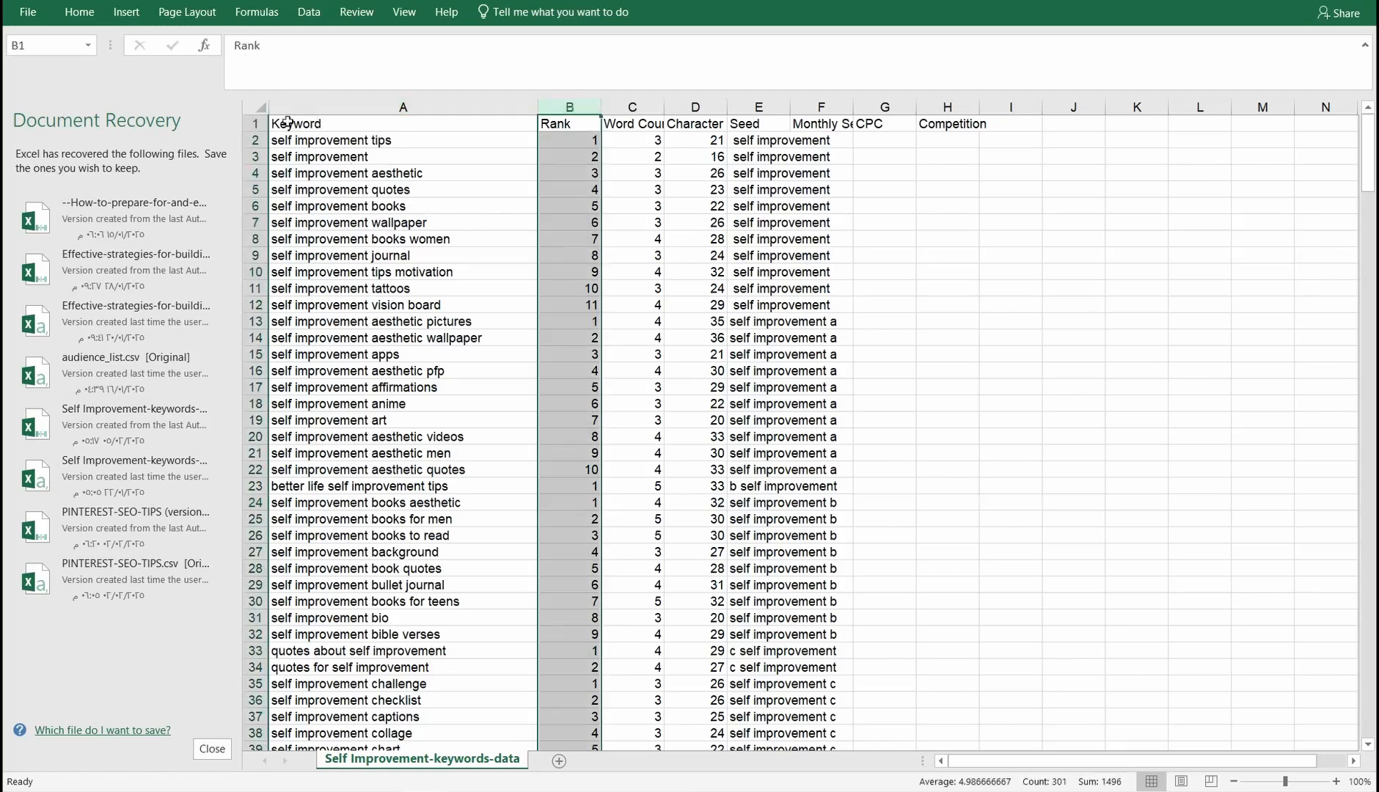
{"action": "left_click", "coordinate": [309, 11]}
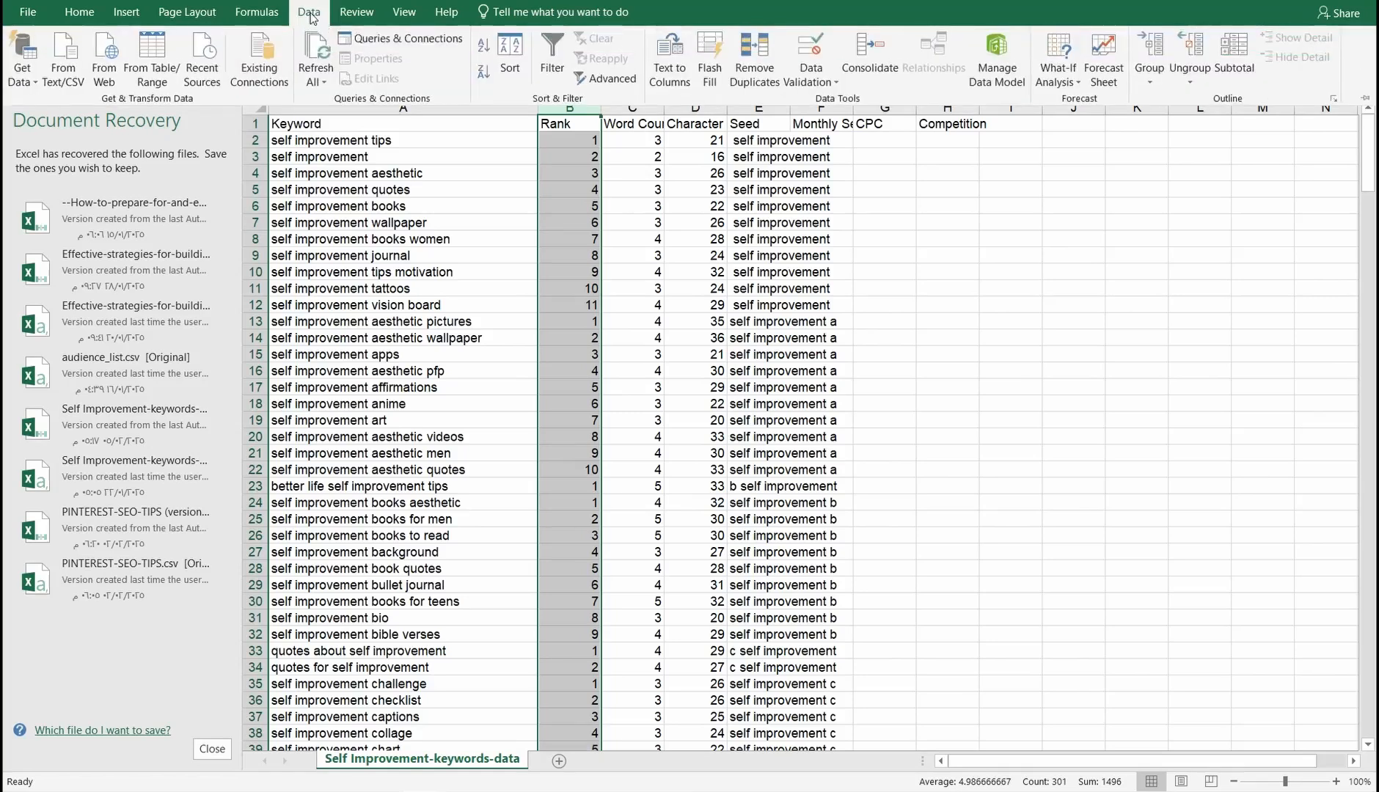
{"action": "left_click", "coordinate": [565, 64]}
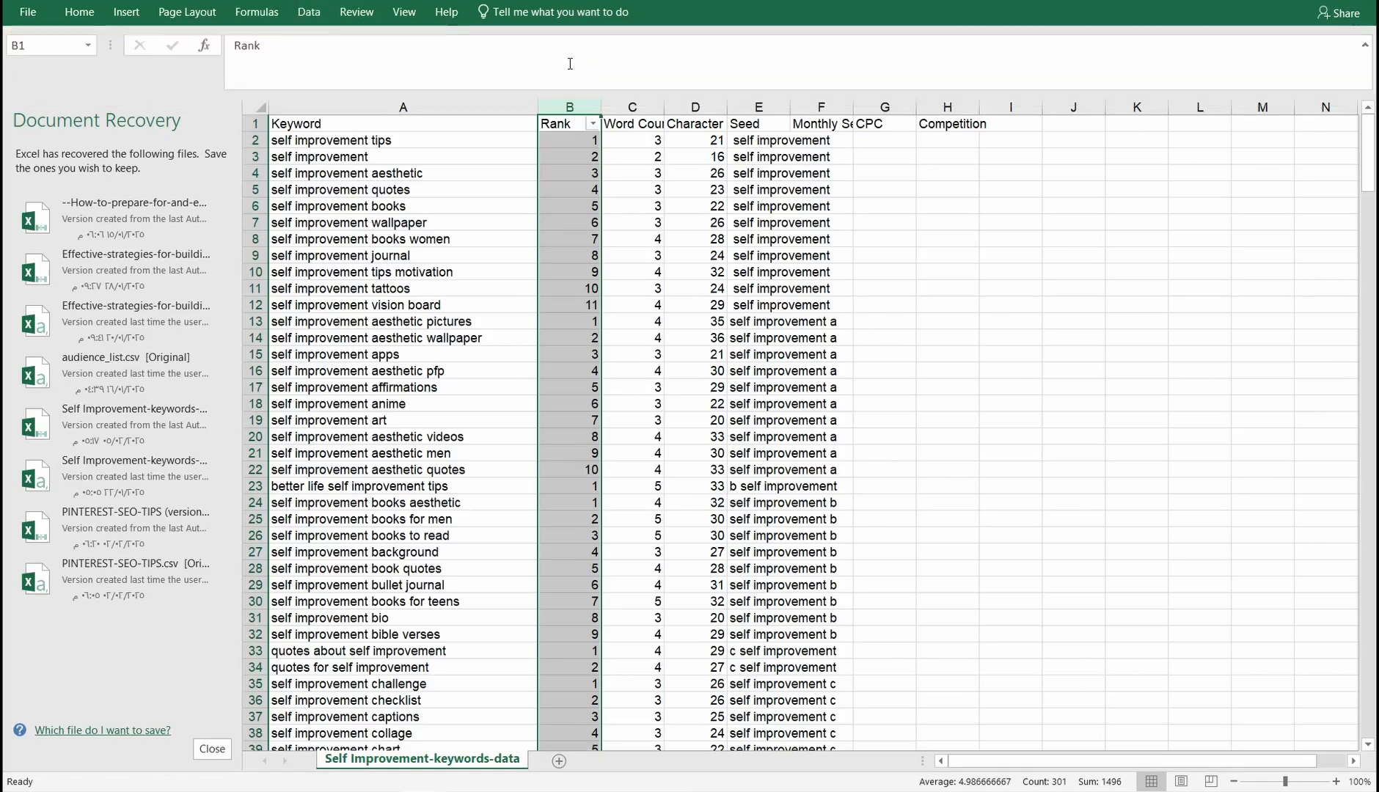
{"action": "left_click", "coordinate": [591, 123]}
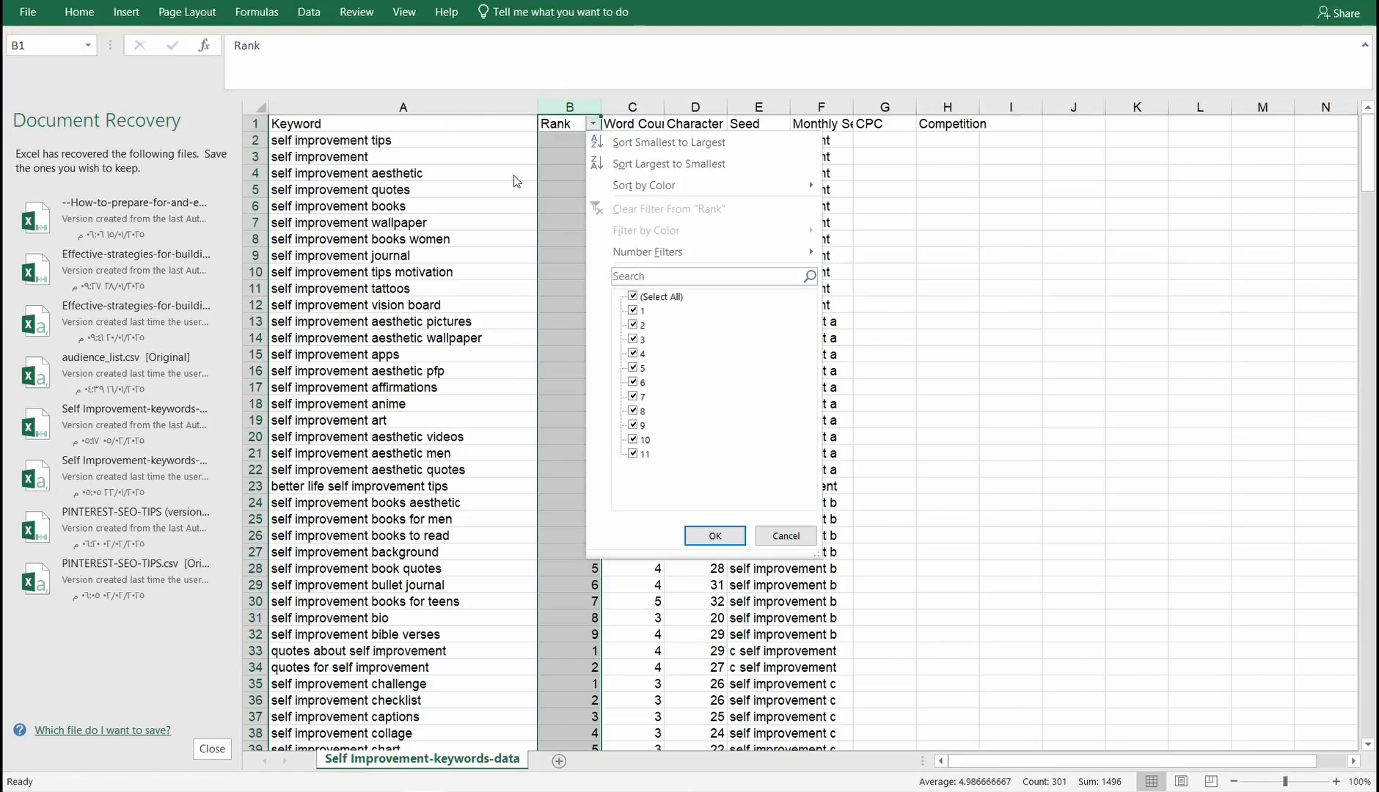
{"action": "left_click", "coordinate": [633, 297]}
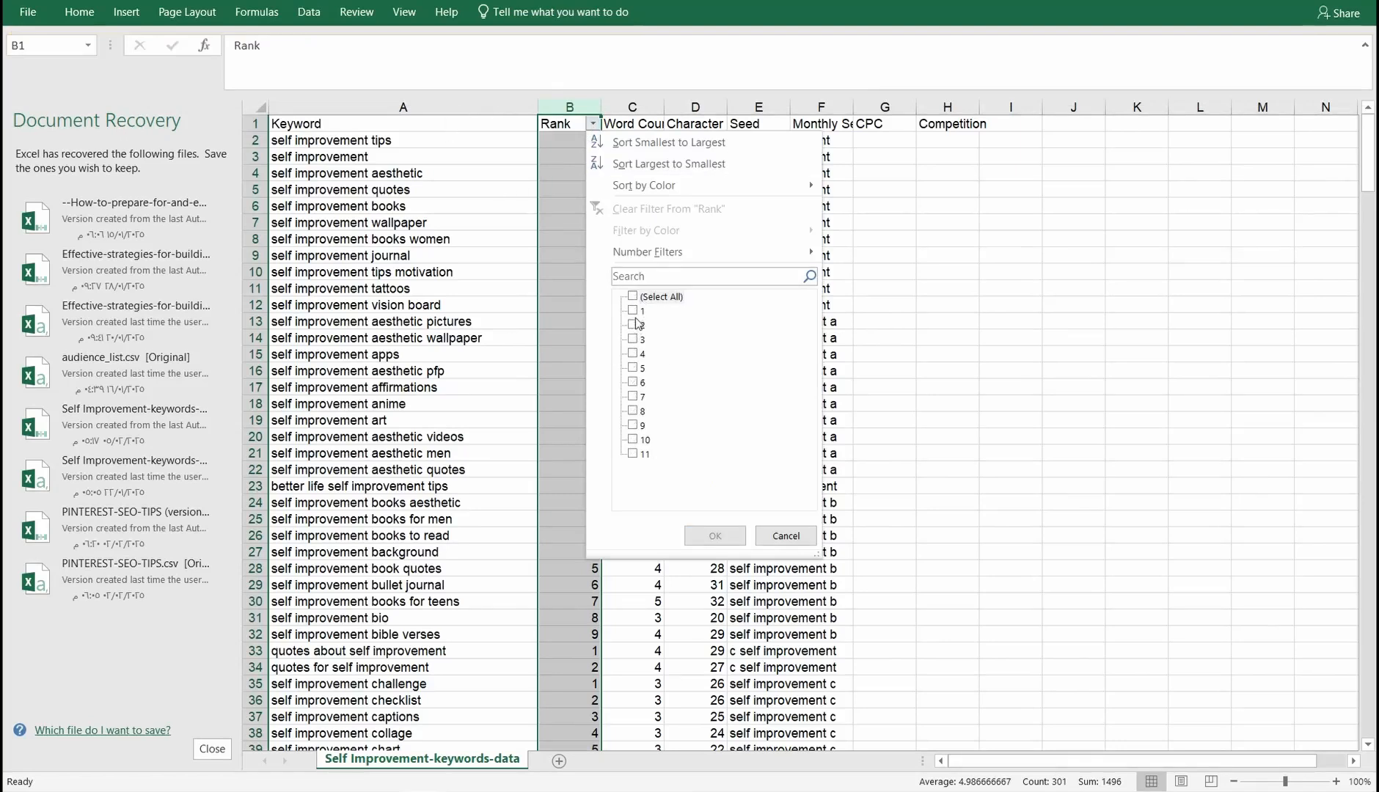
{"action": "left_click", "coordinate": [632, 311]}
{"action": "left_click", "coordinate": [632, 325]}
{"action": "left_click", "coordinate": [704, 536]}
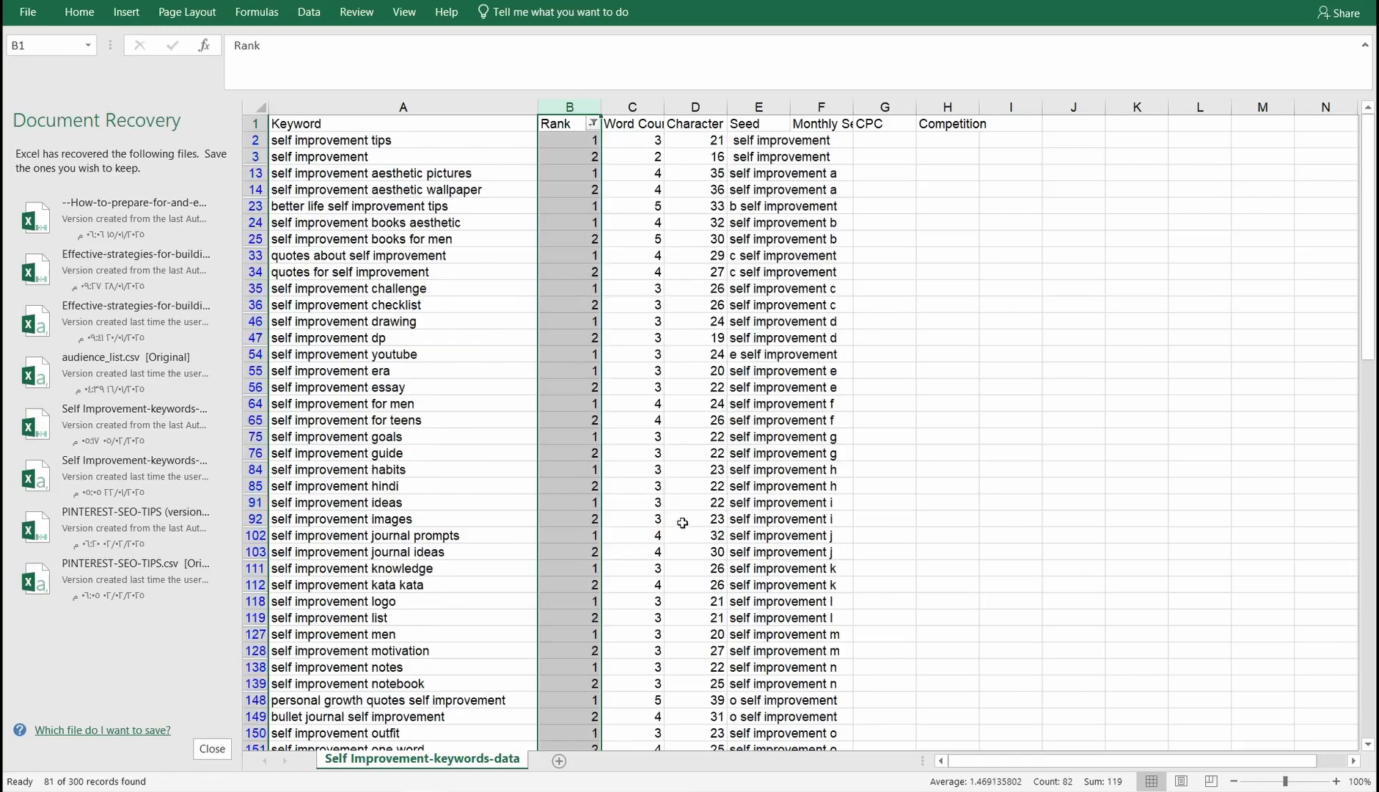
Review the filtered keywords and select the self improvement goals, guide, habits and ideas cells together.
{"action": "left_click", "coordinate": [452, 420]}
{"action": "scroll", "coordinate": [342, 222], "scroll_direction": "down", "scroll_amount": 2}
{"action": "scroll", "coordinate": [342, 222], "scroll_direction": "up", "scroll_amount": 2}
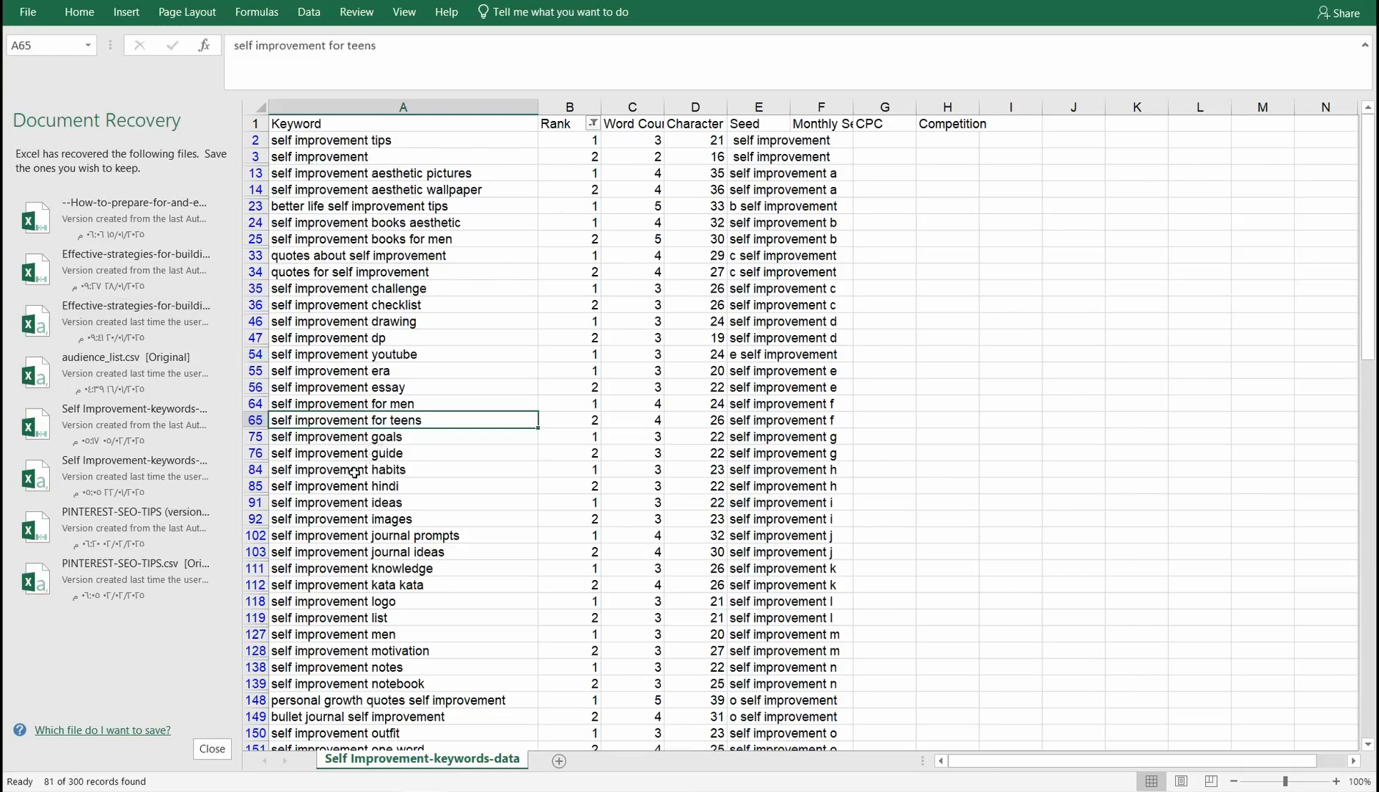
{"action": "left_click", "coordinate": [334, 438]}
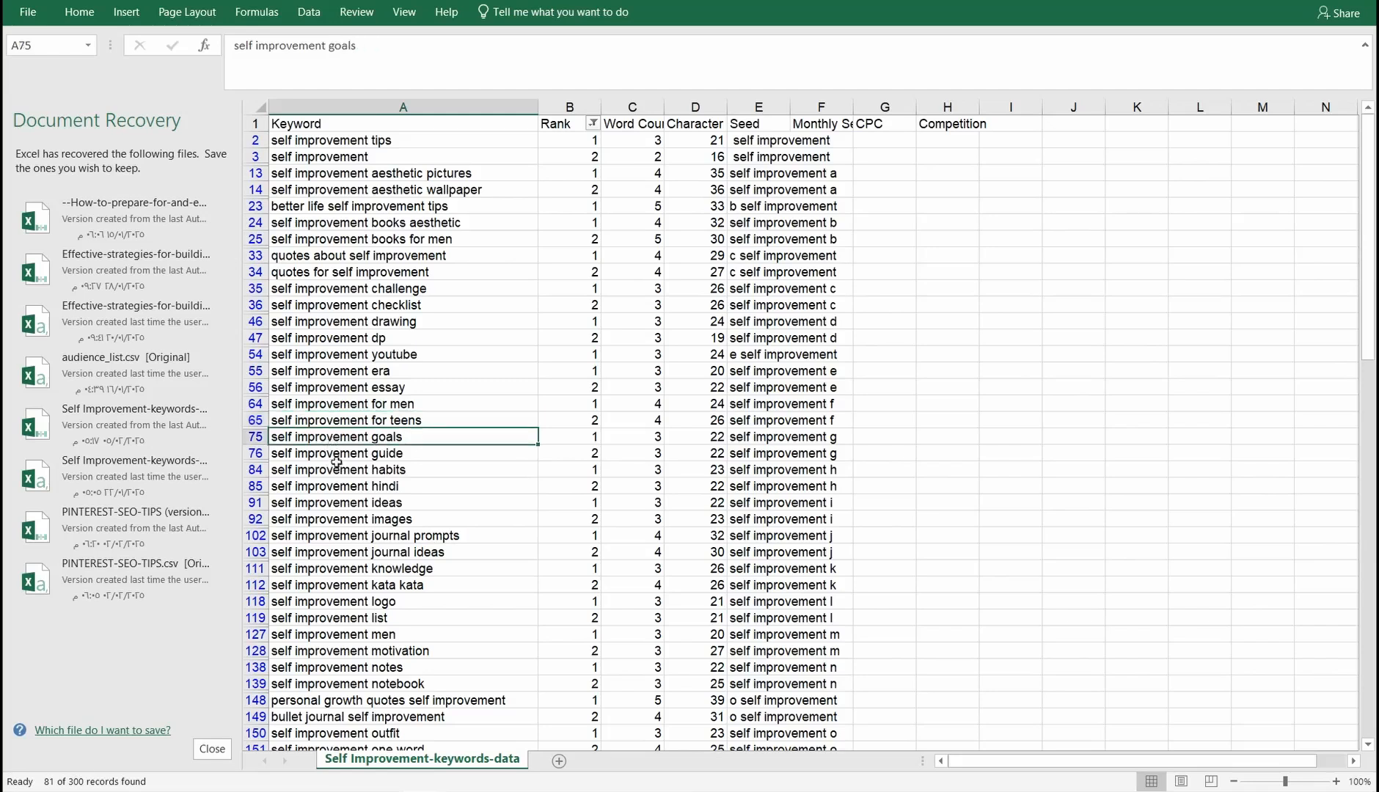
{"action": "left_click", "coordinate": [344, 455], "text": "ctrl"}
{"action": "left_click", "coordinate": [362, 470], "text": "ctrl"}
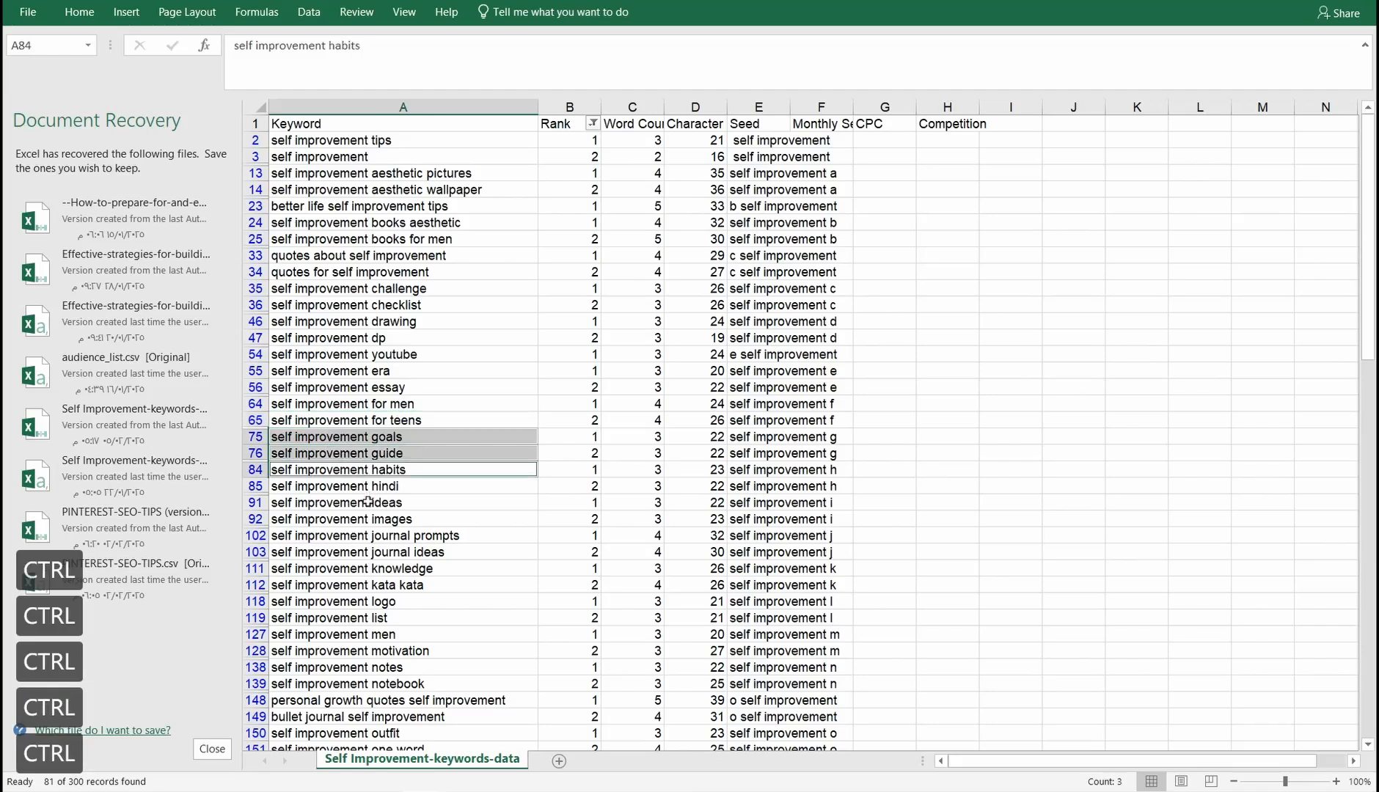
{"action": "left_click", "coordinate": [369, 503], "text": "ctrl"}
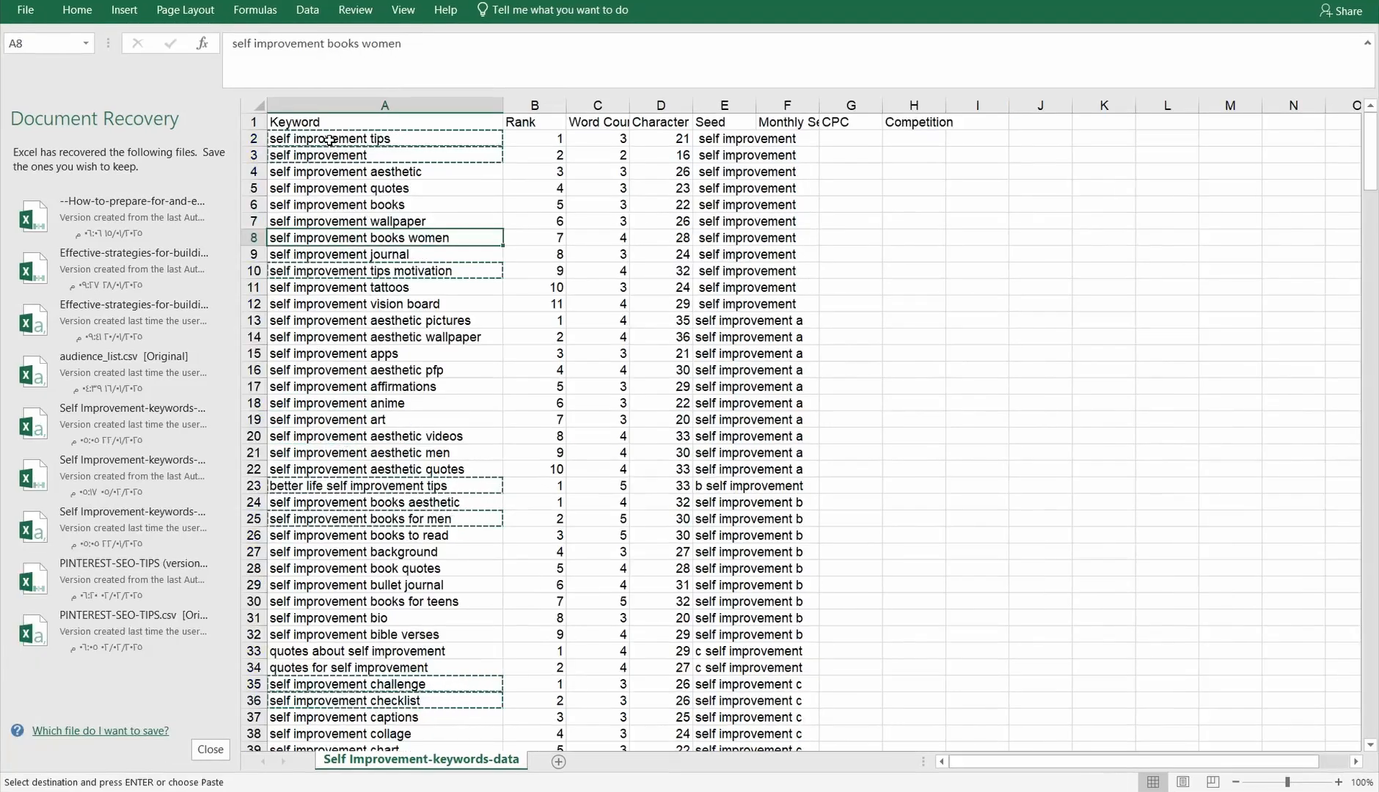
Copy the keywords "self improvement tips" and "self improvement" into the archive articles note in Notepad.
{"action": "left_click_drag", "start_coordinate": [332, 144], "coordinate": [332, 156]}
{"action": "left_click", "coordinate": [77, 10]}
{"action": "left_click", "coordinate": [65, 56]}
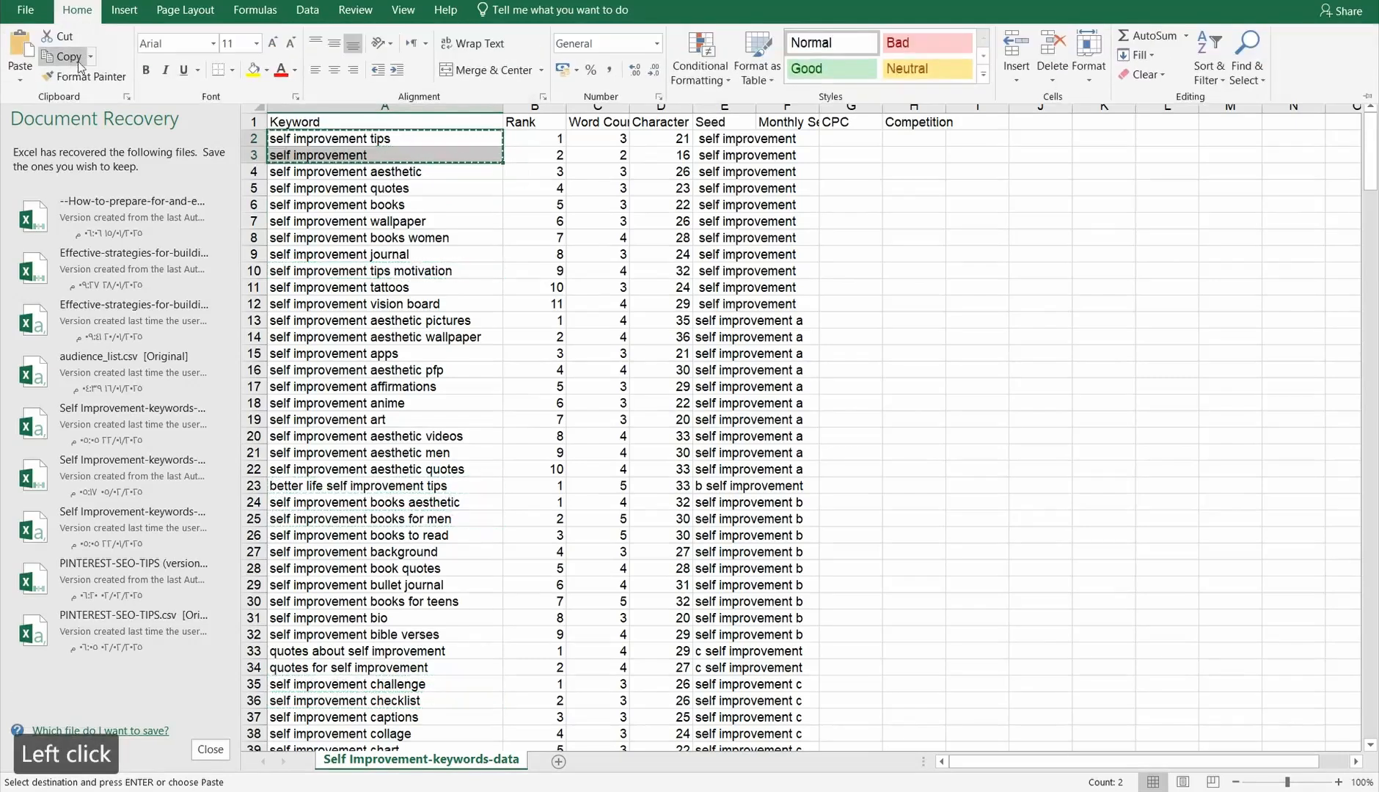
{"action": "left_click", "coordinate": [342, 791]}
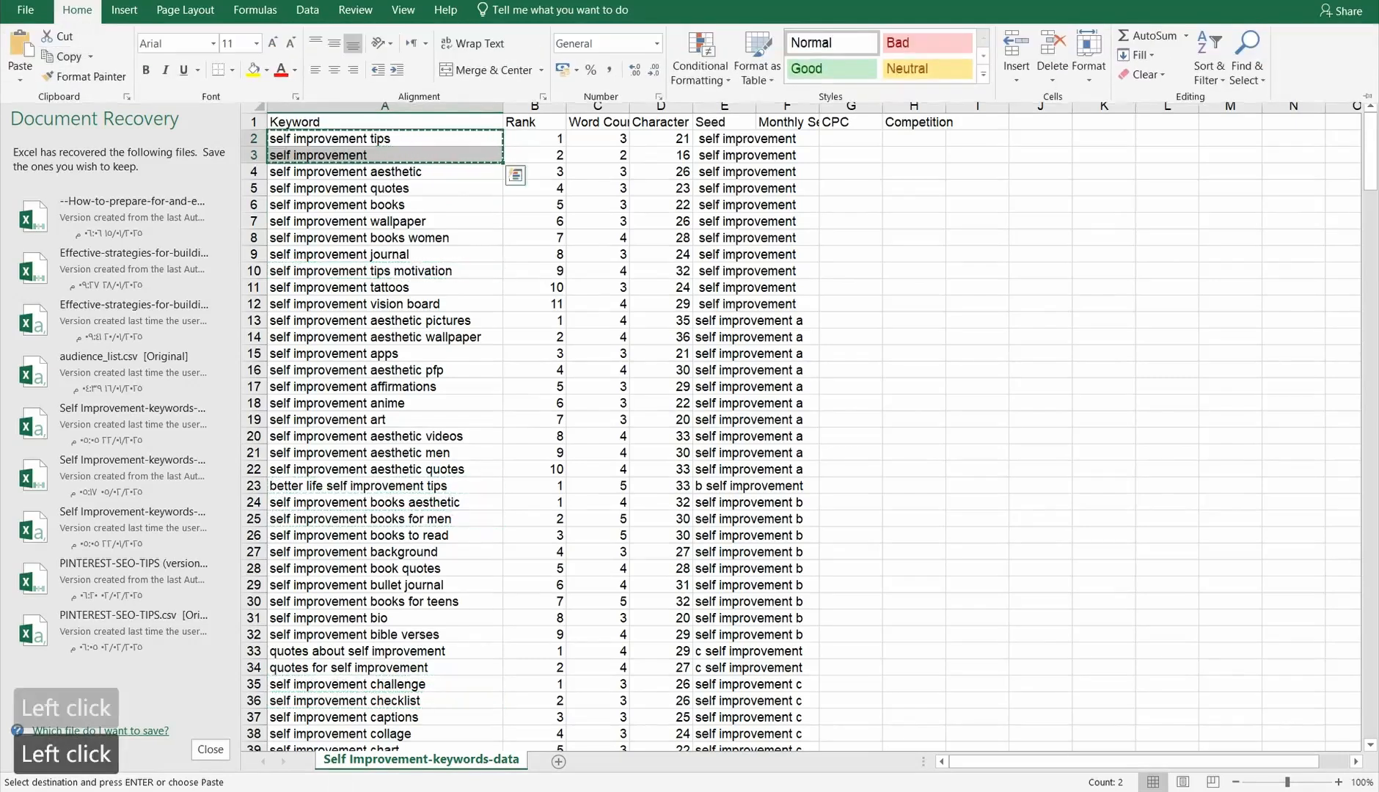
{"action": "right_click", "coordinate": [202, 181]}
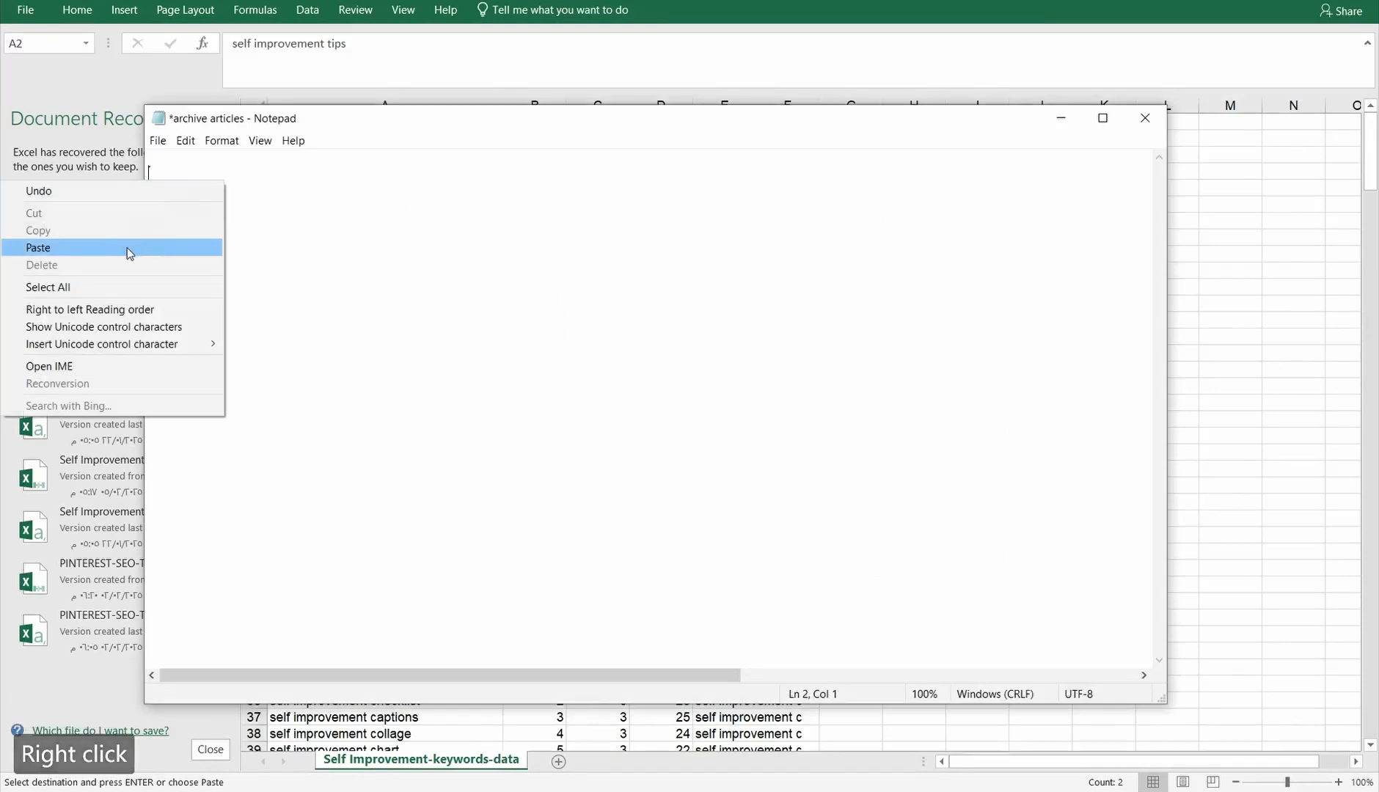
{"action": "left_click", "coordinate": [155, 245]}
{"action": "left_click", "coordinate": [1062, 121]}
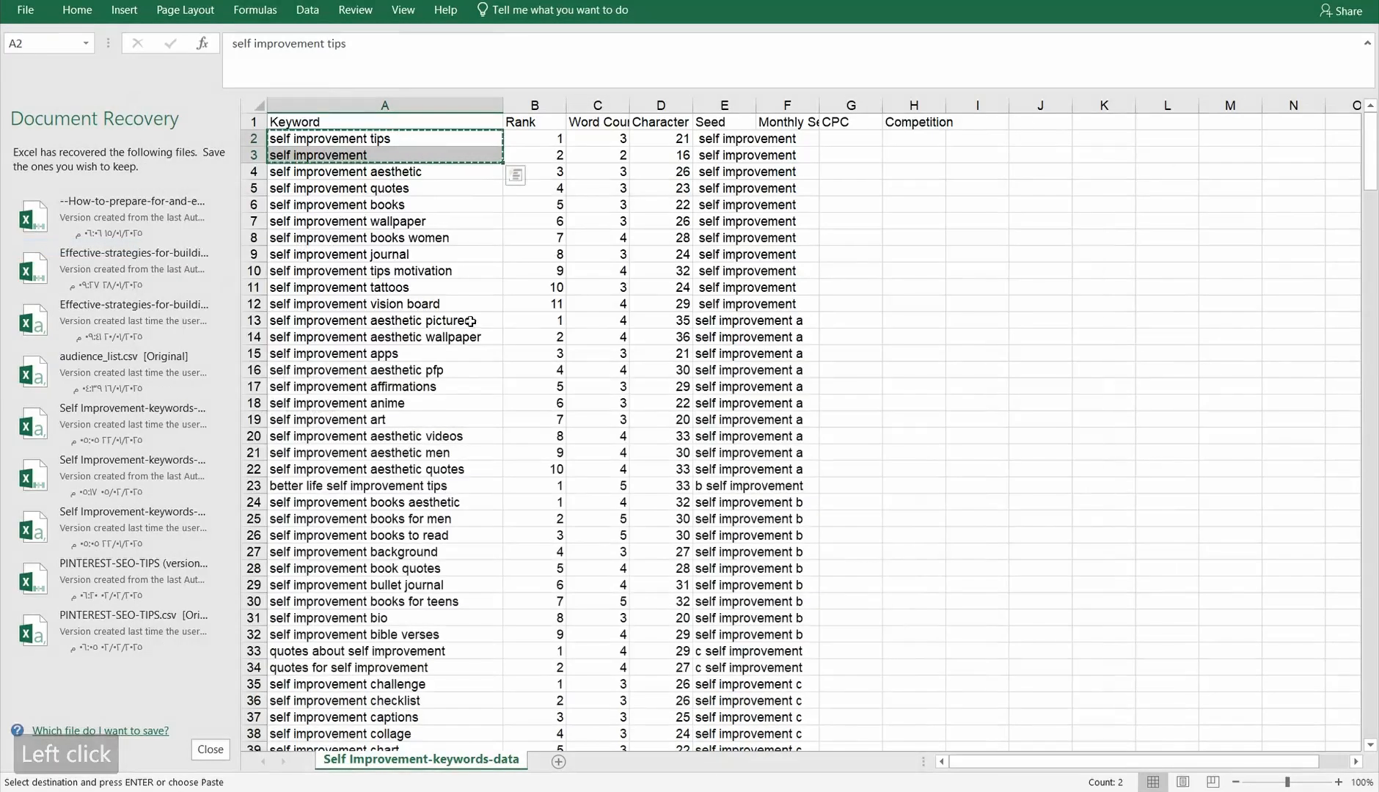
Copy the keyword "better life self improvement tips" from the sheet into the Notepad list.
{"action": "left_click", "coordinate": [400, 489]}
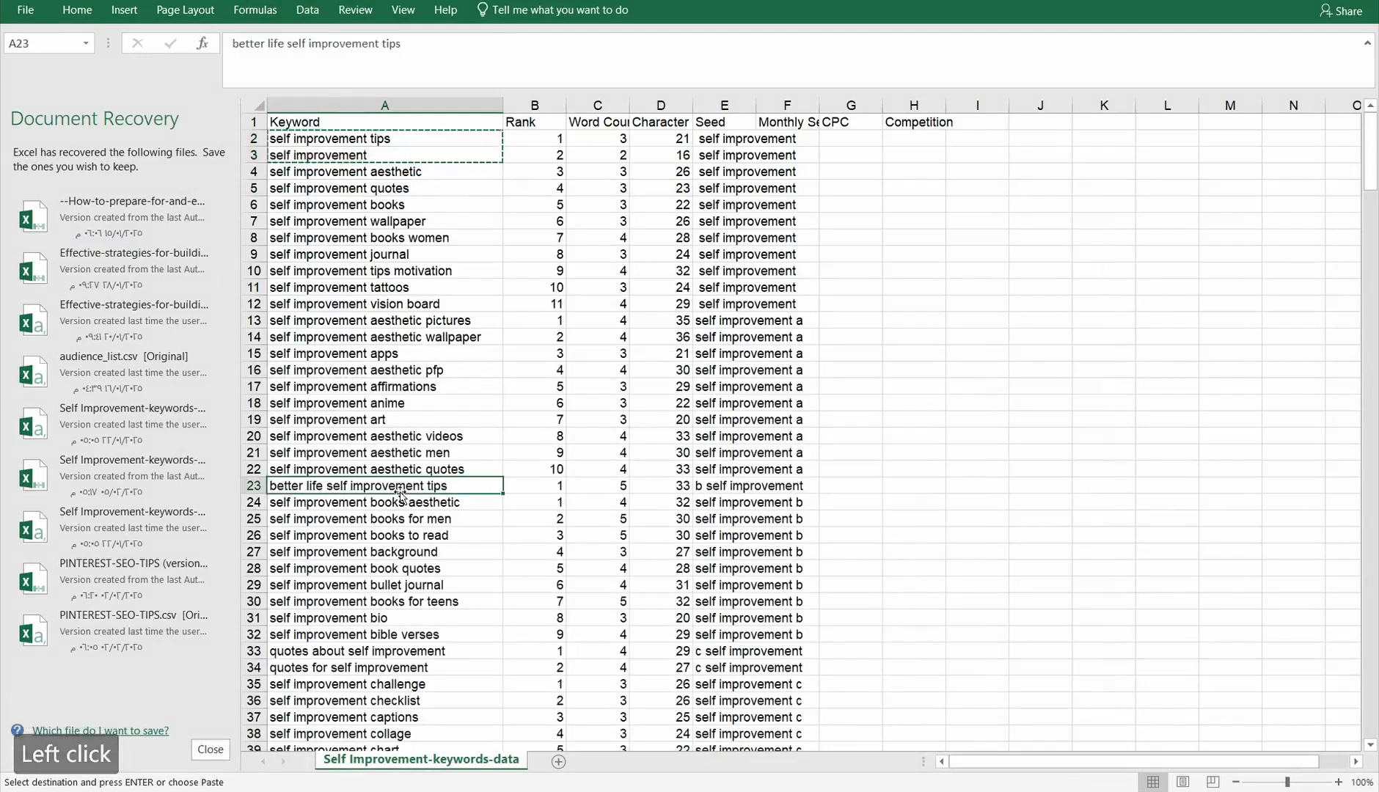
{"action": "right_click", "coordinate": [456, 490]}
{"action": "left_click", "coordinate": [499, 114]}
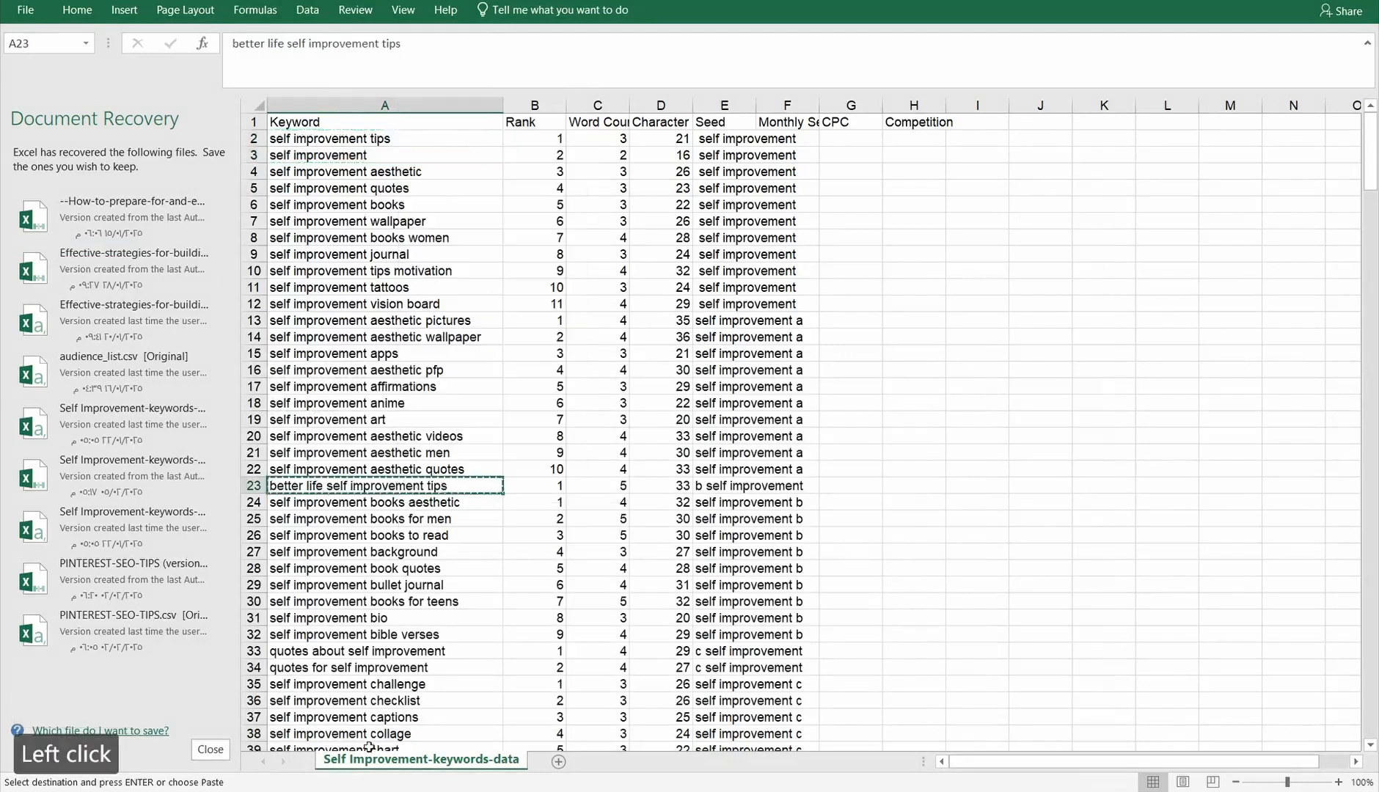
{"action": "left_click", "coordinate": [368, 789]}
{"action": "key", "text": "ctrl+v"}
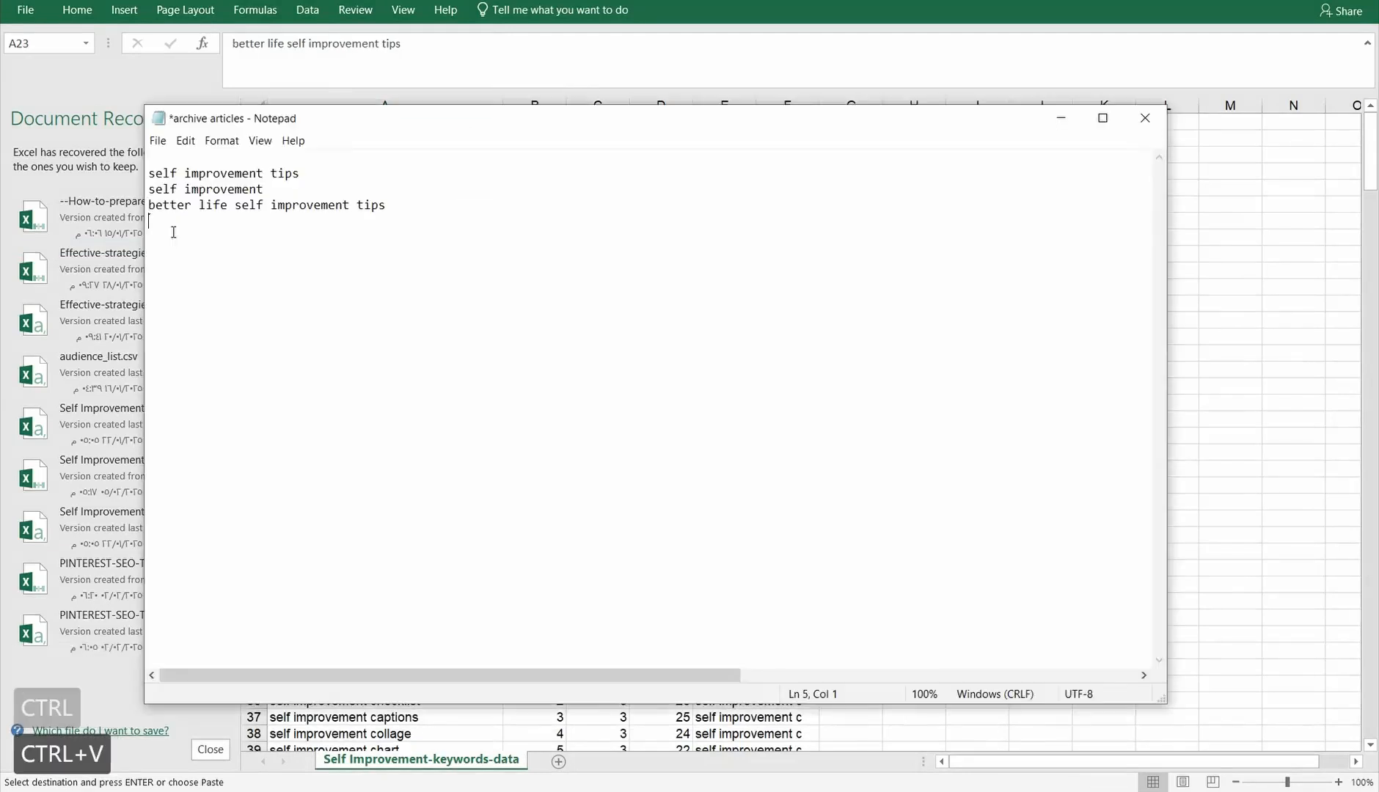
Add the keywords "self improvement quotes" and "self improvement tips motivation" to the Notepad list.
{"action": "left_click", "coordinate": [87, 282]}
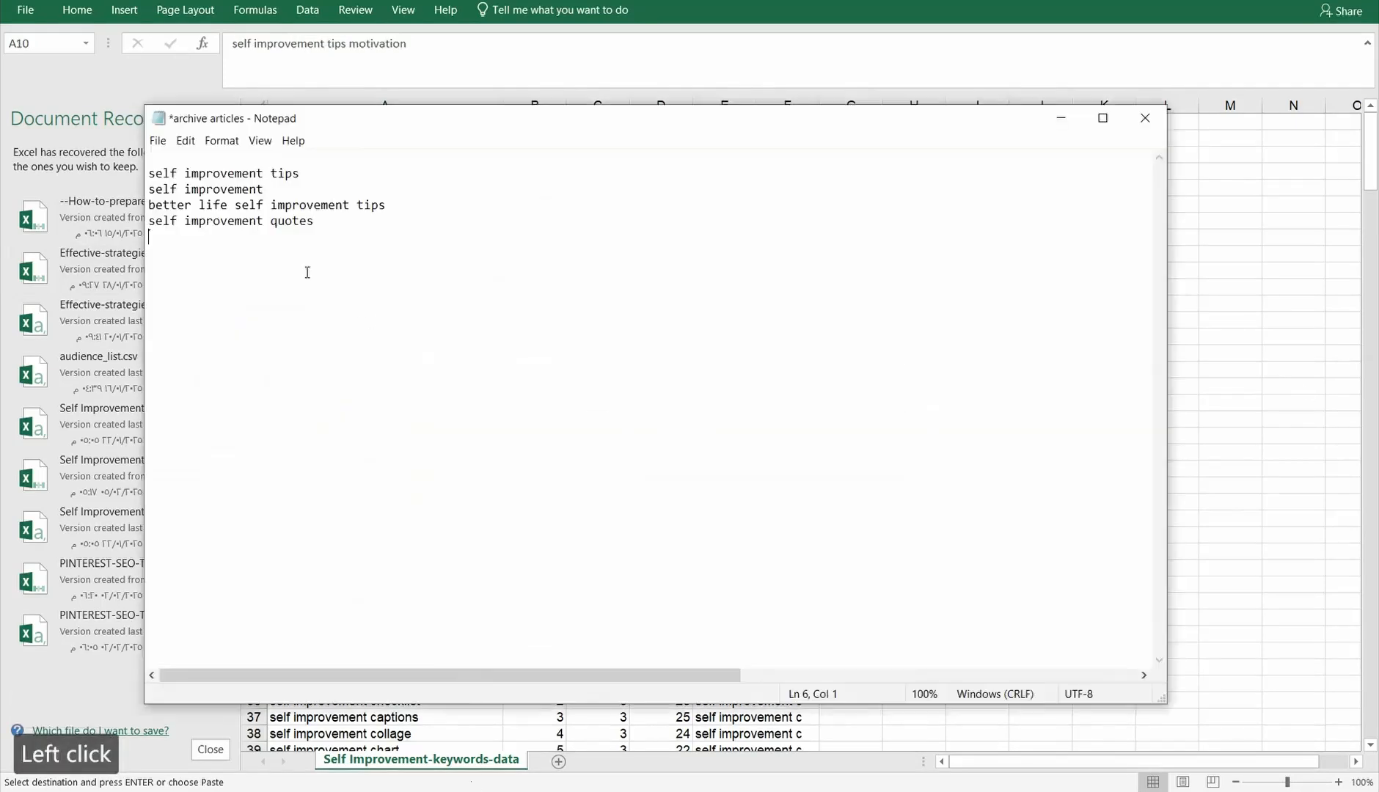
{"action": "right_click", "coordinate": [226, 233]}
{"action": "left_click", "coordinate": [154, 308]}
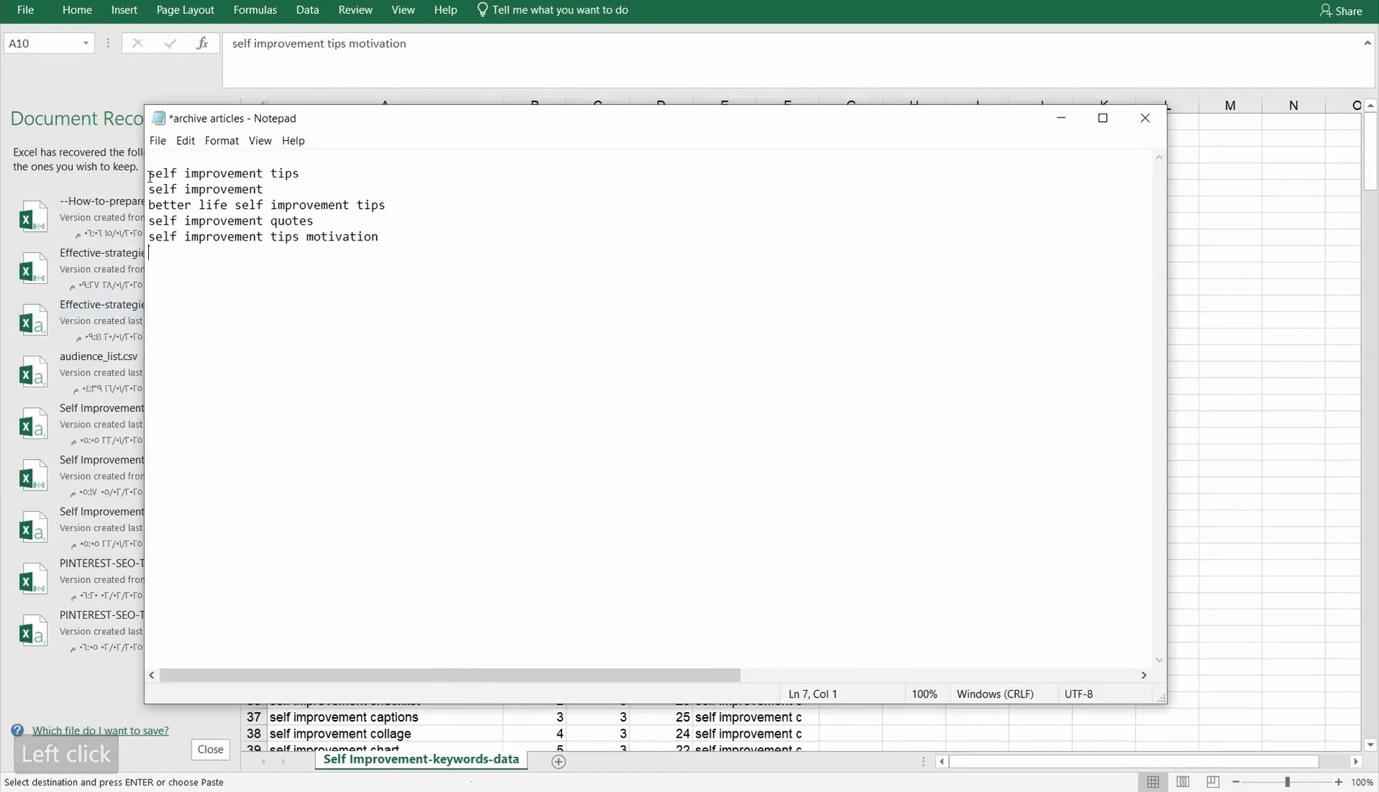
Copy the five Notepad keywords into a ChatGPT prompt asking for a powerful title and SEO pin description for each tip.
{"action": "left_click_drag", "start_coordinate": [150, 177], "coordinate": [432, 252]}
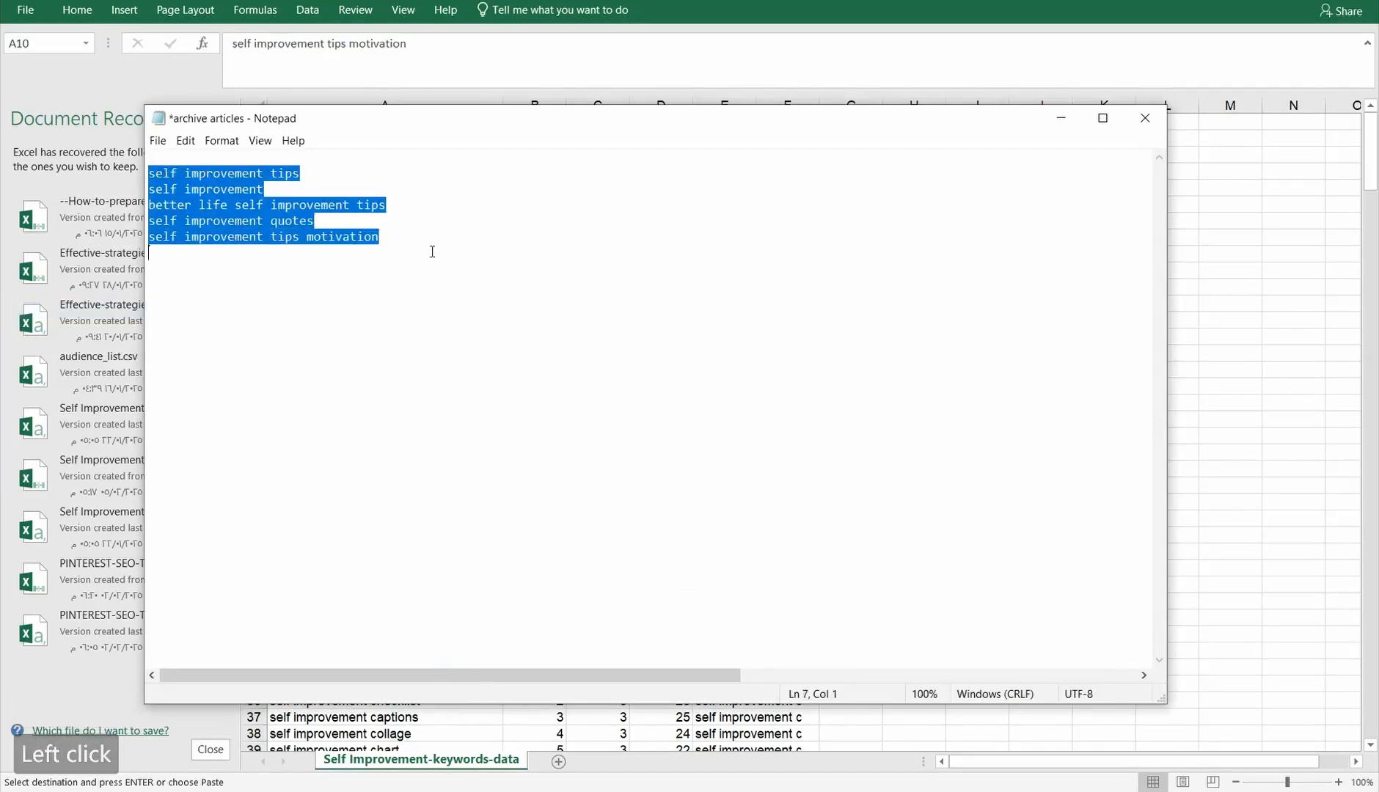
{"action": "right_click", "coordinate": [228, 233]}
{"action": "left_click", "coordinate": [77, 283]}
{"action": "left_click", "coordinate": [1060, 118]}
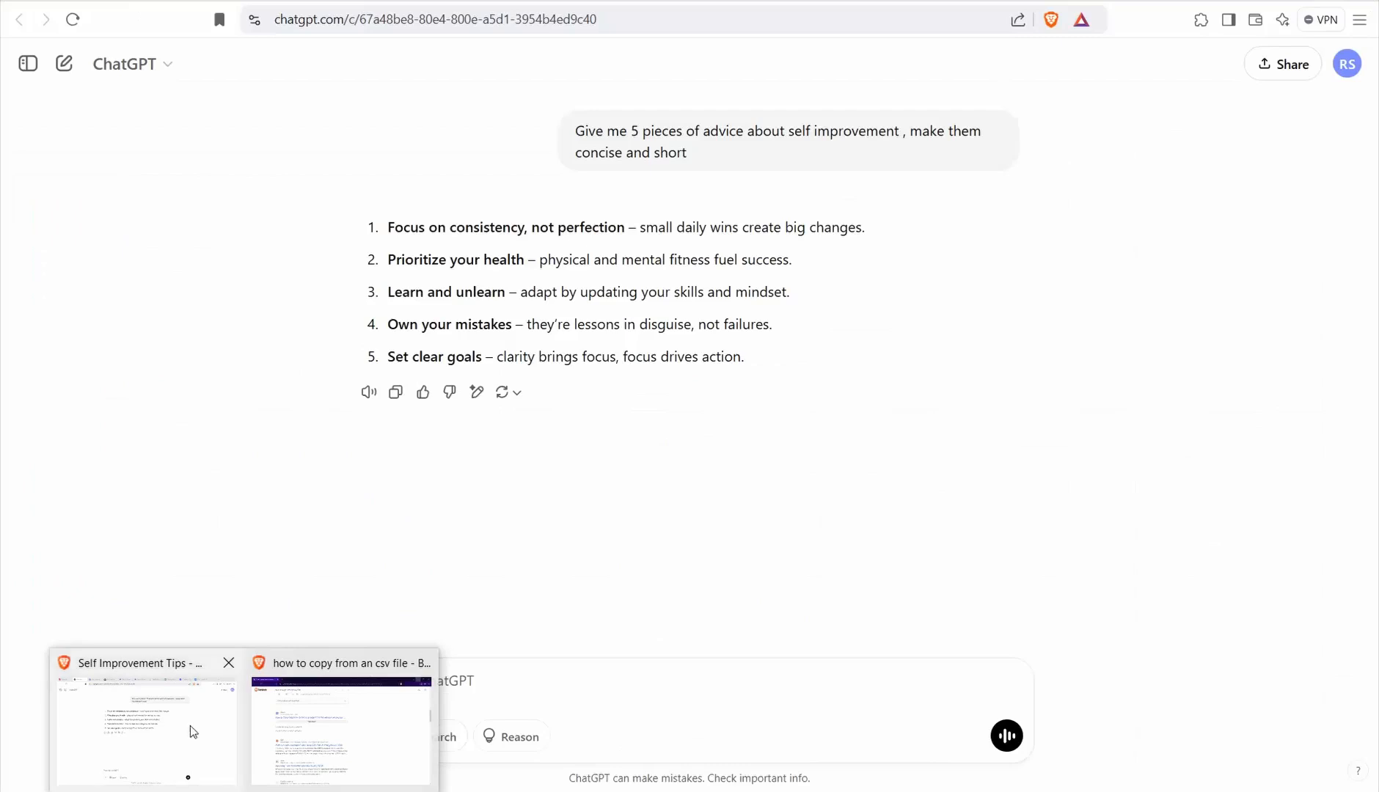
{"action": "left_click", "coordinate": [190, 726]}
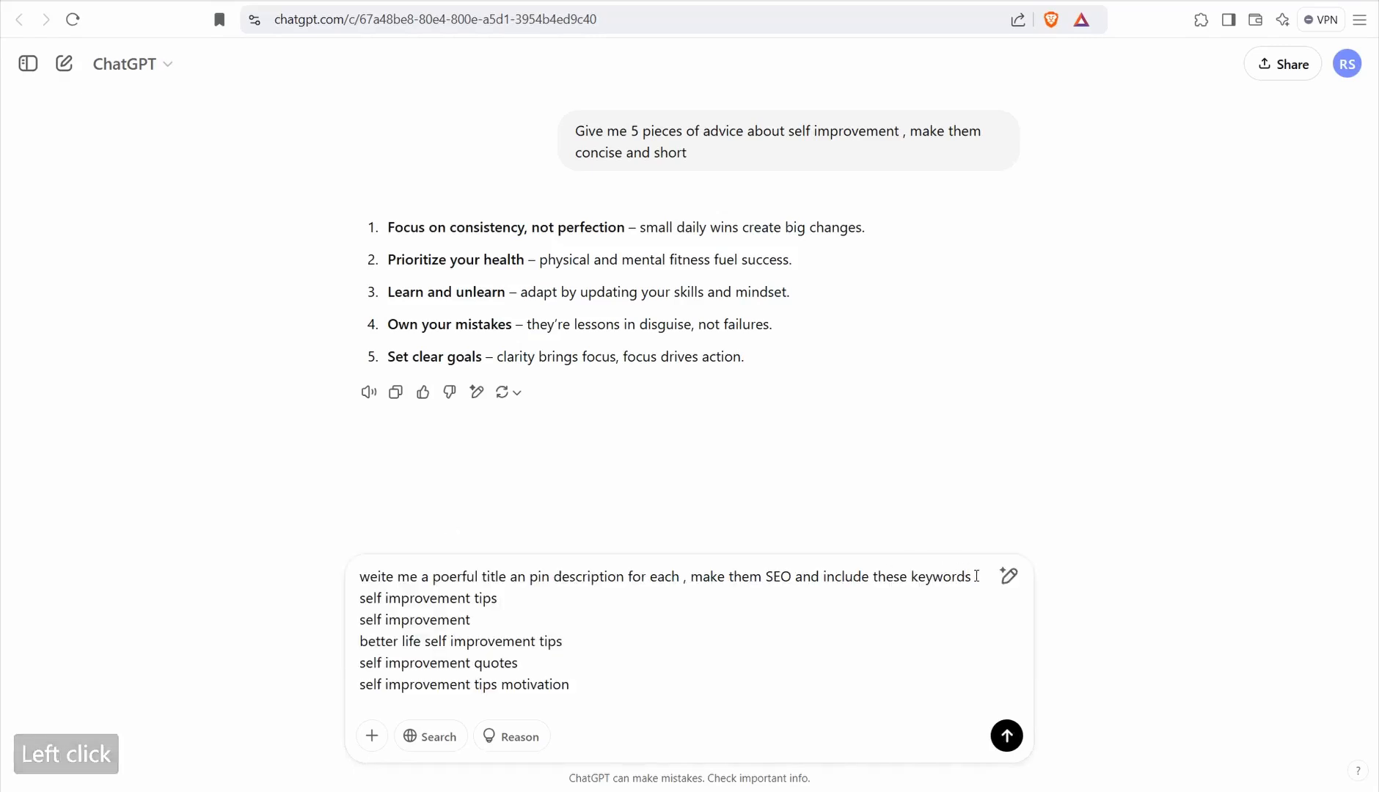
Add "in a table form :" after the word keywords in the prompt and submit it.
{"action": "left_click", "coordinate": [979, 577]}
{"action": "type", "text": "in a table for"}
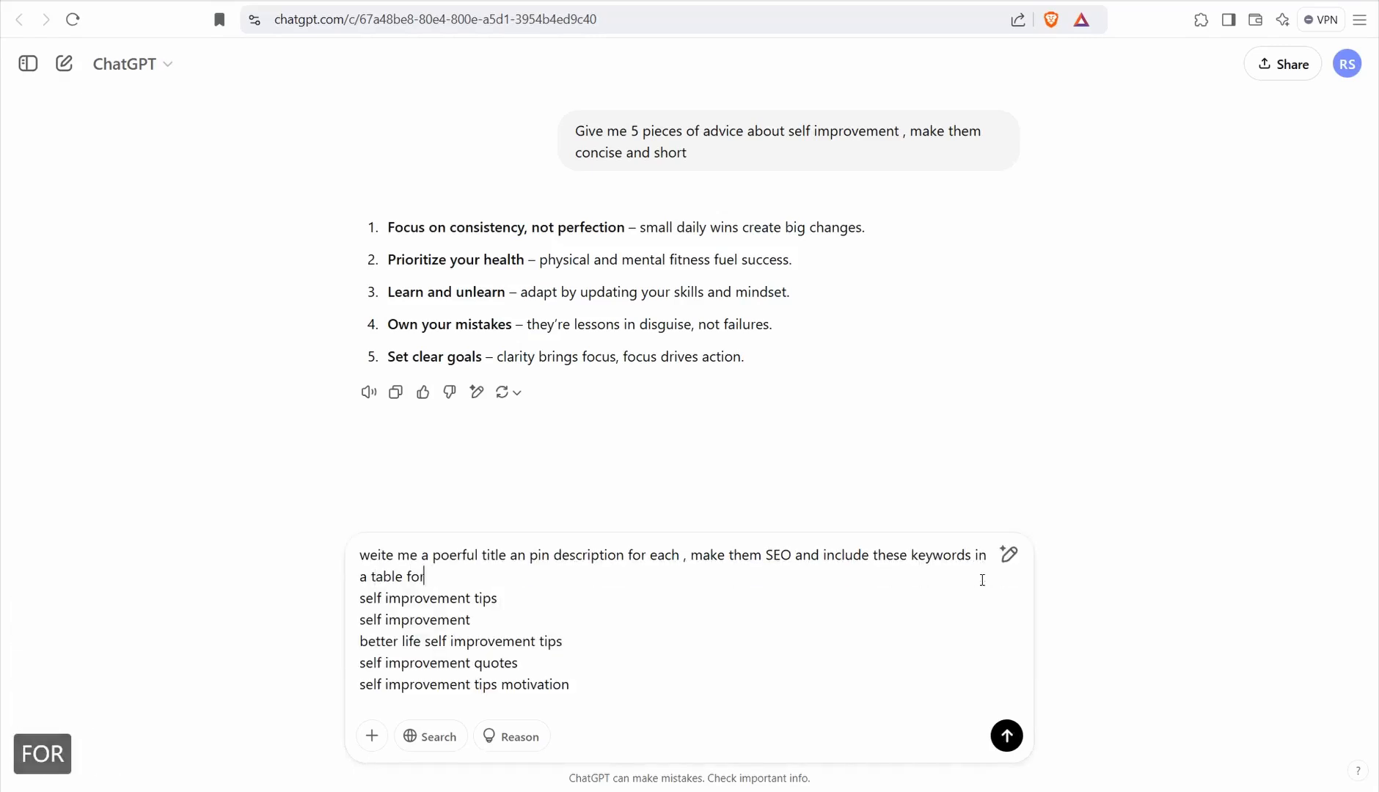
{"action": "key", "text": "BackSpace"}
{"action": "type", "text": "m :"}
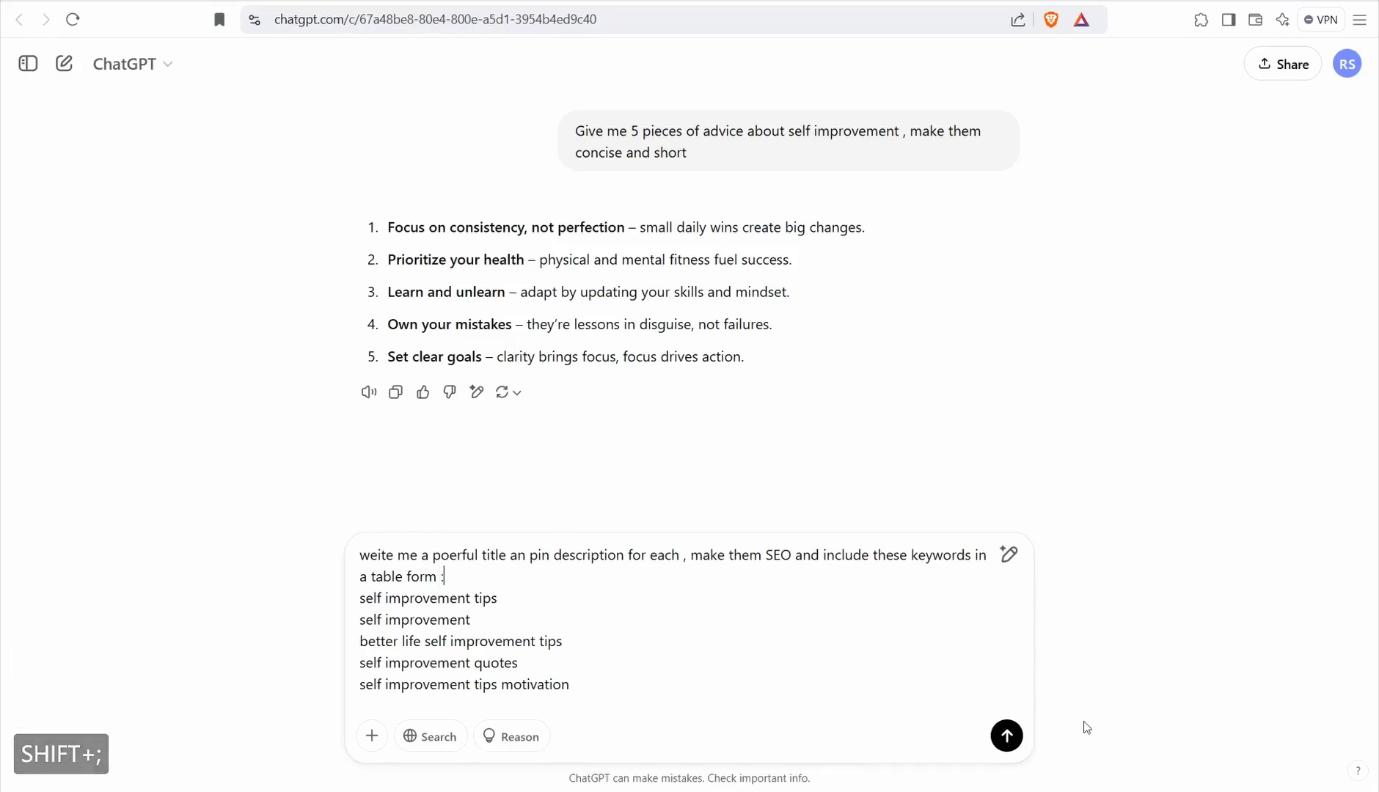
{"action": "key", "text": "Return"}
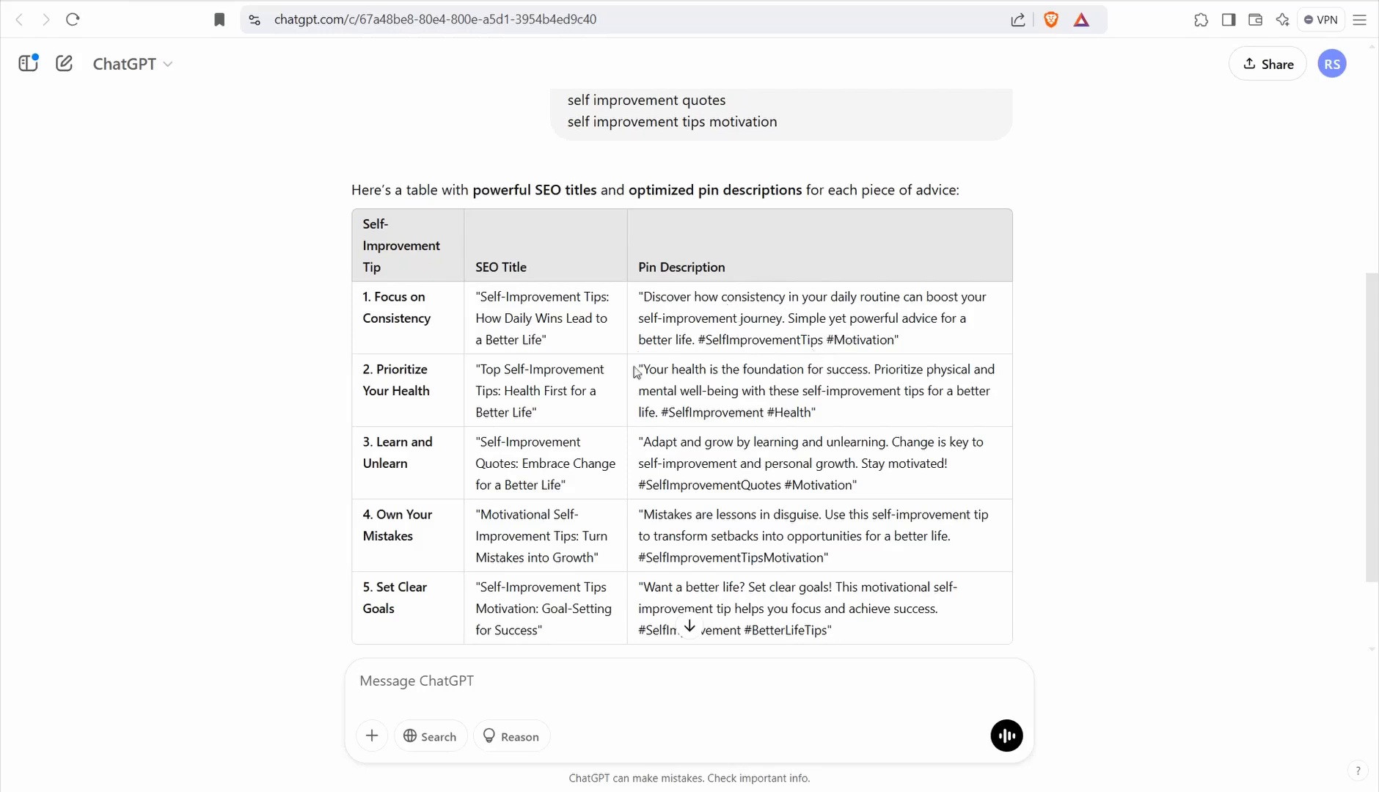
Check the first two pin descriptions in the generated table for the self-improvement keywords.
{"action": "left_click_drag", "start_coordinate": [641, 319], "coordinate": [793, 320]}
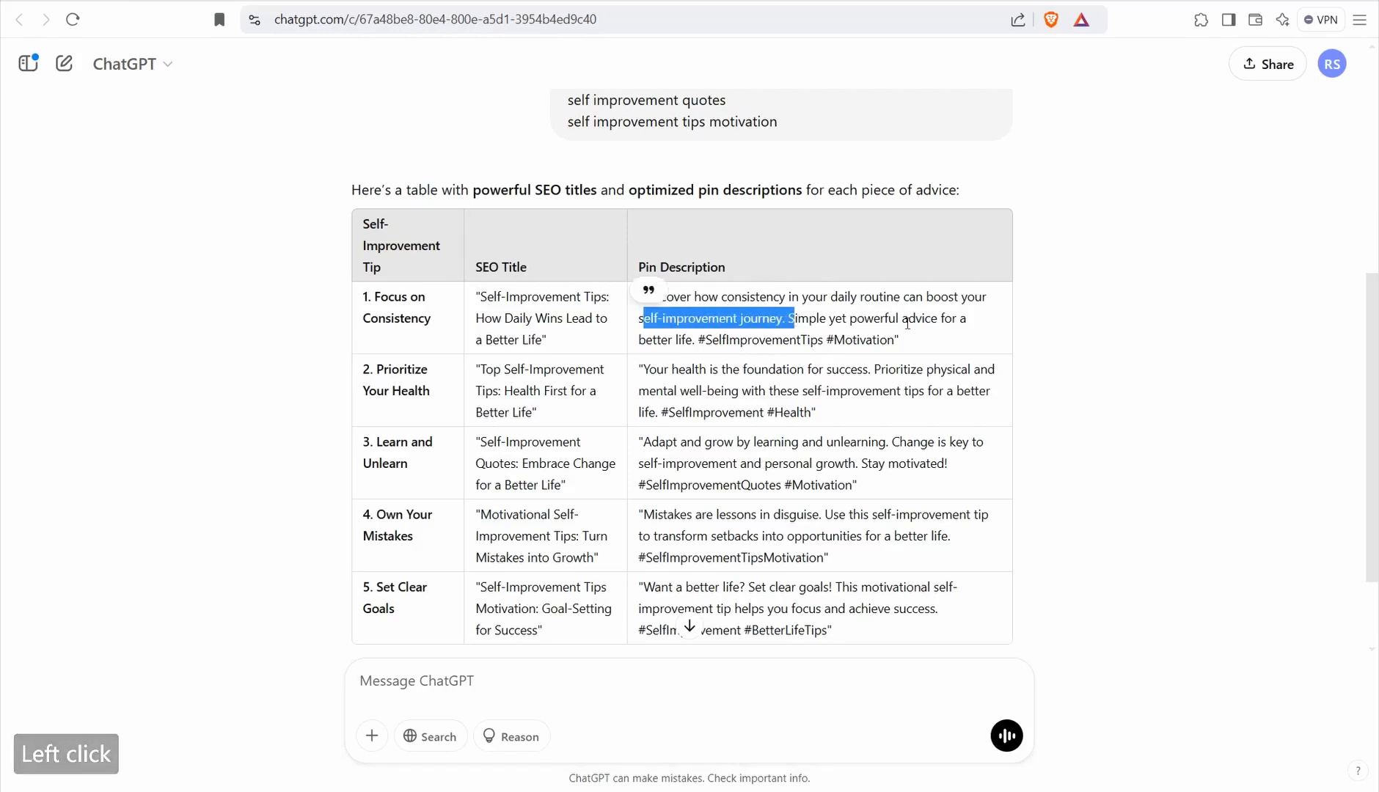
{"action": "left_click_drag", "start_coordinate": [902, 319], "coordinate": [966, 318]}
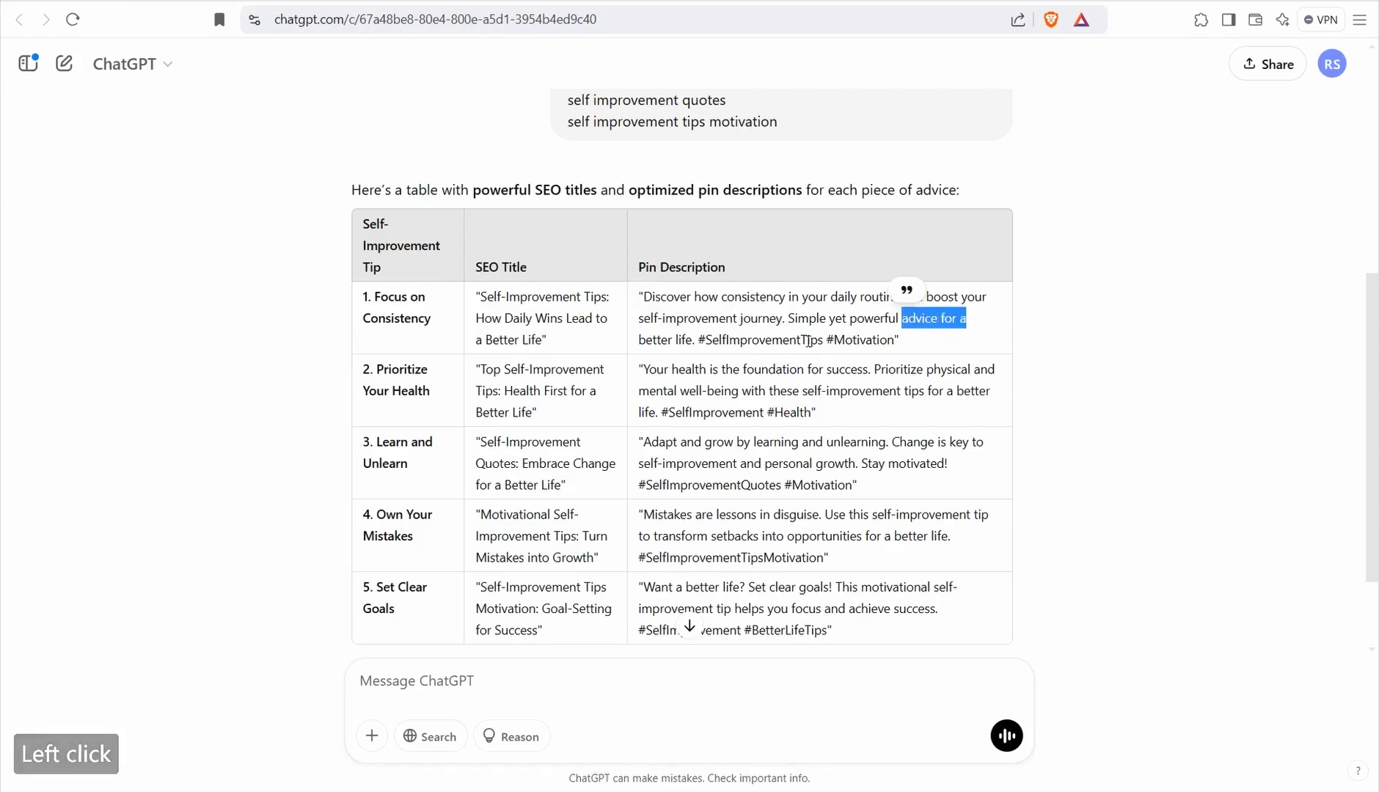
{"action": "left_click", "coordinate": [926, 392]}
{"action": "left_click_drag", "start_coordinate": [813, 390], "coordinate": [930, 391]}
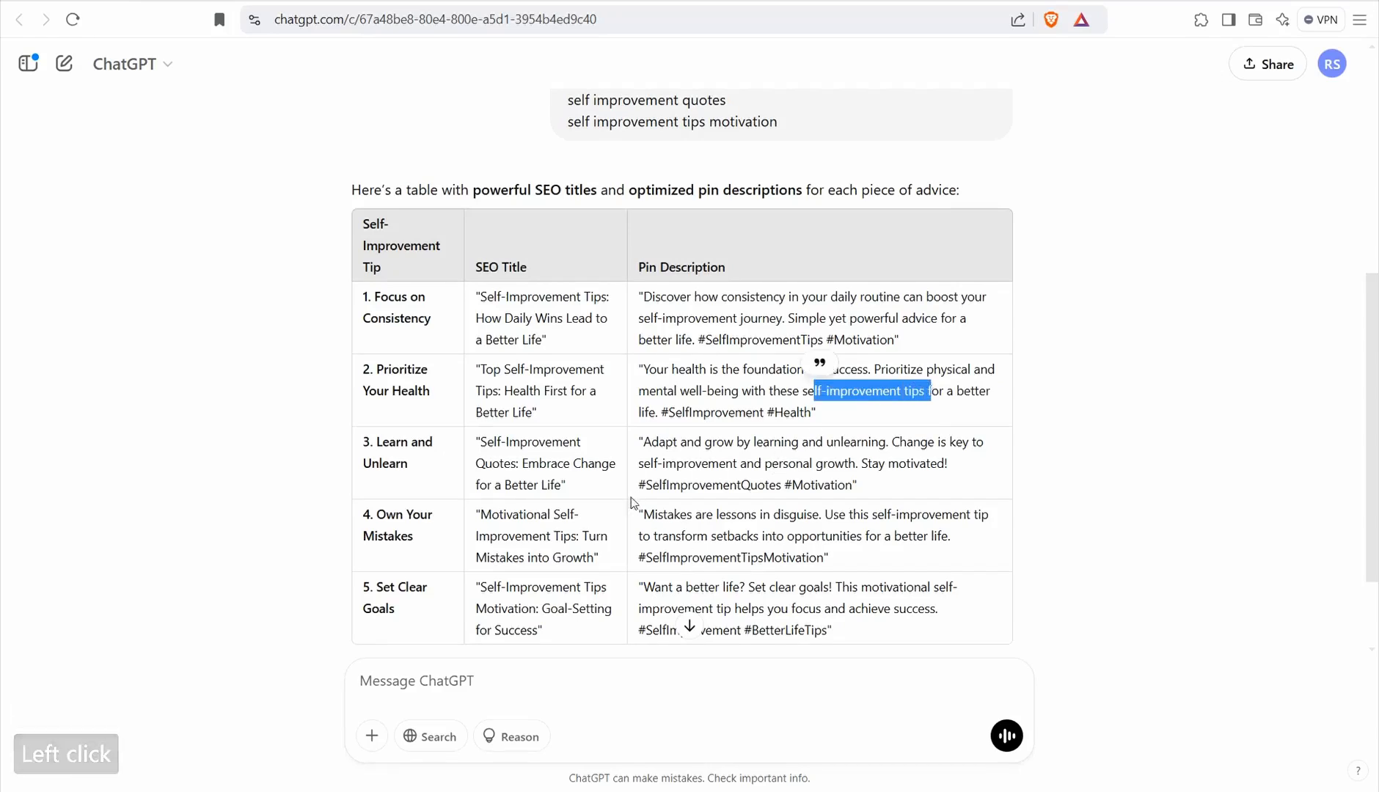
{"action": "left_click", "coordinate": [635, 681]}
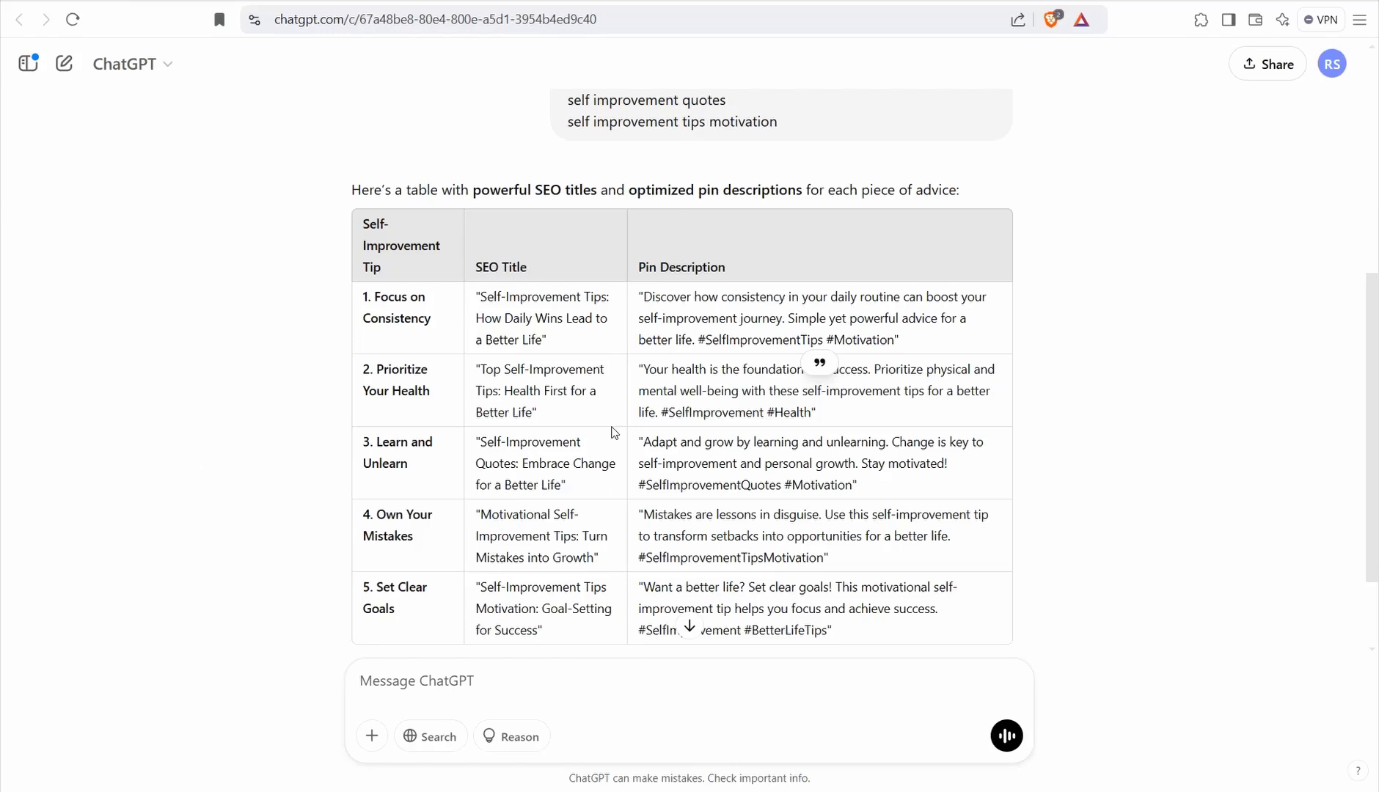
Copy the generated titles and pin descriptions into a blank Google Sheets spreadsheet starting at B2, and widen column B.
{"action": "left_click_drag", "start_coordinate": [479, 300], "coordinate": [862, 625]}
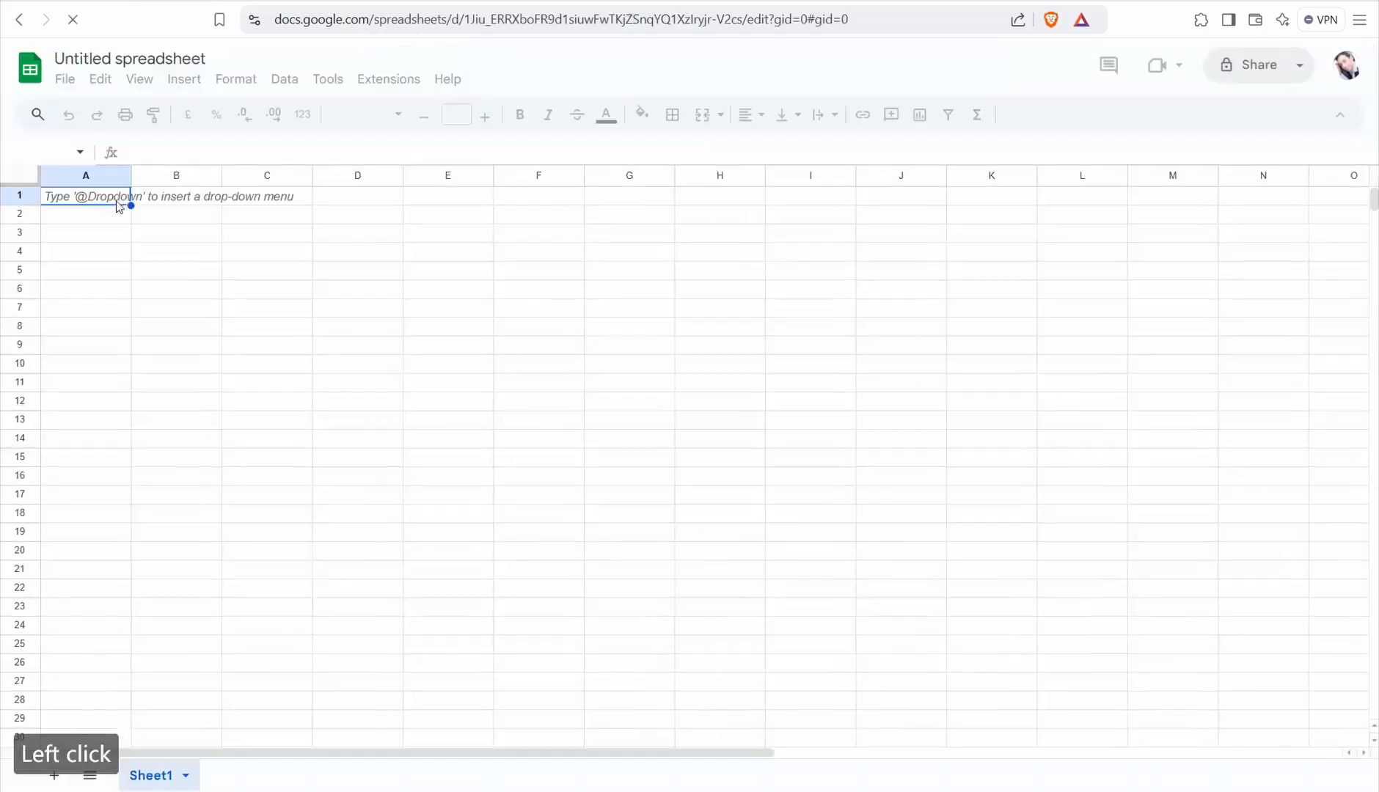
{"action": "right_click", "coordinate": [173, 219]}
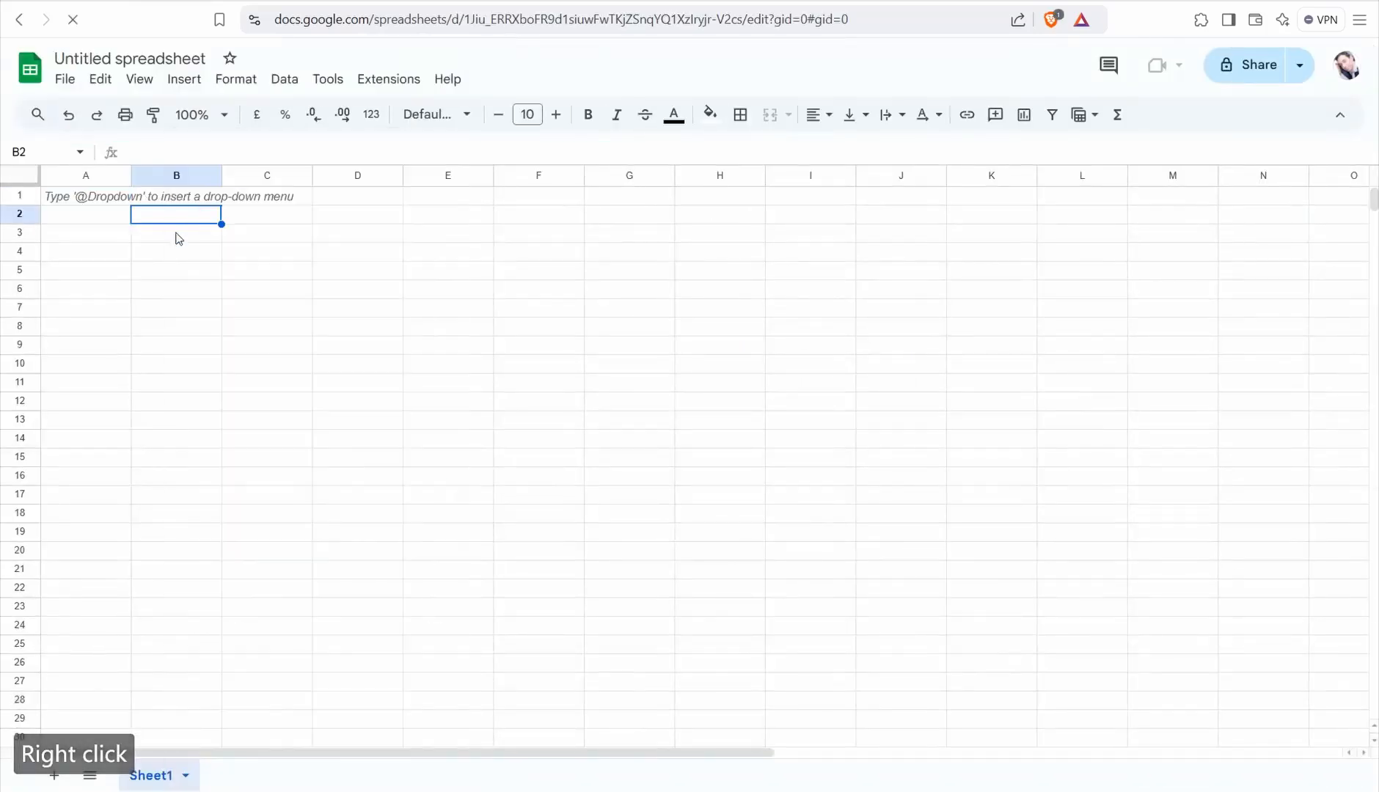
{"action": "left_click_drag", "start_coordinate": [221, 176], "coordinate": [553, 193]}
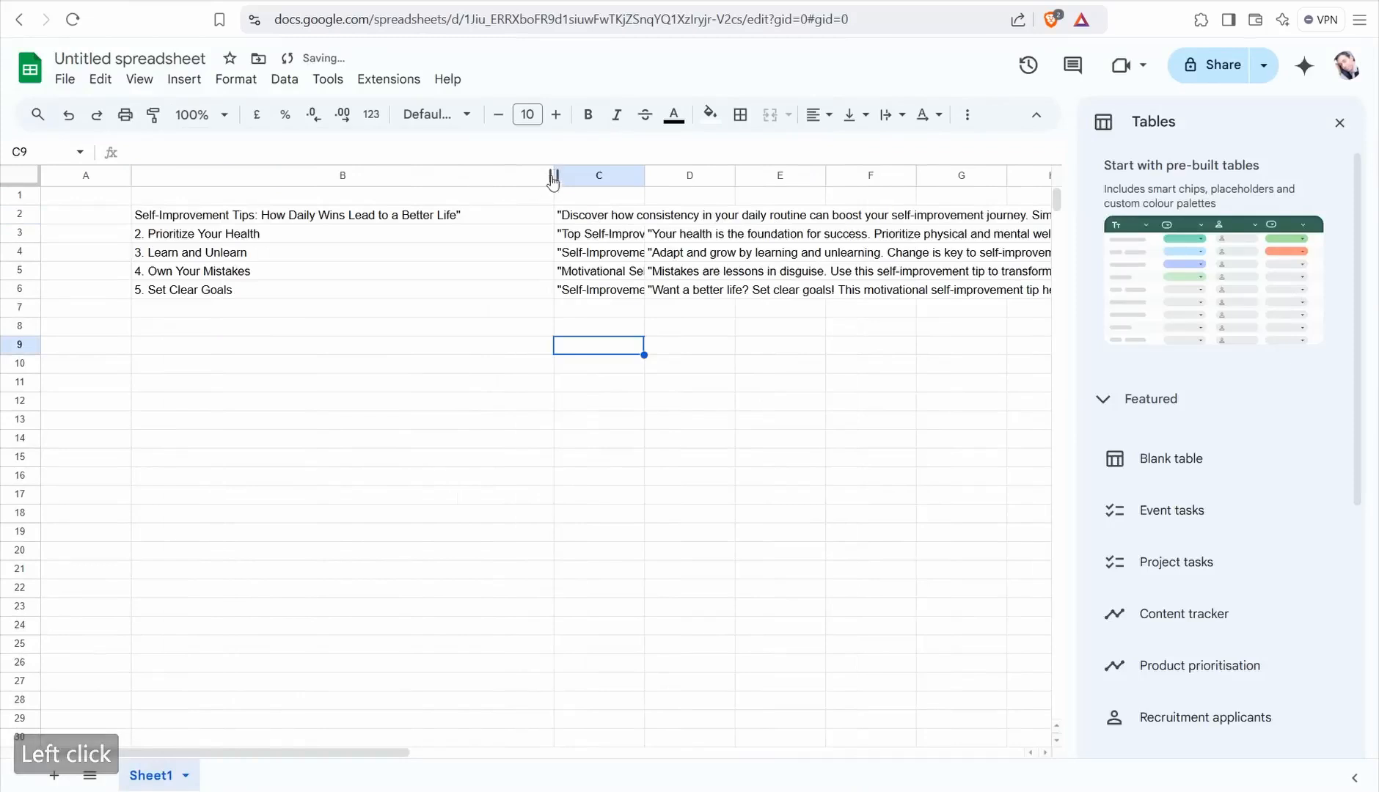
Enter the column headers "title" in B1, "desc" in C1 and "ID" in A1.
{"action": "left_click", "coordinate": [193, 196]}
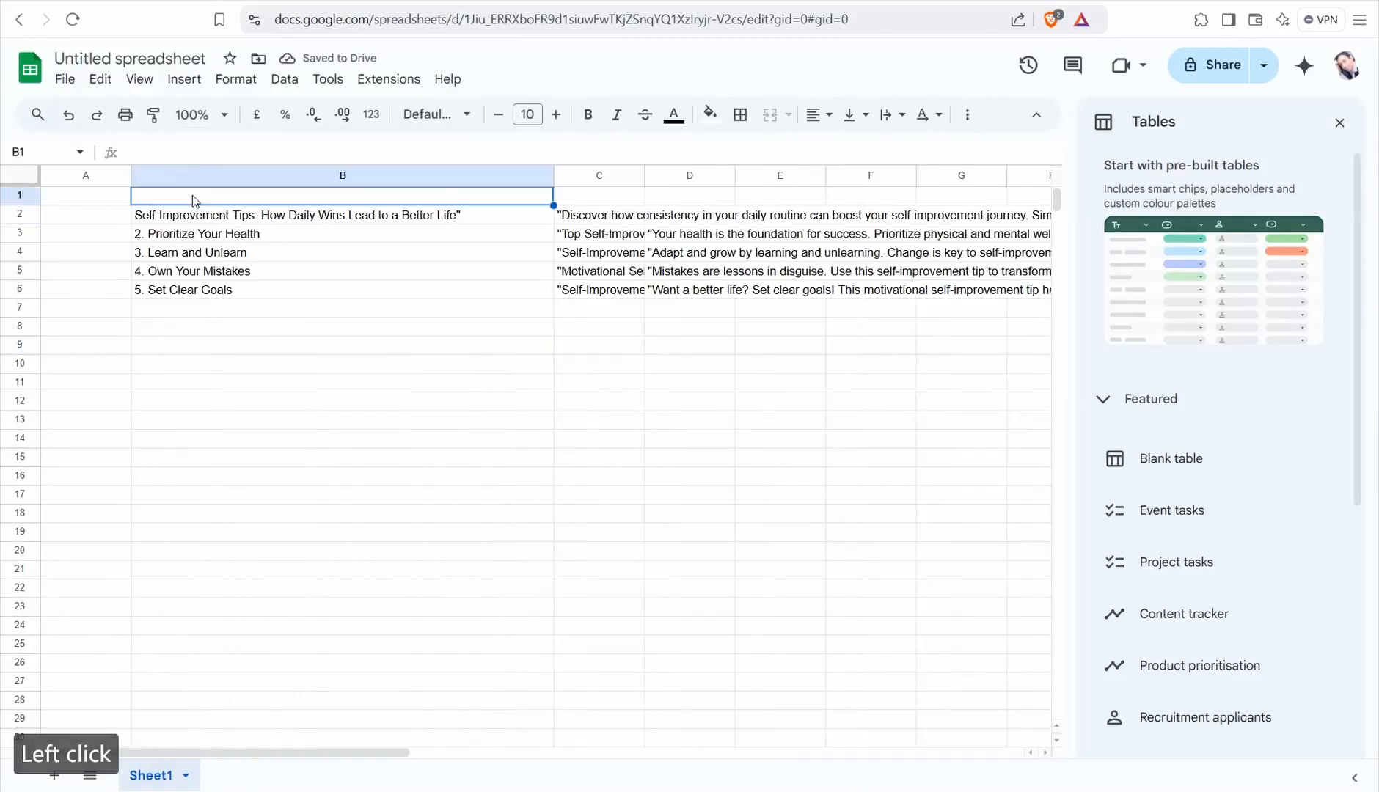
{"action": "type", "text": "title"}
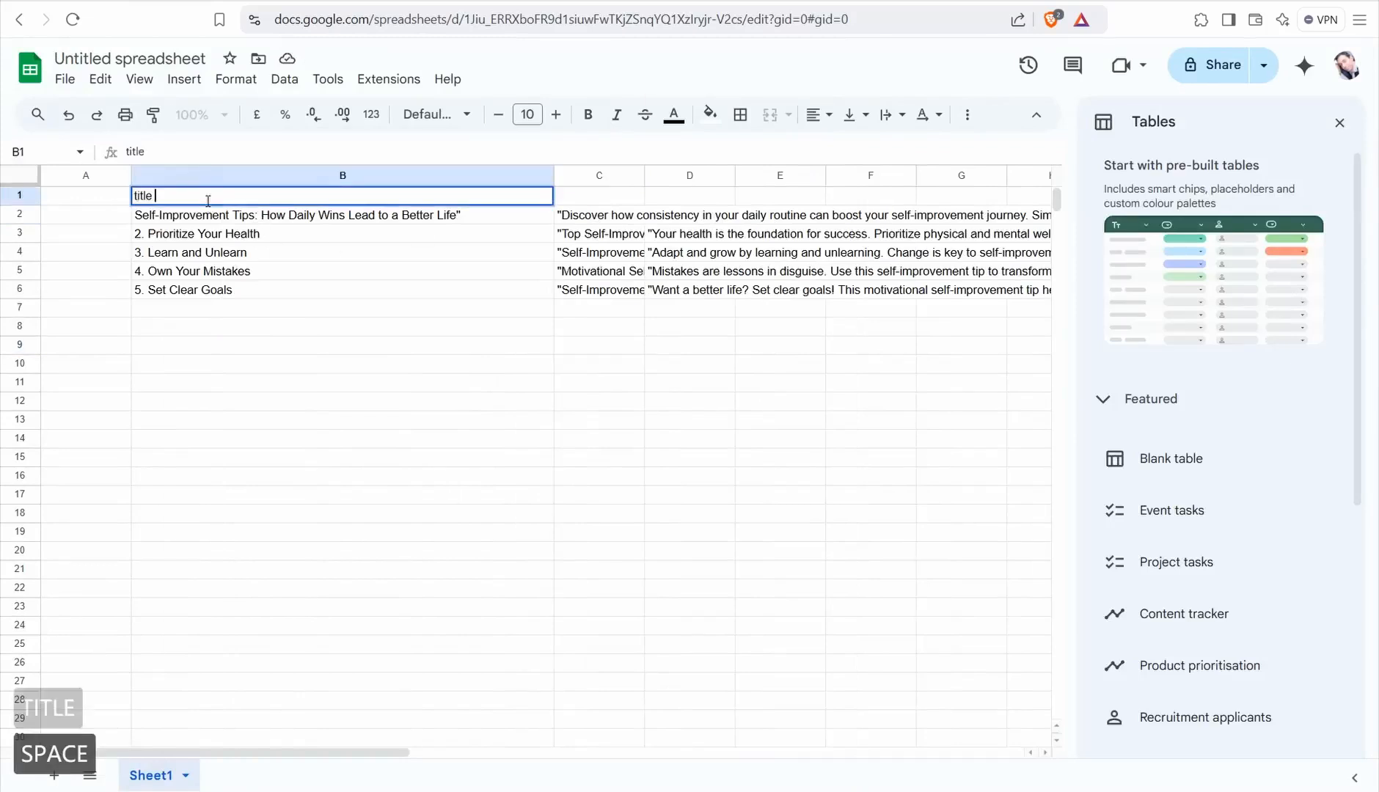
{"action": "left_click", "coordinate": [588, 196]}
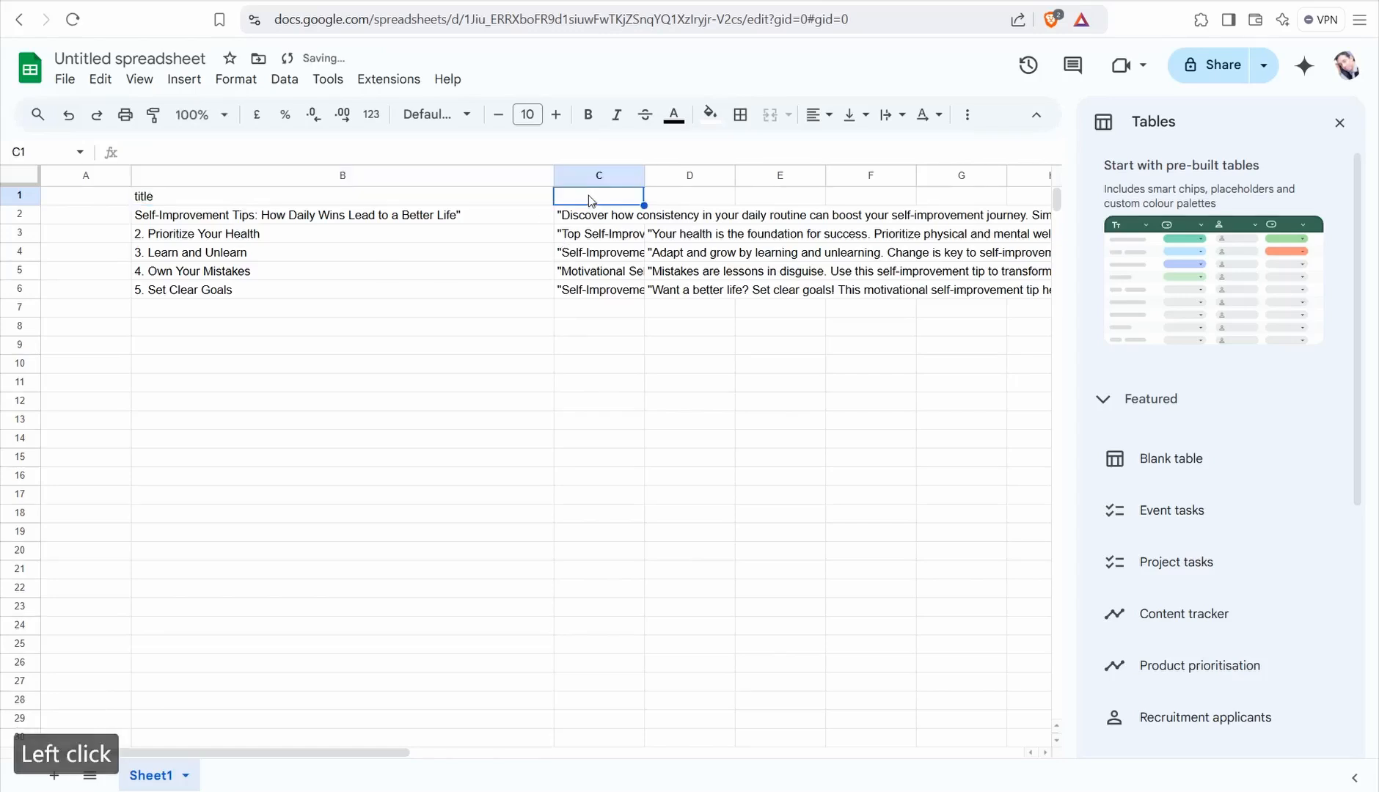
{"action": "type", "text": "desc"}
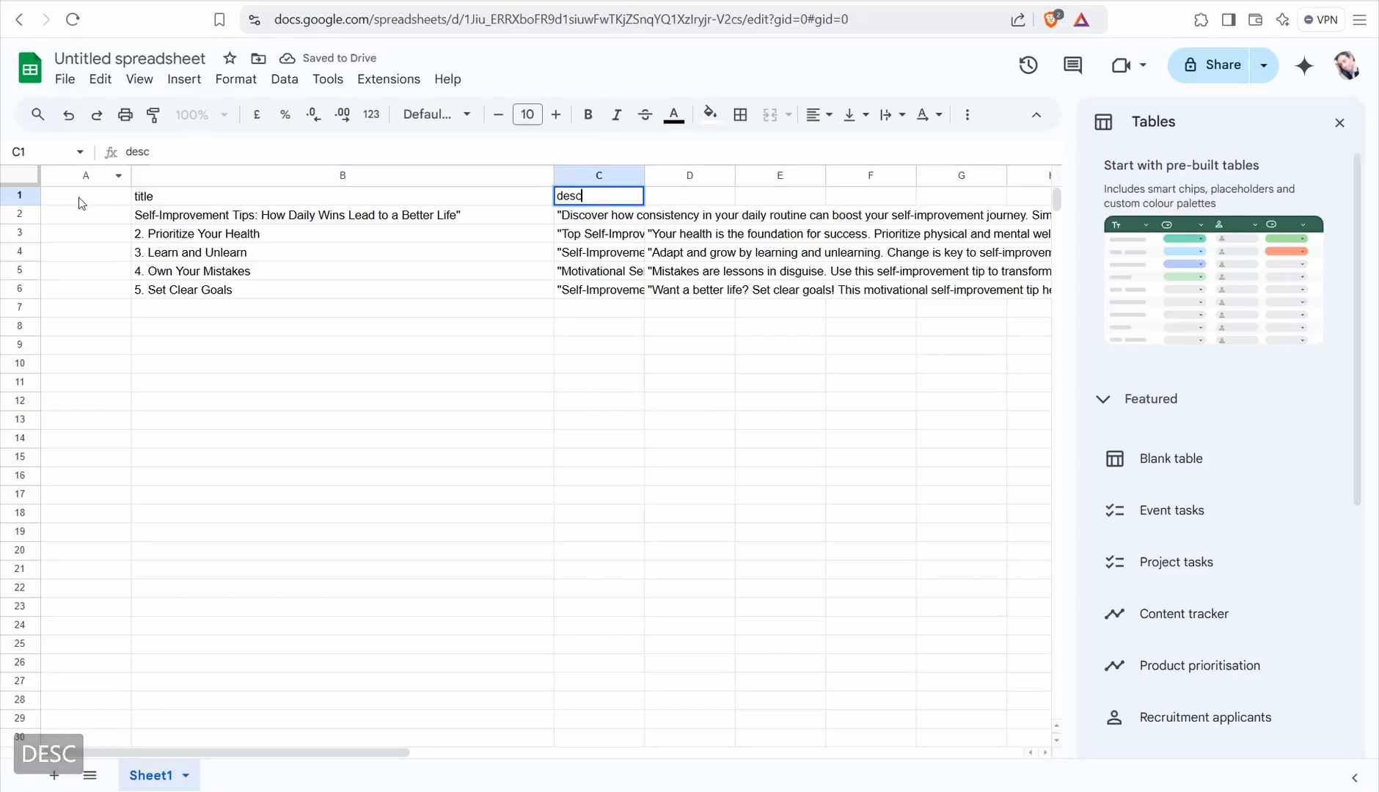
{"action": "left_click", "coordinate": [79, 198]}
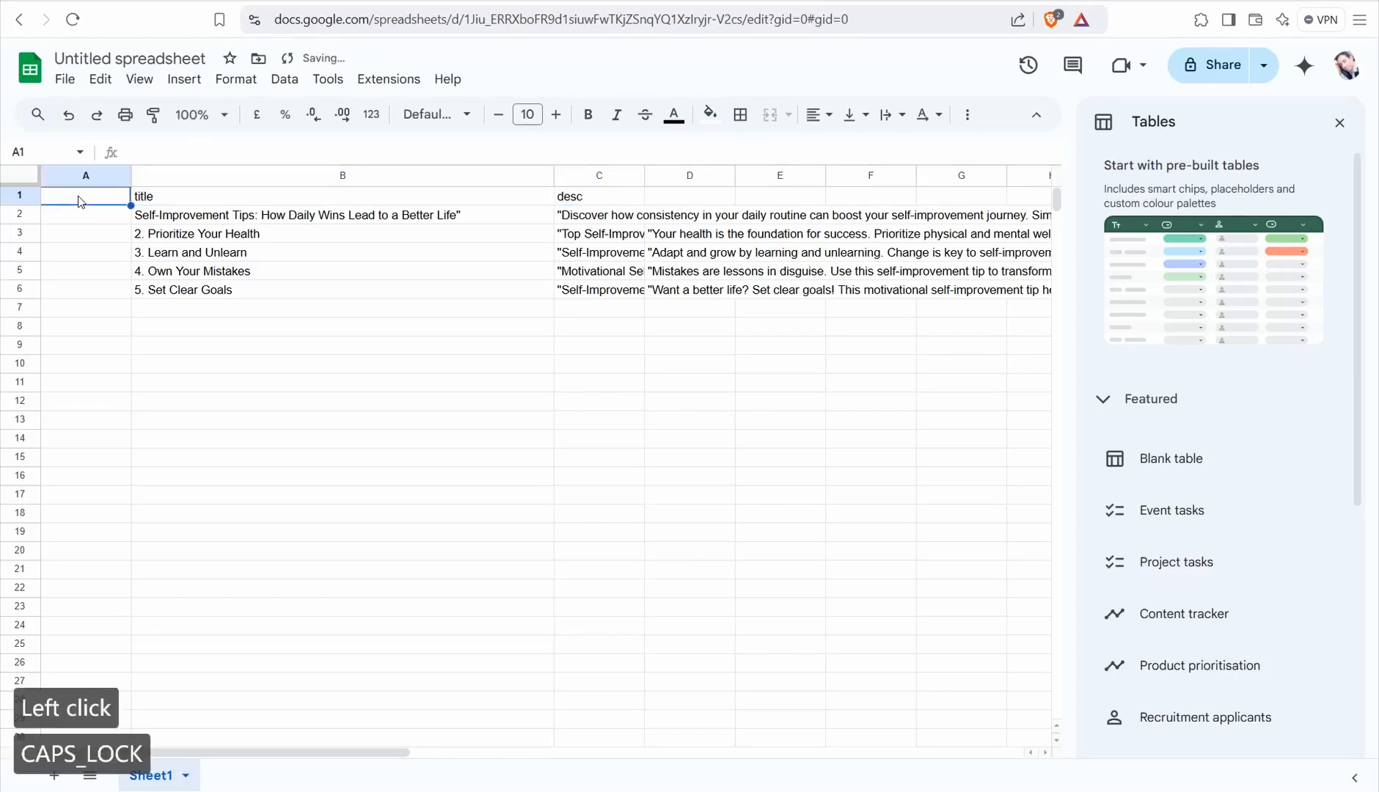
{"action": "type", "text": "ID"}
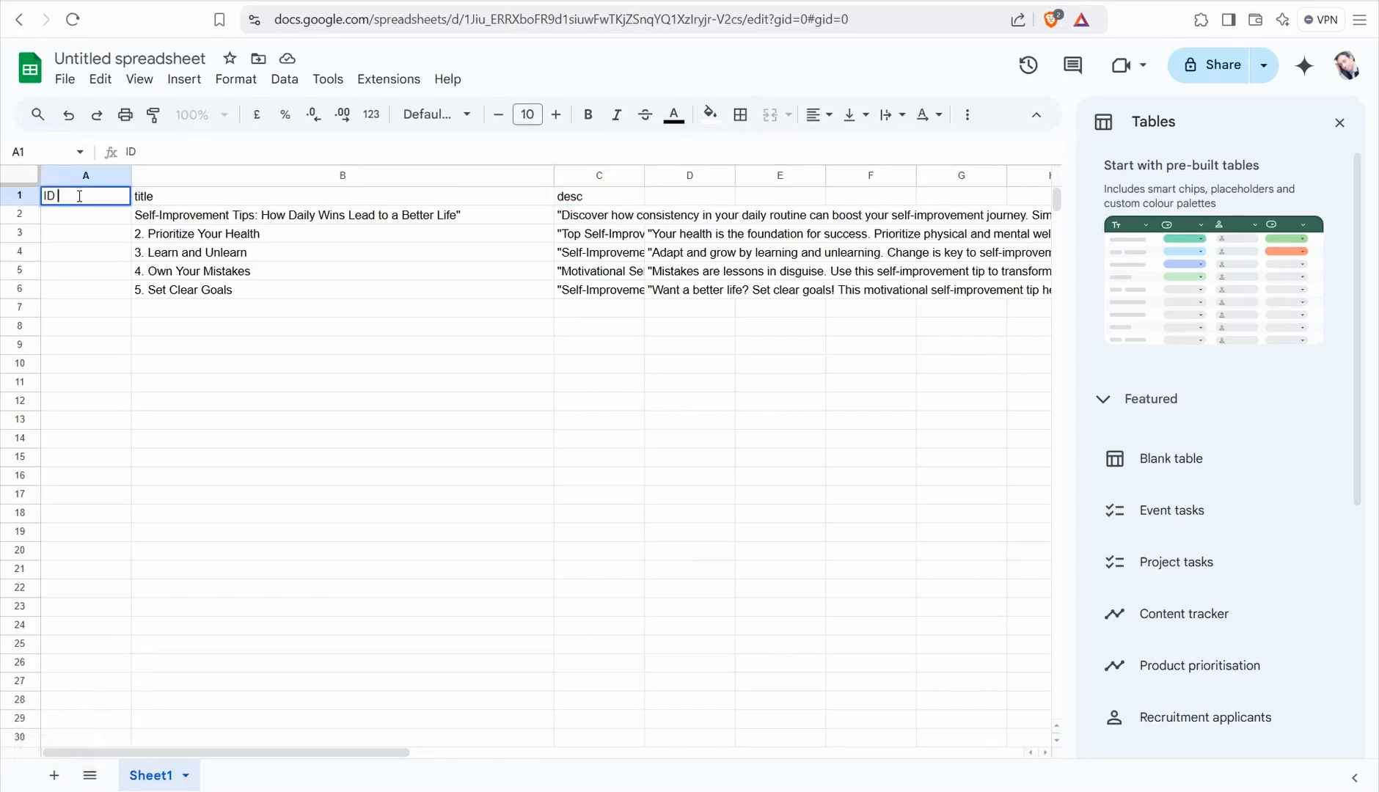
Number the rows 1 to 5 in the ID column and remove the leading numbers from the titles in column B.
{"action": "left_click", "coordinate": [77, 222]}
{"action": "type", "text": "1"}
{"action": "key", "text": "Down"}
{"action": "type", "text": "2"}
{"action": "key", "text": "Down"}
{"action": "type", "text": "3"}
{"action": "key", "text": "Down"}
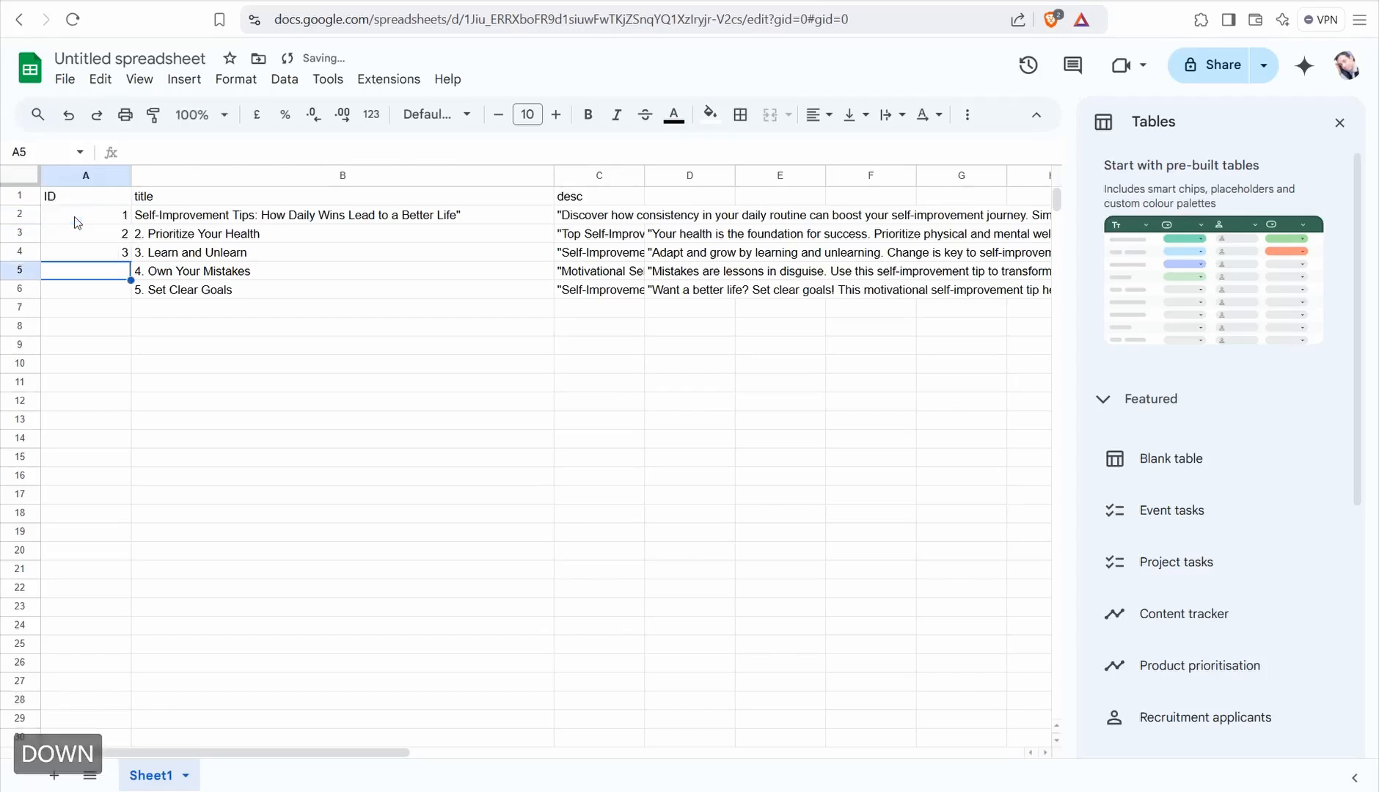
{"action": "type", "text": "4"}
{"action": "key", "text": "BackSpace"}
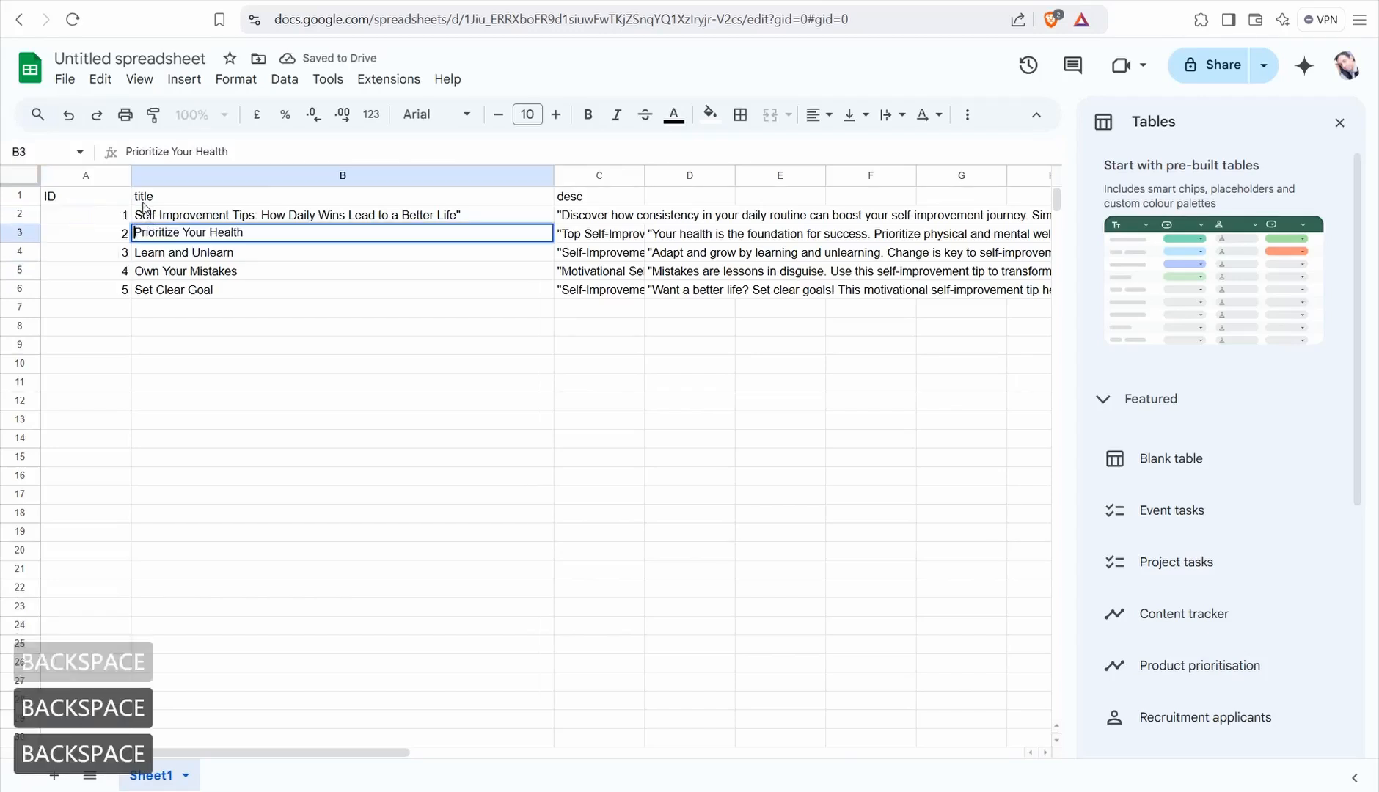
{"action": "left_click", "coordinate": [225, 355]}
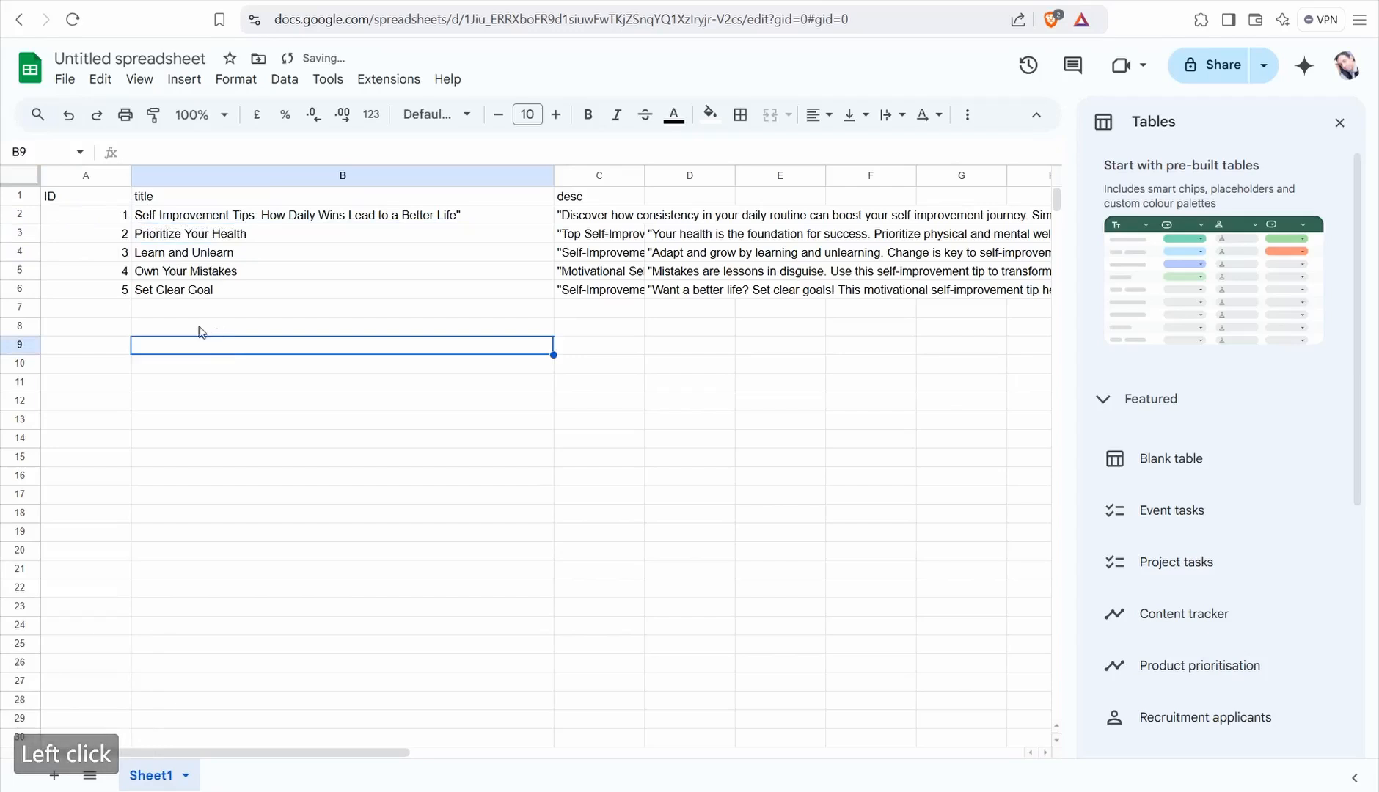
Rename the untitled spreadsheet as "self im".
{"action": "triple_click", "coordinate": [110, 58]}
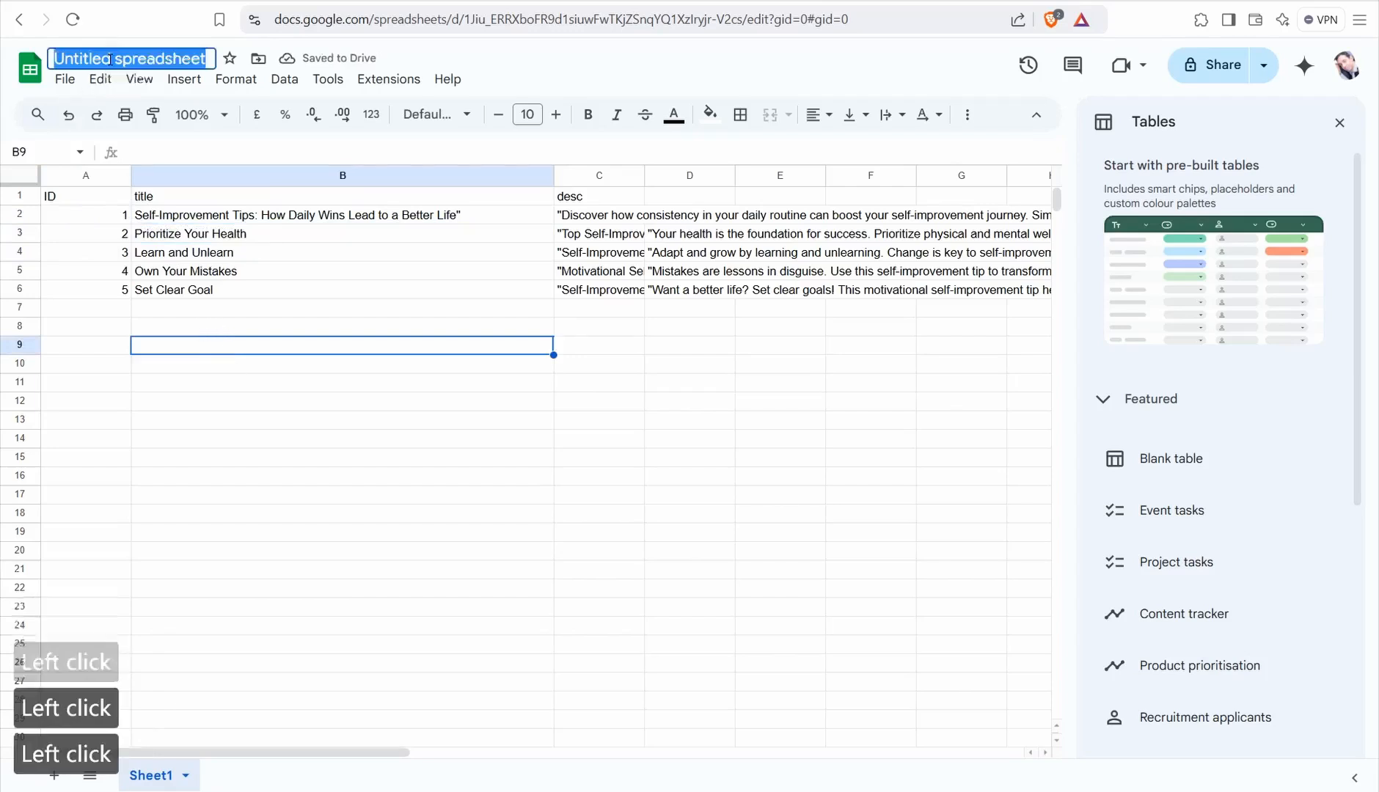
{"action": "type", "text": "se"}
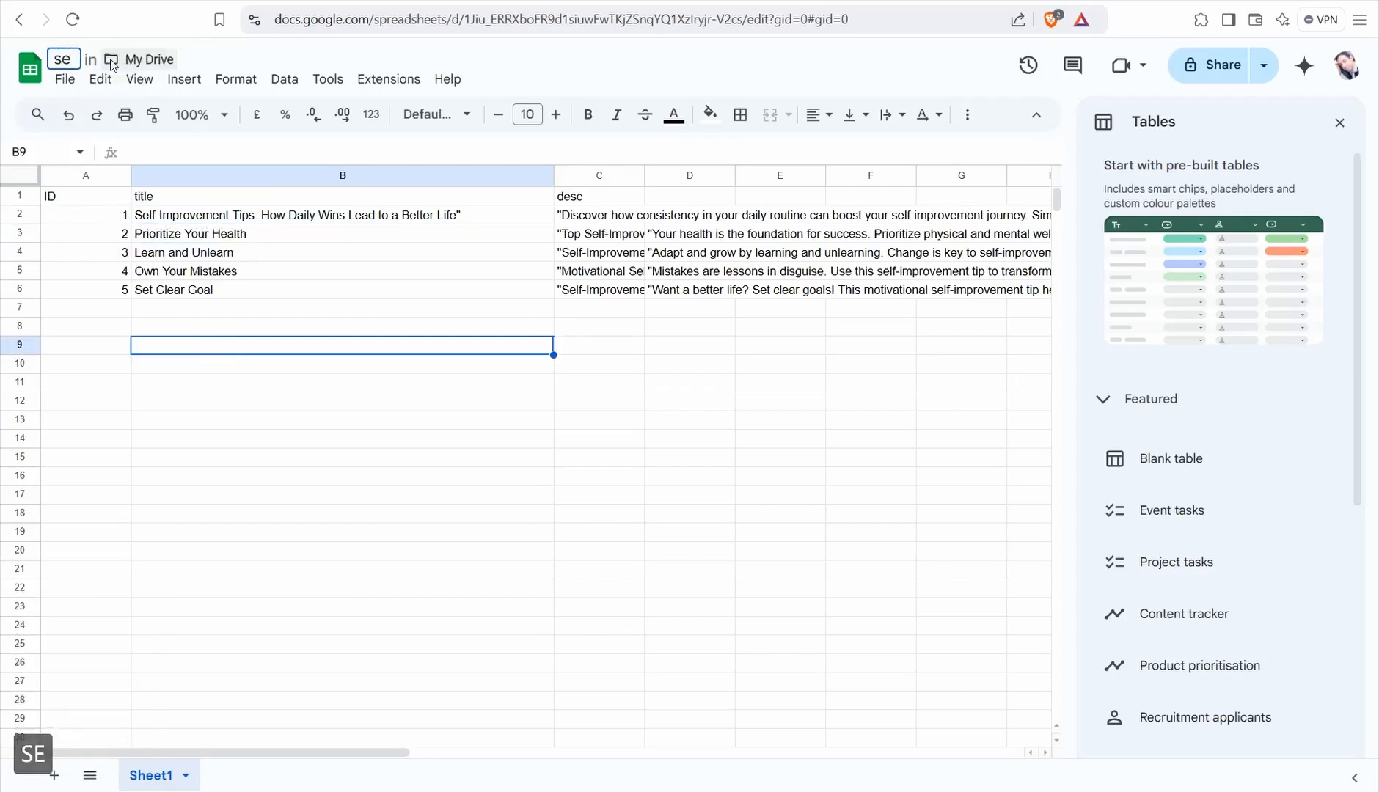
{"action": "type", "text": "lf im"}
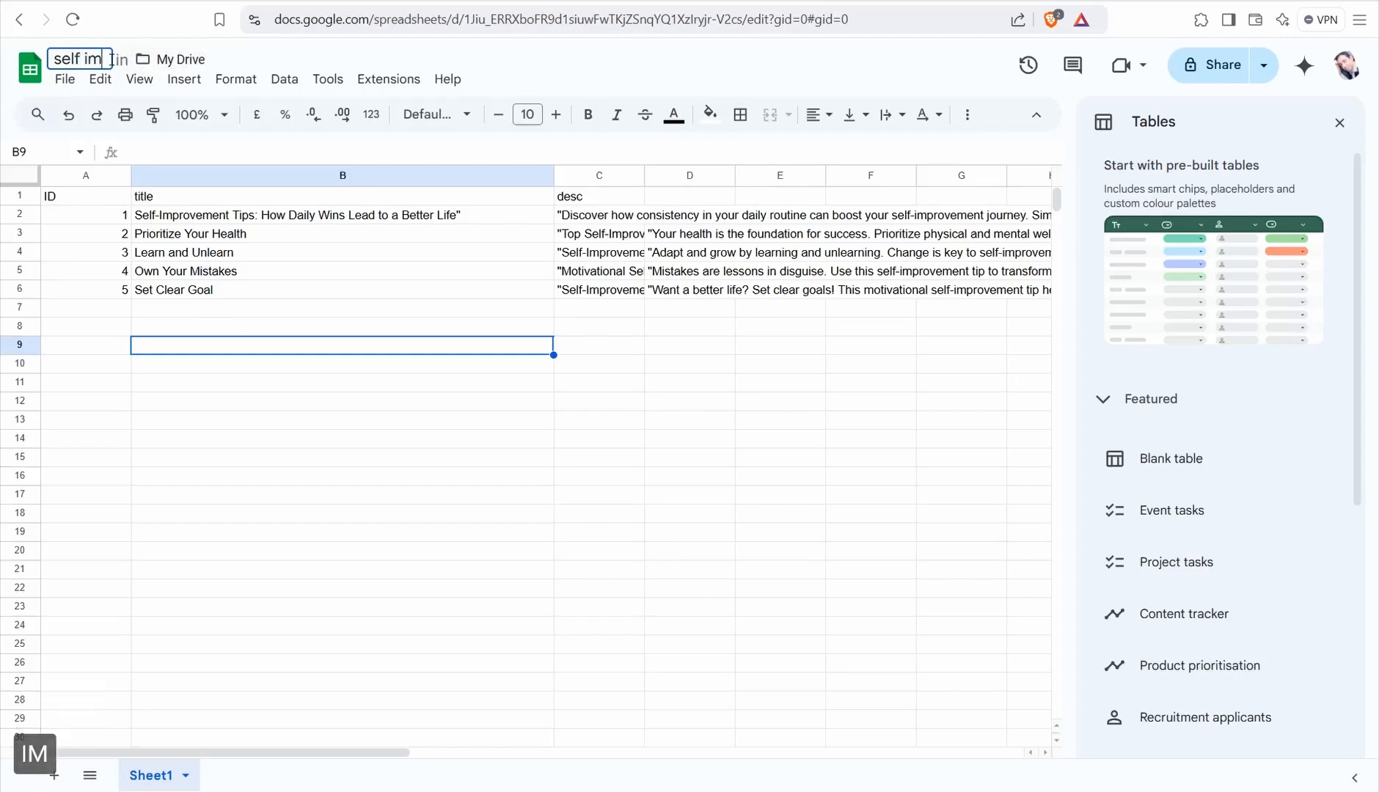
{"action": "left_click", "coordinate": [213, 382]}
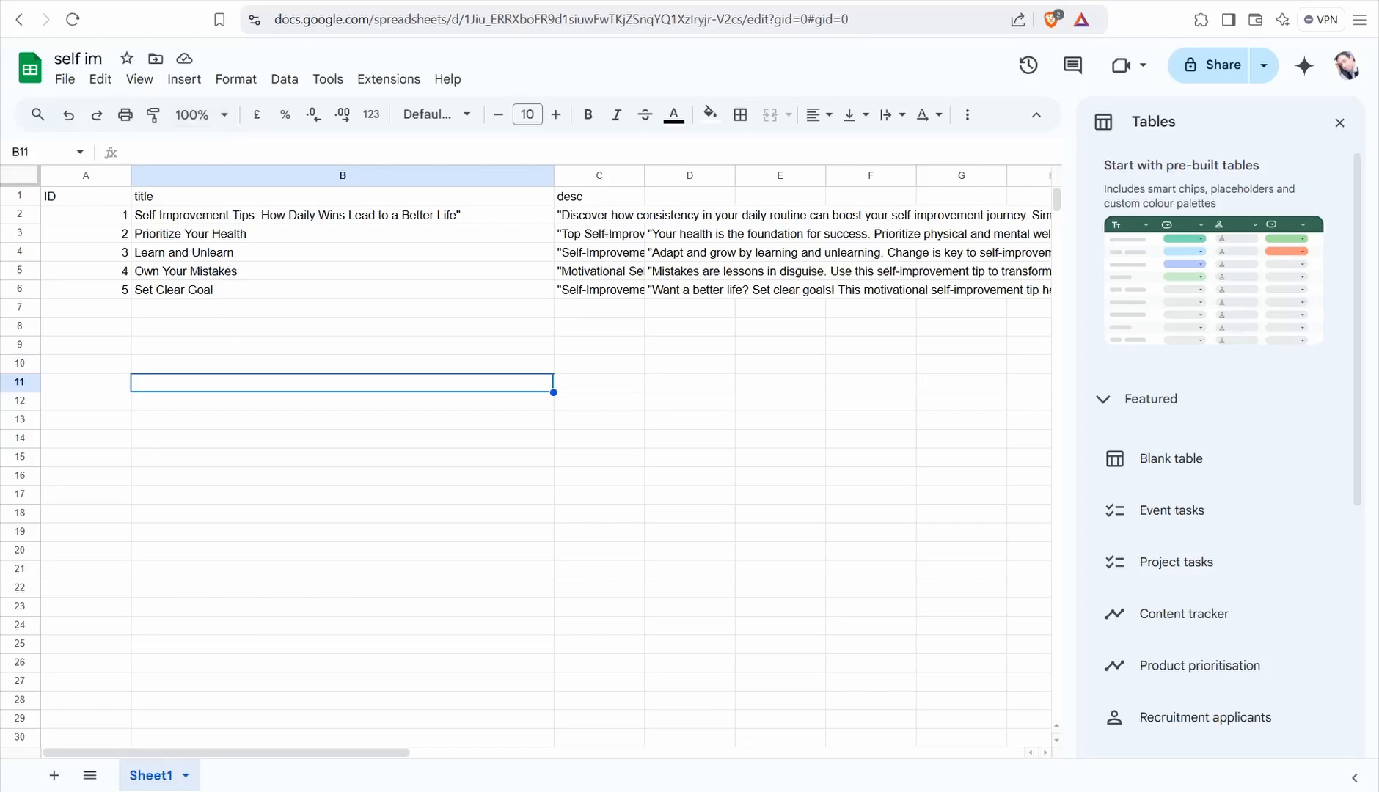
Switch to Canva and browse the Pinterest Pin templates for a suitable design.
{"action": "left_click", "coordinate": [220, 1]}
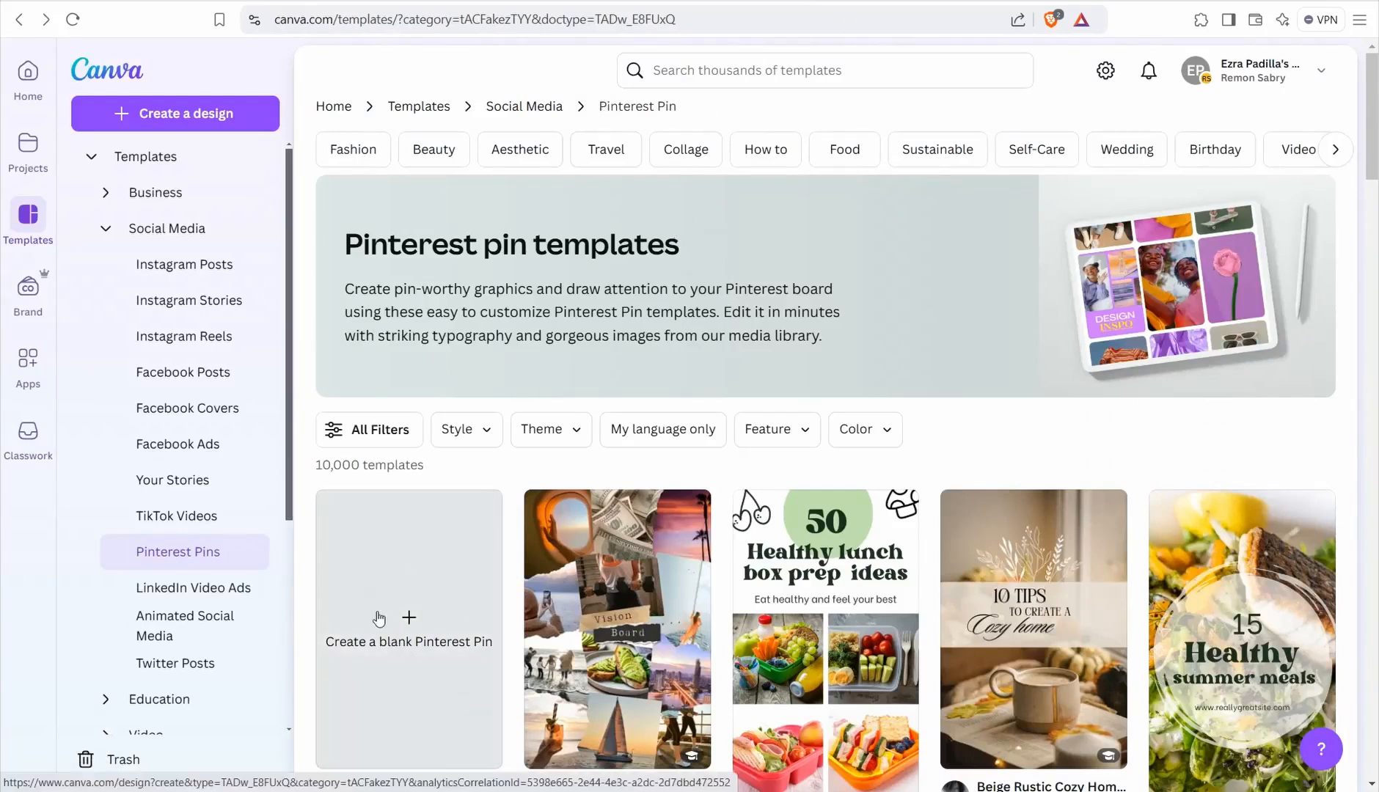
{"action": "scroll", "coordinate": [403, 644], "scroll_direction": "down", "scroll_amount": 5}
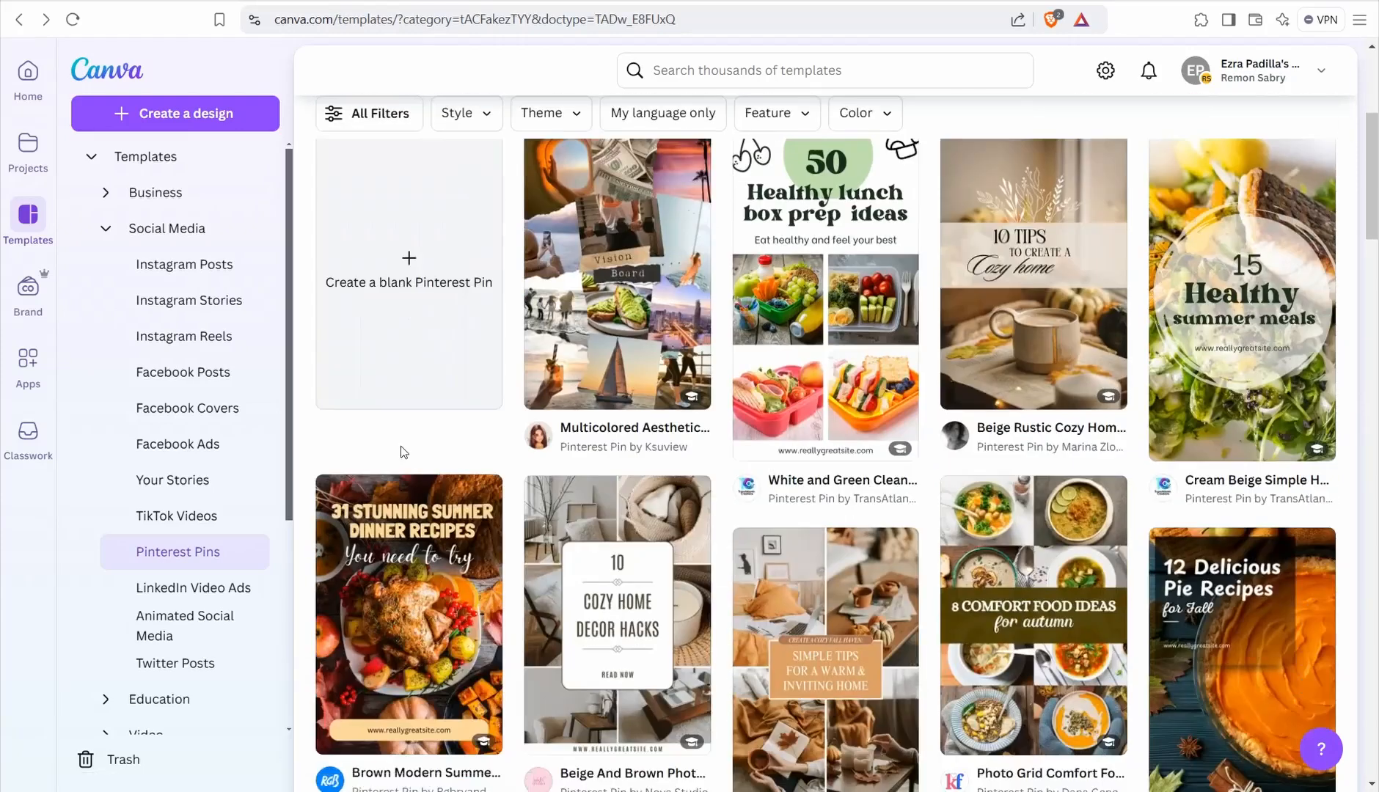
{"action": "scroll", "coordinate": [396, 437], "scroll_direction": "down", "scroll_amount": 5}
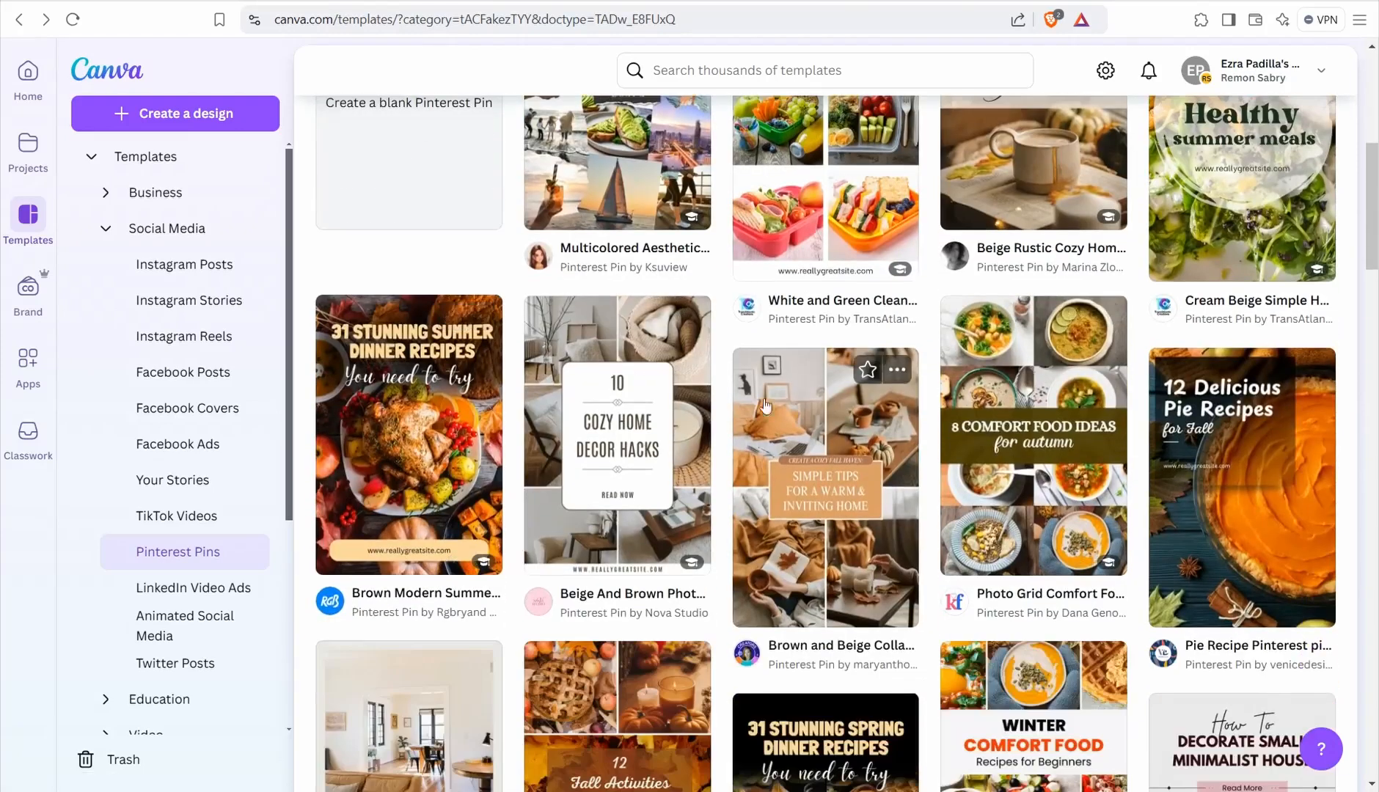
{"action": "scroll", "coordinate": [646, 408], "scroll_direction": "down", "scroll_amount": 2}
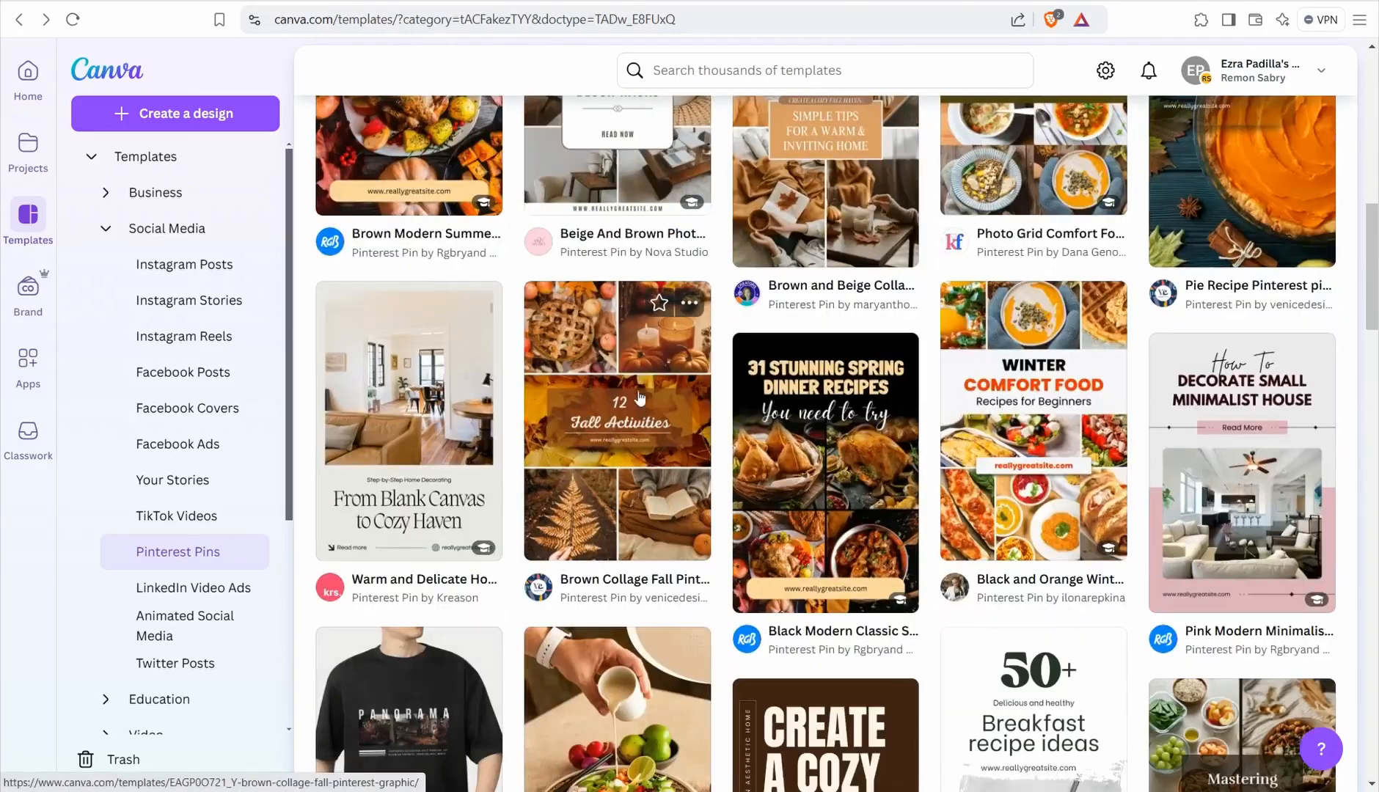
{"action": "scroll", "coordinate": [629, 376], "scroll_direction": "down", "scroll_amount": 10}
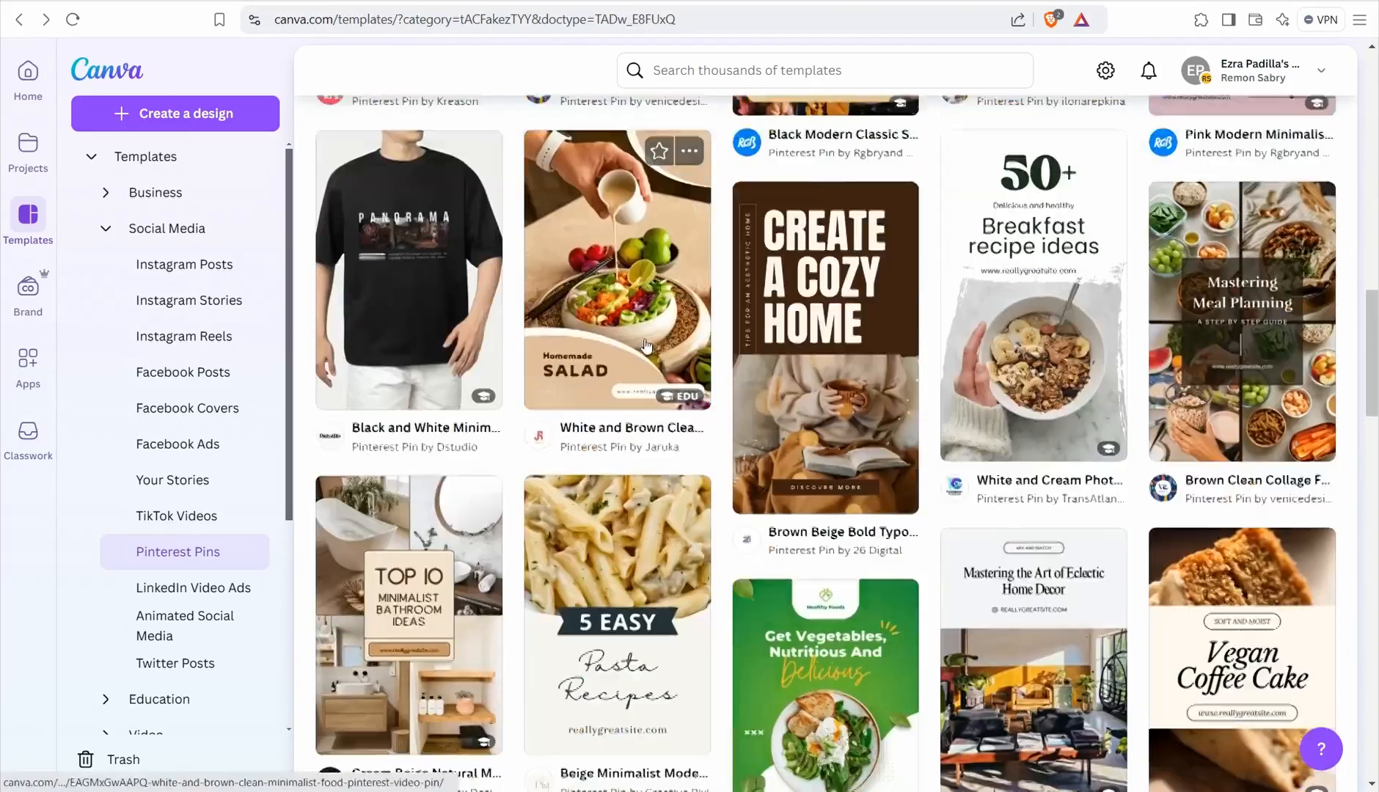
{"action": "scroll", "coordinate": [563, 327], "scroll_direction": "down", "scroll_amount": 10}
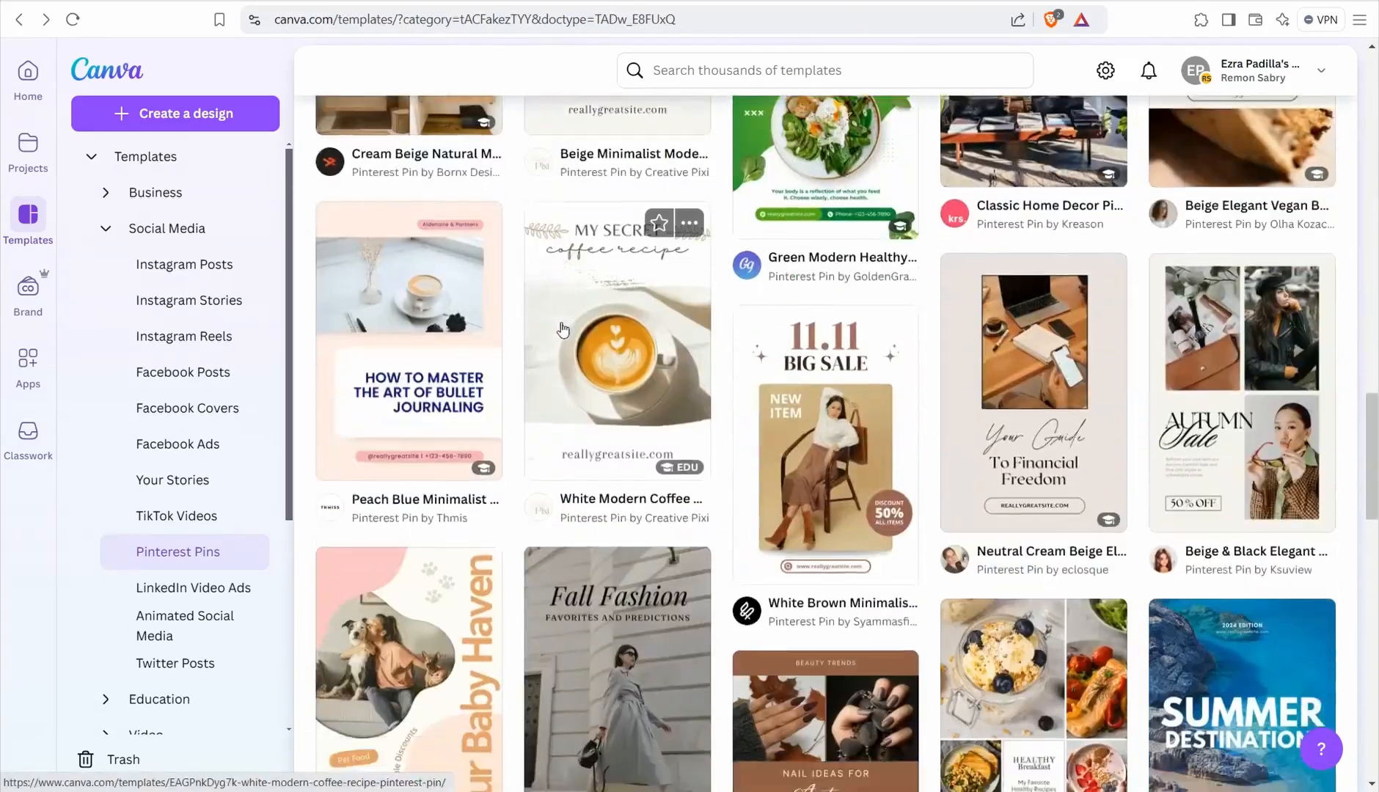
{"action": "scroll", "coordinate": [563, 328], "scroll_direction": "down", "scroll_amount": 8}
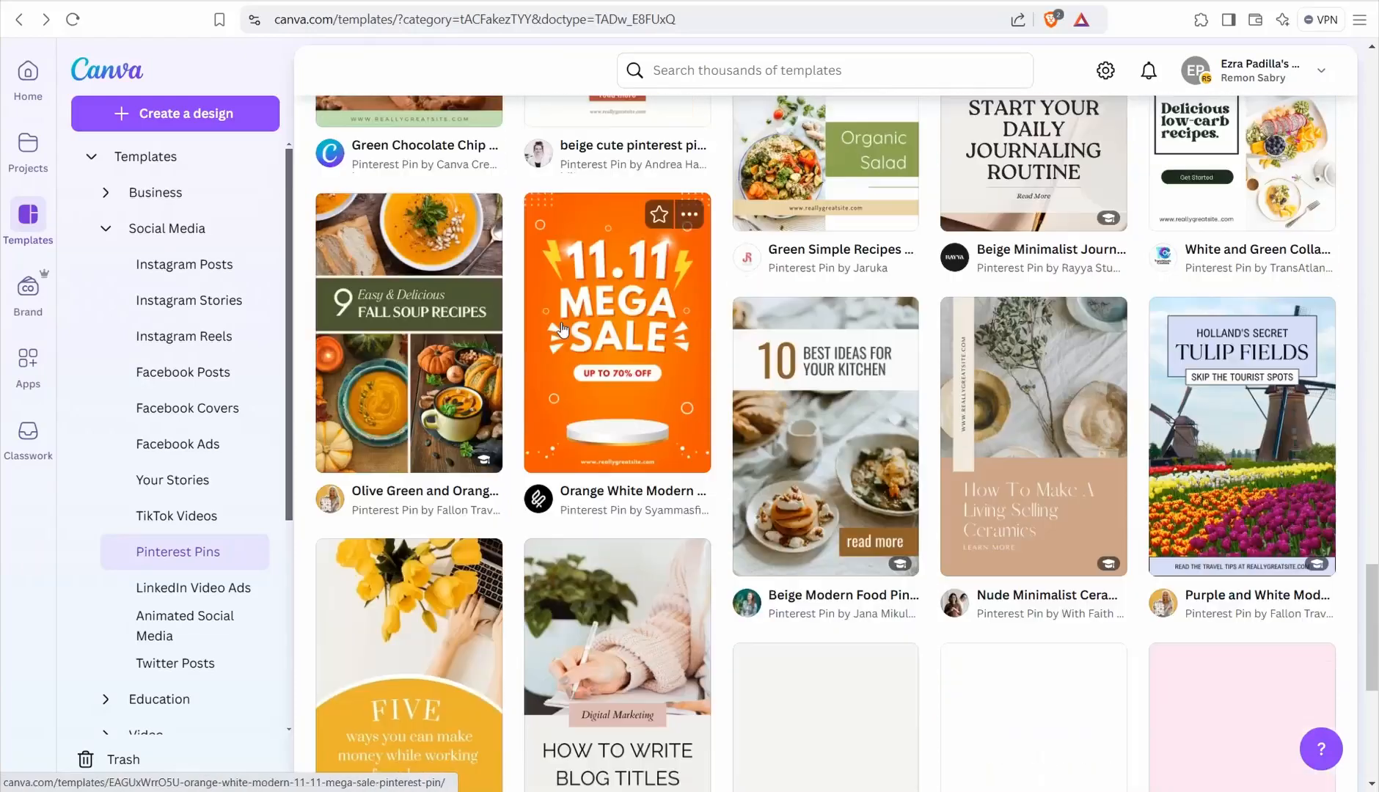
{"action": "scroll", "coordinate": [456, 437], "scroll_direction": "down", "scroll_amount": 5}
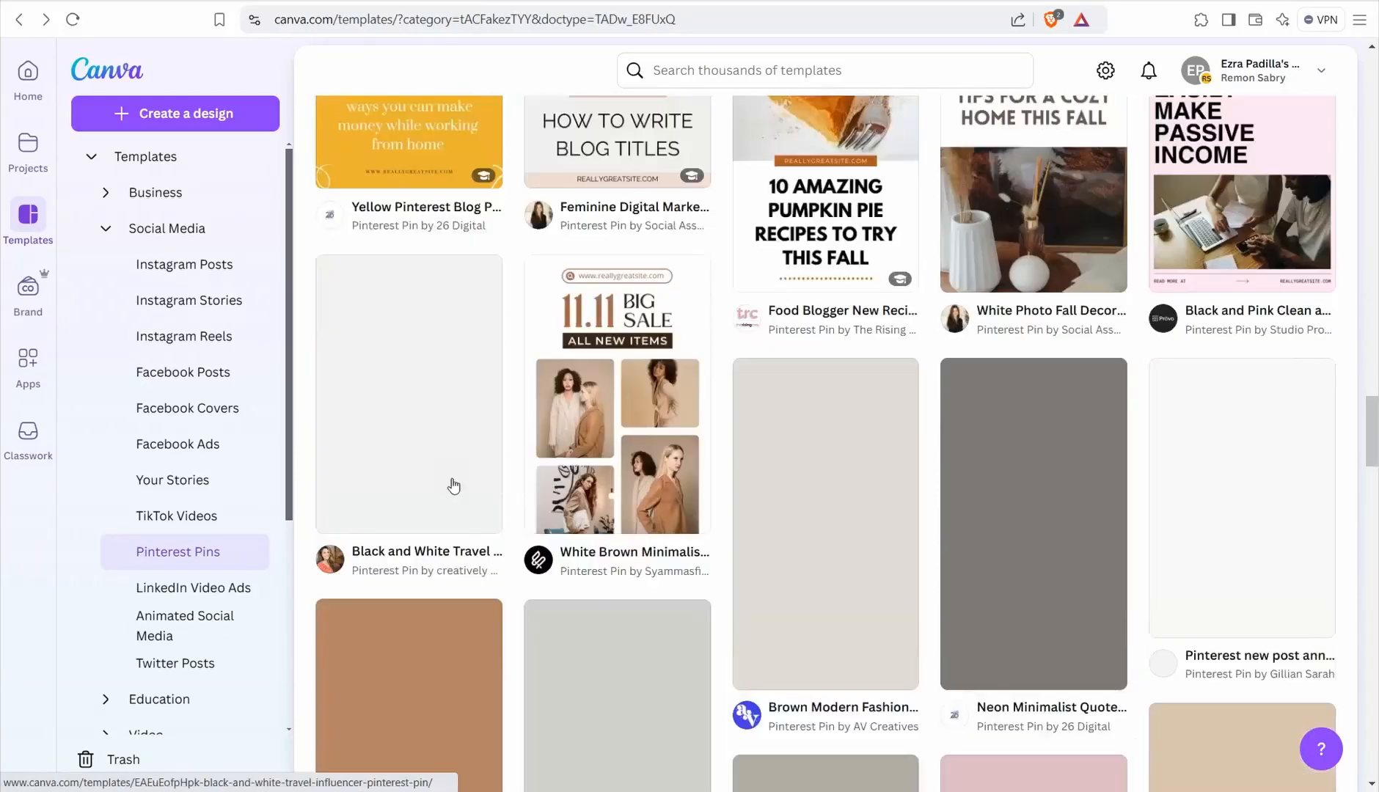
{"action": "scroll", "coordinate": [454, 483], "scroll_direction": "up", "scroll_amount": 10}
{"action": "scroll", "coordinate": [454, 484], "scroll_direction": "down", "scroll_amount": 2}
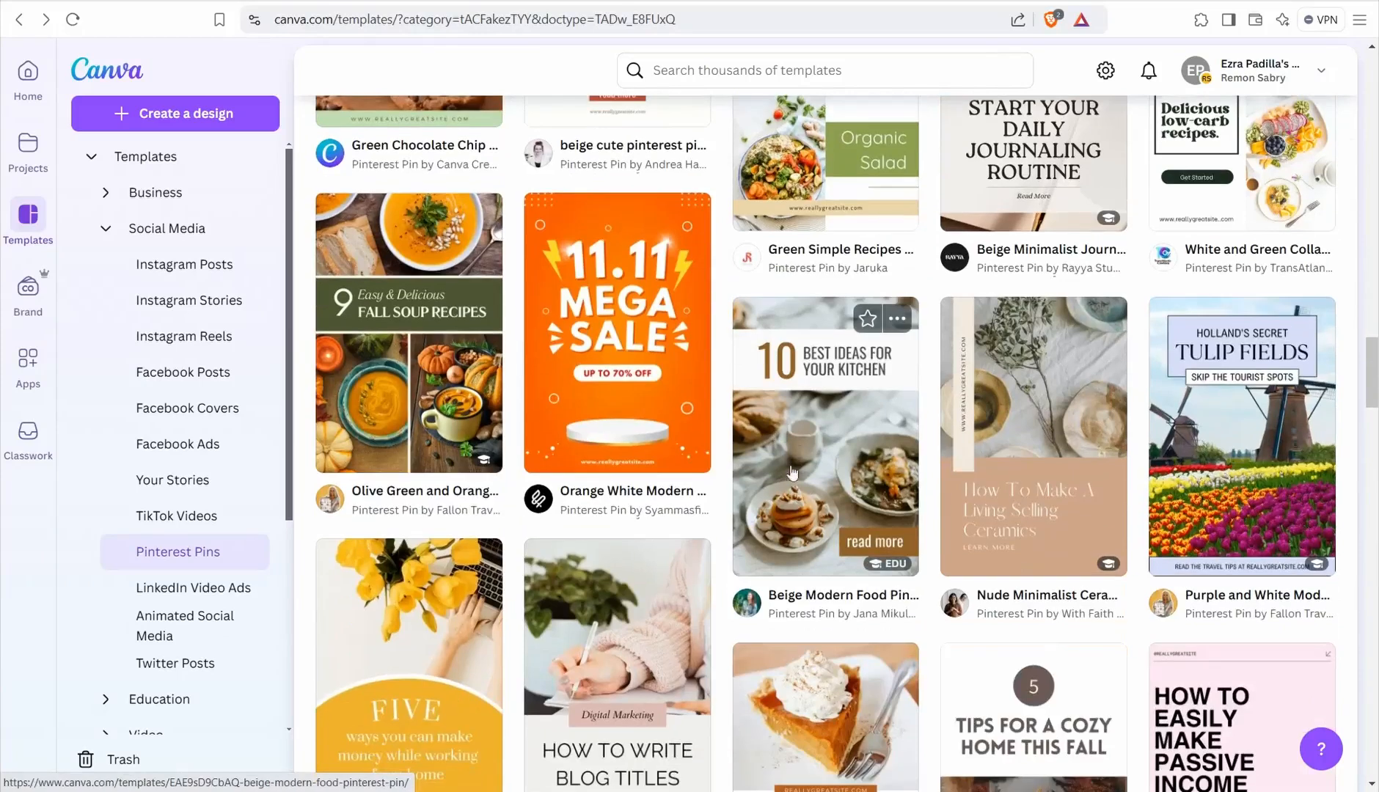
Open the Beige Modern Food Pinterest Pin template.
{"action": "left_click", "coordinate": [823, 457]}
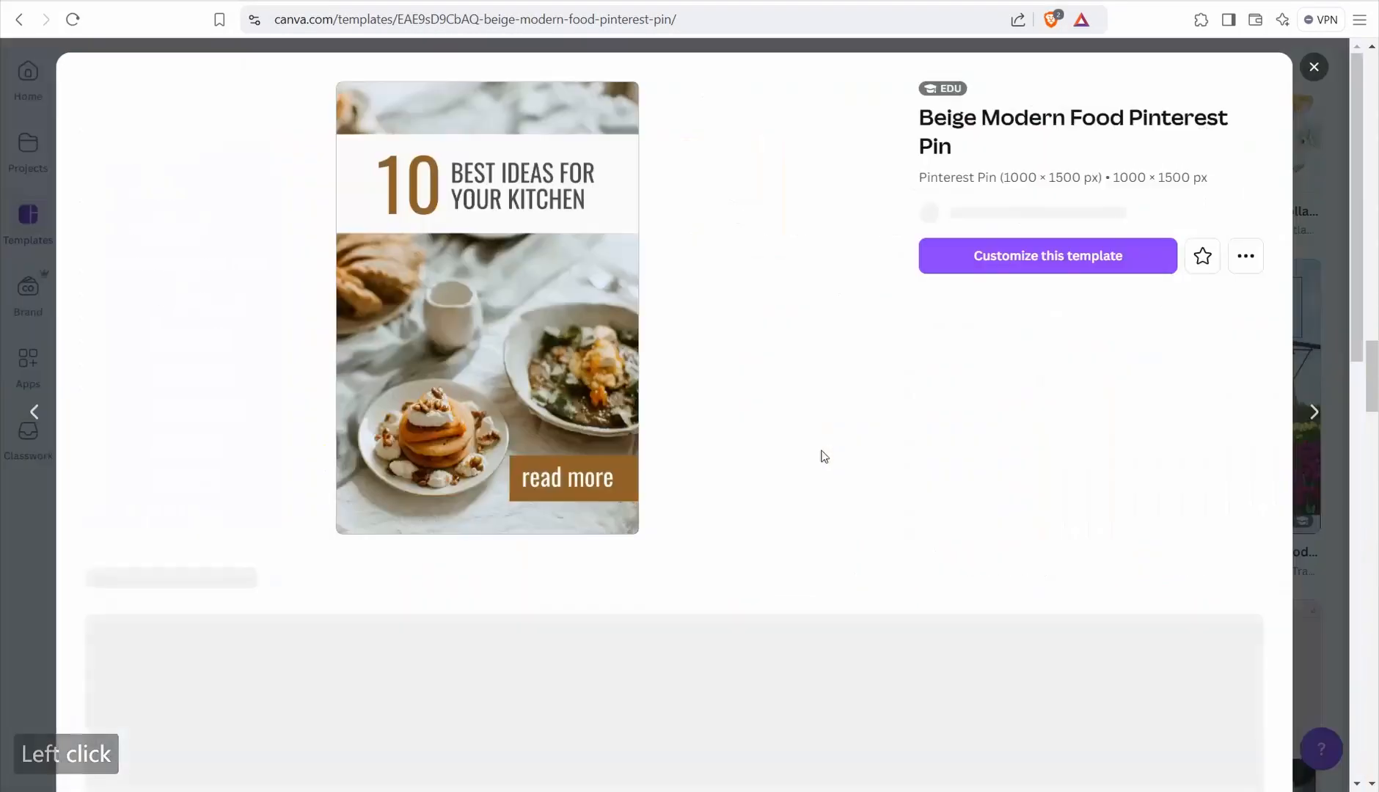
Switch to Unsplash and search its photos for "self improvement".
{"action": "left_click", "coordinate": [594, 301]}
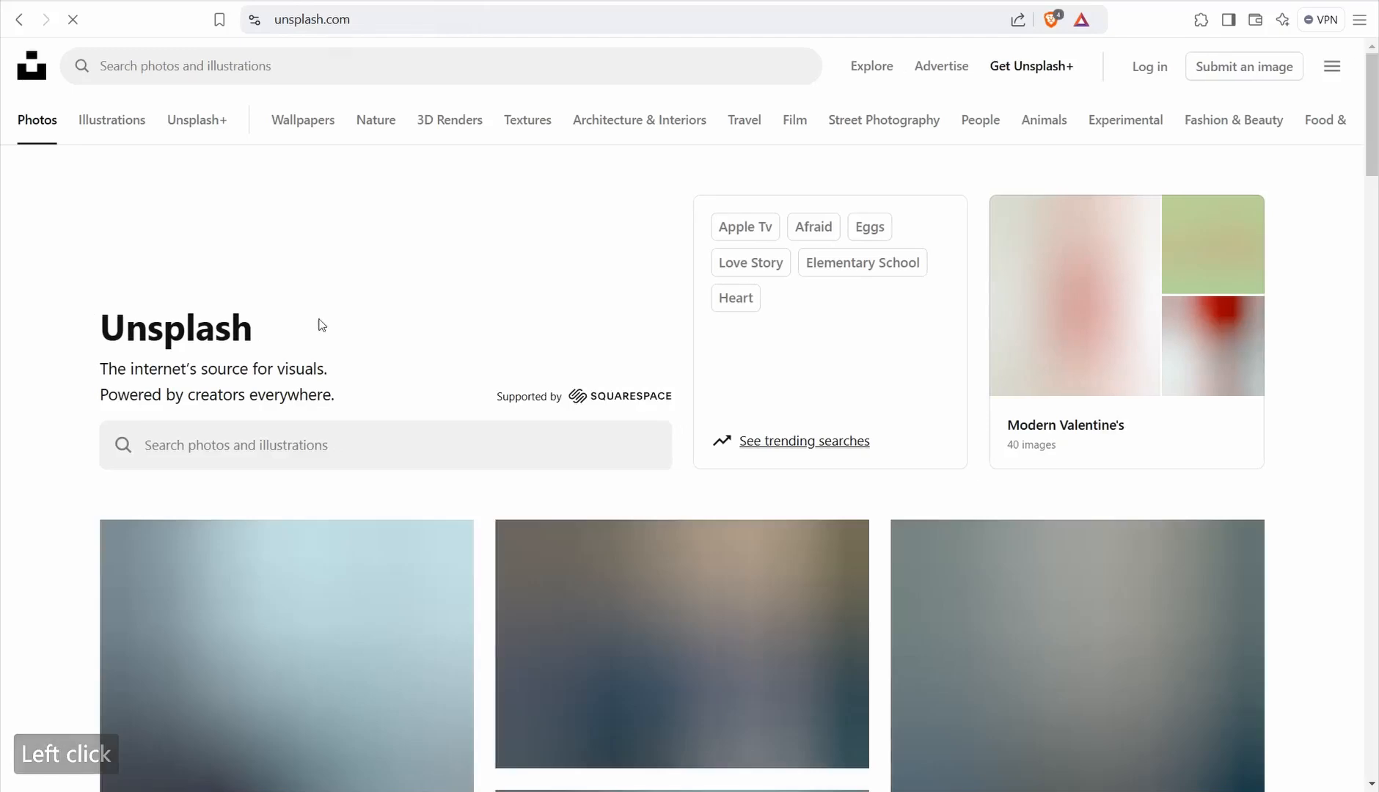
{"action": "left_click", "coordinate": [195, 444]}
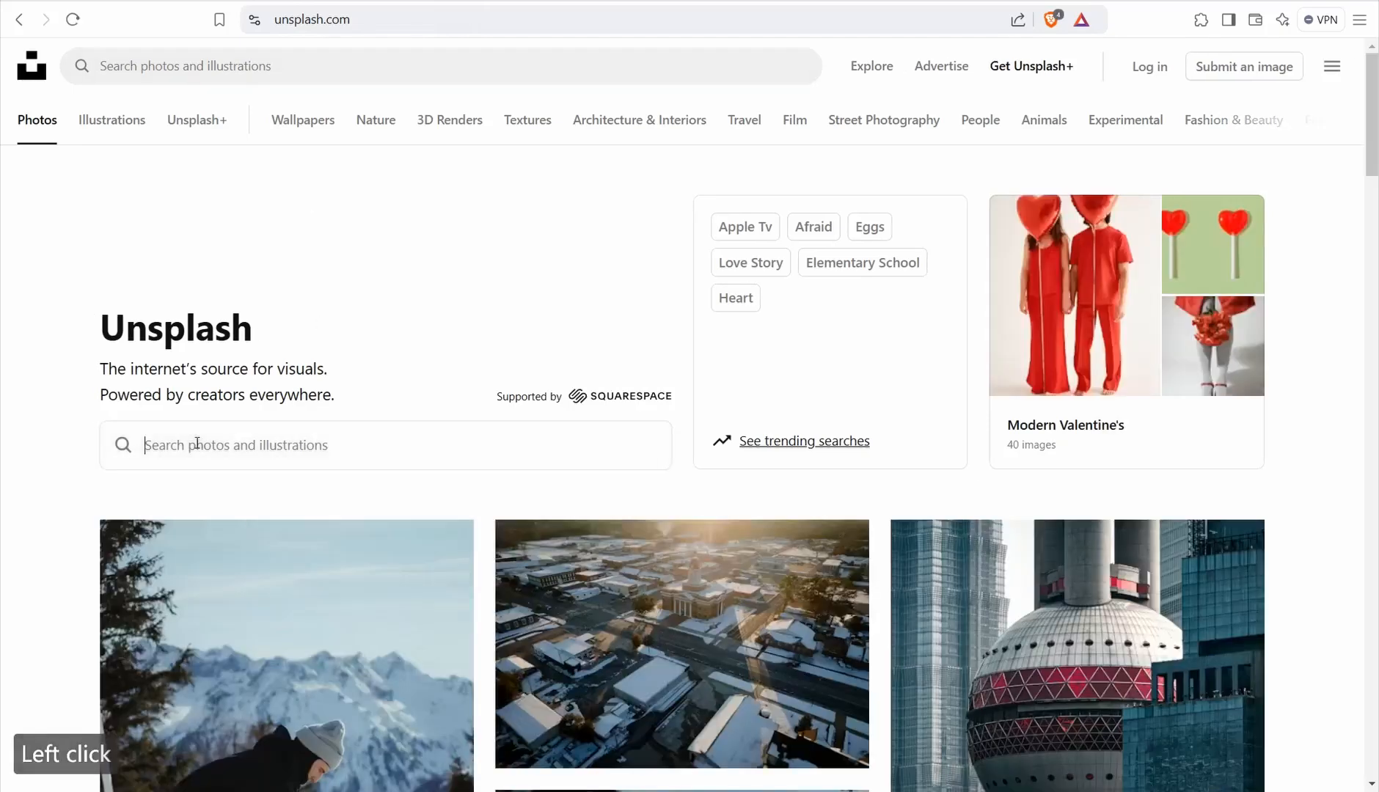
{"action": "type", "text": "self improvement"}
{"action": "key", "text": "Return"}
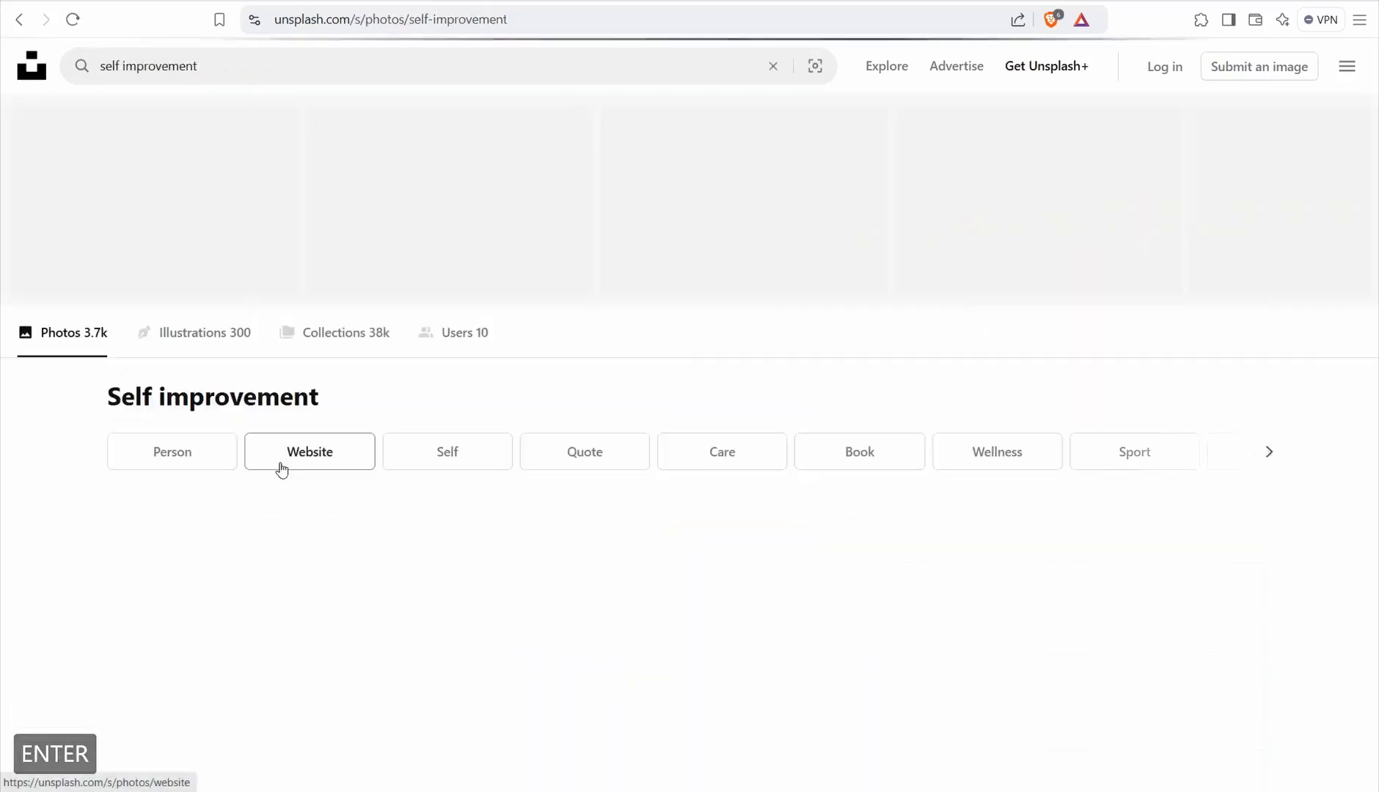
Browse the self improvement photo results for images suited to the pins.
{"action": "scroll", "coordinate": [345, 497], "scroll_direction": "down", "scroll_amount": 3}
{"action": "scroll", "coordinate": [354, 406], "scroll_direction": "down", "scroll_amount": 5}
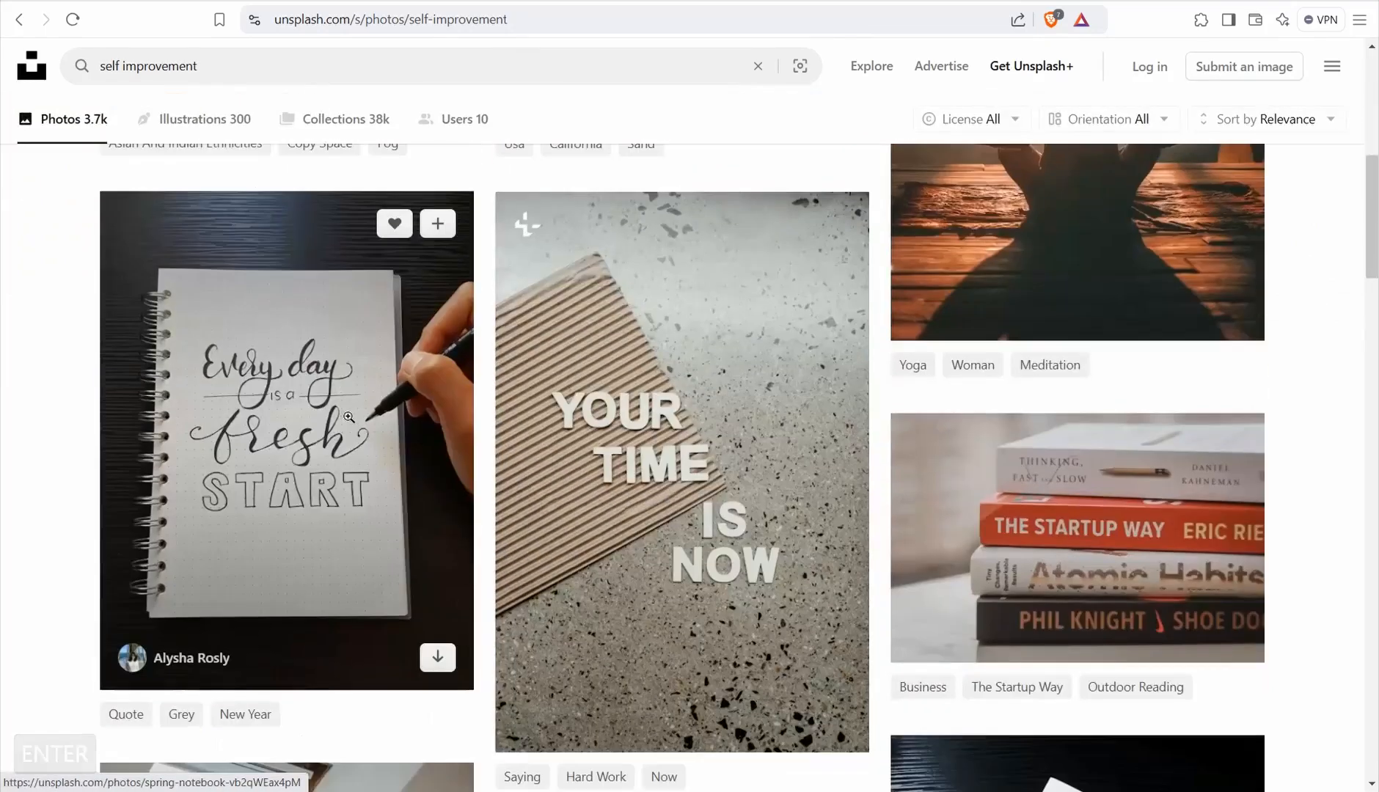
{"action": "scroll", "coordinate": [355, 406], "scroll_direction": "down", "scroll_amount": 13}
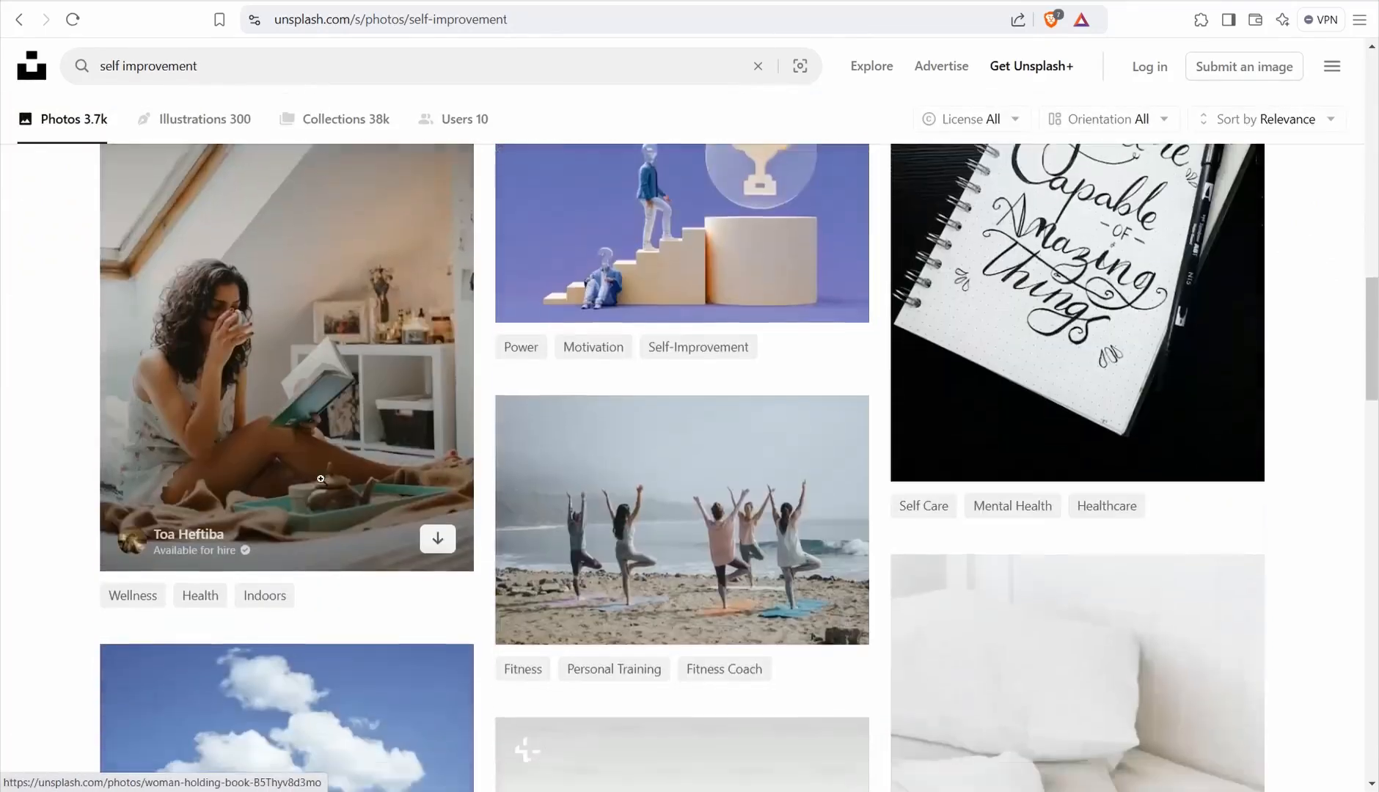
{"action": "scroll", "coordinate": [239, 429], "scroll_direction": "down", "scroll_amount": 14}
{"action": "scroll", "coordinate": [281, 489], "scroll_direction": "up", "scroll_amount": 4}
{"action": "scroll", "coordinate": [851, 529], "scroll_direction": "down", "scroll_amount": 2}
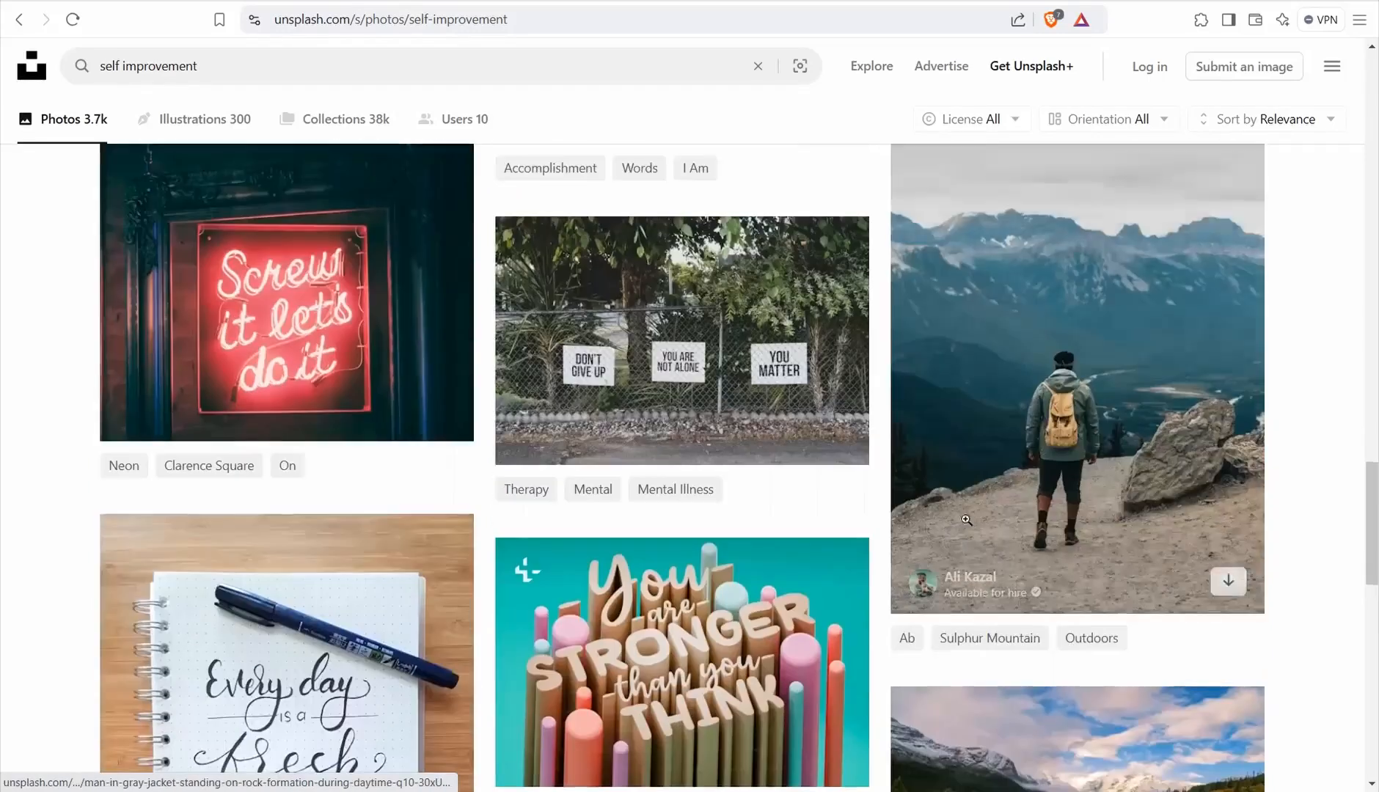
{"action": "scroll", "coordinate": [993, 476], "scroll_direction": "up", "scroll_amount": 20}
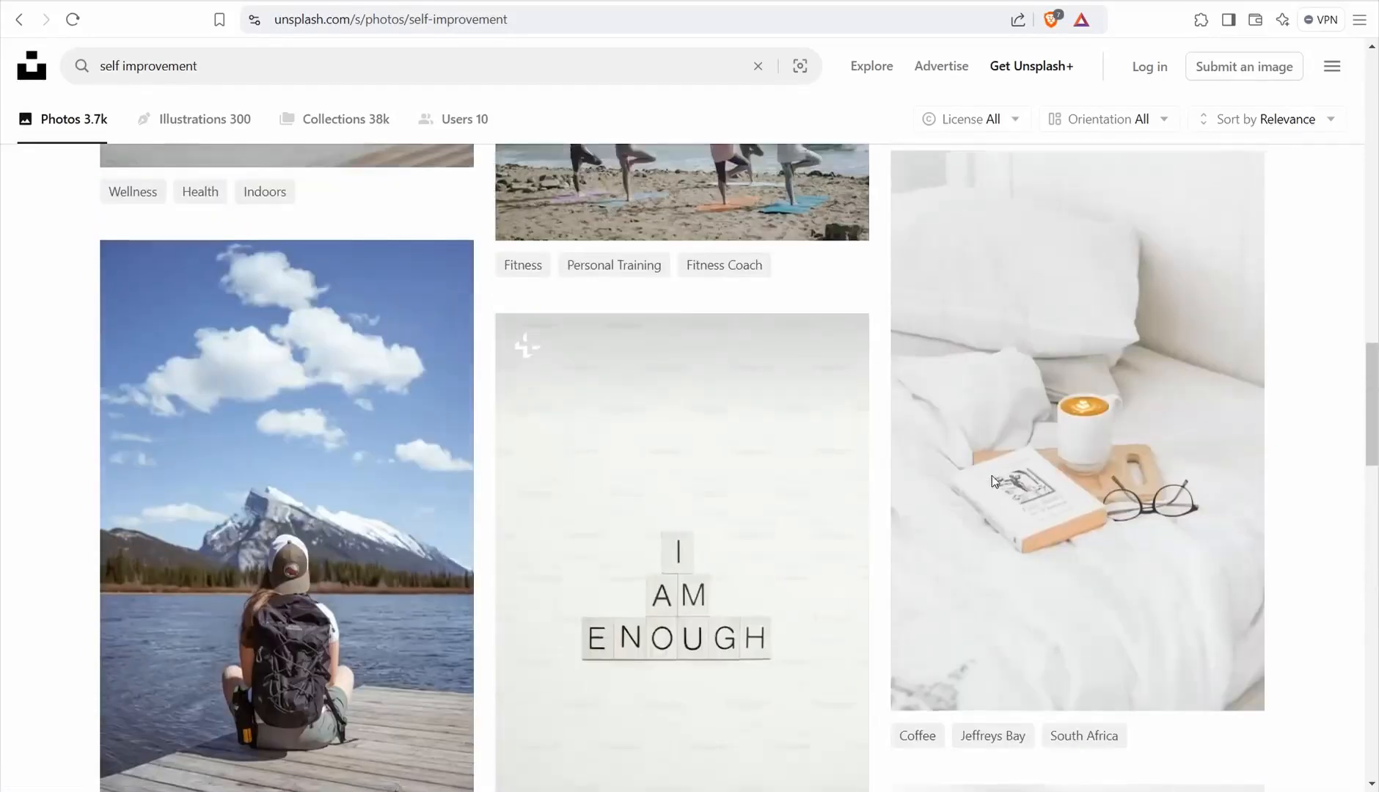
{"action": "scroll", "coordinate": [328, 475], "scroll_direction": "up", "scroll_amount": 15}
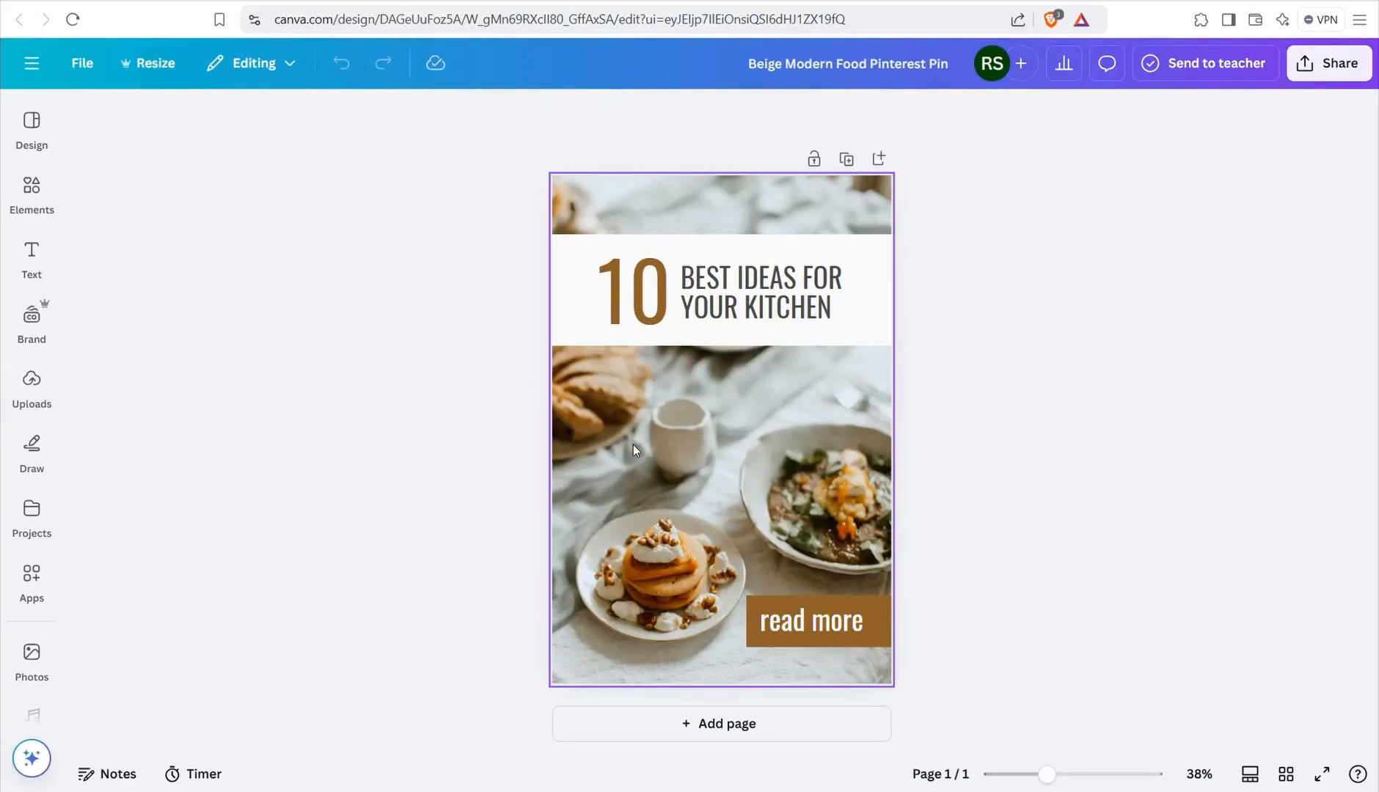
In the Canva pin design, delete the large number 10 and center the "Best ideas for your kitchen" heading on the white band.
{"action": "left_click", "coordinate": [709, 310]}
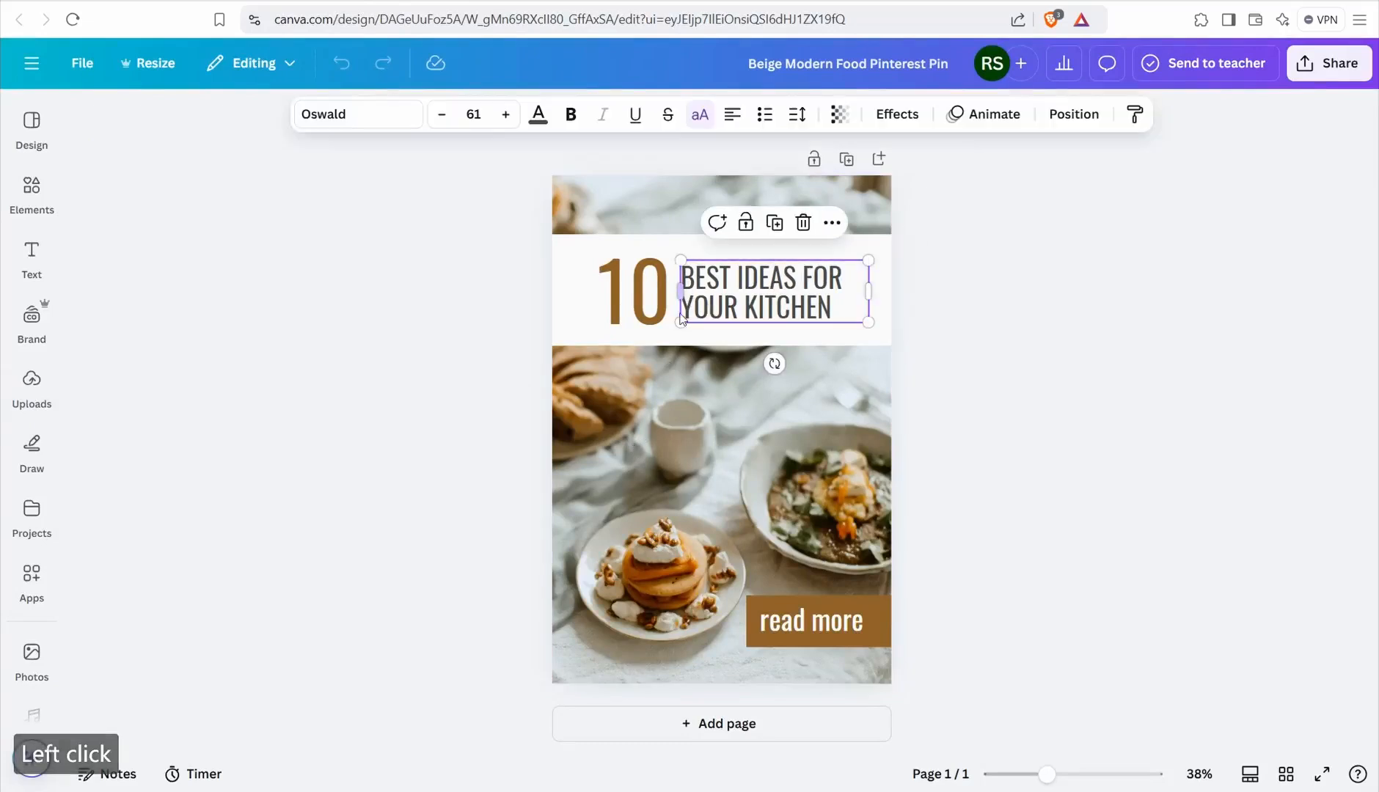
{"action": "left_click", "coordinate": [648, 302]}
{"action": "key", "text": "BackSpace"}
{"action": "left_click_drag", "start_coordinate": [707, 293], "coordinate": [655, 292]}
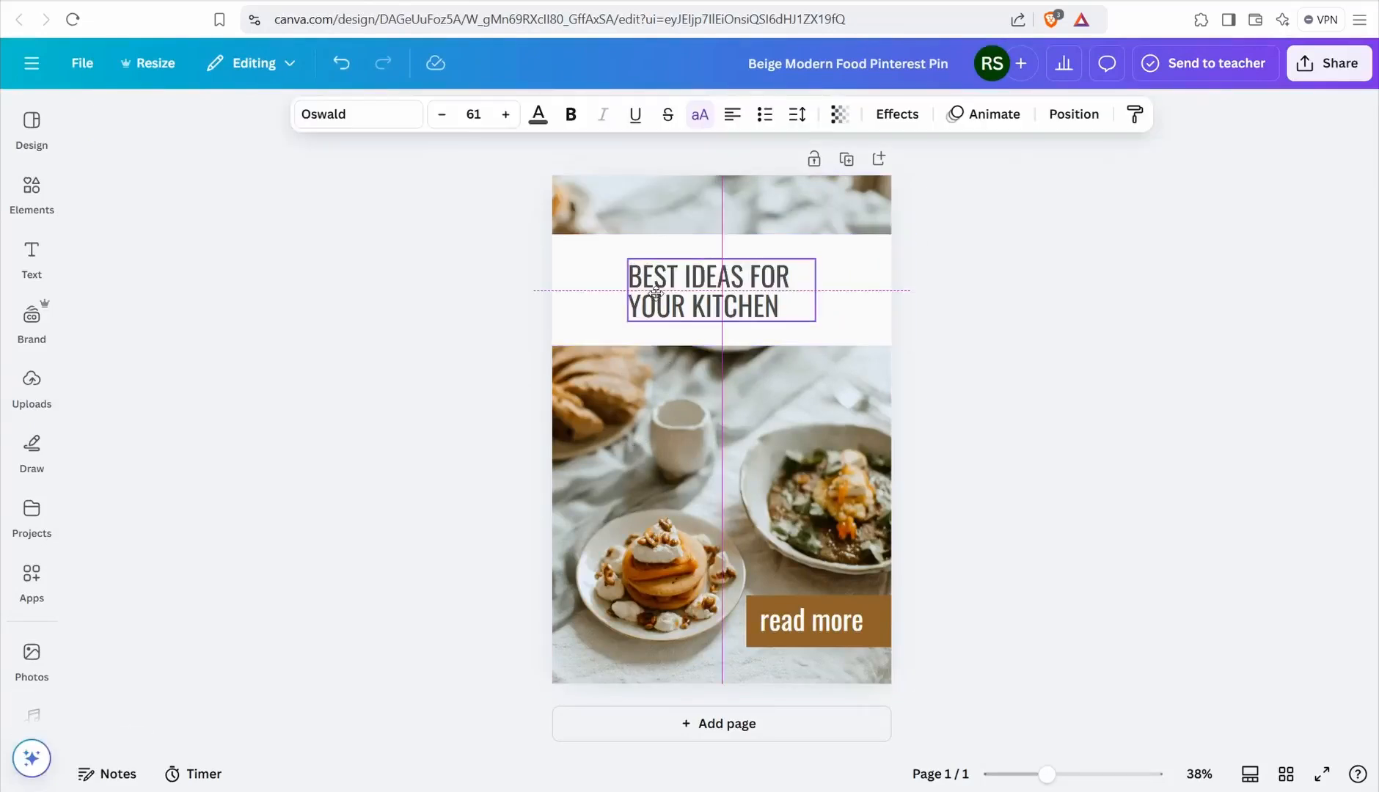
Make the white band behind the heading taller and move the heading up within it.
{"action": "left_click", "coordinate": [706, 342]}
{"action": "left_click_drag", "start_coordinate": [715, 342], "coordinate": [712, 392]}
{"action": "left_click_drag", "start_coordinate": [720, 306], "coordinate": [726, 271]}
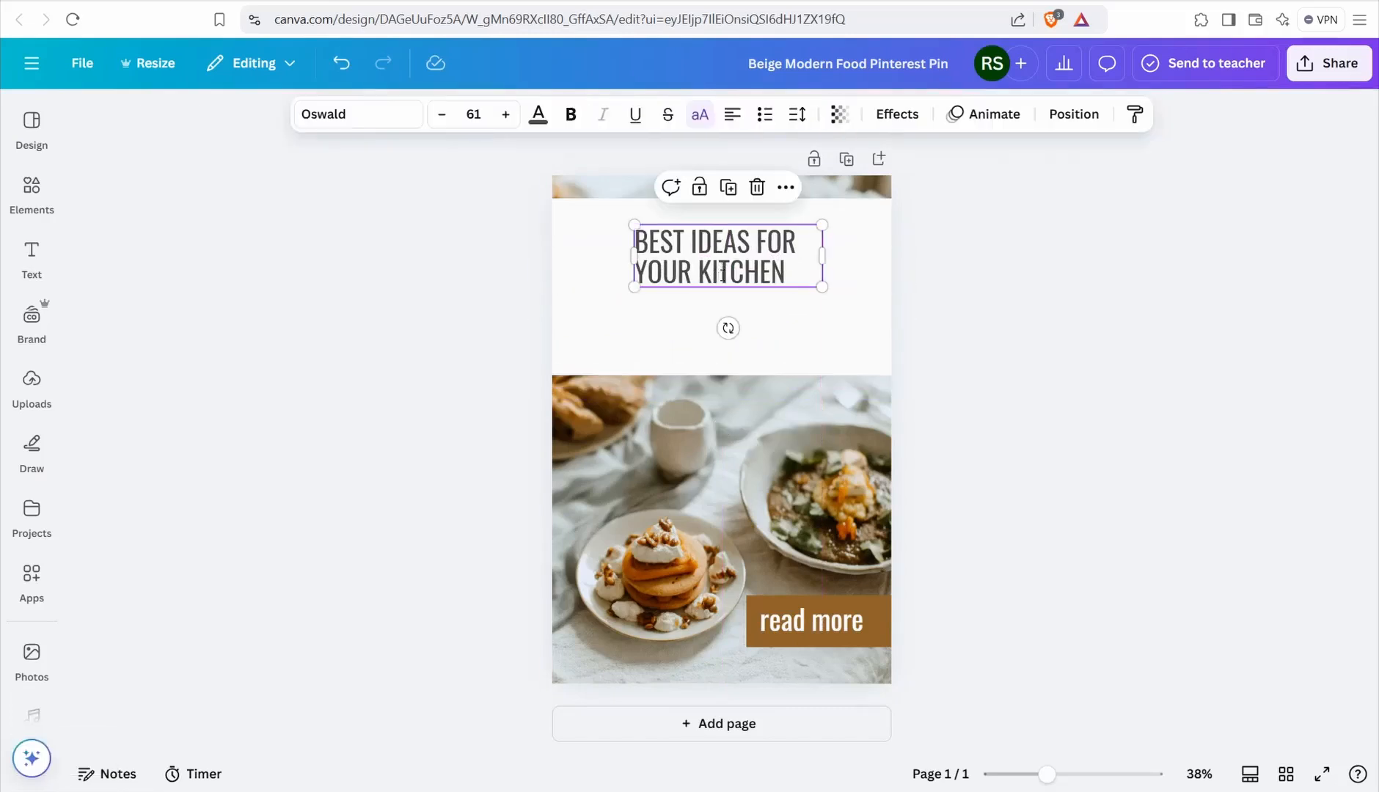
Delete the food background photo and replace it with a single-image grid filling the whole pin.
{"action": "left_click", "coordinate": [740, 522]}
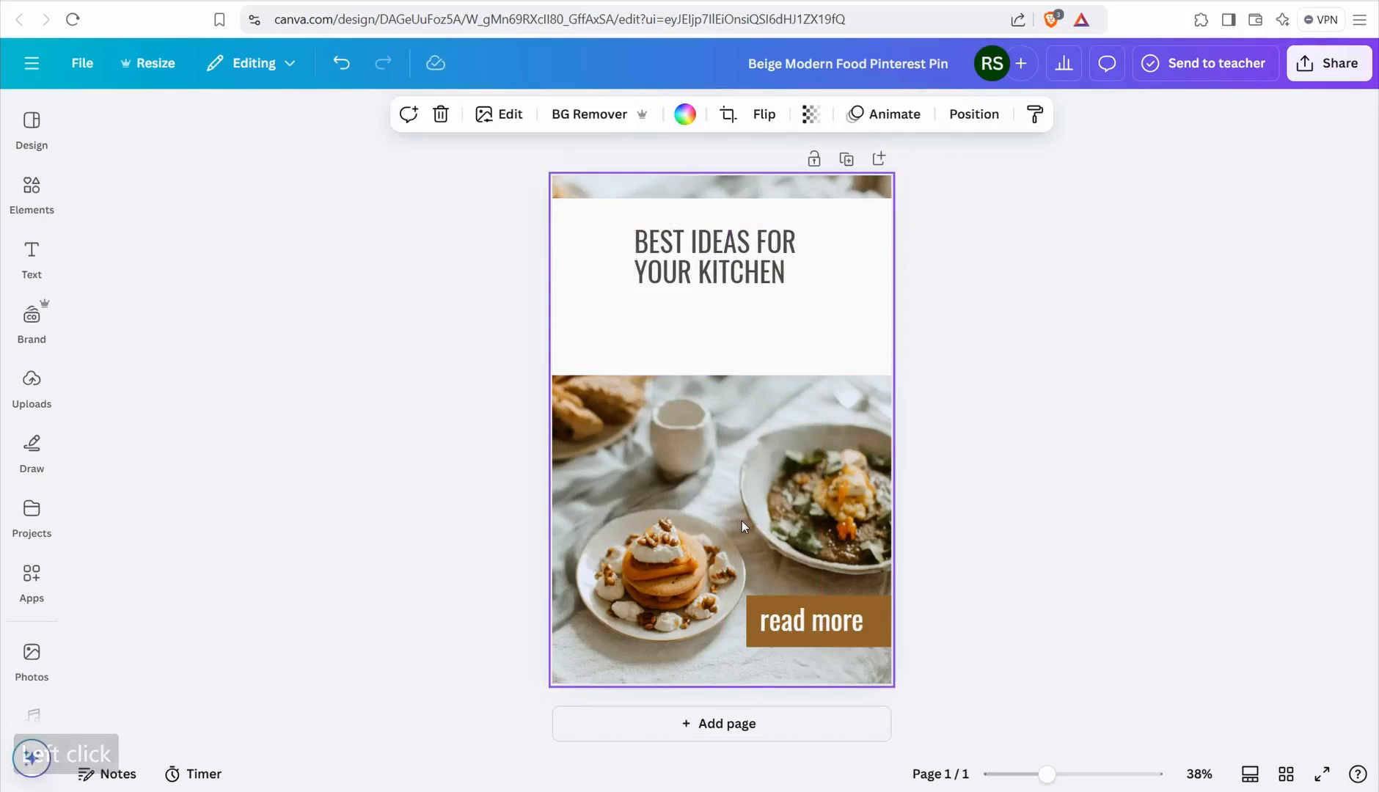
{"action": "key", "text": "BackSpace"}
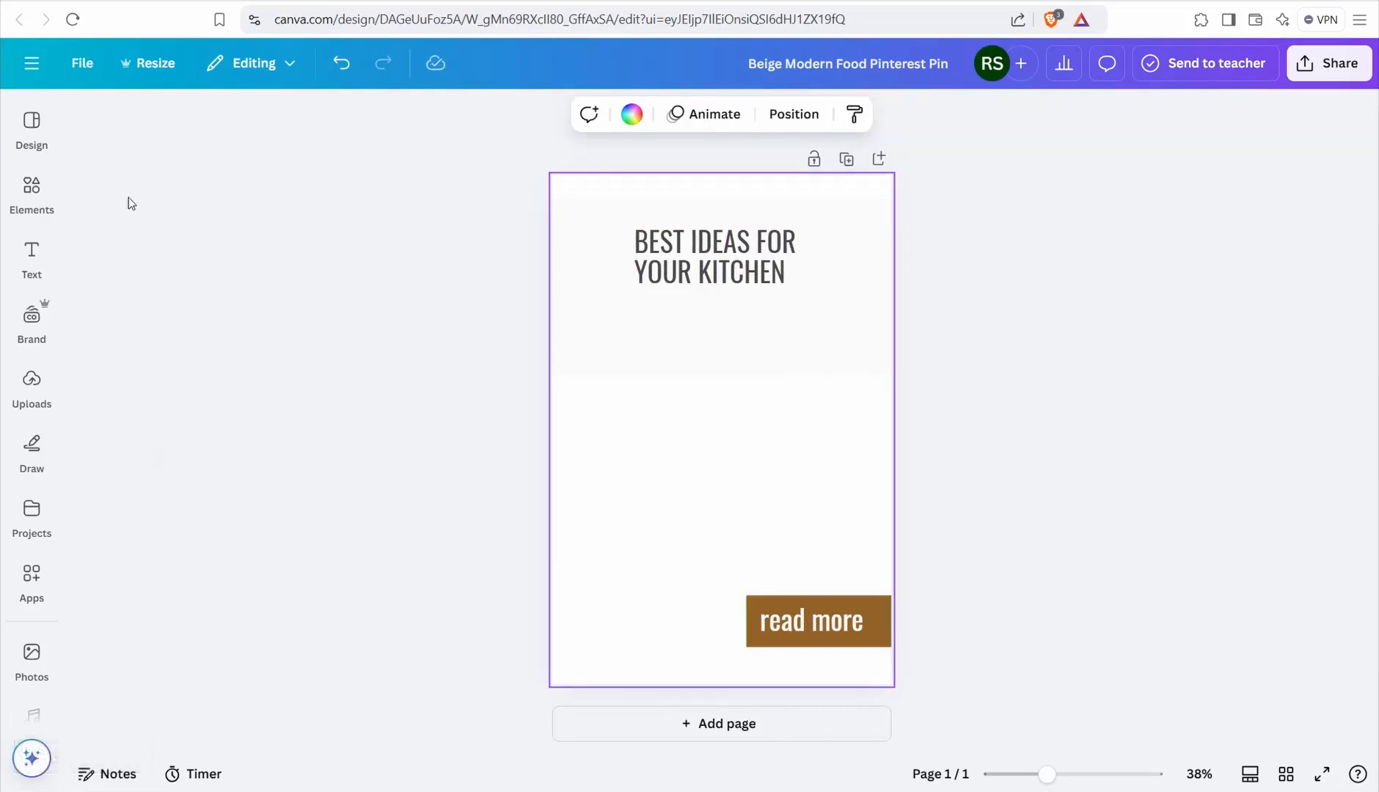
{"action": "left_click", "coordinate": [32, 189]}
{"action": "scroll", "coordinate": [184, 308], "scroll_direction": "down", "scroll_amount": 7}
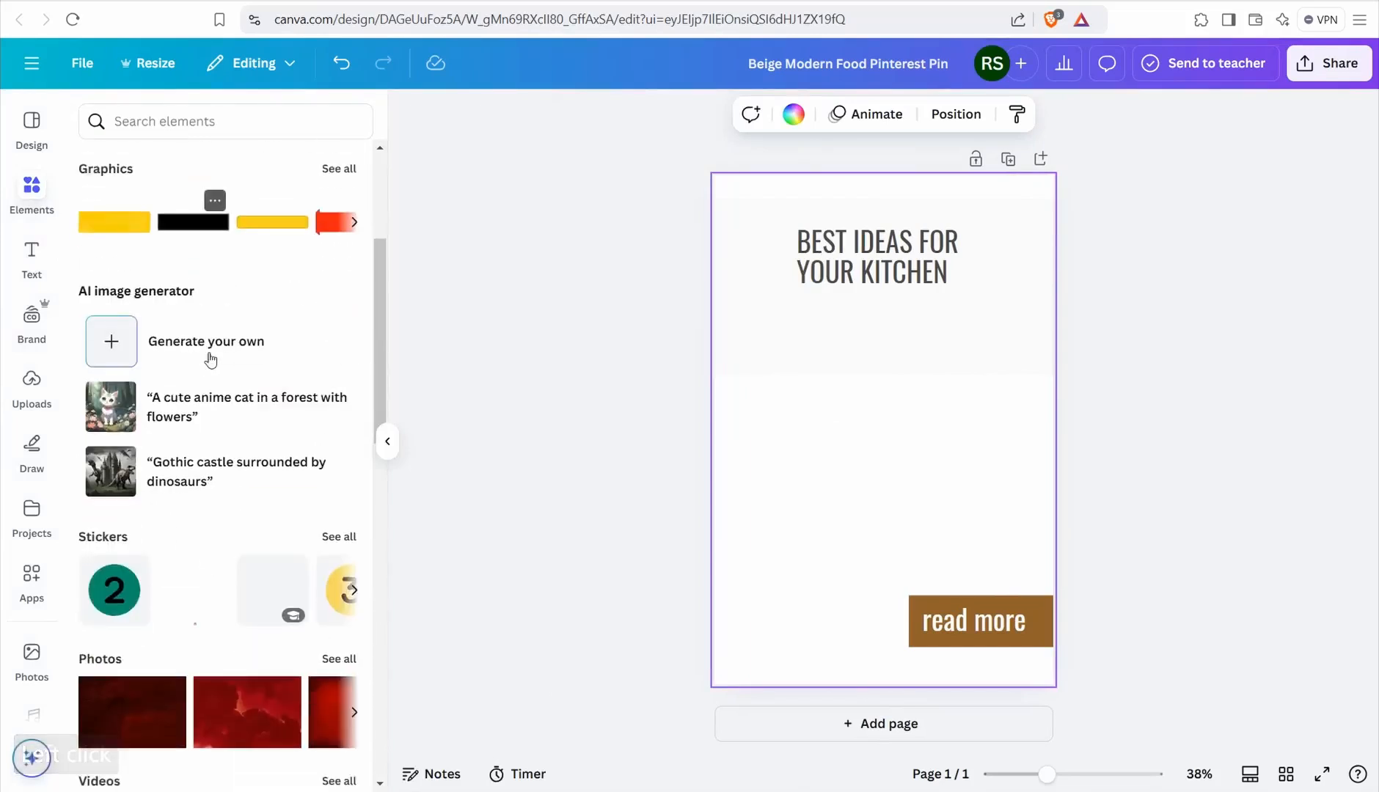
{"action": "scroll", "coordinate": [203, 360], "scroll_direction": "down", "scroll_amount": 5}
{"action": "scroll", "coordinate": [212, 377], "scroll_direction": "down", "scroll_amount": 8}
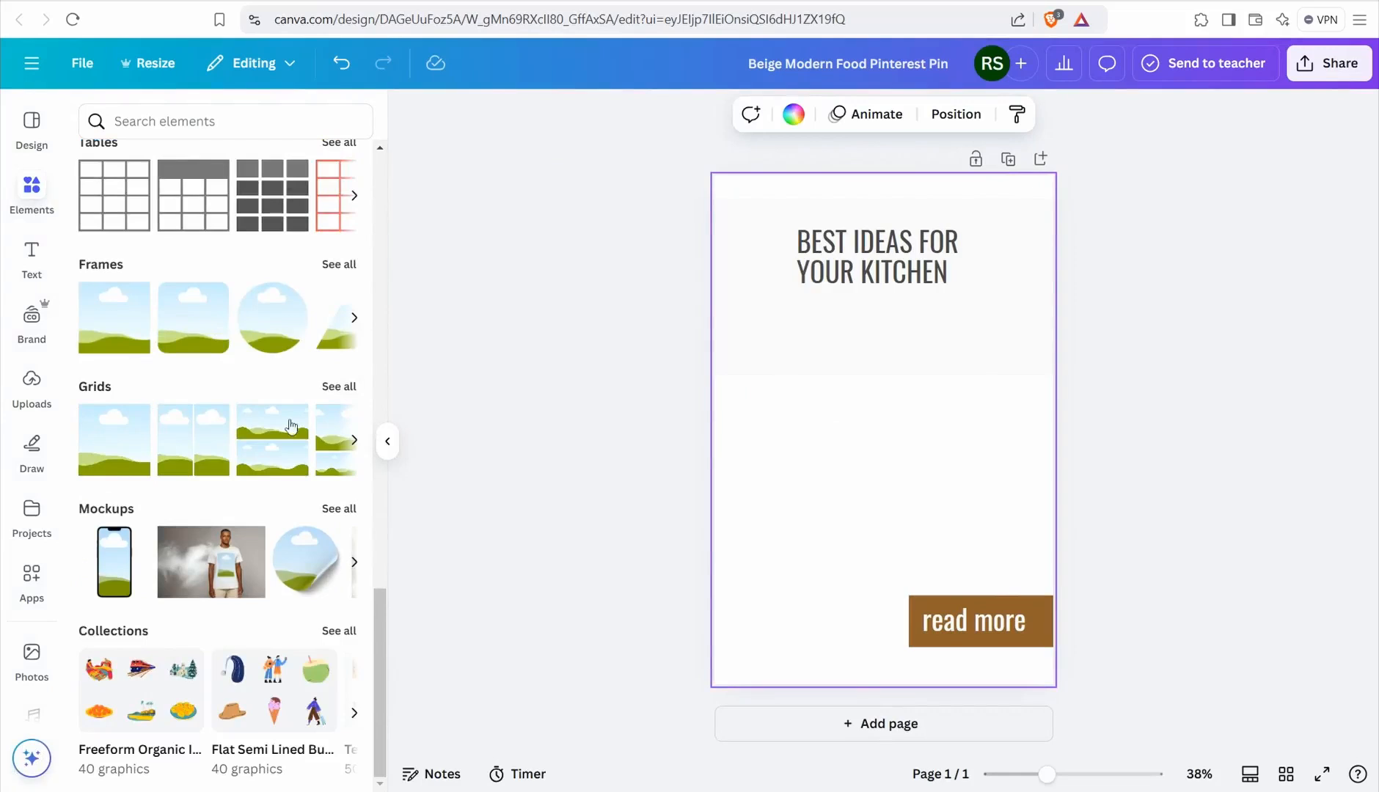
{"action": "left_click", "coordinate": [107, 457]}
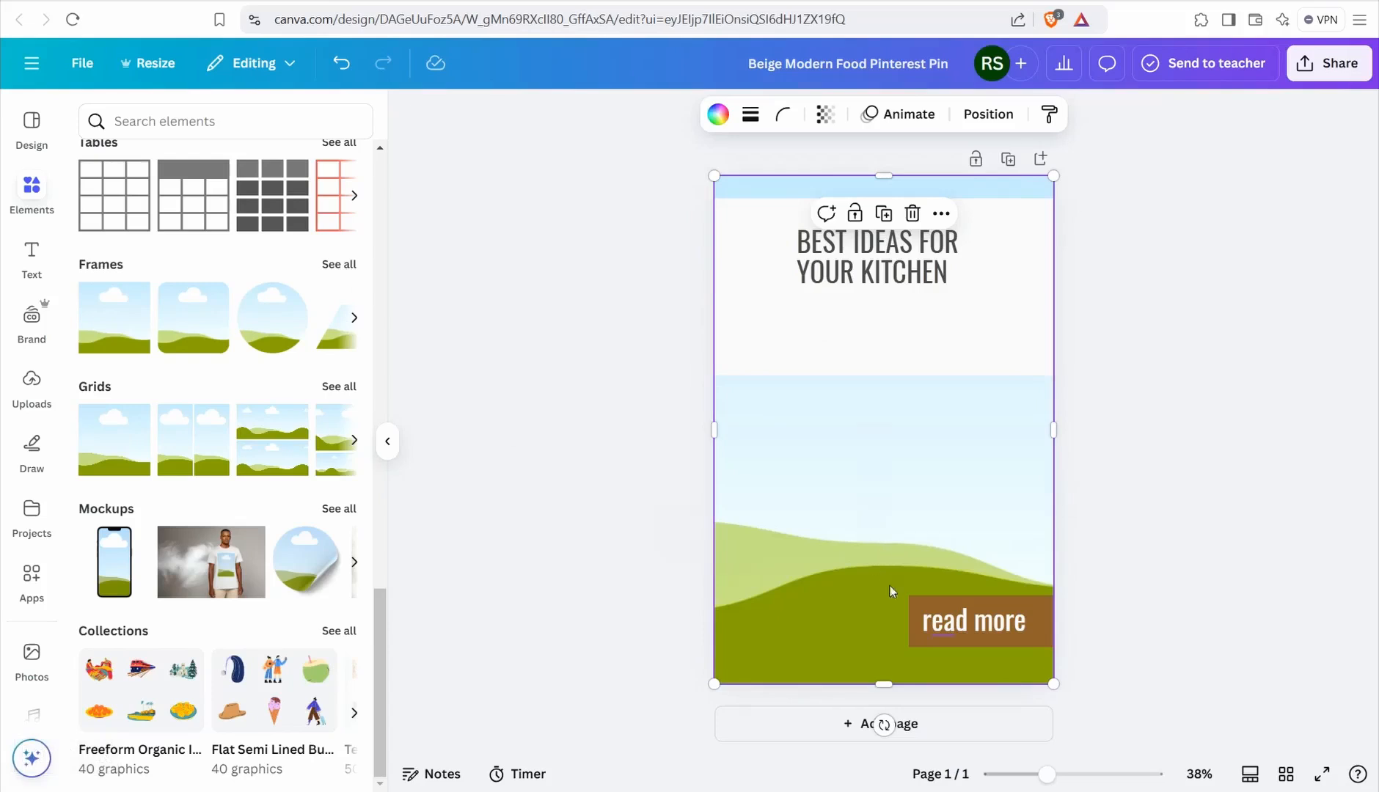
Clear the "read more" text from the brown box.
{"action": "double_click", "coordinate": [951, 628]}
{"action": "key", "text": "BackSpace"}
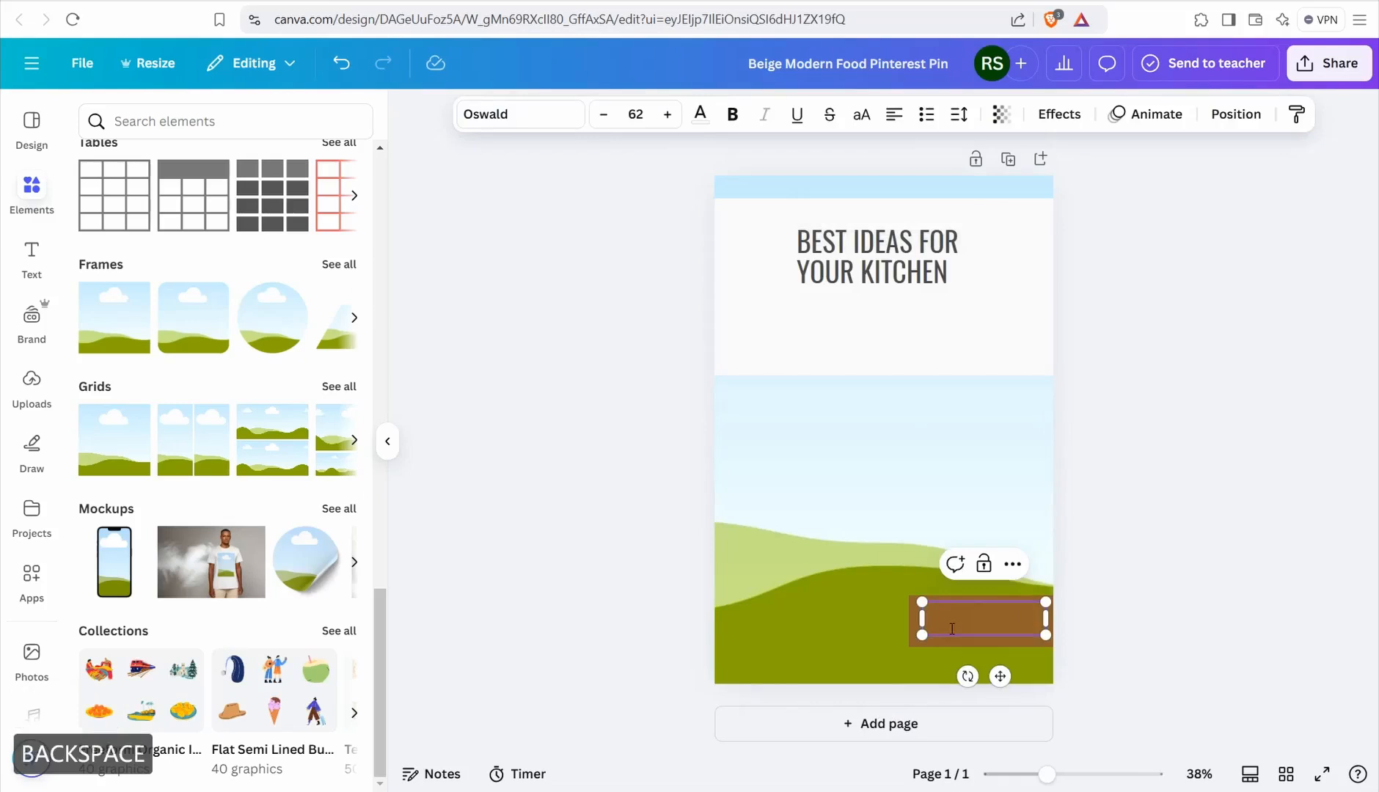
{"action": "left_click", "coordinate": [1140, 560]}
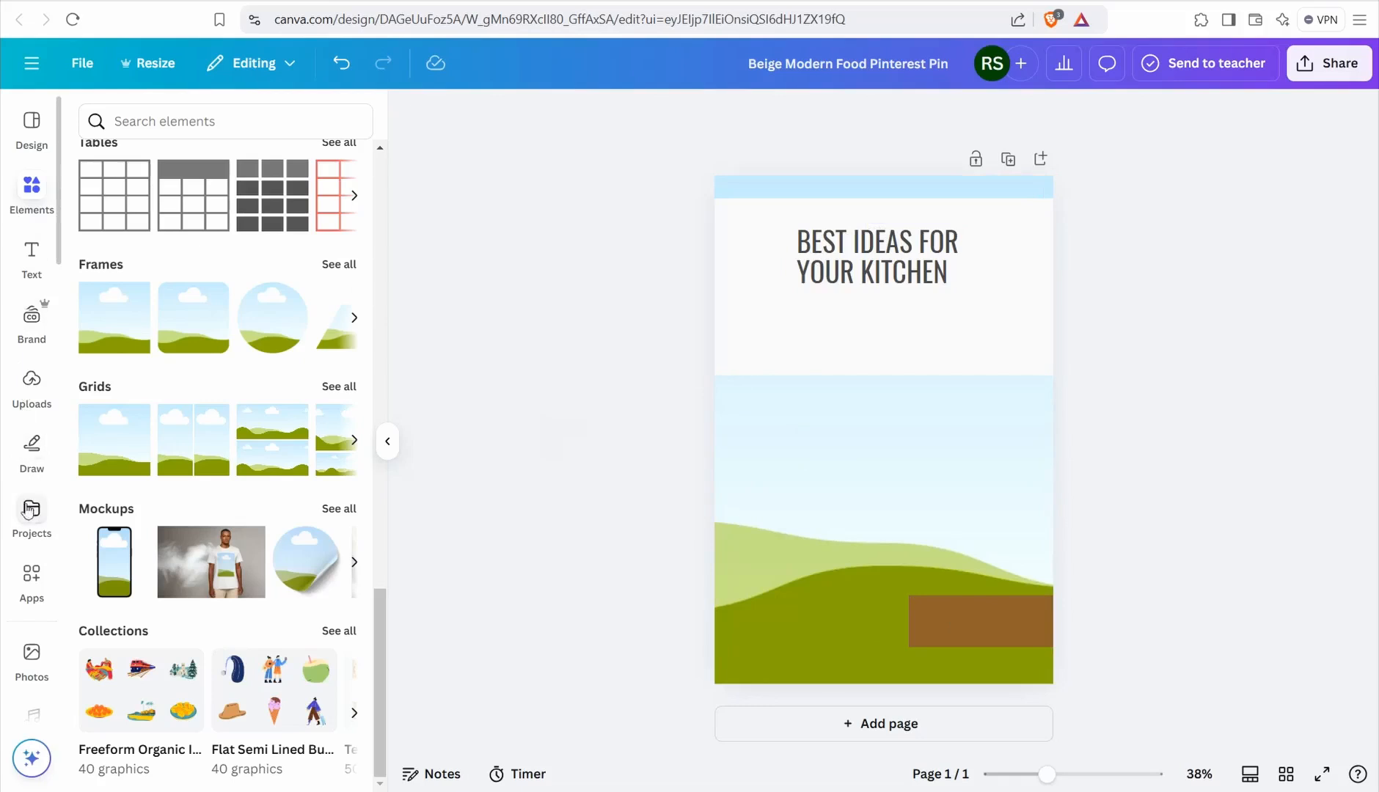
Open Bulk create with manual data entry and clear the sample names and emails from the data table.
{"action": "scroll", "coordinate": [31, 543], "scroll_direction": "down", "scroll_amount": 2}
{"action": "scroll", "coordinate": [31, 558], "scroll_direction": "down", "scroll_amount": 4}
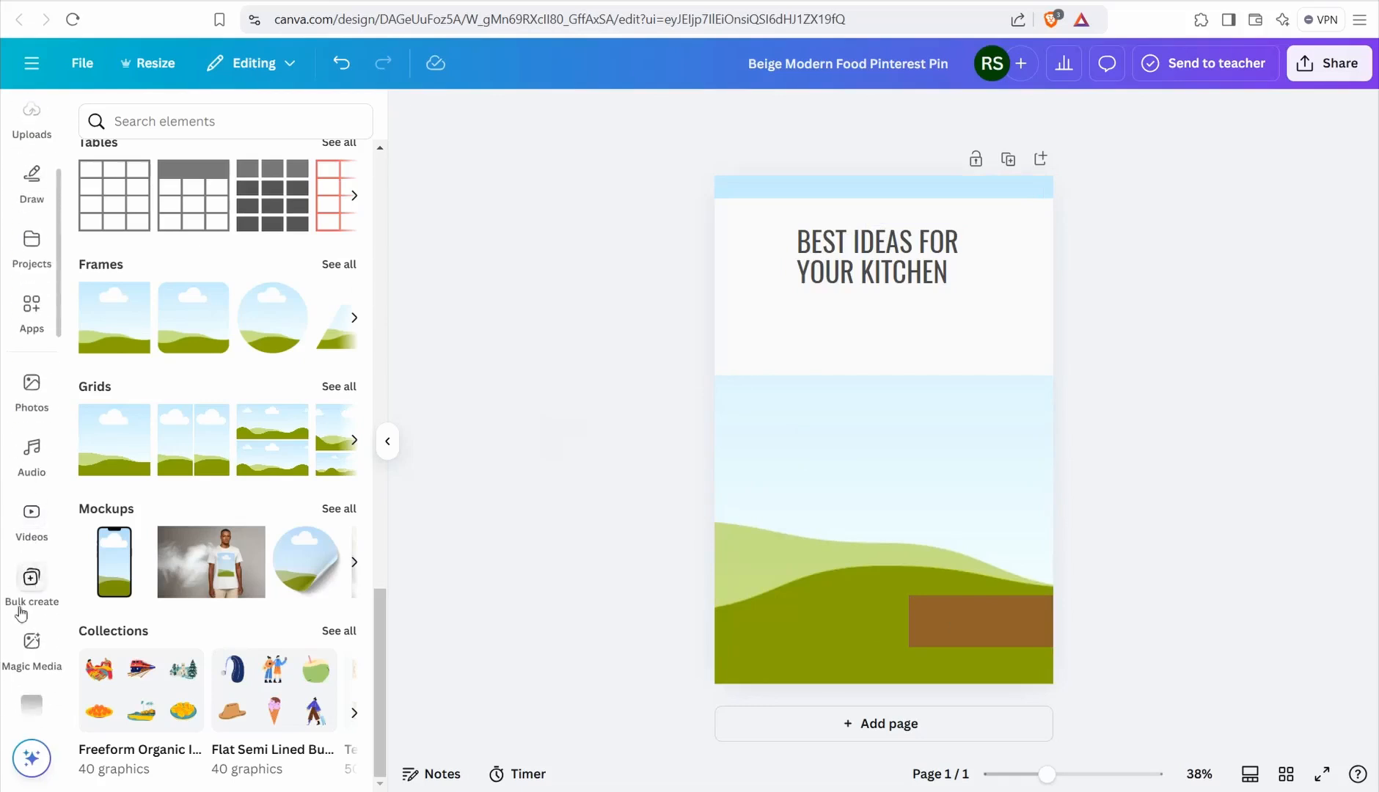
{"action": "left_click", "coordinate": [30, 581]}
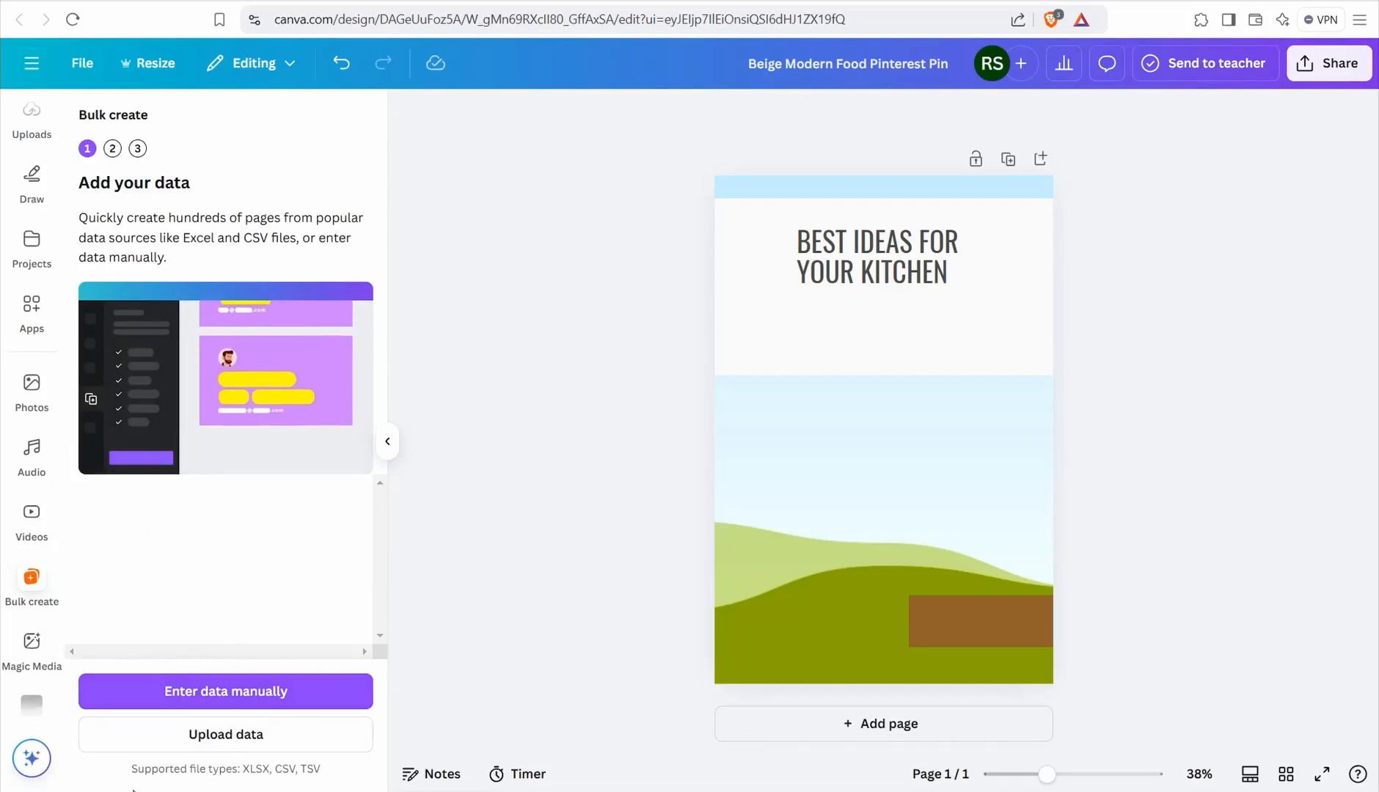
{"action": "left_click", "coordinate": [177, 697]}
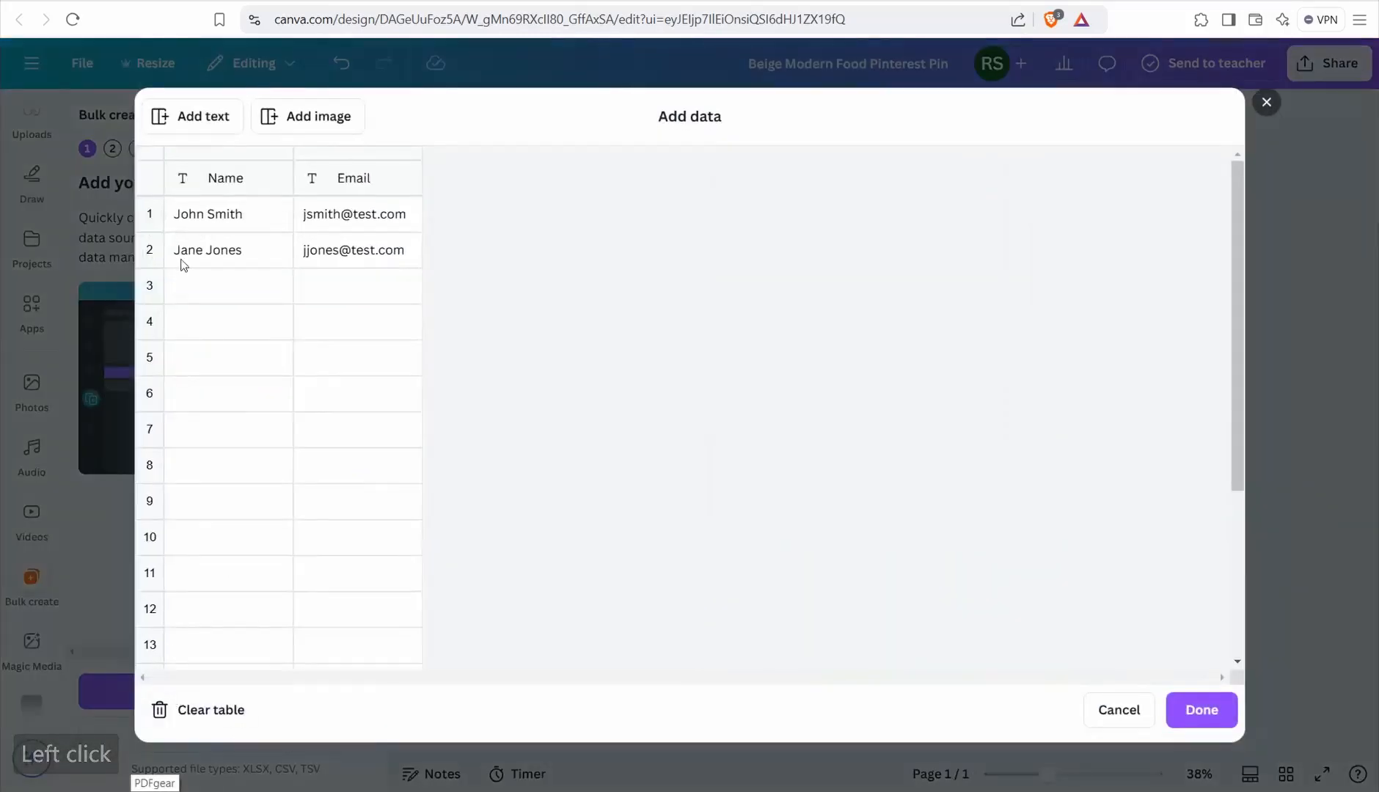
{"action": "left_click", "coordinate": [197, 710]}
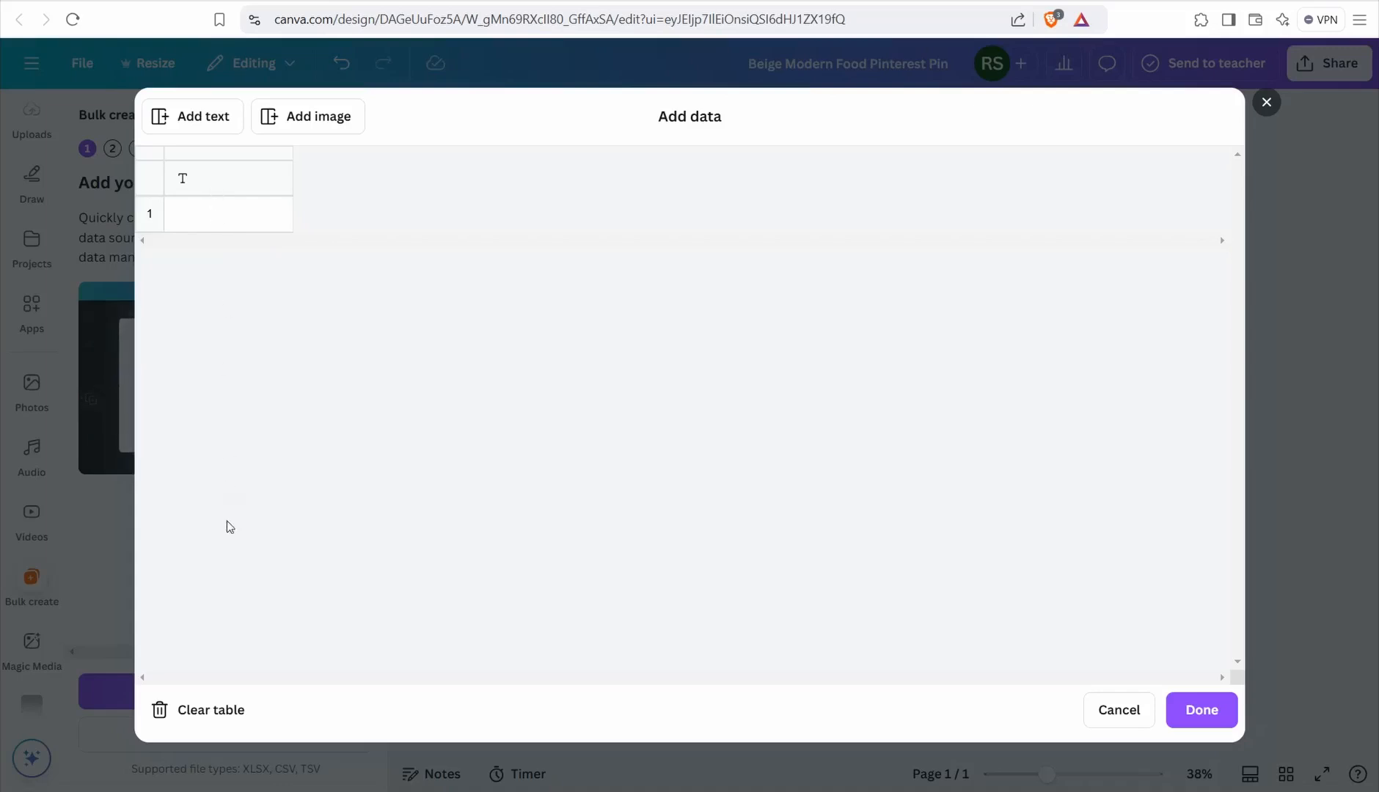
Copy the five self-improvement tips from ChatGPT and paste them into rows 1 to 5 of the Canva data table's text column.
{"action": "left_click", "coordinate": [244, 791]}
{"action": "left_click", "coordinate": [342, 722]}
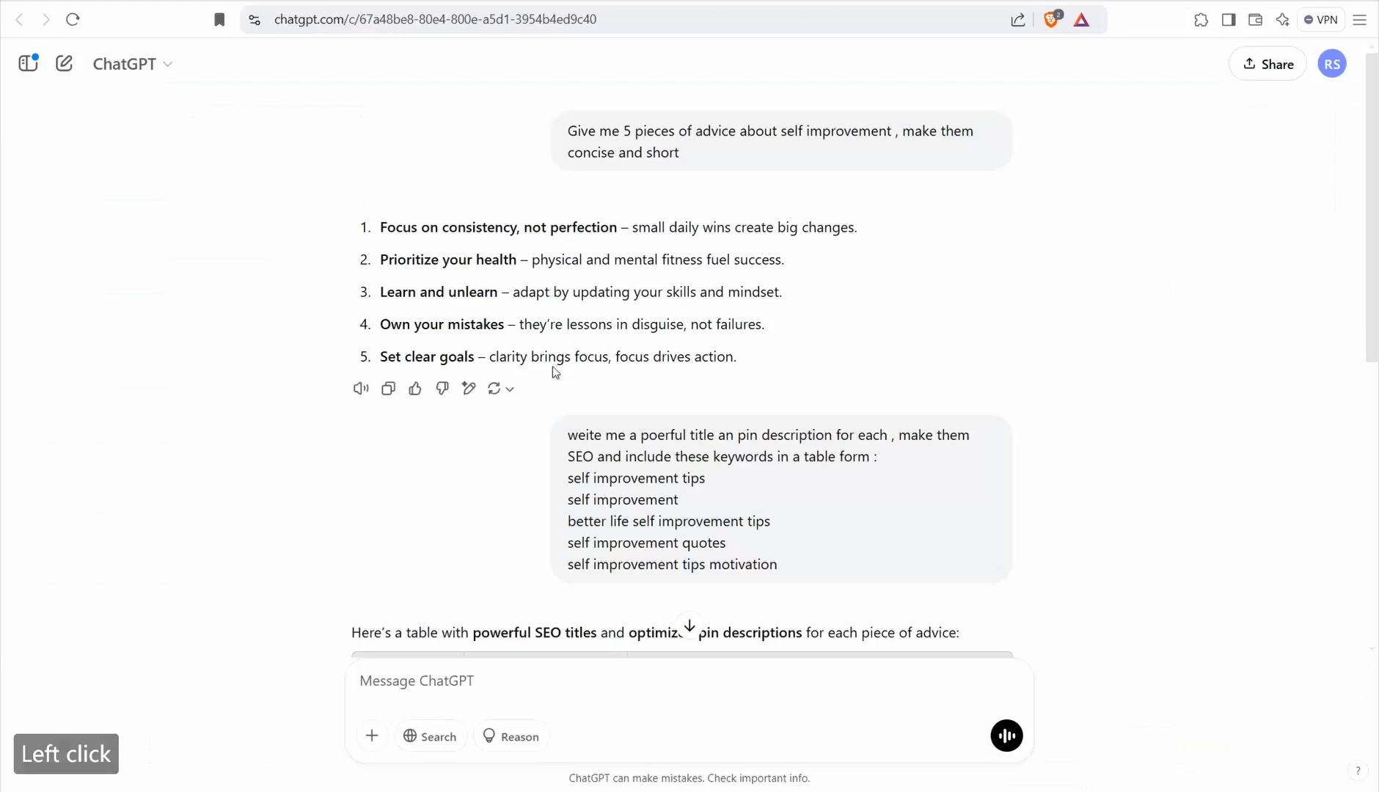
{"action": "left_click_drag", "start_coordinate": [381, 229], "coordinate": [772, 345]}
{"action": "right_click", "coordinate": [698, 350]}
{"action": "left_click", "coordinate": [741, 366]}
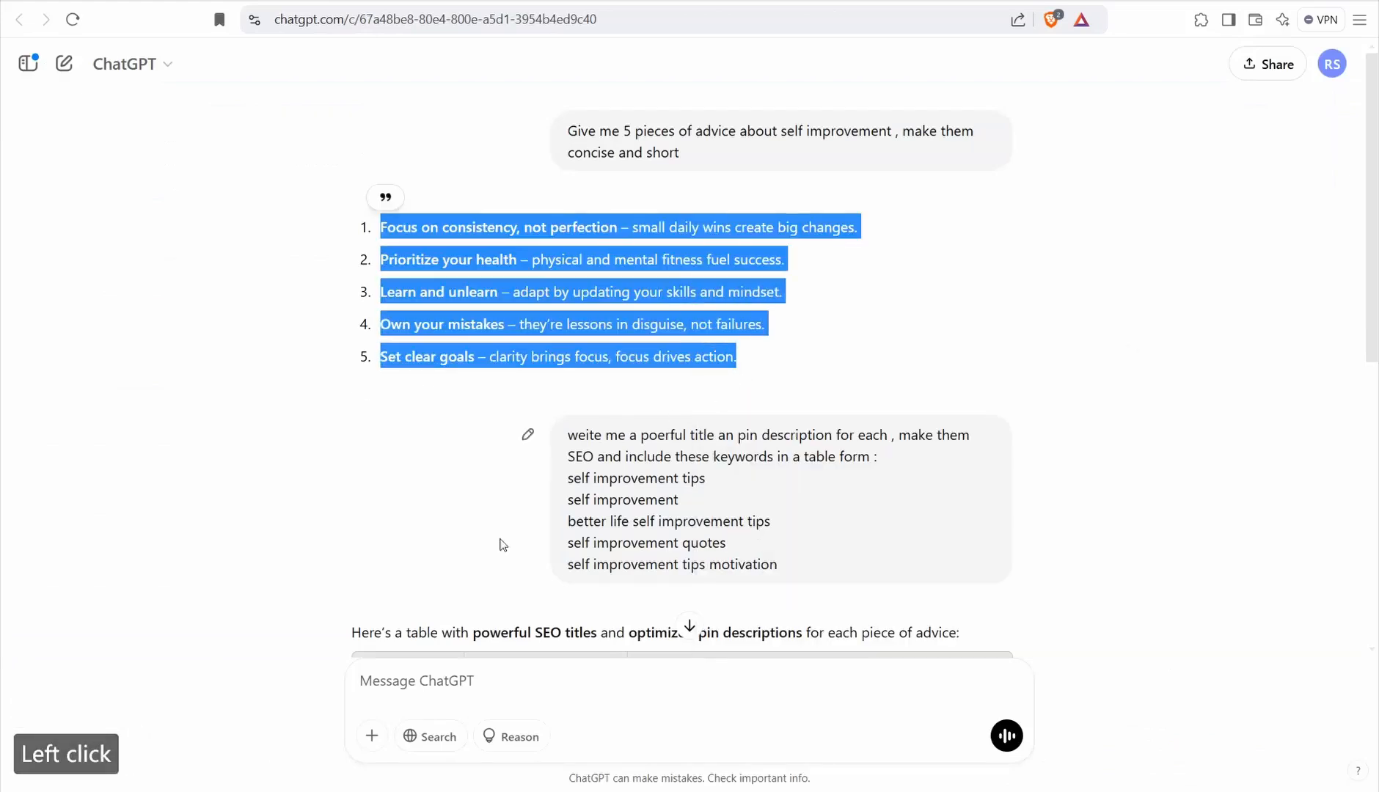
{"action": "left_click", "coordinate": [243, 791]}
{"action": "left_click", "coordinate": [192, 215]}
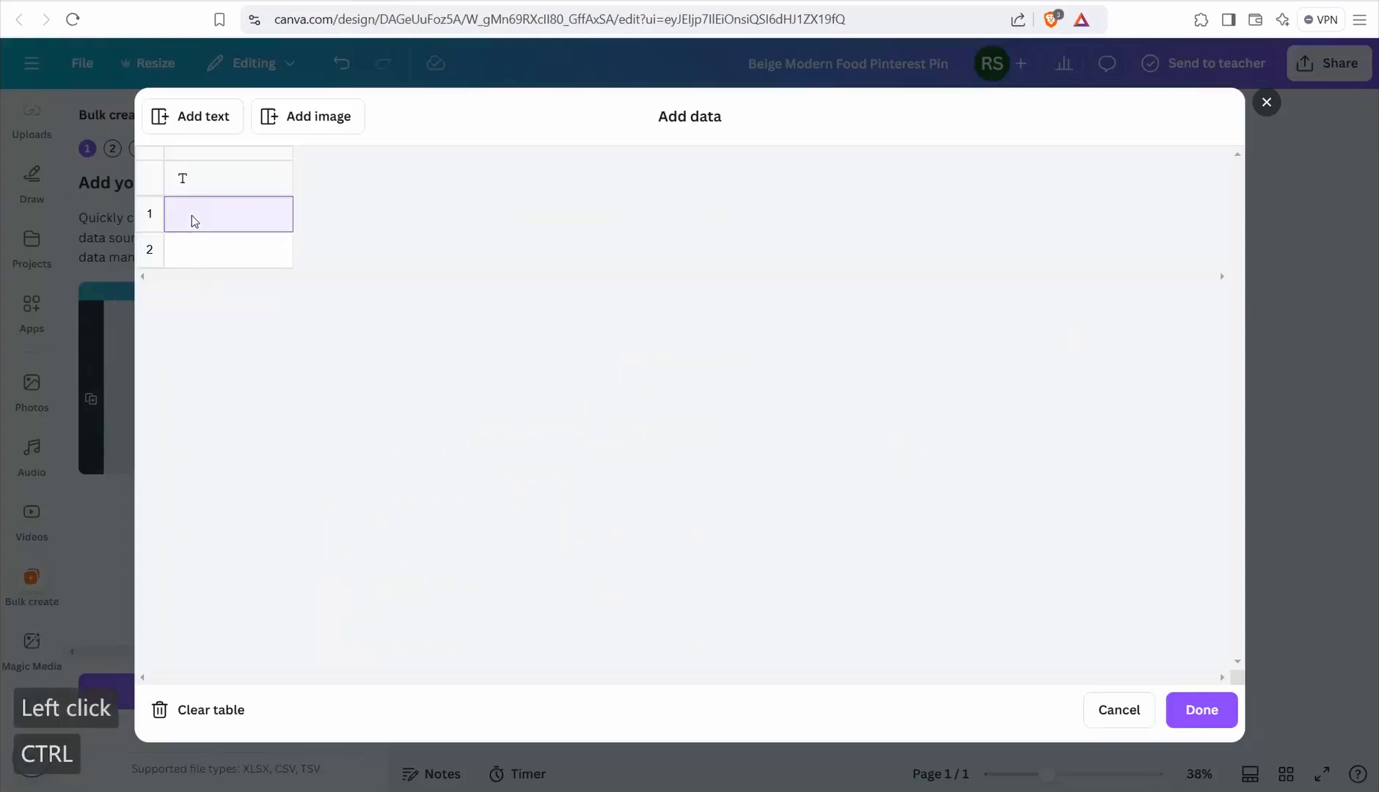
{"action": "key", "text": "ctrl+v"}
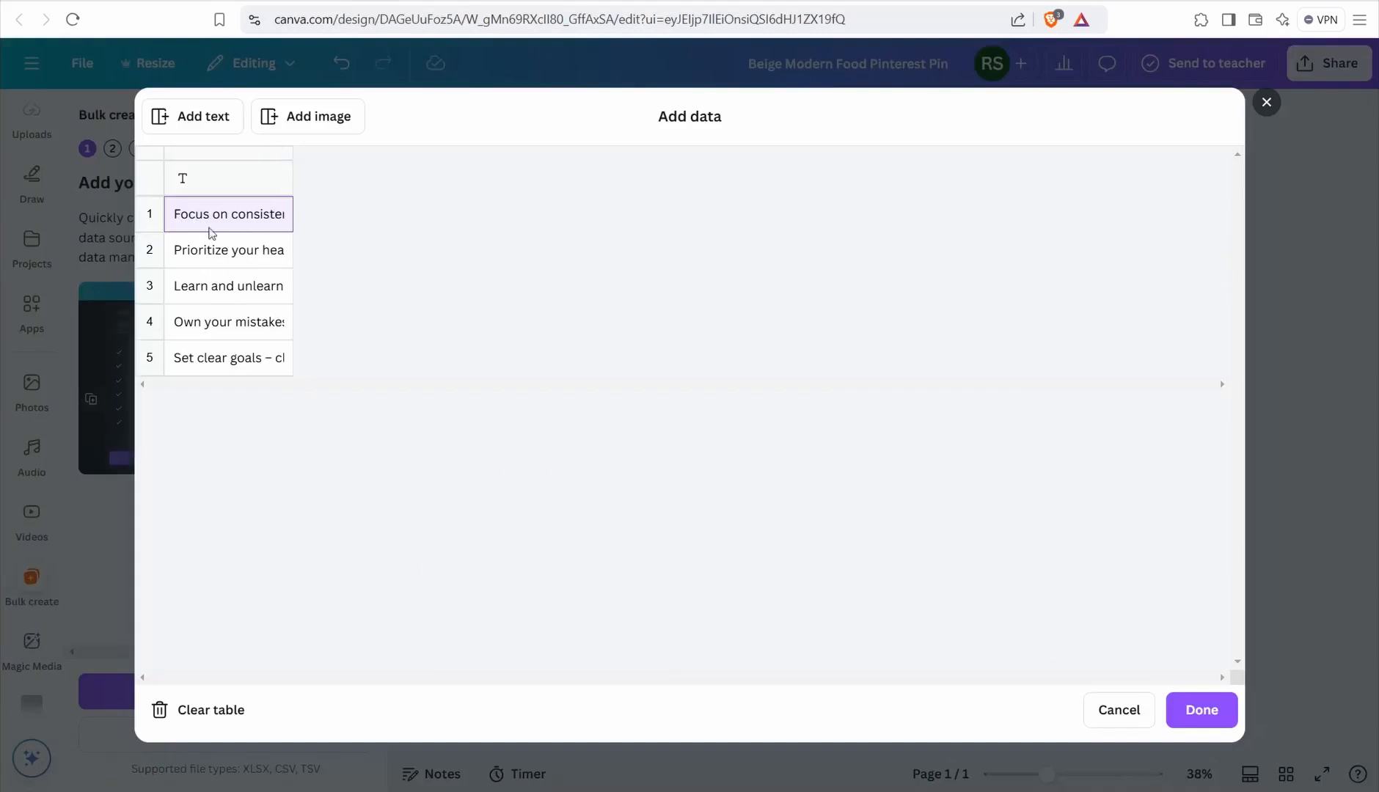
Add an image column to the data table, assigning the desert dune photo to row 1 and the sunset meditation photo to row 2.
{"action": "left_click", "coordinate": [297, 123]}
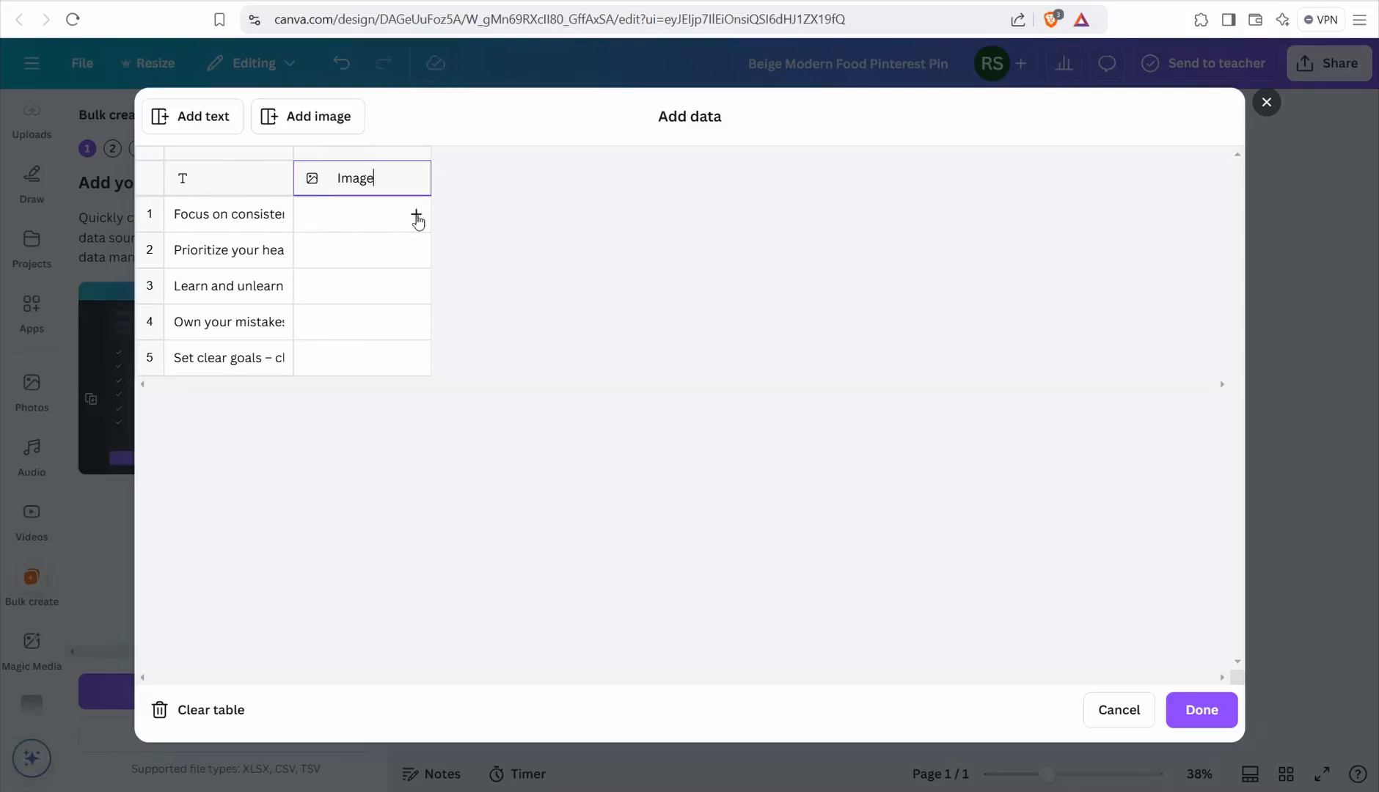
{"action": "left_click", "coordinate": [416, 215]}
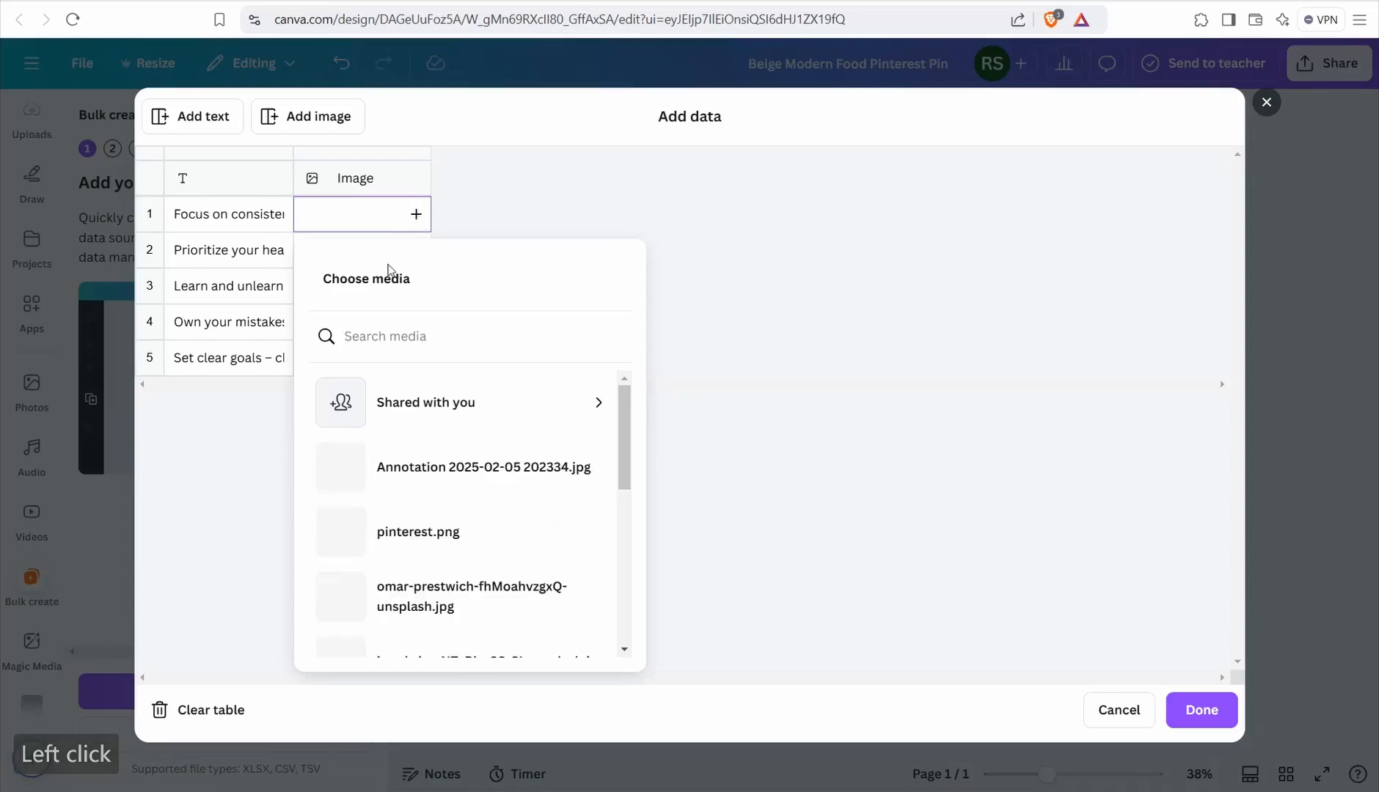
{"action": "scroll", "coordinate": [374, 435], "scroll_direction": "down", "scroll_amount": 3}
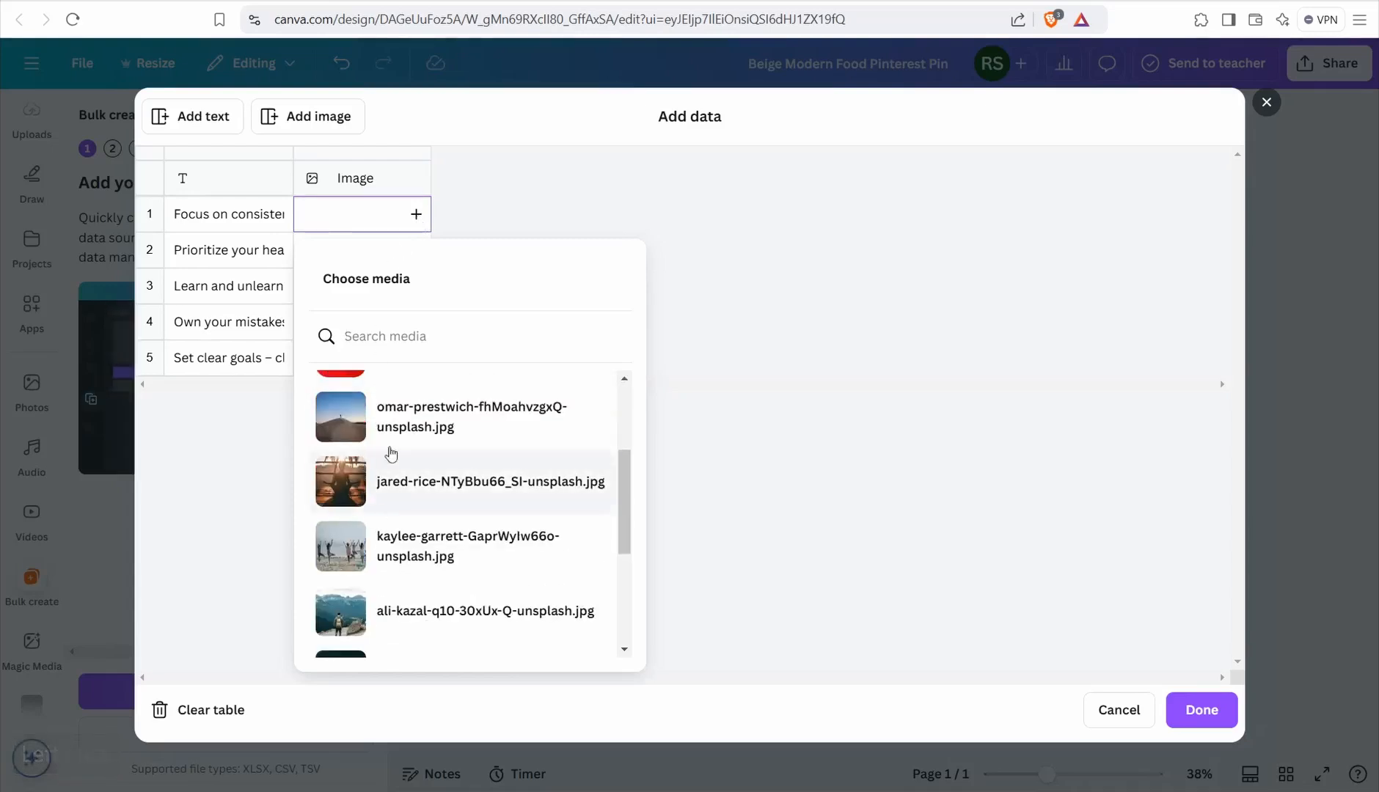
{"action": "left_click", "coordinate": [341, 423]}
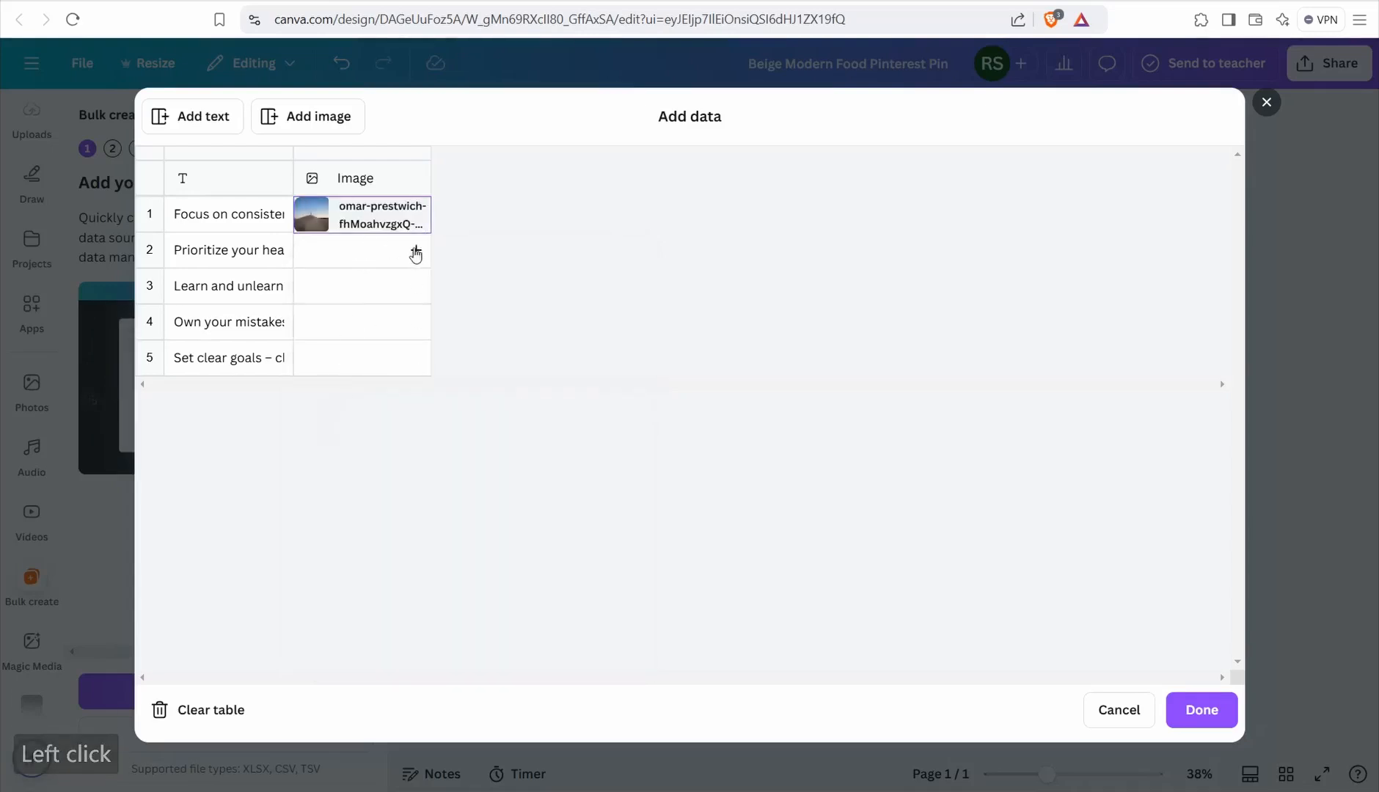
{"action": "left_click", "coordinate": [416, 254]}
{"action": "scroll", "coordinate": [378, 523], "scroll_direction": "down", "scroll_amount": 5}
{"action": "left_click", "coordinate": [337, 428]}
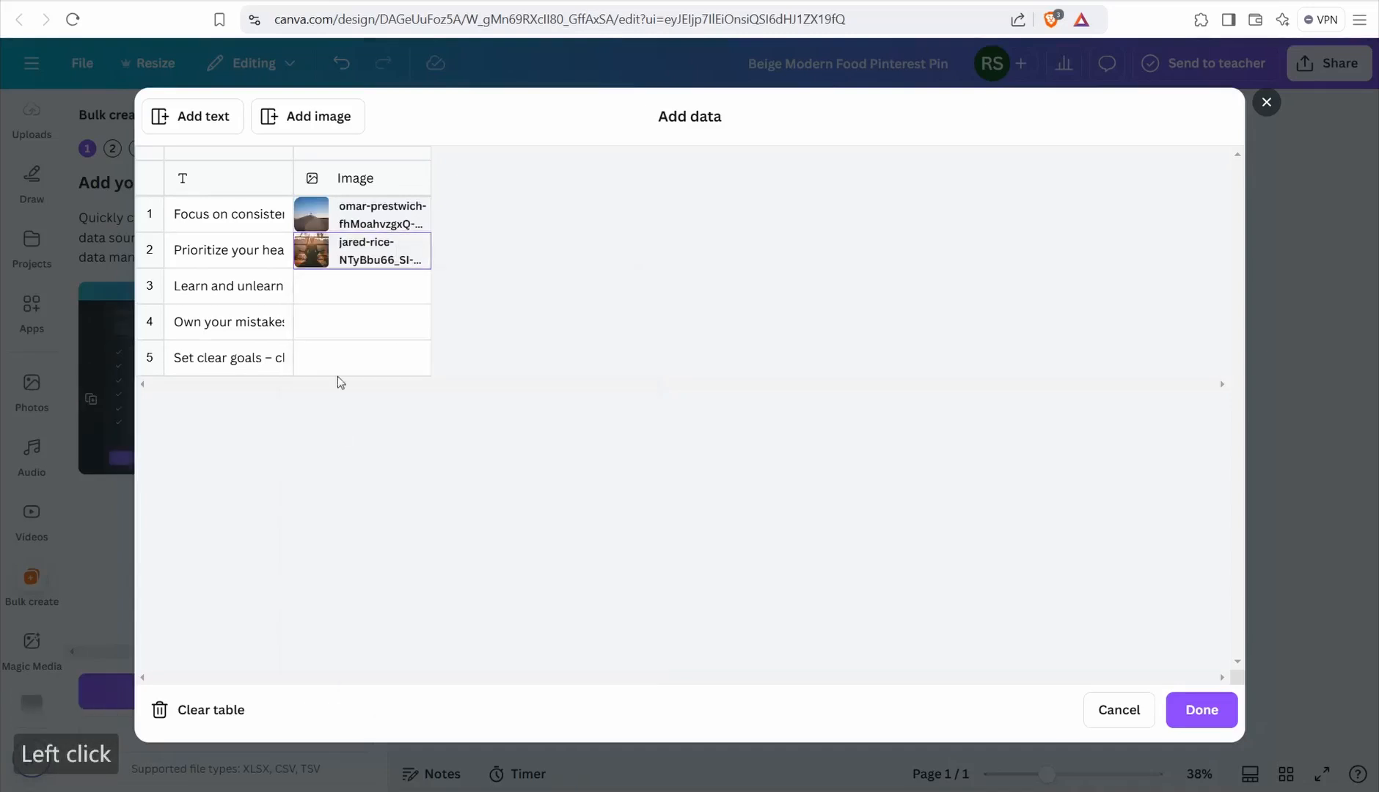
Assign the red neon sign photo to row 3 and the mountain hiker photo to row 4 of the image column.
{"action": "left_click", "coordinate": [416, 285]}
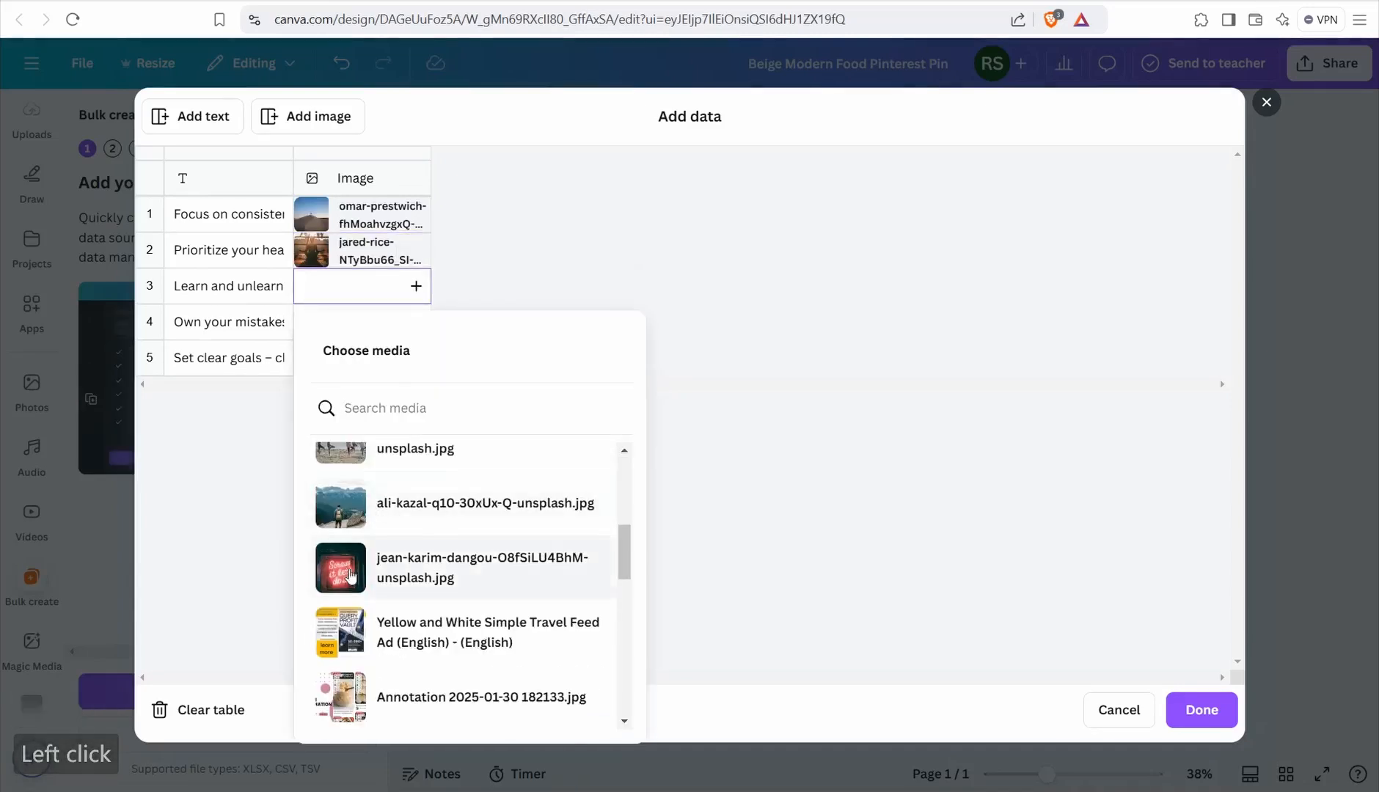
{"action": "left_click", "coordinate": [355, 571]}
{"action": "left_click", "coordinate": [416, 321]}
{"action": "scroll", "coordinate": [395, 544], "scroll_direction": "down", "scroll_amount": 3}
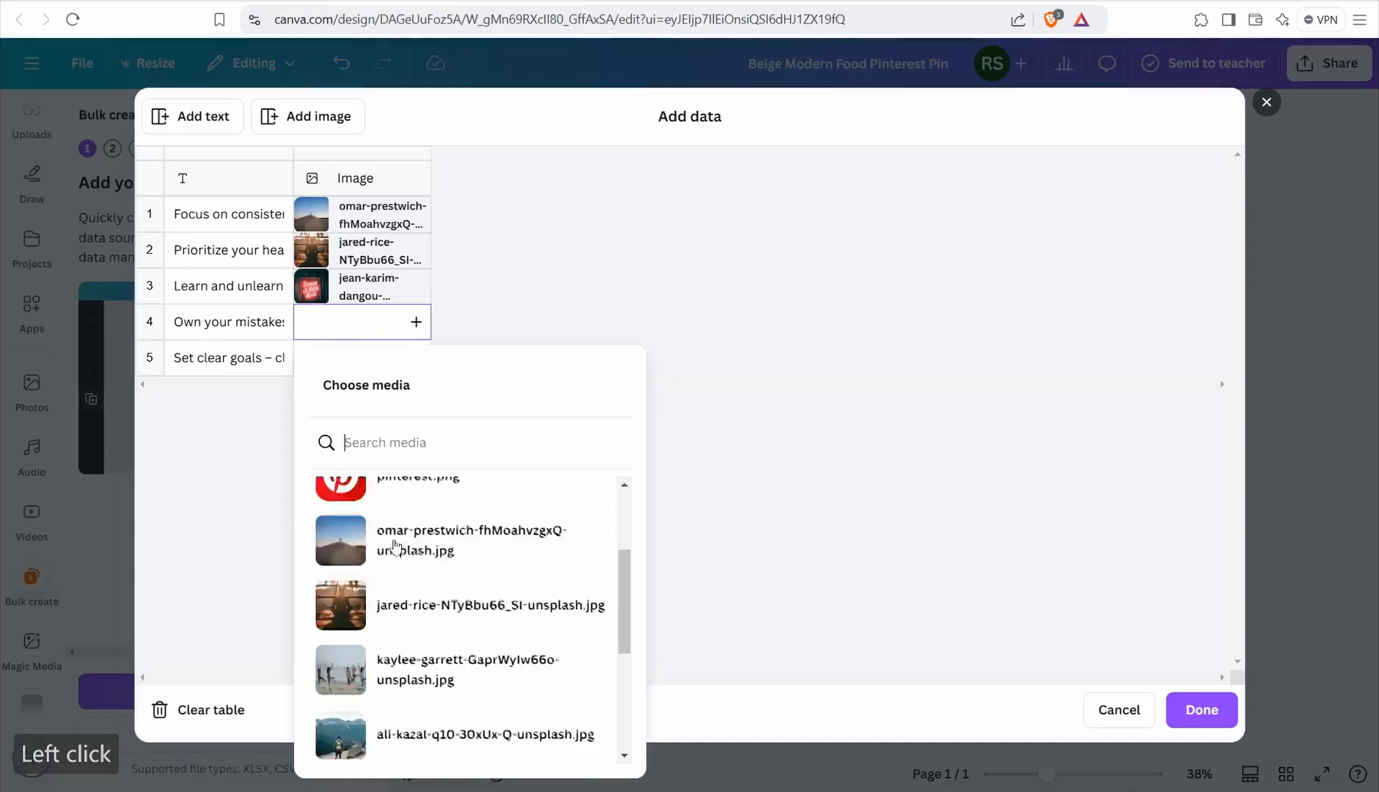
{"action": "scroll", "coordinate": [394, 544], "scroll_direction": "down", "scroll_amount": 3}
{"action": "left_click", "coordinate": [340, 550]}
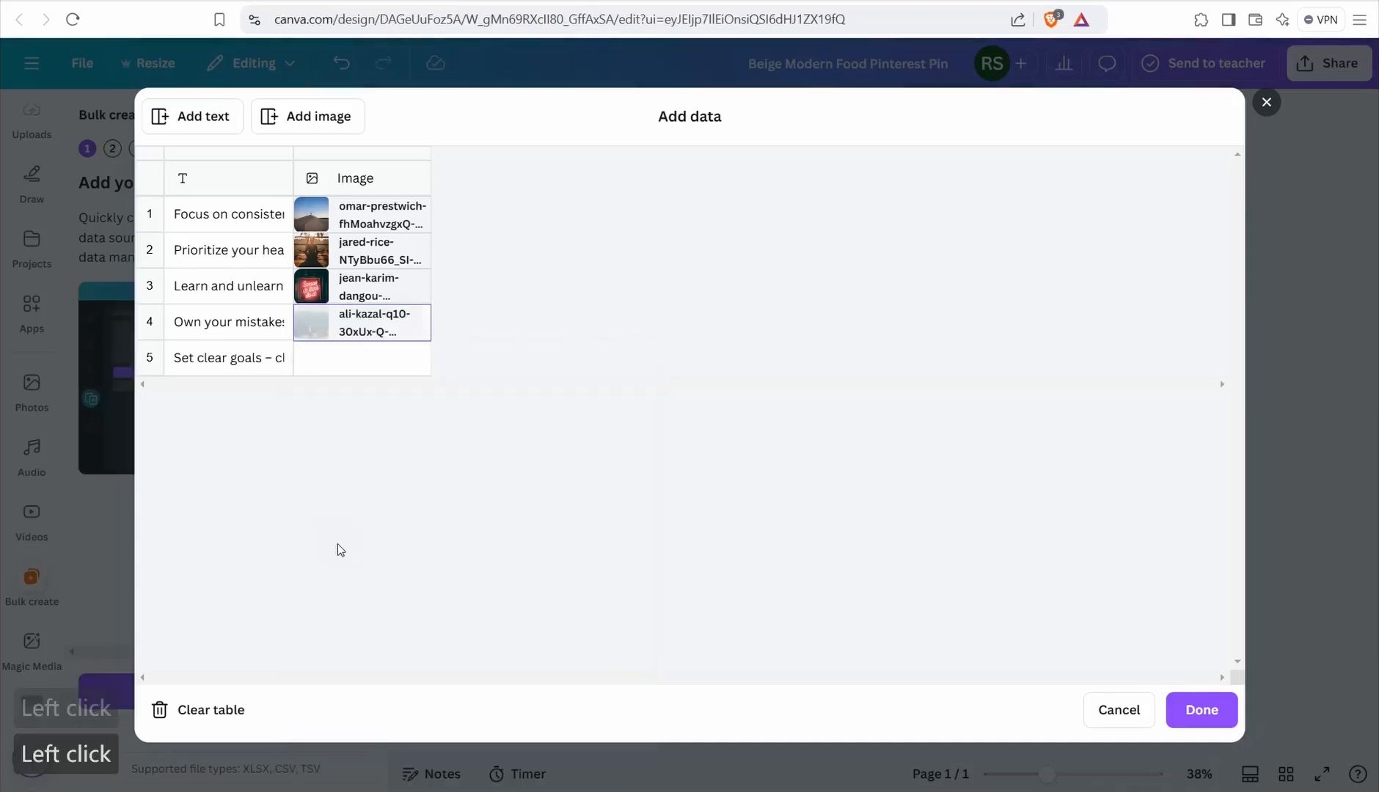
Assign the kaylee-garrett Unsplash photo to row 5 of the image column.
{"action": "left_click", "coordinate": [416, 358]}
{"action": "scroll", "coordinate": [371, 541], "scroll_direction": "down", "scroll_amount": 5}
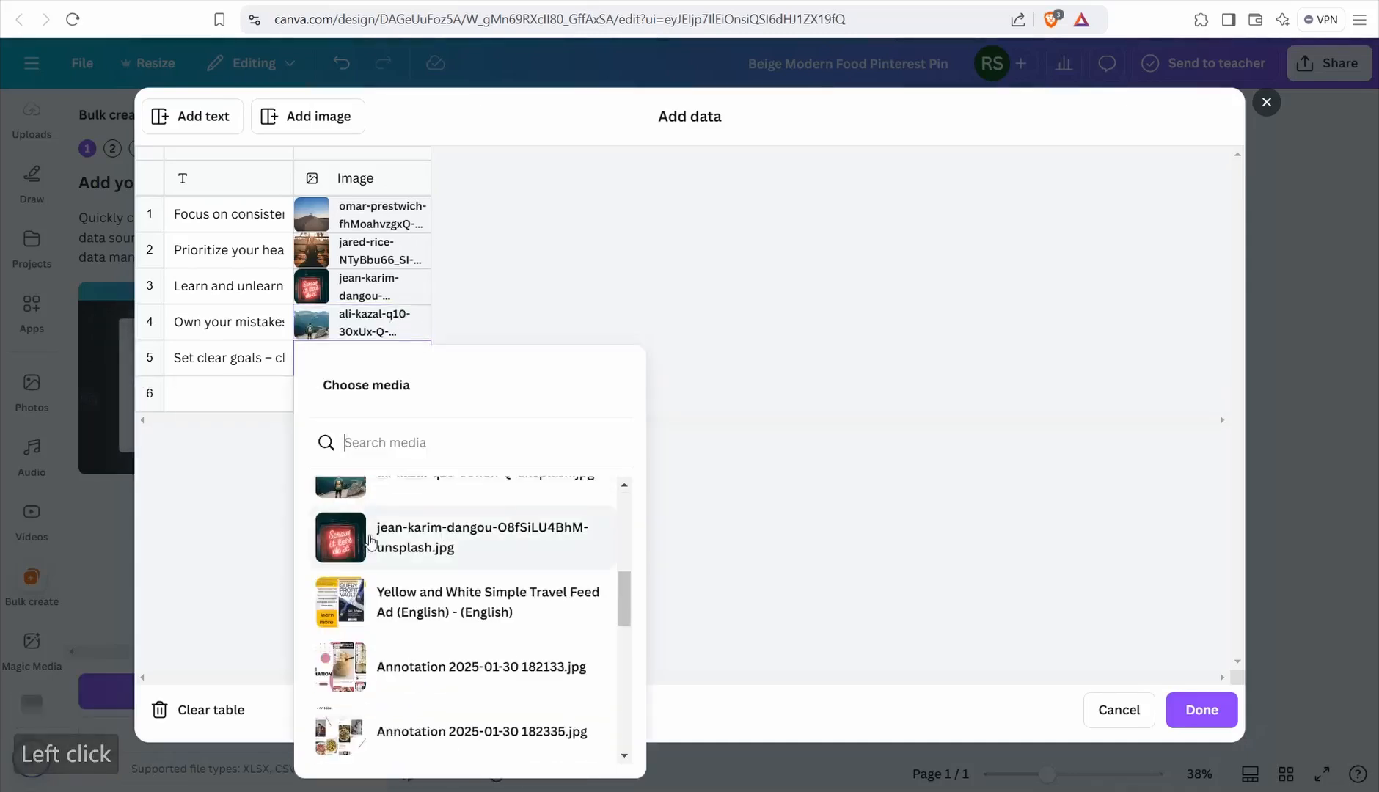
{"action": "scroll", "coordinate": [370, 541], "scroll_direction": "up", "scroll_amount": 3}
{"action": "left_click", "coordinate": [345, 583]}
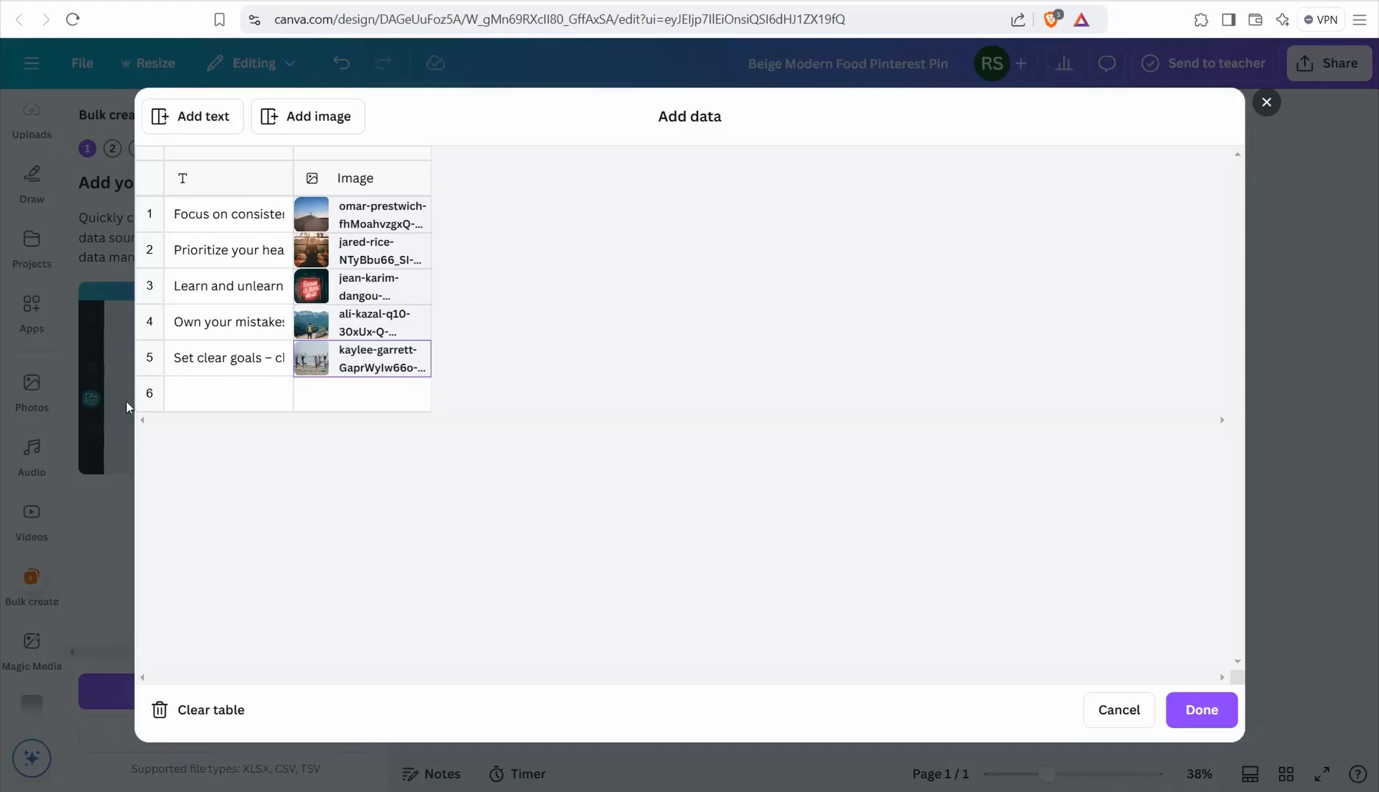
Name the text column "gg" and finish entering the bulk data.
{"action": "left_click", "coordinate": [231, 183]}
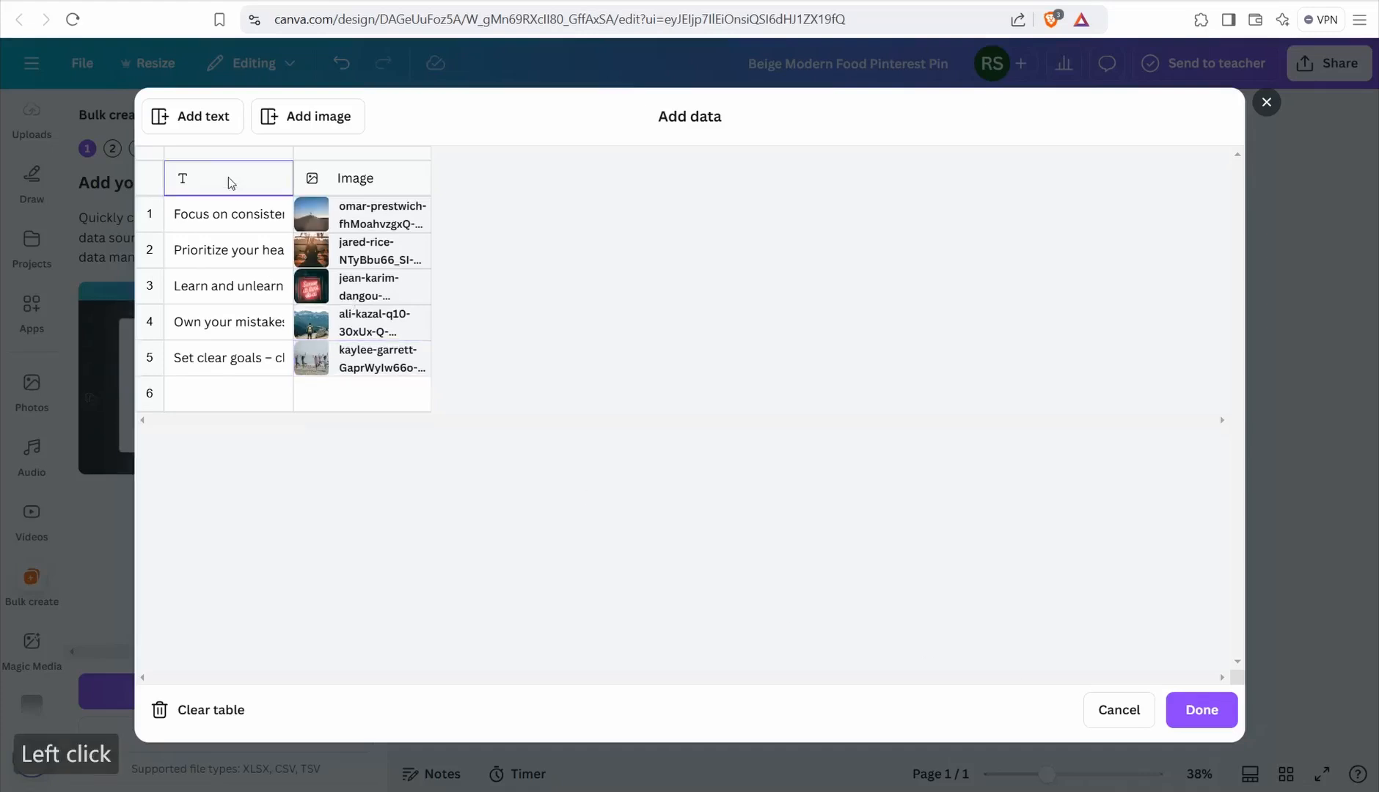
{"action": "double_click", "coordinate": [231, 183]}
{"action": "type", "text": "gg"}
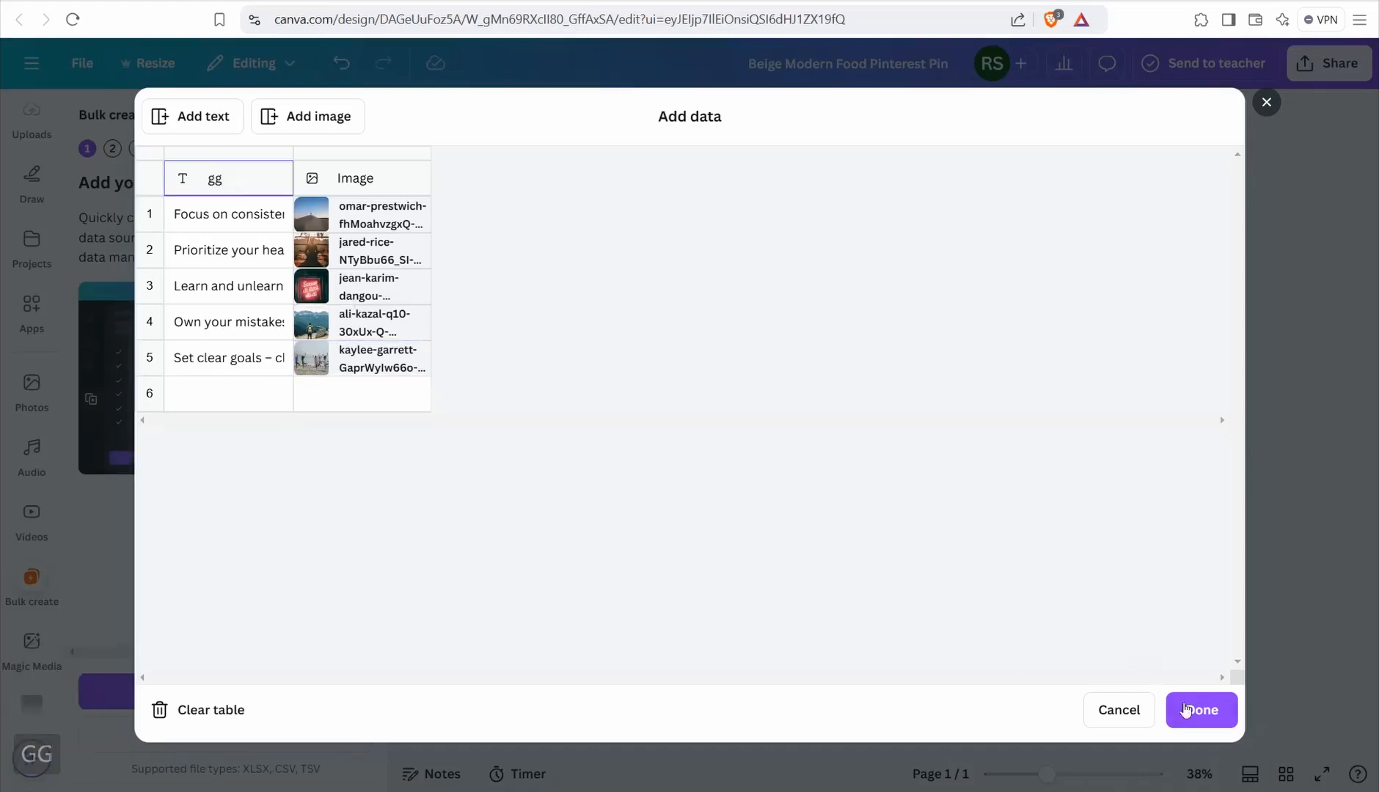
{"action": "left_click", "coordinate": [1185, 710]}
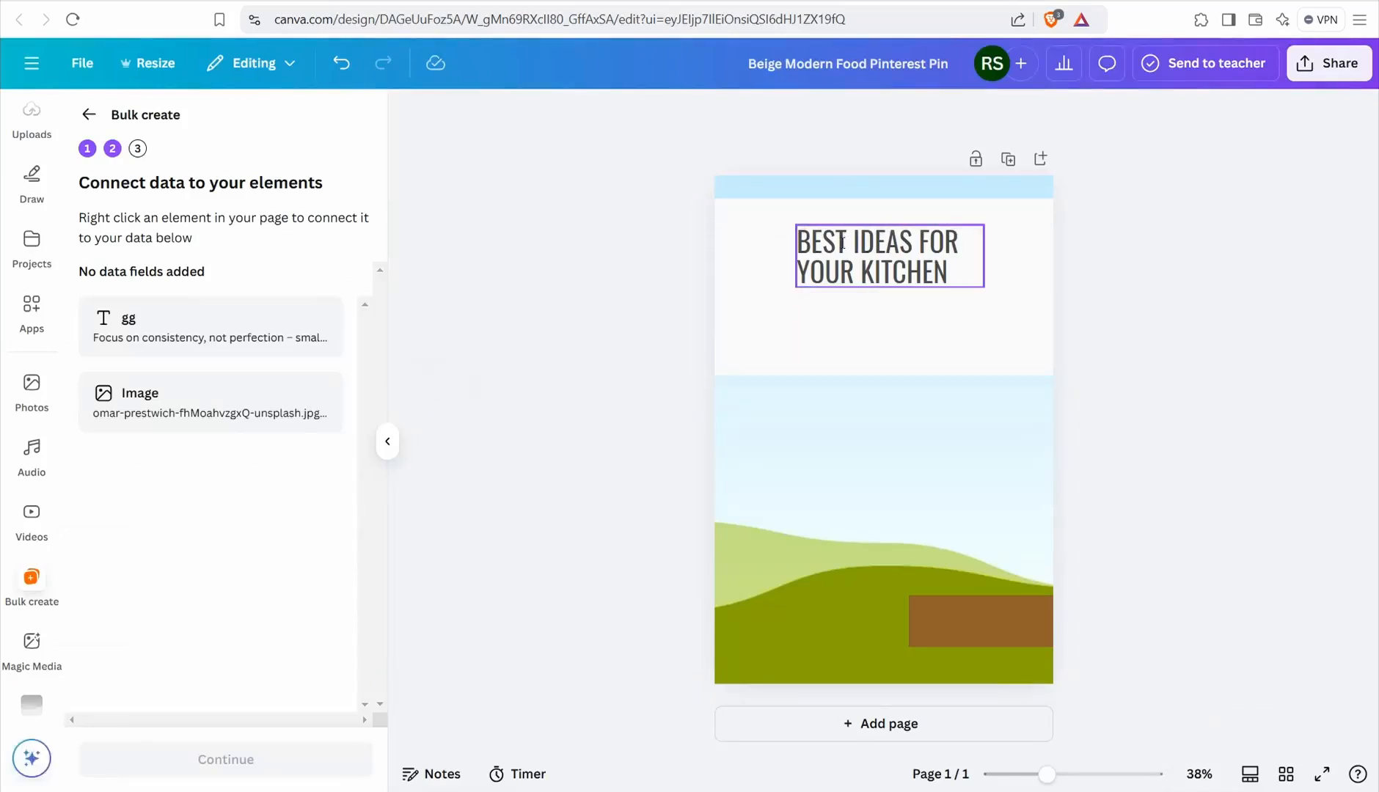
Connect the "Best ideas for your kitchen" headline to the gg field and the background picture frame to the Image field.
{"action": "left_click", "coordinate": [889, 249]}
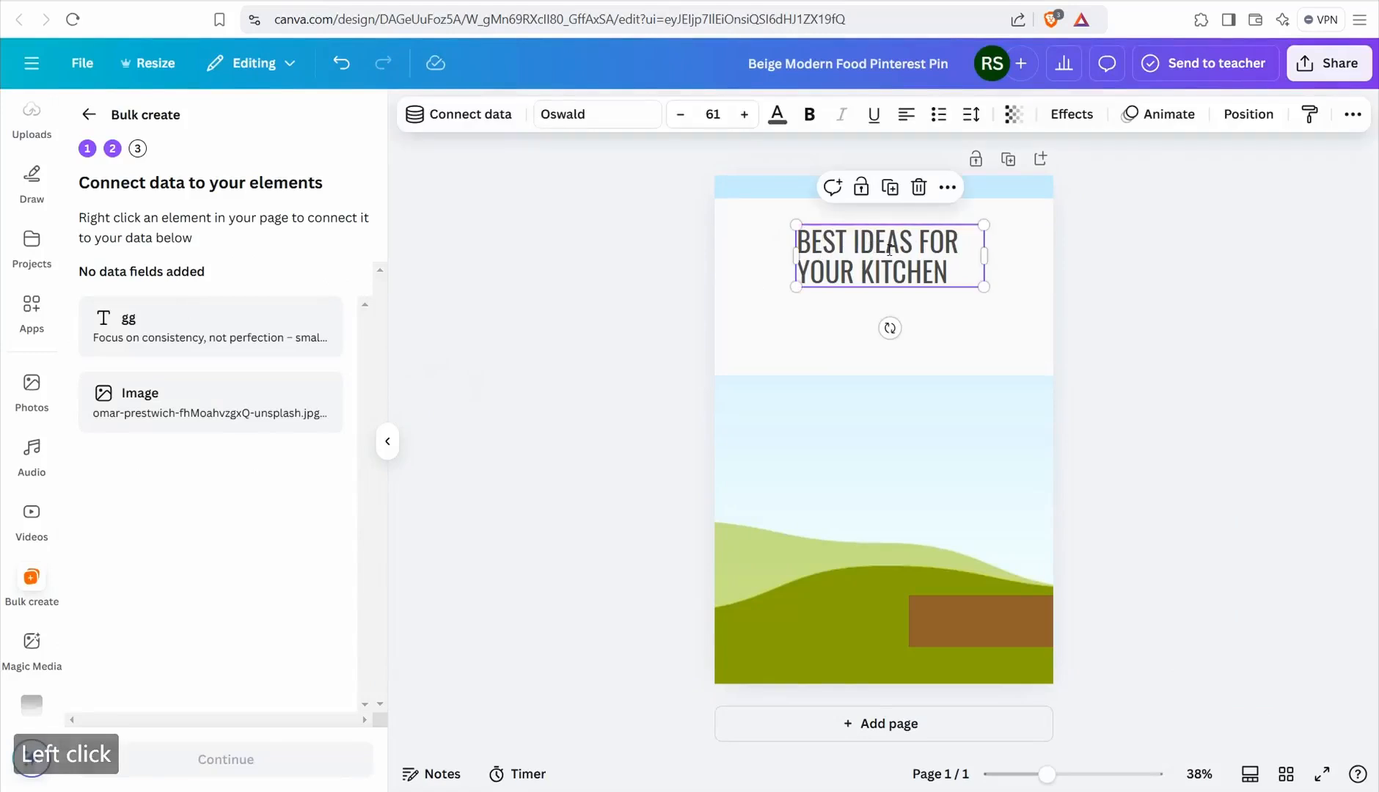
{"action": "left_click", "coordinate": [465, 124]}
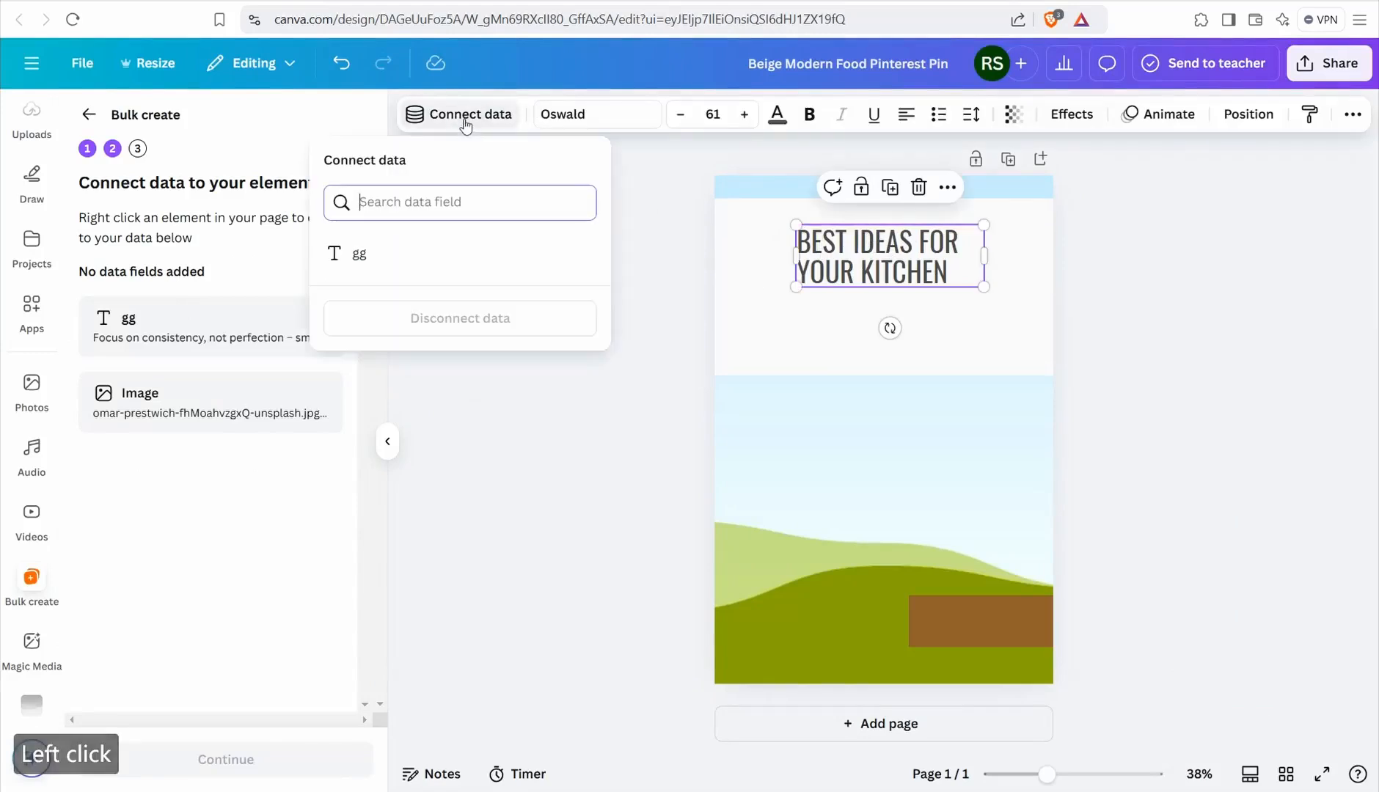
{"action": "left_click", "coordinate": [376, 261]}
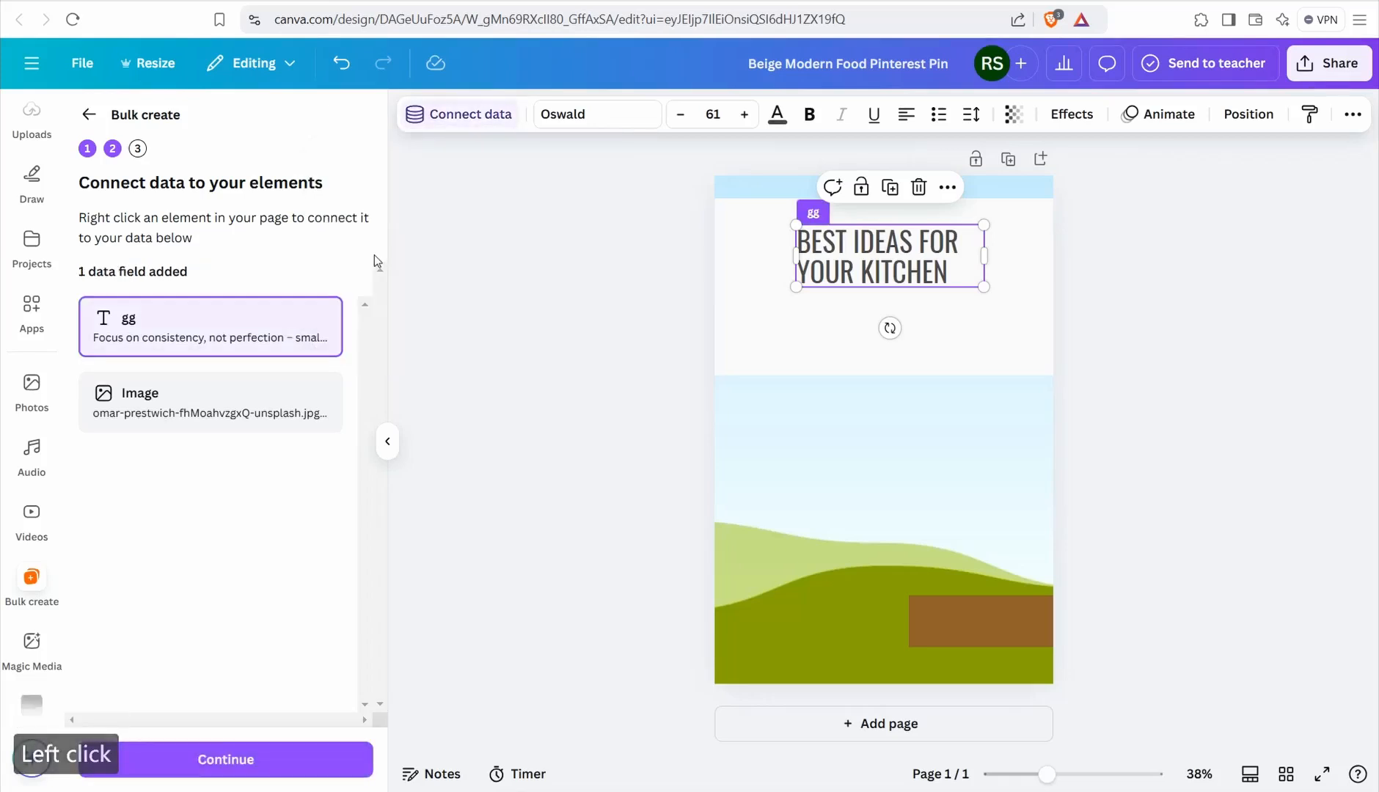
{"action": "left_click", "coordinate": [834, 464]}
{"action": "left_click", "coordinate": [679, 114]}
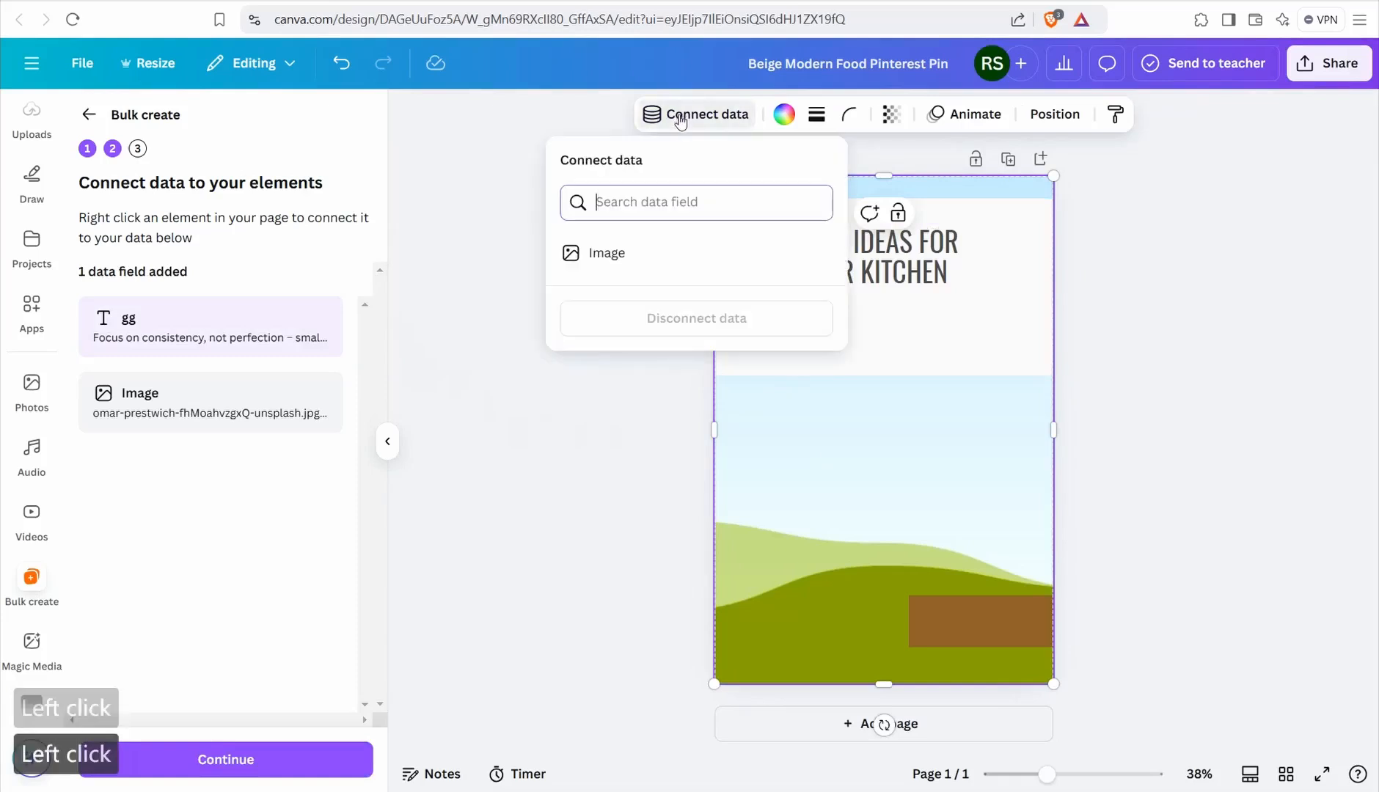
{"action": "left_click", "coordinate": [613, 257]}
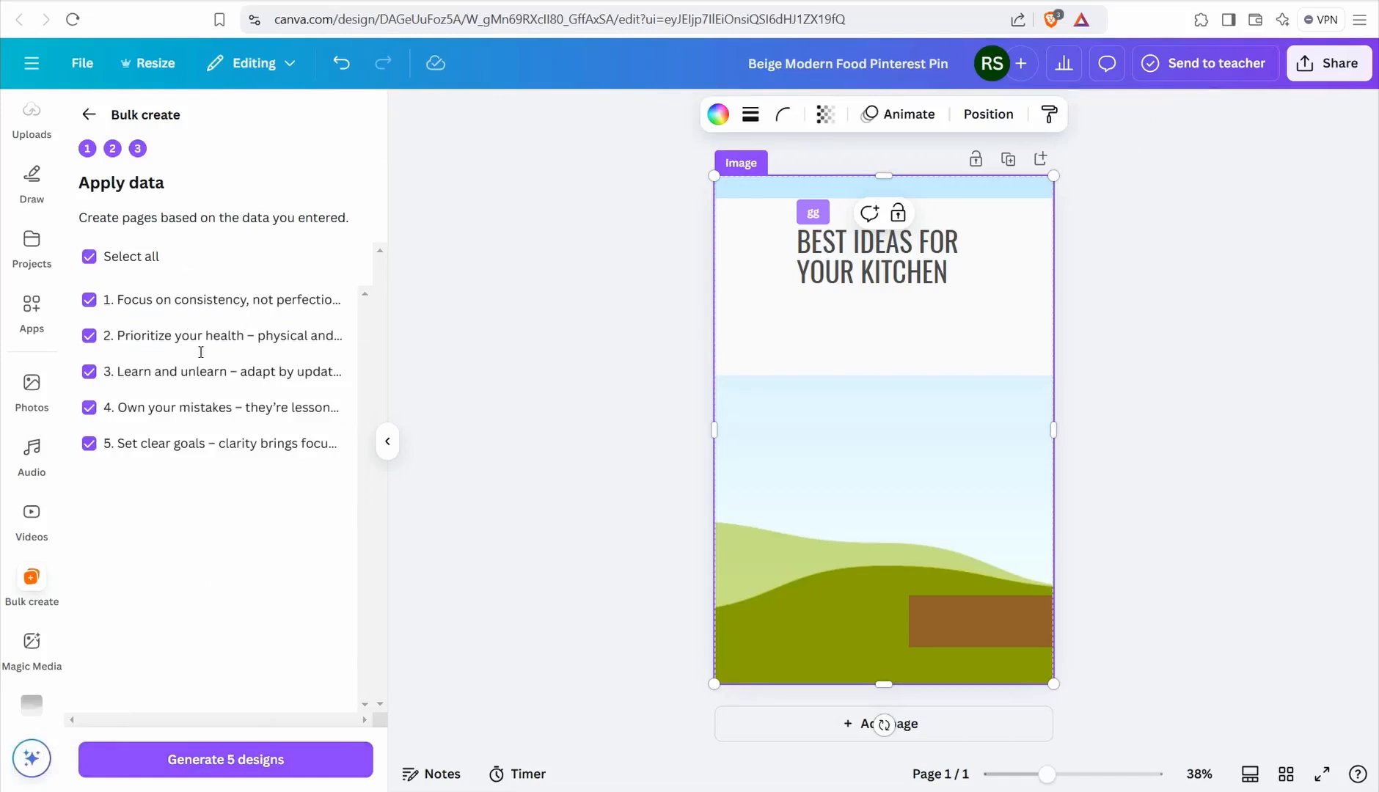
Generate the five designs from all data rows and look through the pages of the new bulk design.
{"action": "left_click", "coordinate": [234, 760]}
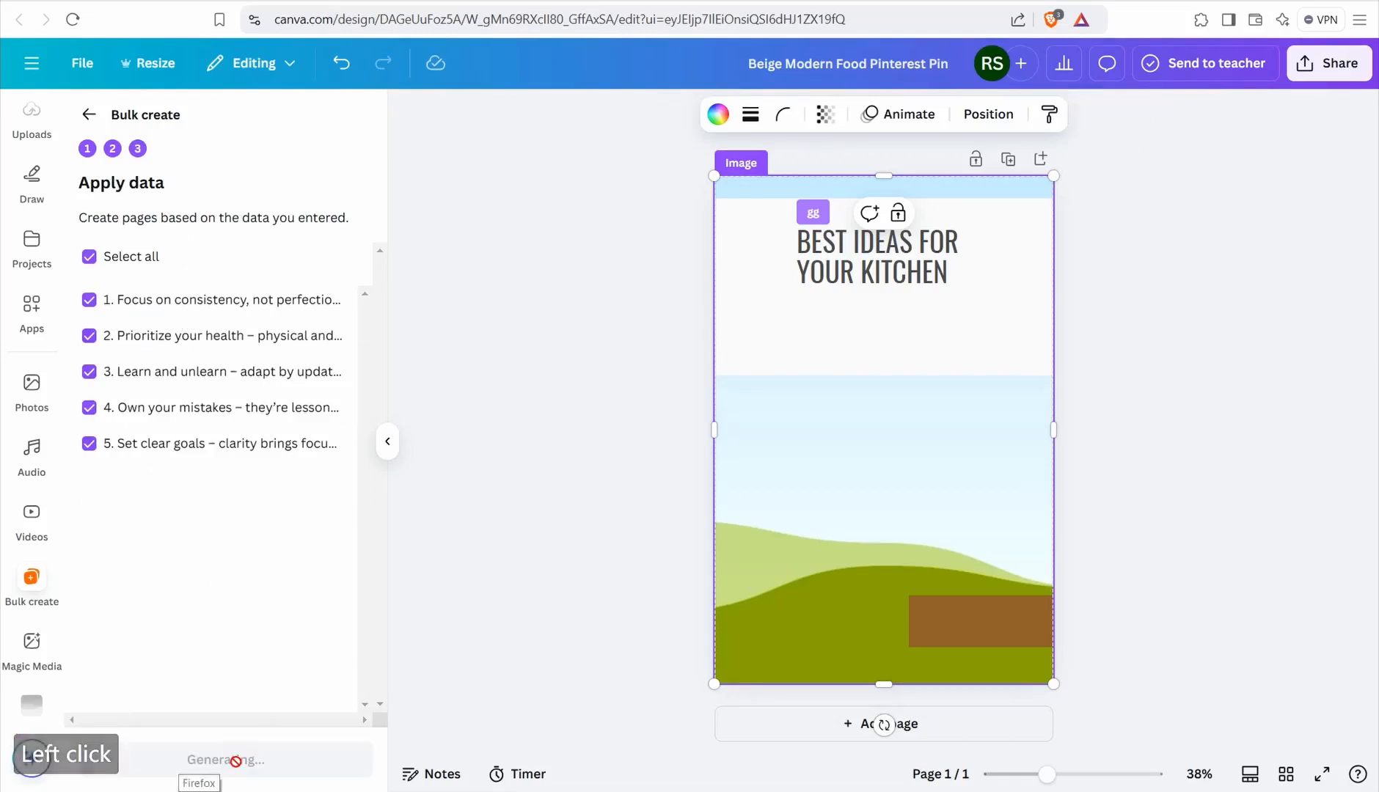
{"action": "scroll", "coordinate": [686, 584], "scroll_direction": "down", "scroll_amount": 15}
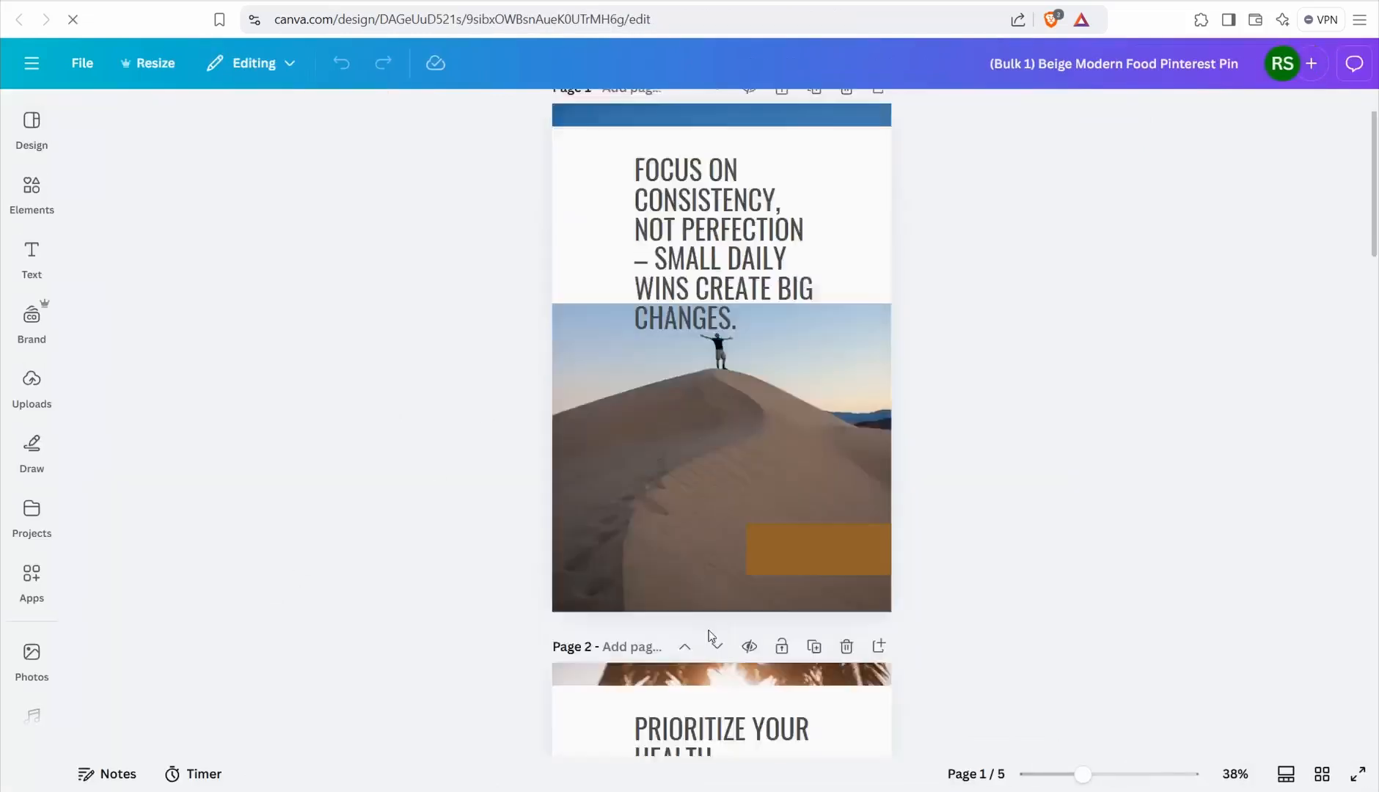
{"action": "scroll", "coordinate": [702, 507], "scroll_direction": "down", "scroll_amount": 9}
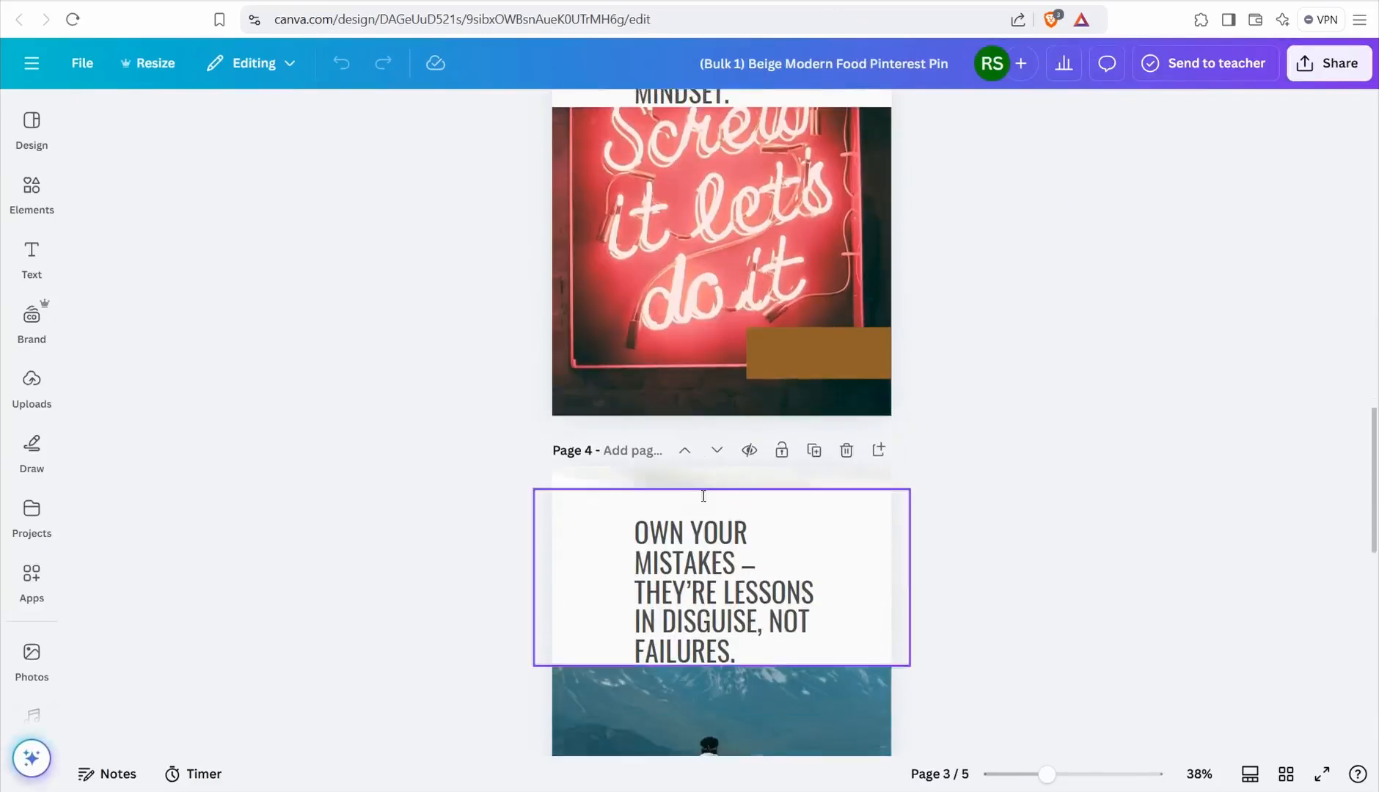
{"action": "scroll", "coordinate": [706, 455], "scroll_direction": "down", "scroll_amount": 3}
{"action": "scroll", "coordinate": [708, 438], "scroll_direction": "up", "scroll_amount": 12}
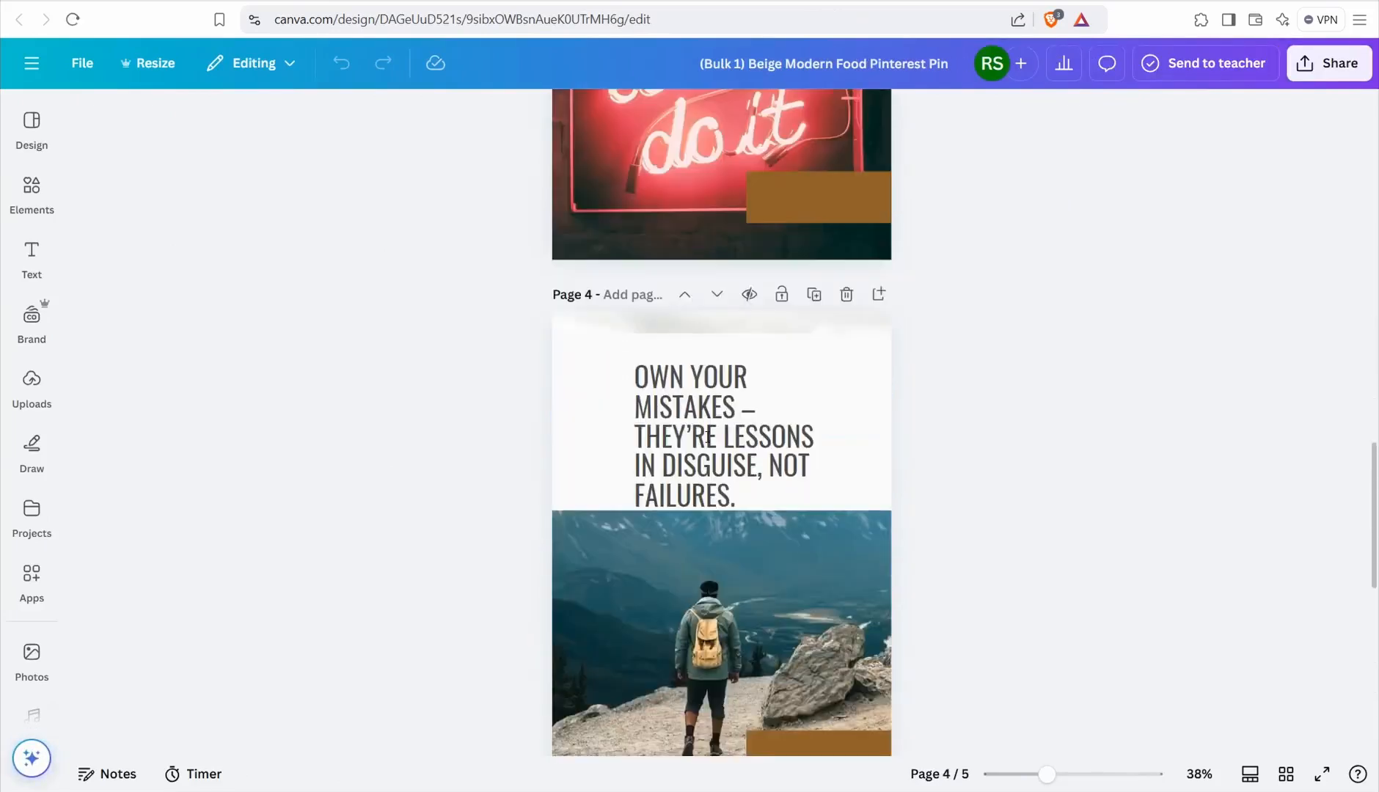
{"action": "scroll", "coordinate": [731, 540], "scroll_direction": "up", "scroll_amount": 5}
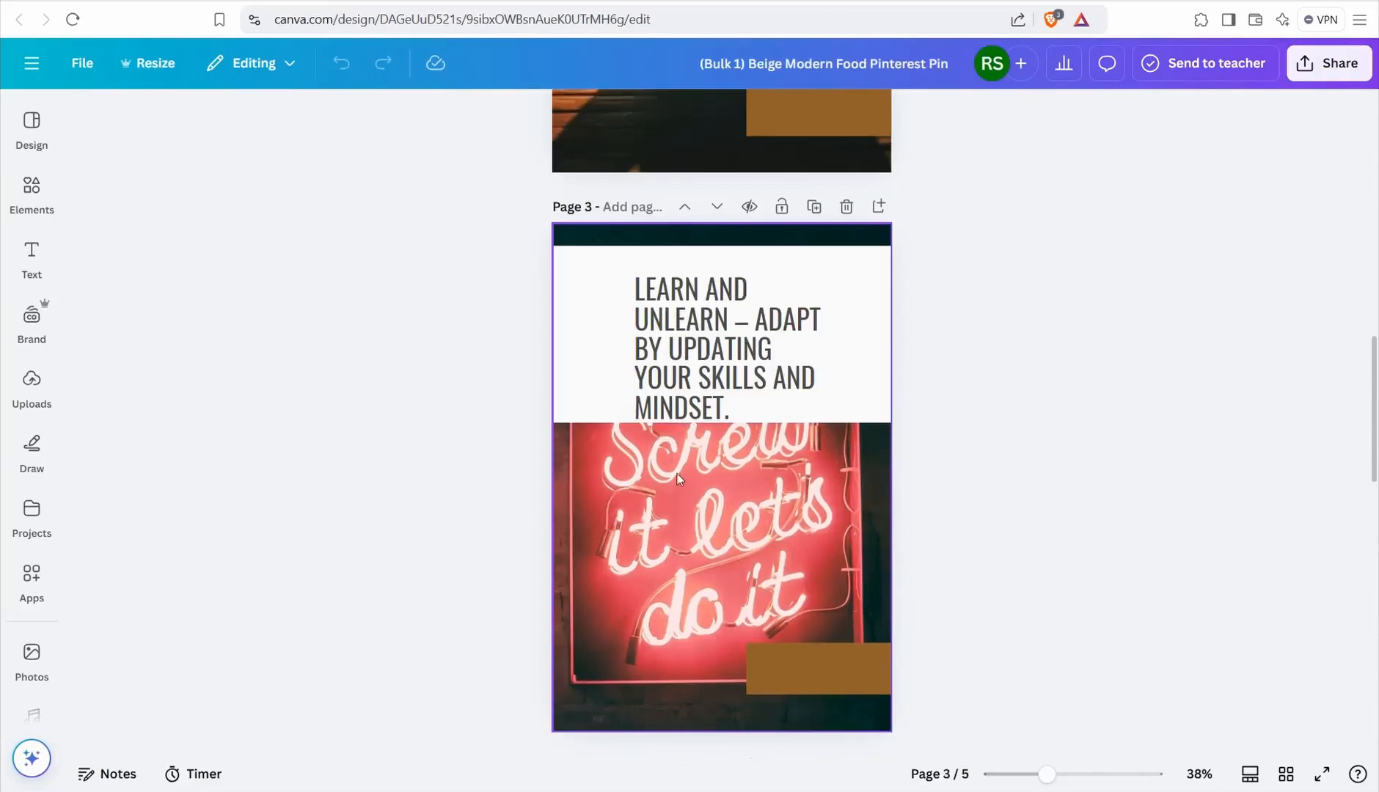
{"action": "scroll", "coordinate": [705, 344], "scroll_direction": "up", "scroll_amount": 3}
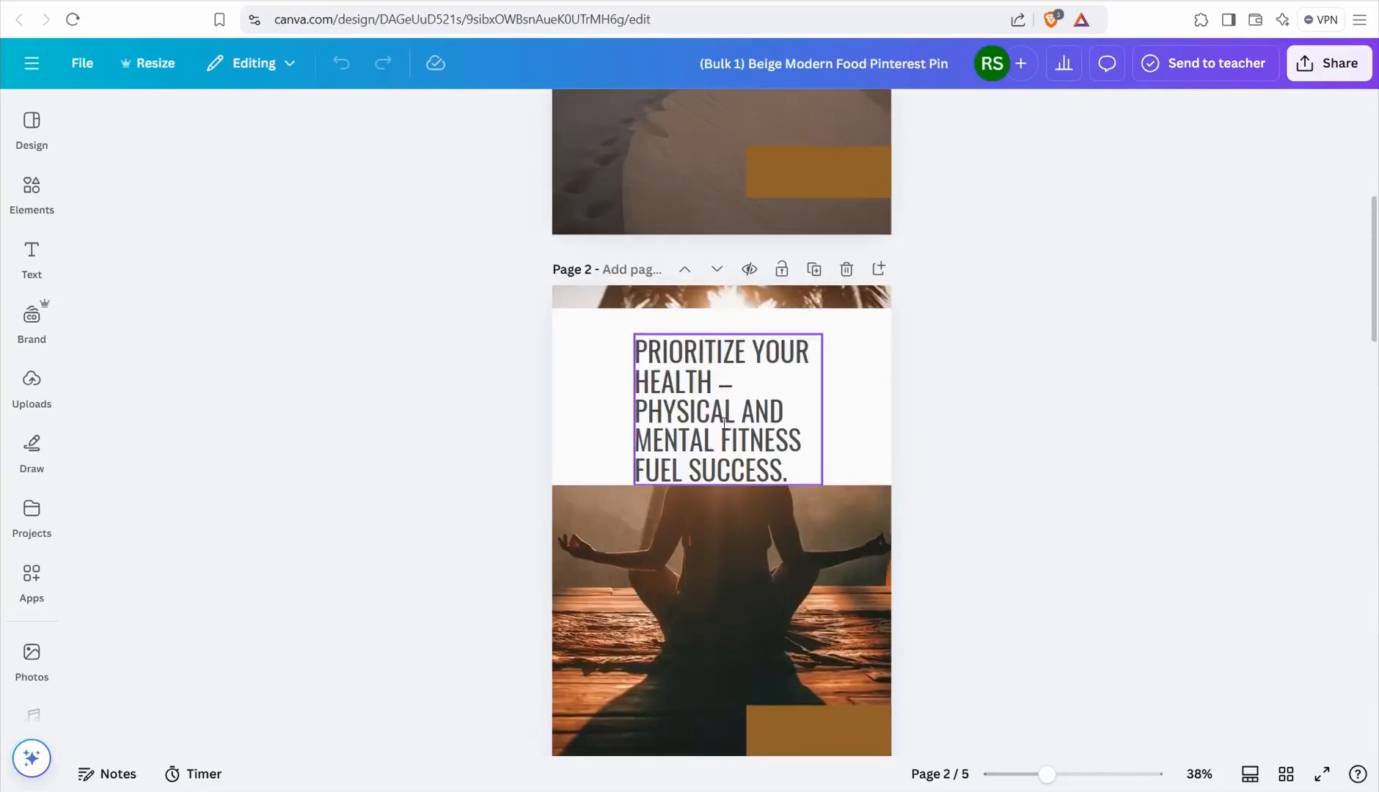
Move the page 2 headline slightly up and widen its text box, and widen the page 1 headline likewise.
{"action": "left_click", "coordinate": [723, 416]}
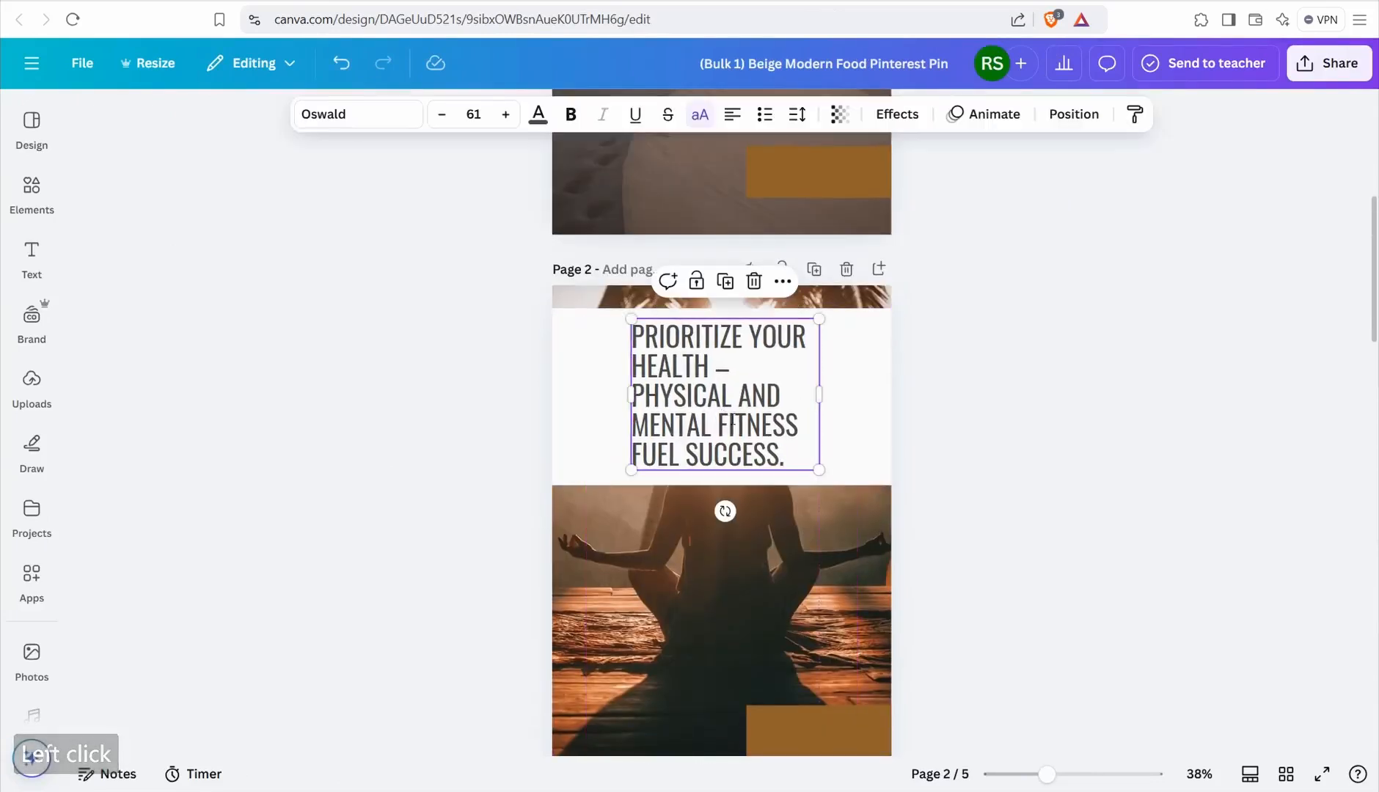
{"action": "left_click", "coordinate": [820, 394]}
{"action": "left_click_drag", "start_coordinate": [822, 394], "coordinate": [881, 394]}
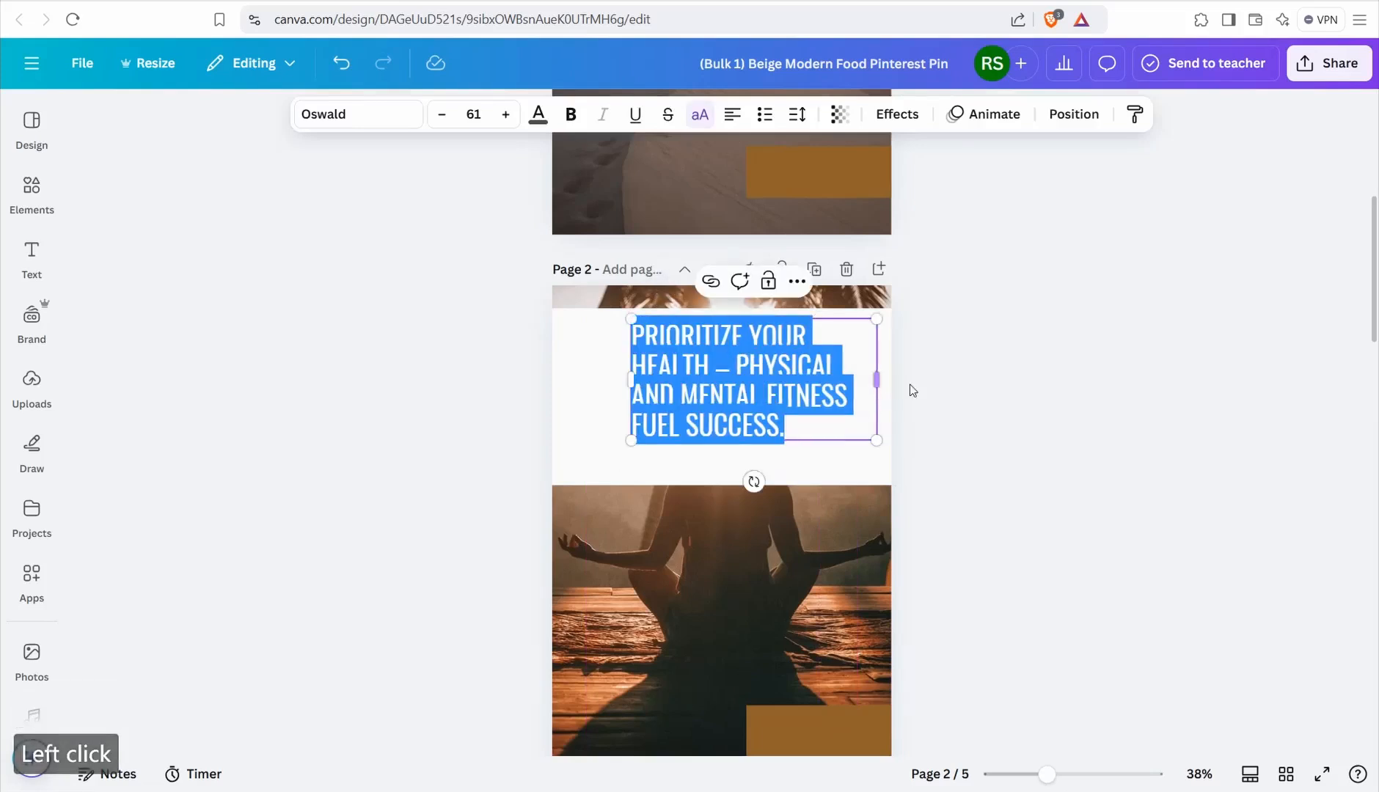
{"action": "scroll", "coordinate": [806, 440], "scroll_direction": "down", "scroll_amount": 10}
{"action": "left_click", "coordinate": [713, 504]}
{"action": "left_click", "coordinate": [713, 504]}
{"action": "scroll", "coordinate": [726, 454], "scroll_direction": "down", "scroll_amount": 10}
{"action": "scroll", "coordinate": [622, 509], "scroll_direction": "up", "scroll_amount": 20}
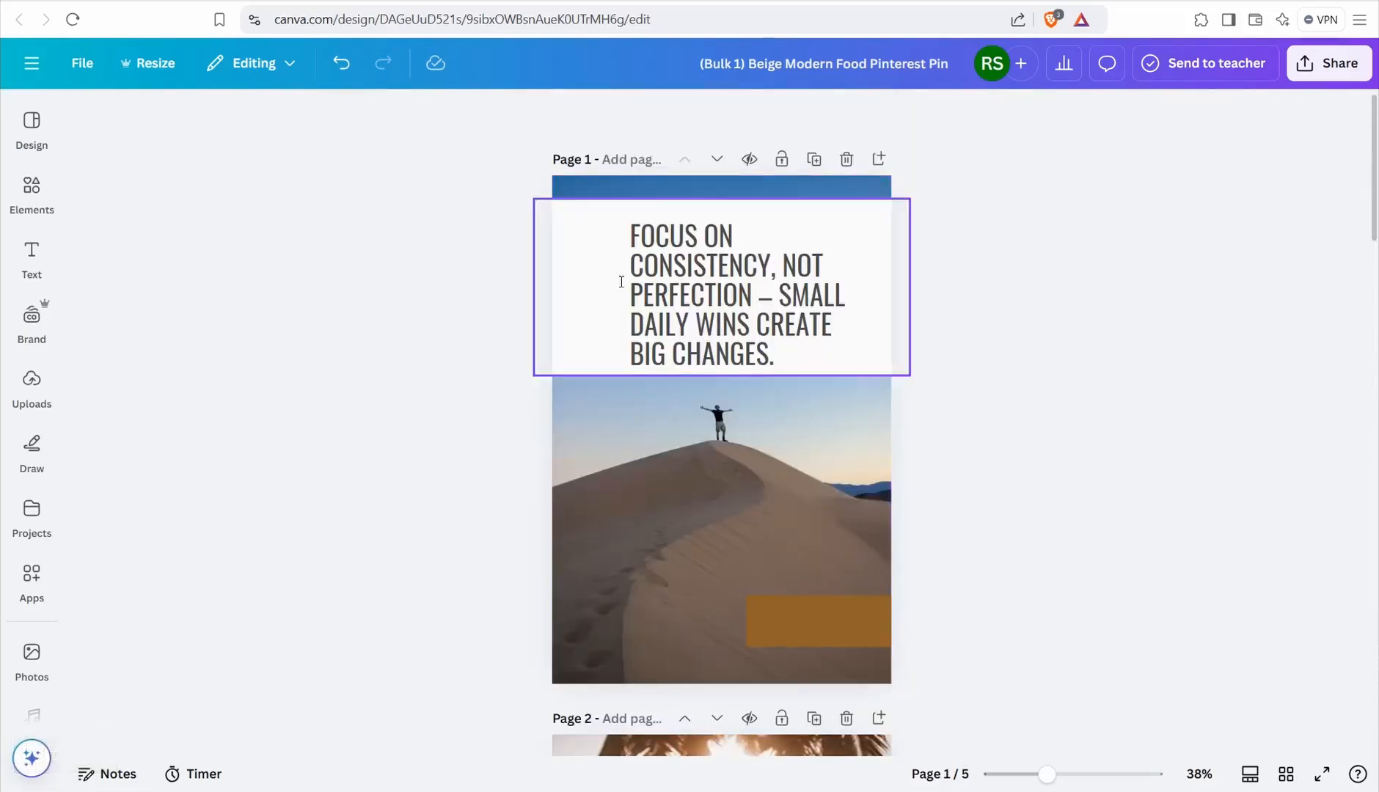
Download all five pages as PNG at size 1.
{"action": "left_click", "coordinate": [1329, 63]}
{"action": "left_click", "coordinate": [1053, 405]}
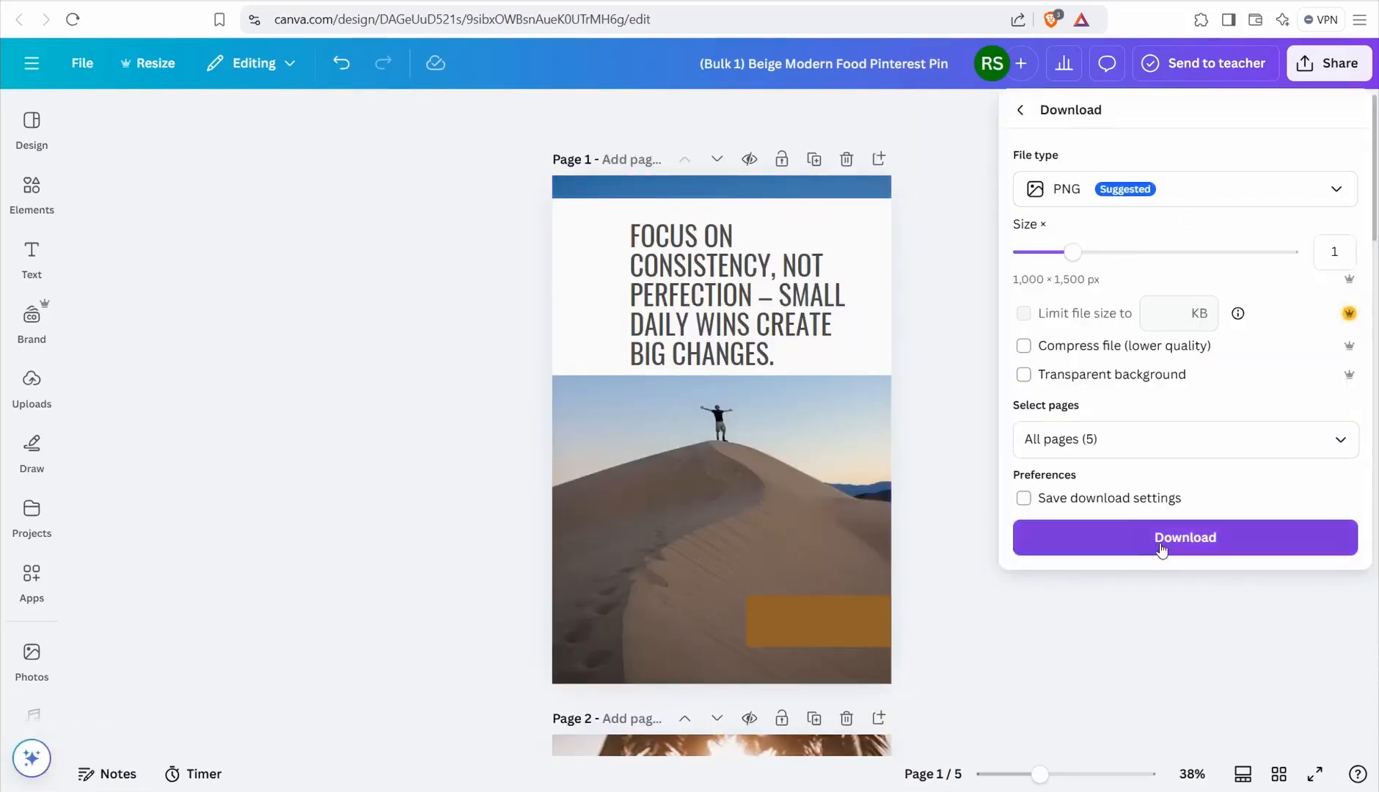
{"action": "left_click", "coordinate": [1158, 541]}
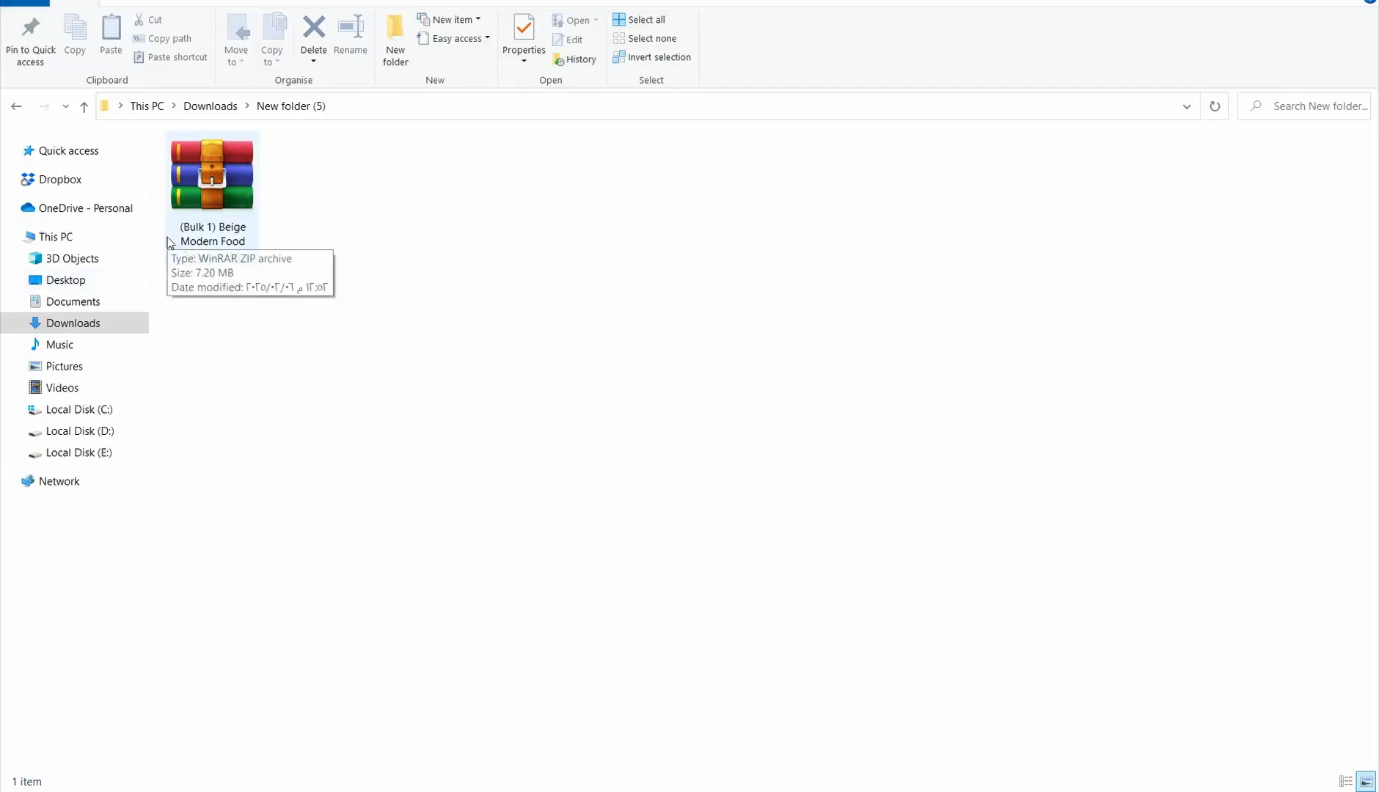
In File Explorer, rename the downloaded ZIP archive of the bulk pins to "self impo".
{"action": "right_click", "coordinate": [212, 242]}
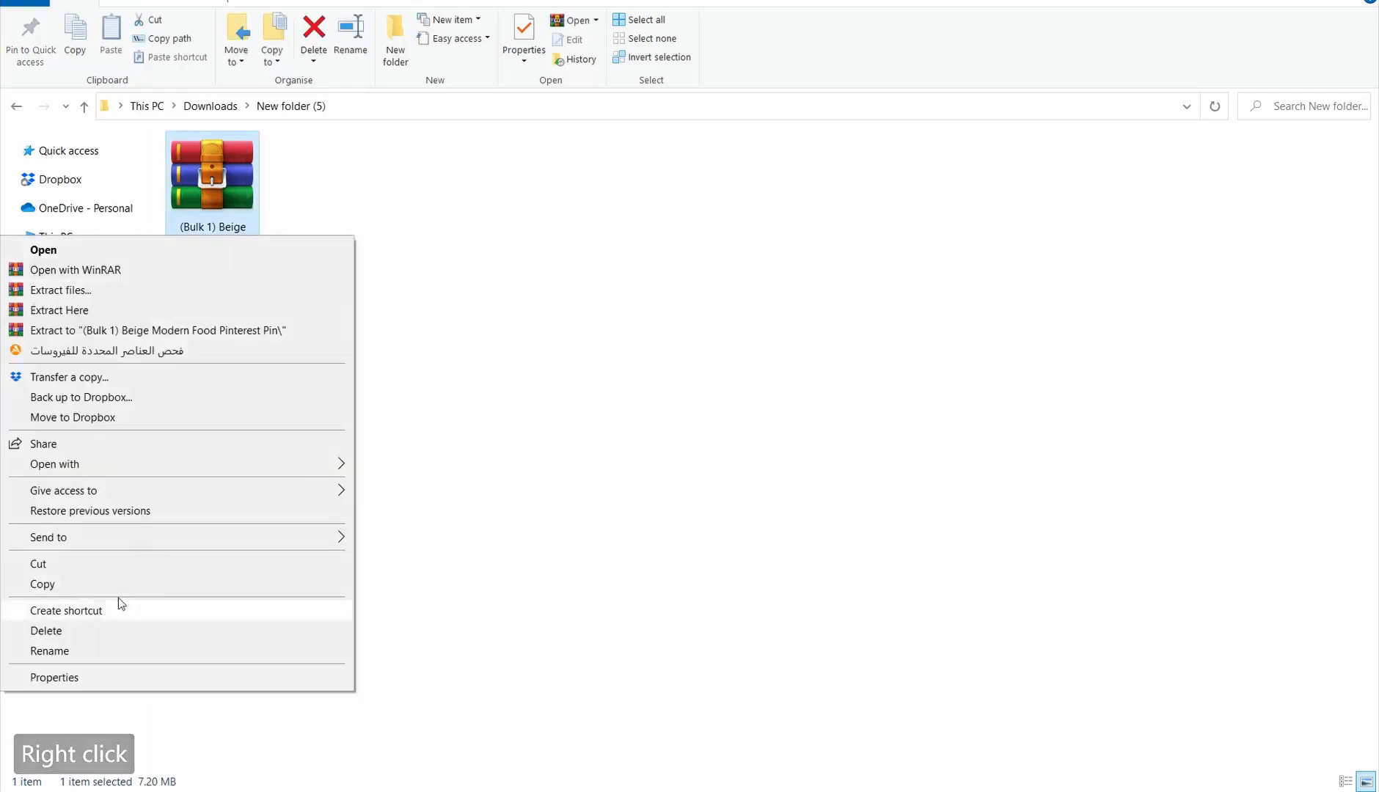
{"action": "left_click", "coordinate": [105, 651]}
{"action": "type", "text": "self"}
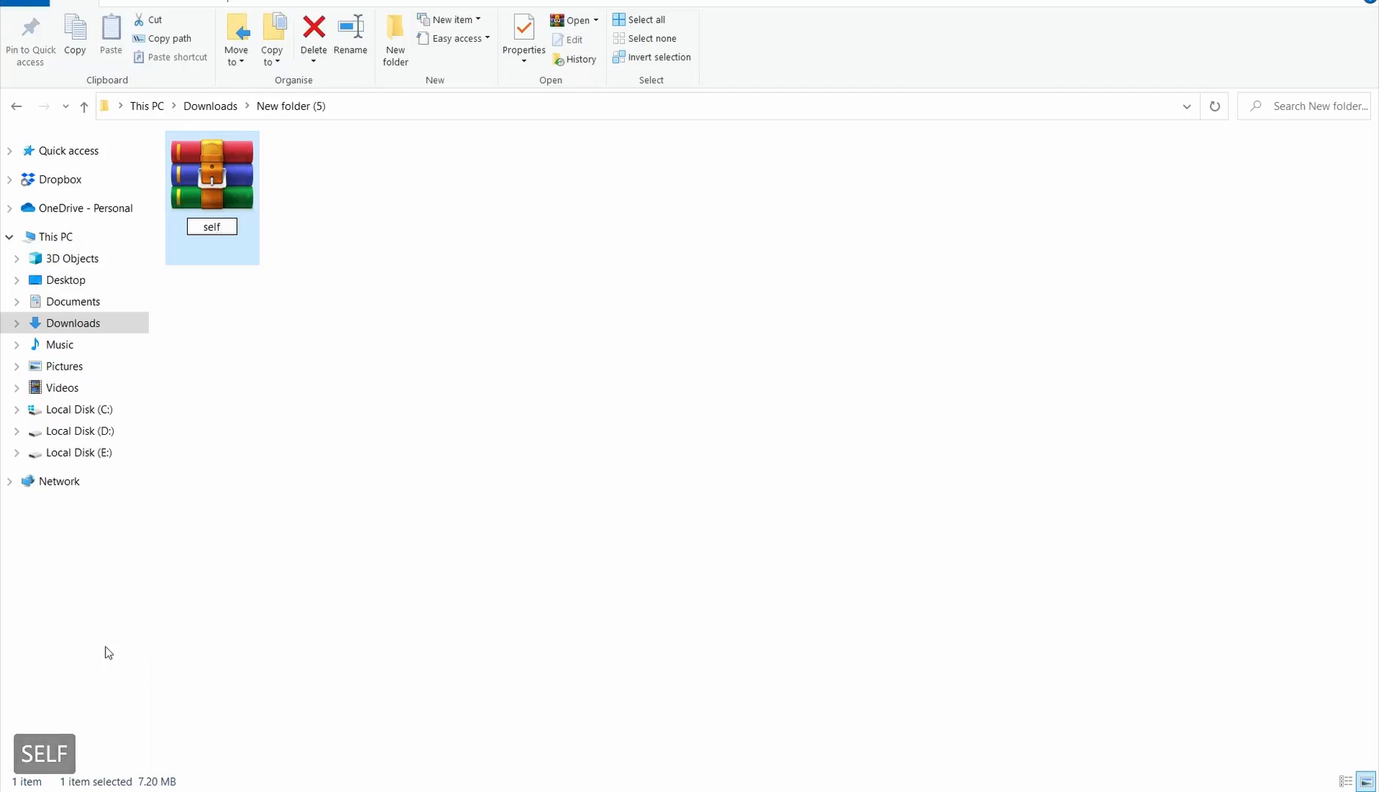
{"action": "type", "text": " impo"}
{"action": "left_click", "coordinate": [646, 501]}
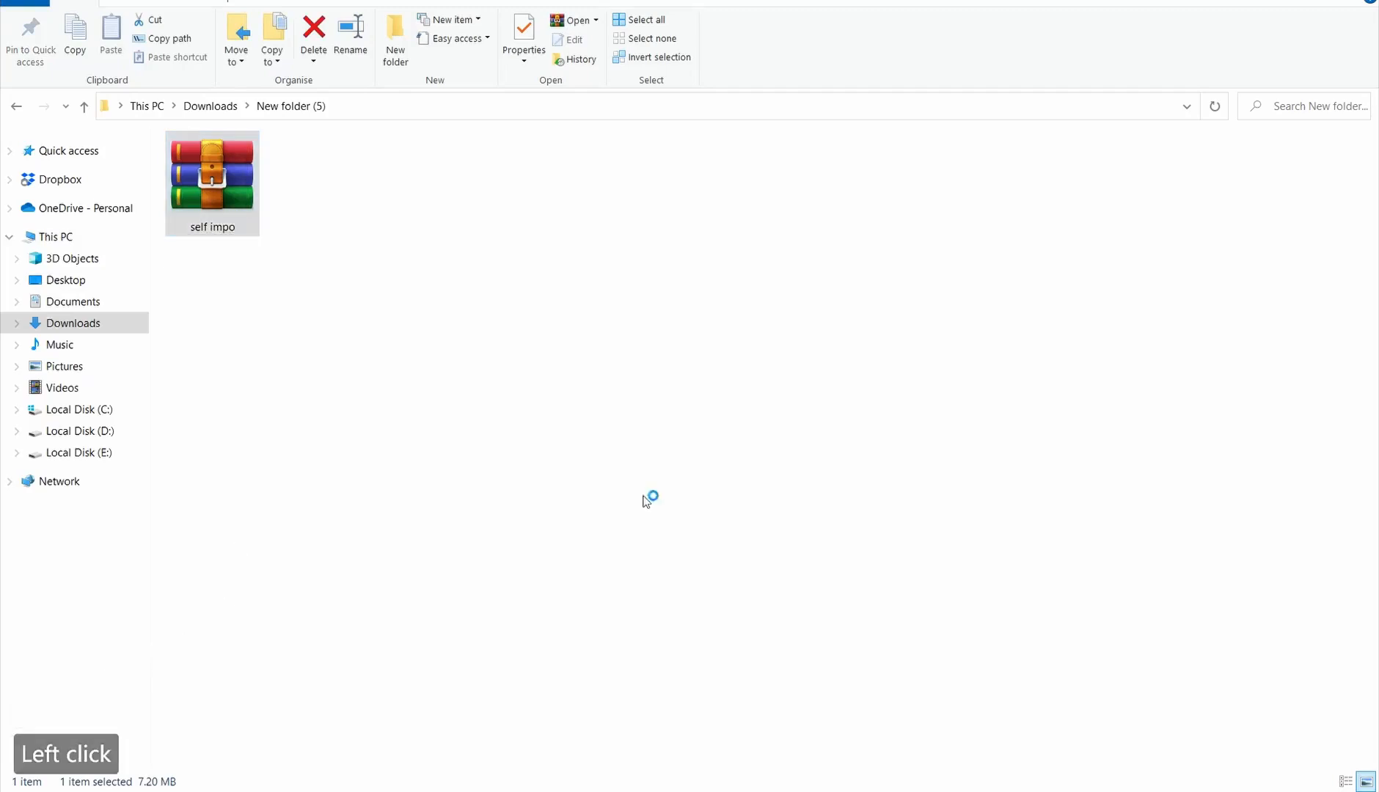
{"action": "left_click", "coordinate": [736, 599]}
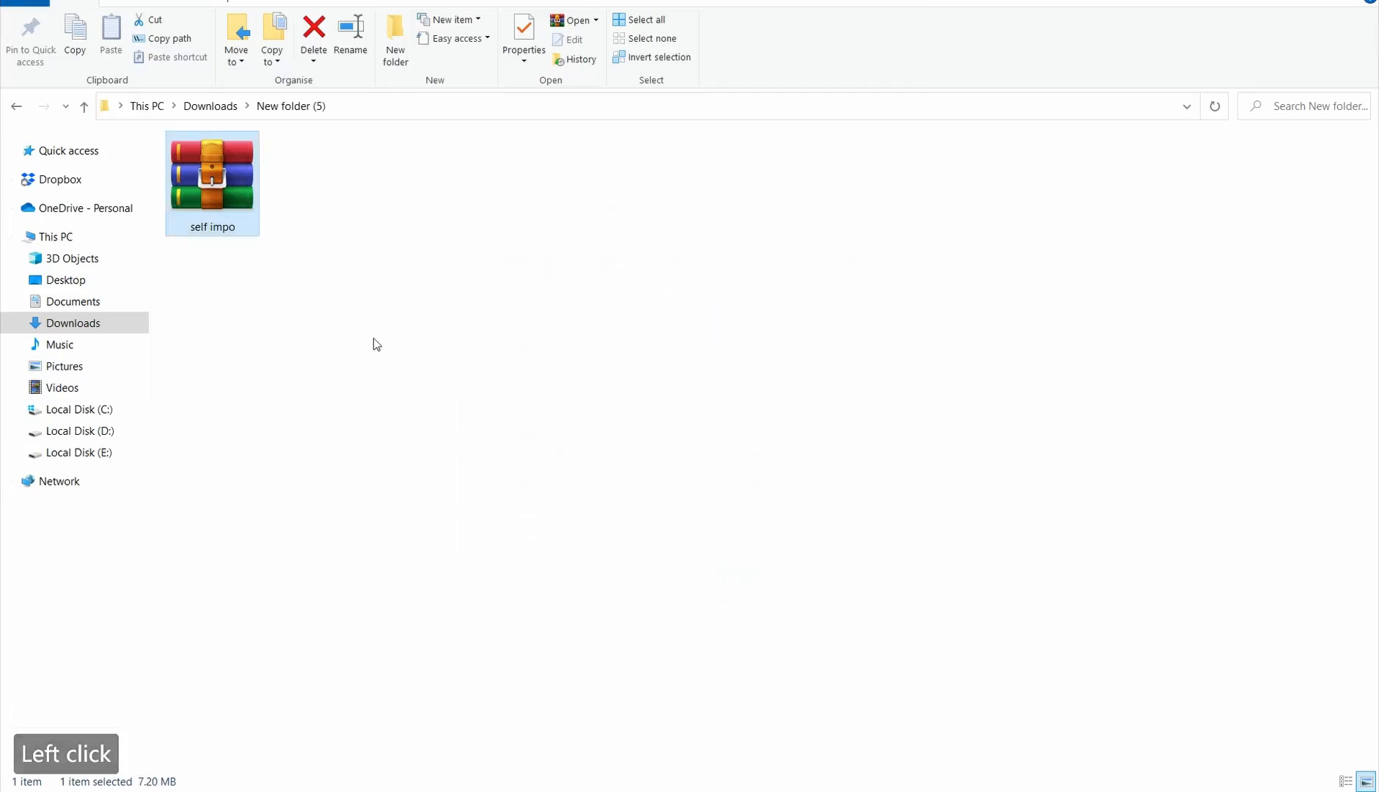
{"action": "left_click", "coordinate": [429, 454]}
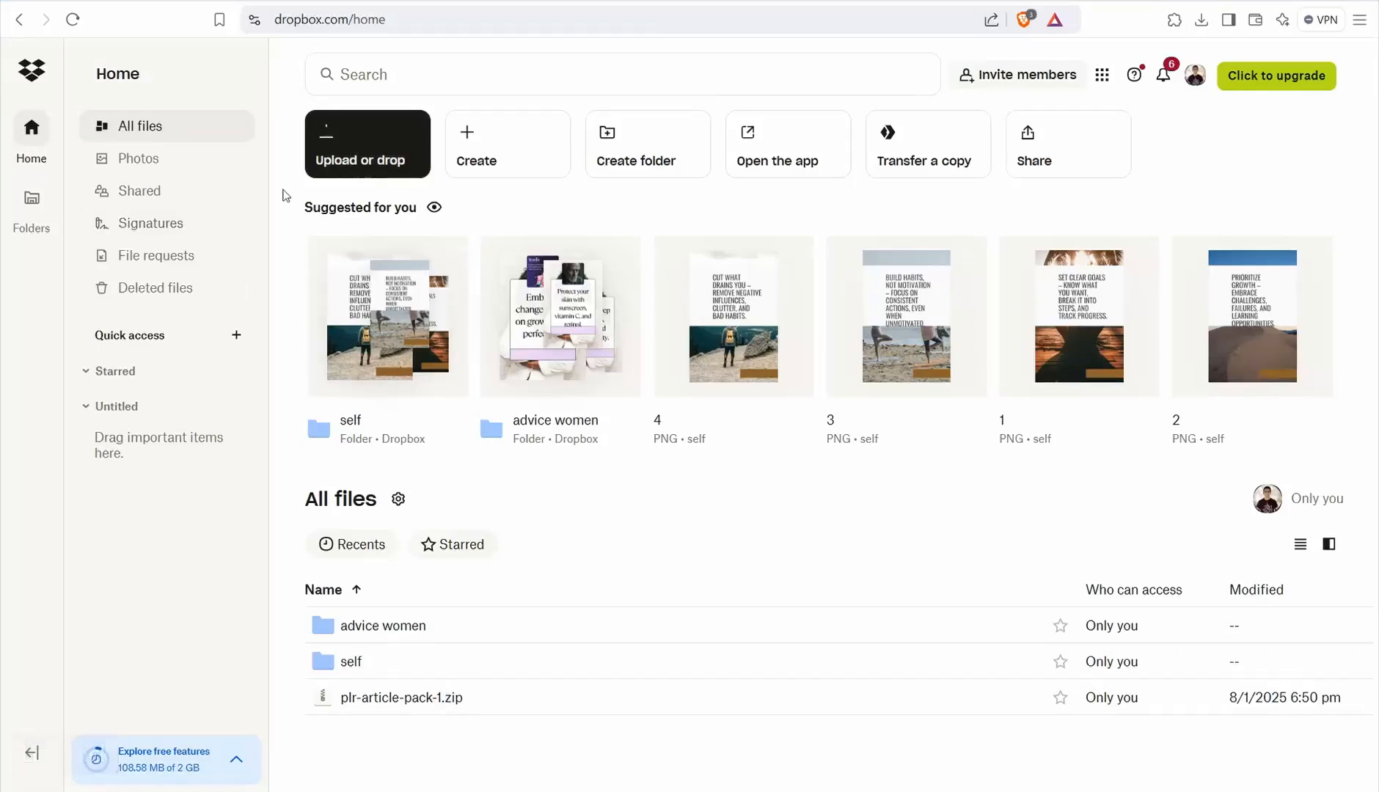
In Dropbox, start a folder upload for the pin images.
{"action": "left_click", "coordinate": [342, 152]}
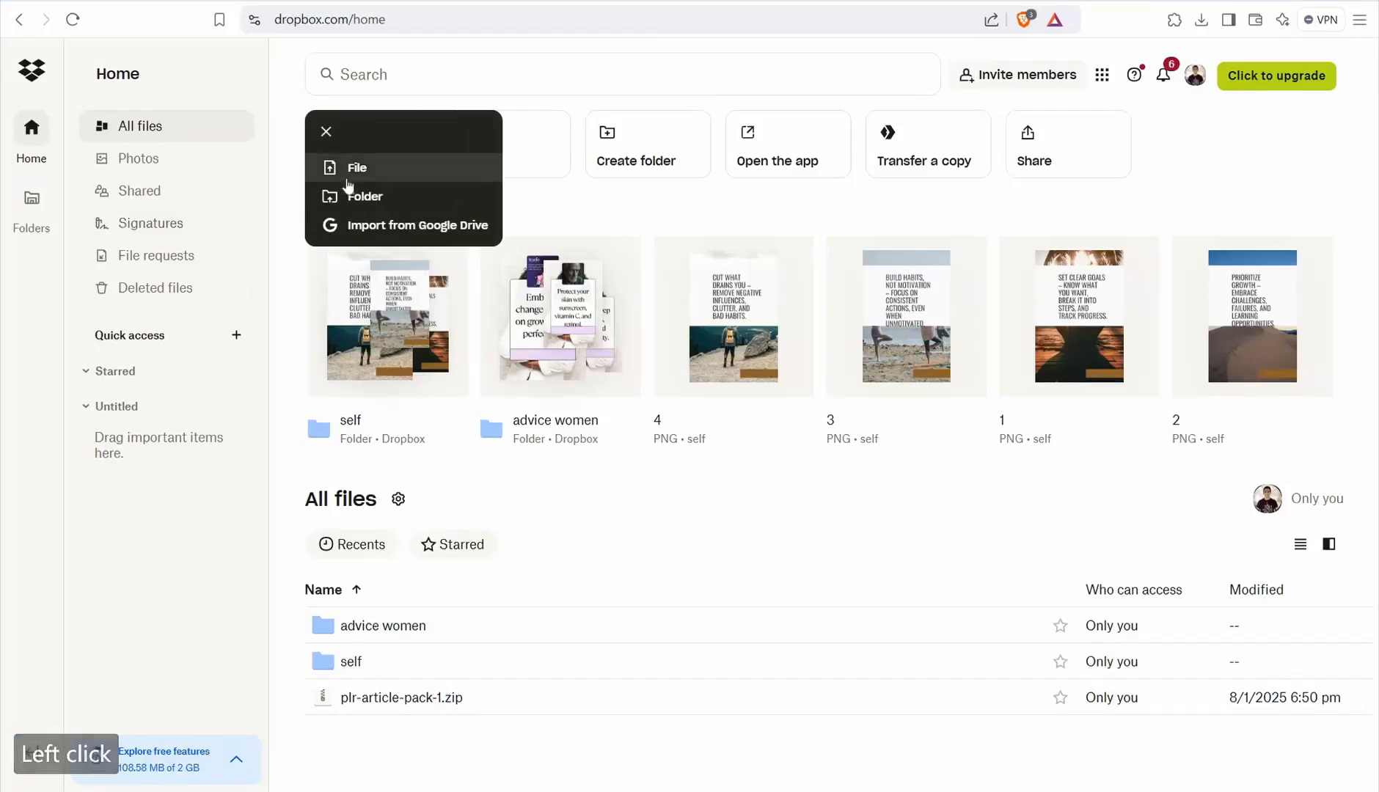
{"action": "left_click", "coordinate": [327, 193]}
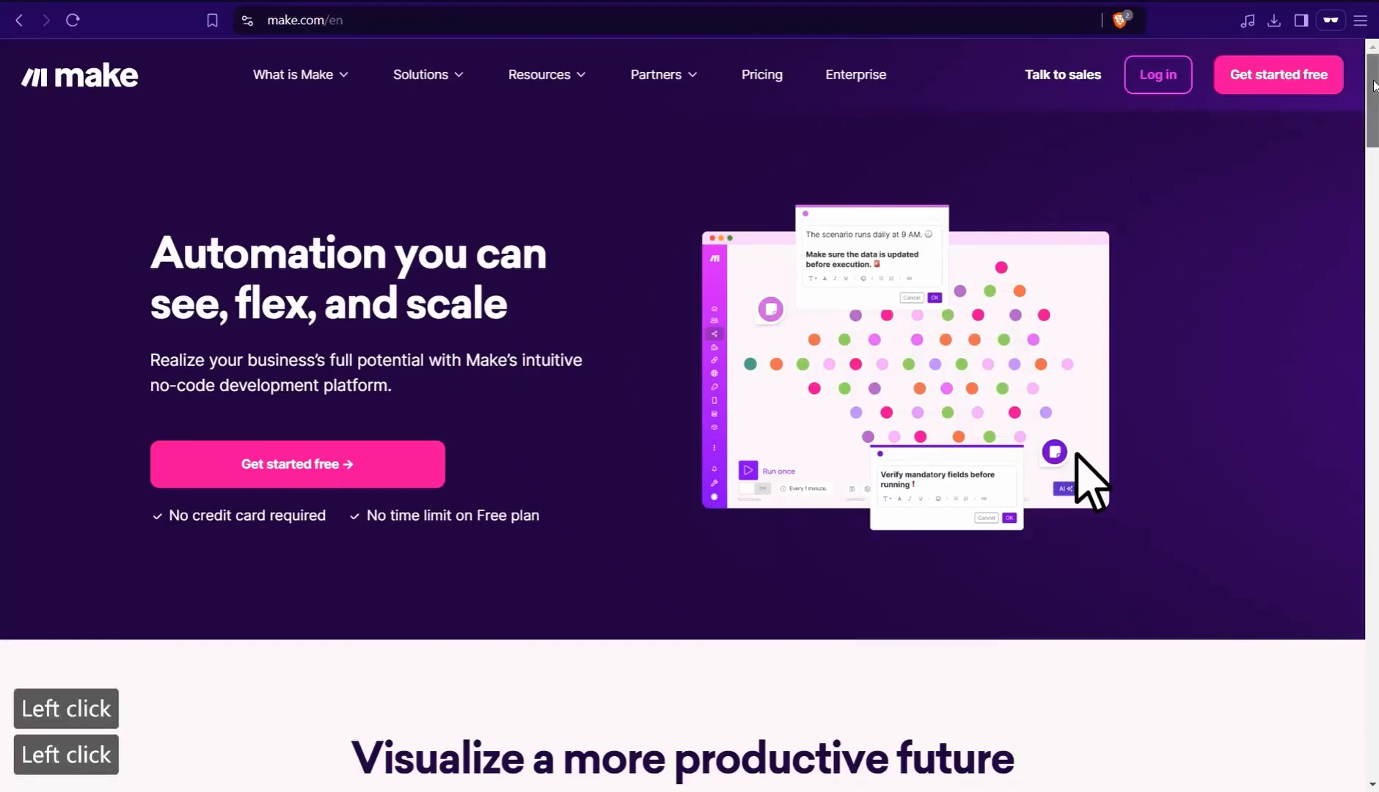
In Make, search the apps for "re" and add the Flow Control Repeater as the new scenario's first module.
{"action": "left_click_drag", "start_coordinate": [1376, 87], "coordinate": [1376, 312]}
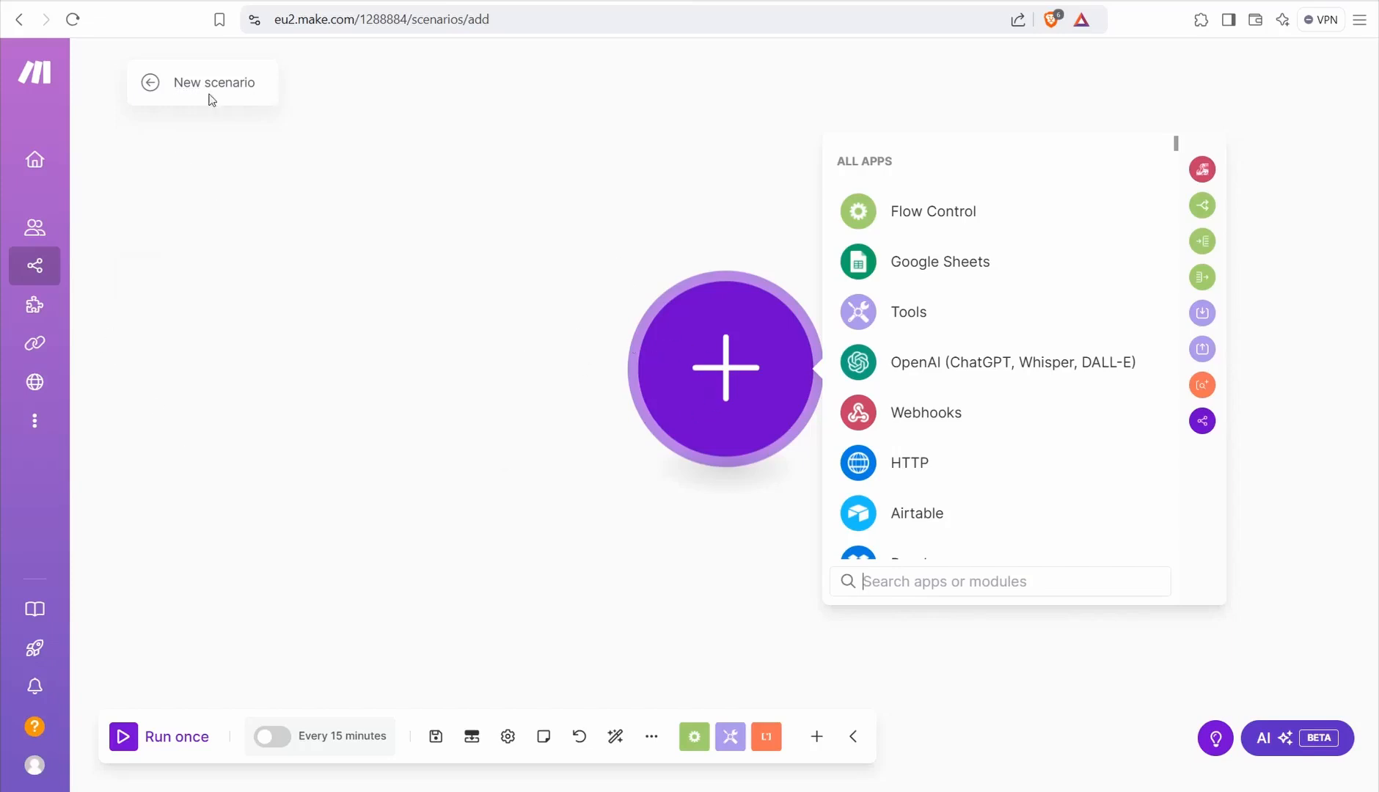
{"action": "scroll", "coordinate": [932, 388], "scroll_direction": "down", "scroll_amount": 2}
{"action": "scroll", "coordinate": [932, 388], "scroll_direction": "up", "scroll_amount": 2}
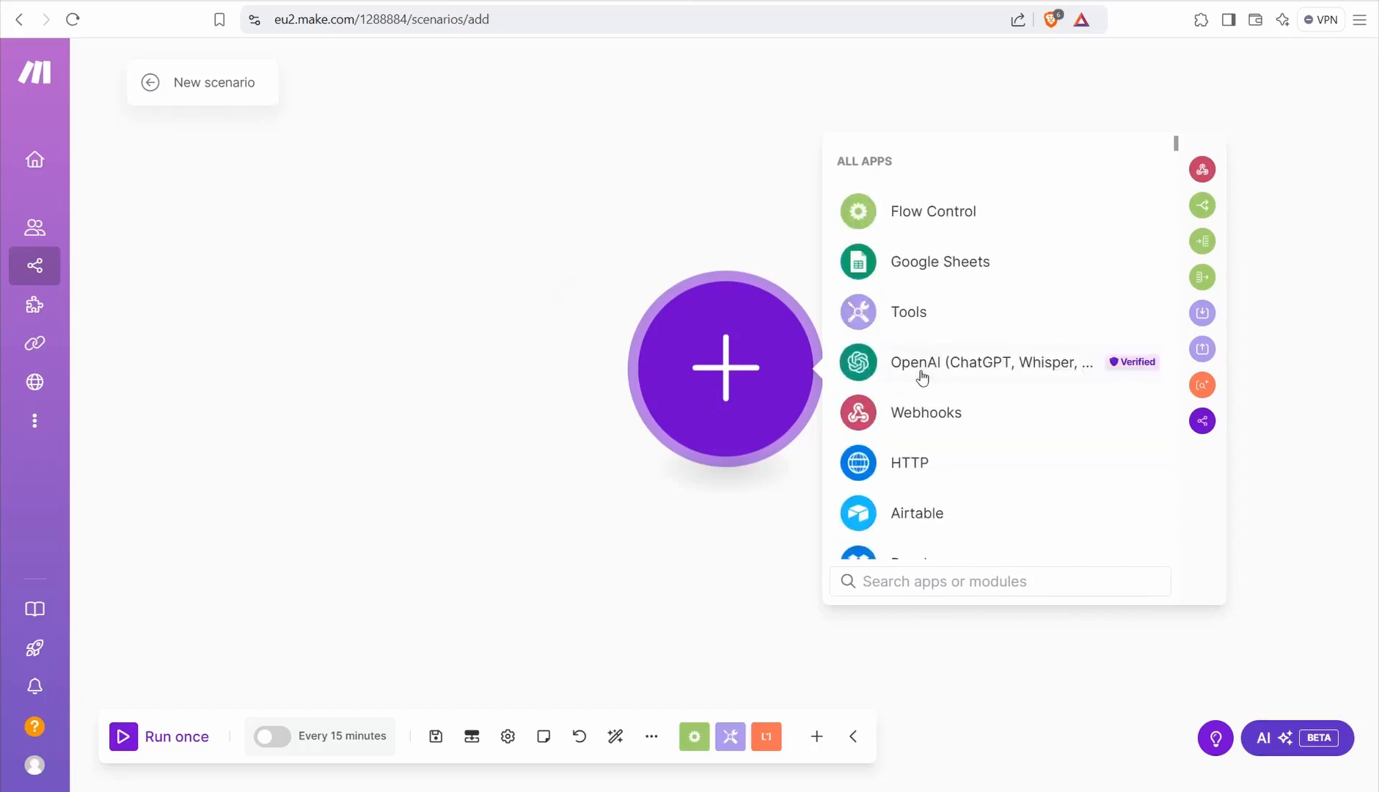
{"action": "type", "text": "re"}
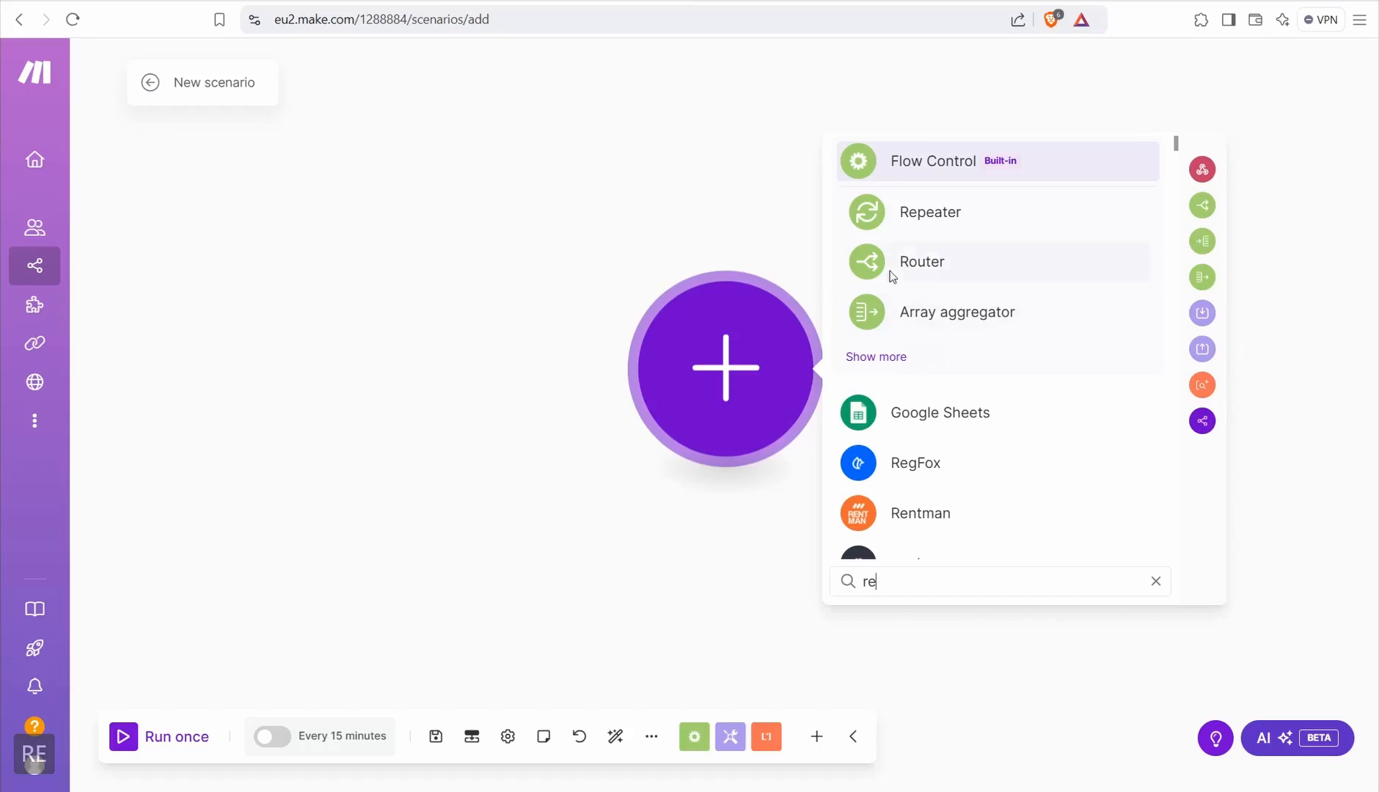
{"action": "left_click", "coordinate": [942, 215]}
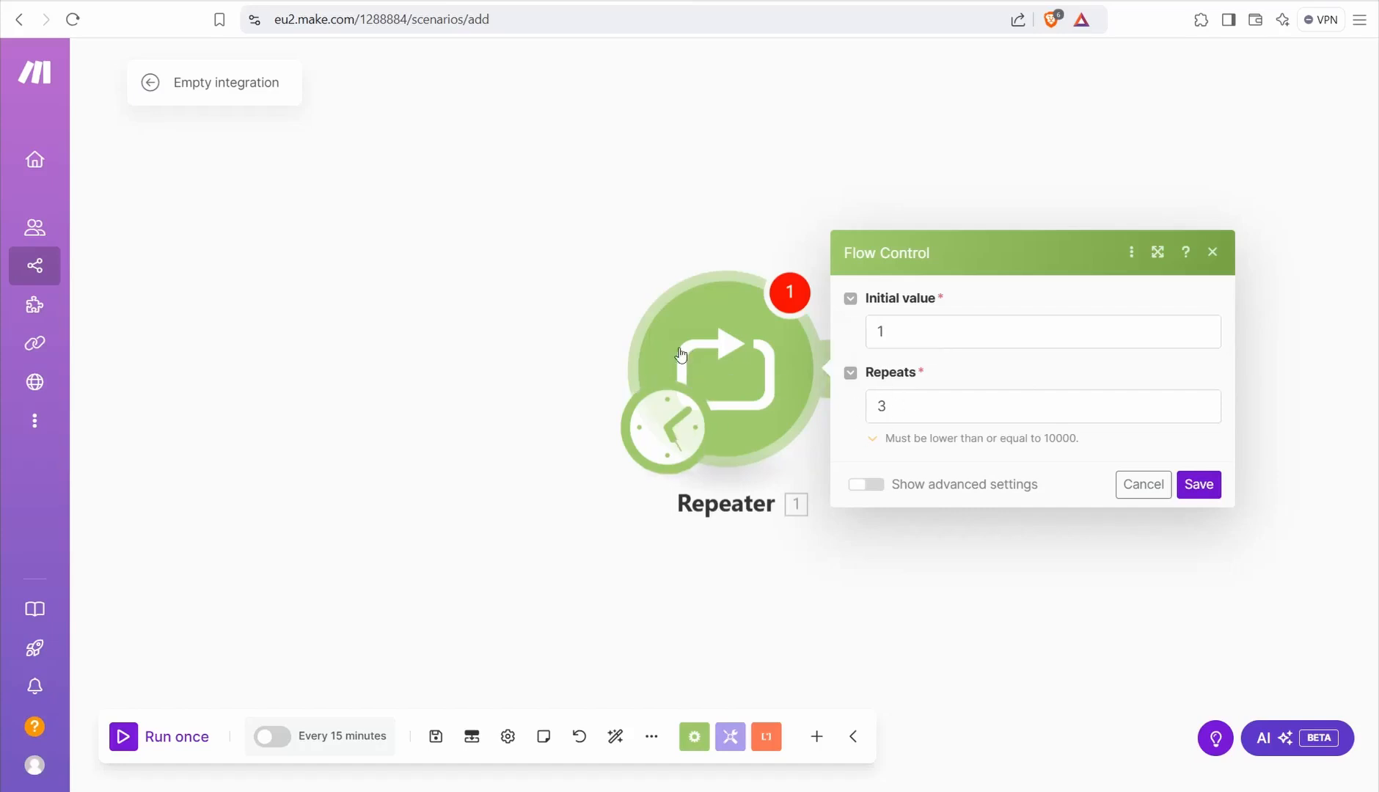
Set the Repeater module's repeats to 5 and save its settings.
{"action": "left_click", "coordinate": [891, 408]}
{"action": "type", "text": "5"}
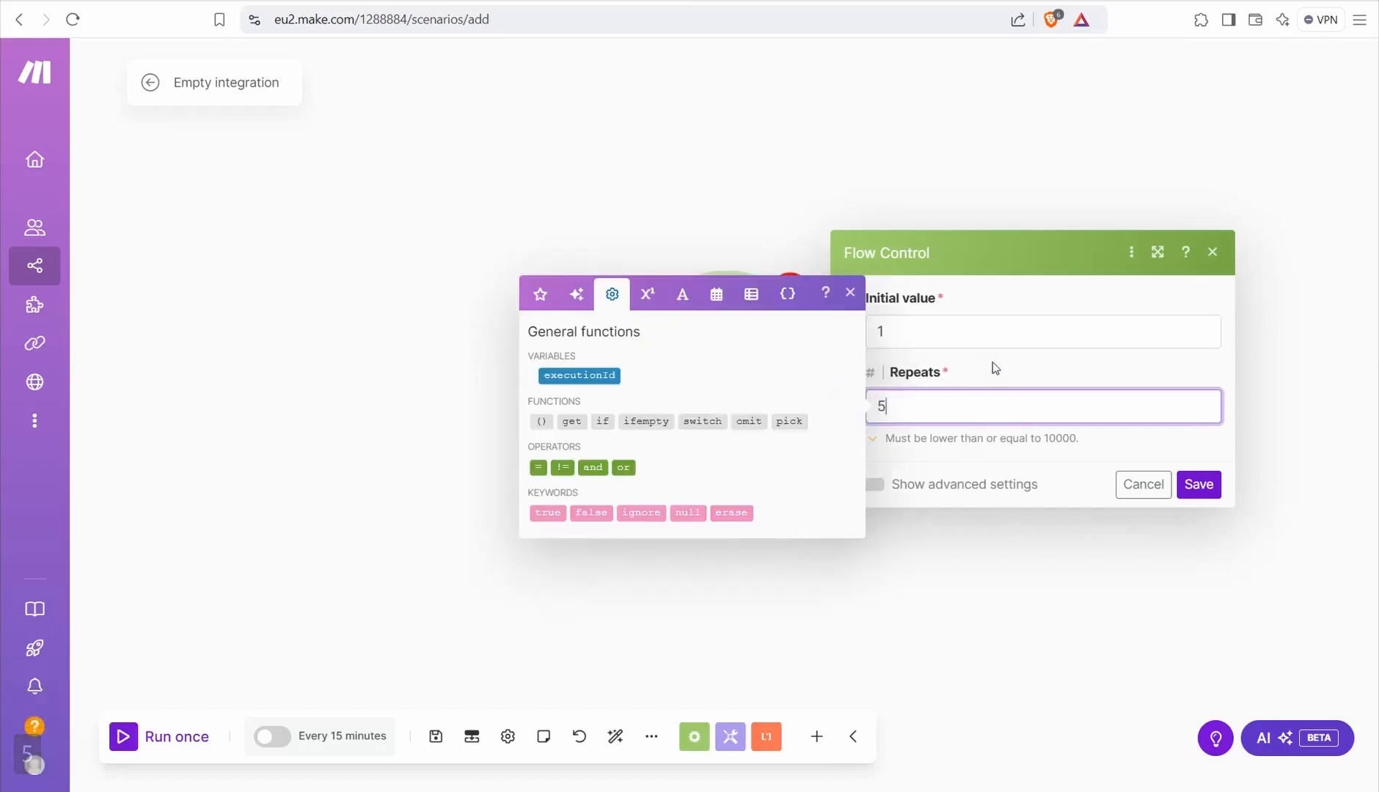
{"action": "left_click", "coordinate": [1037, 372]}
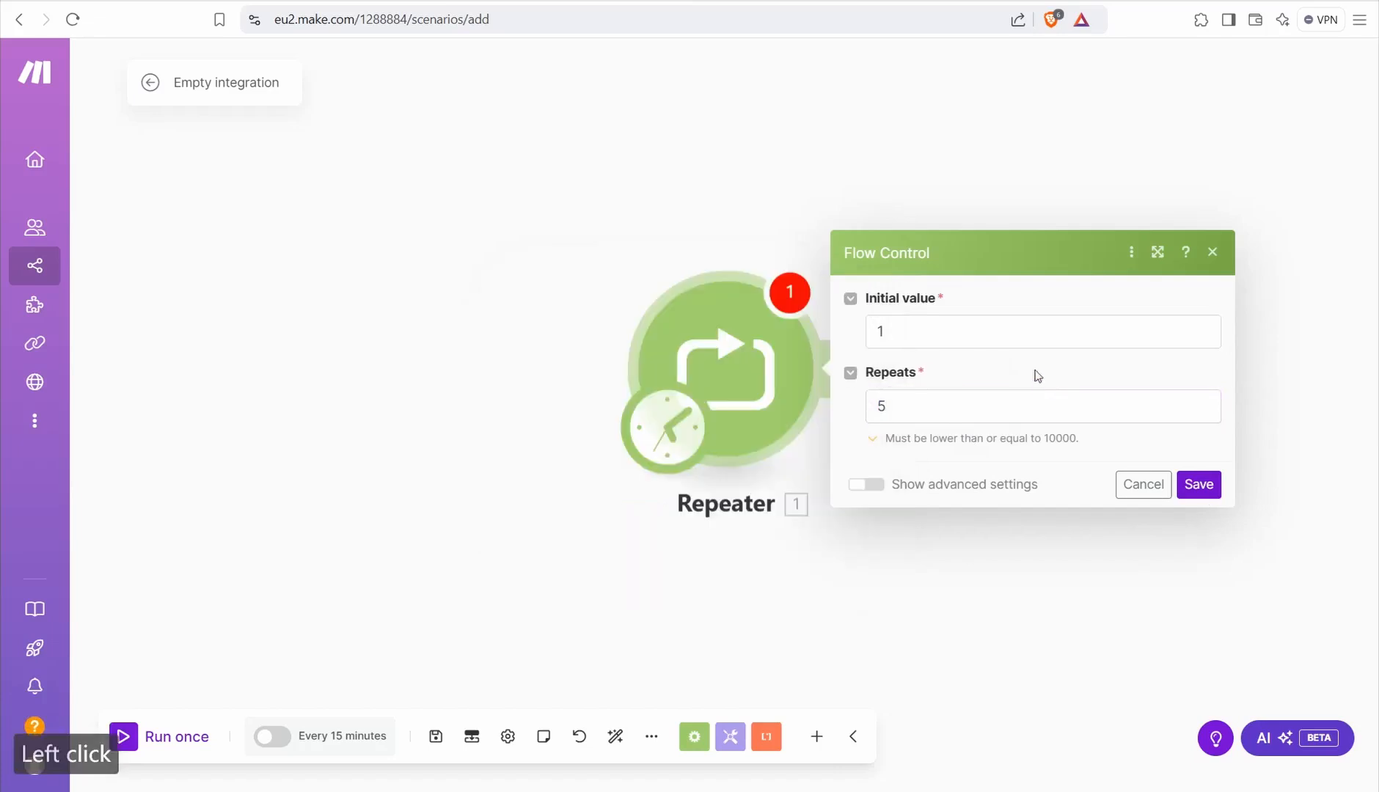
{"action": "left_click", "coordinate": [1199, 487]}
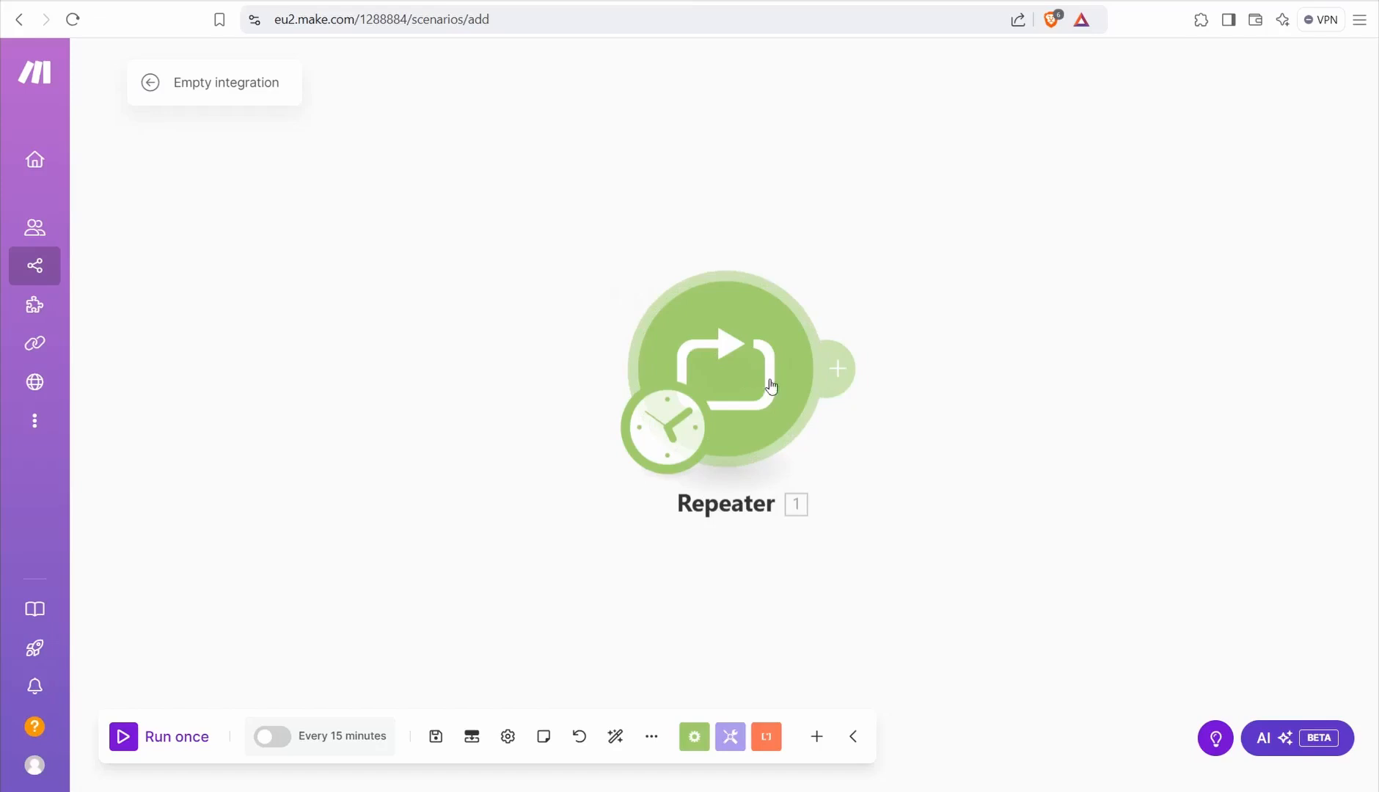
Search the apps for "drop", add a Dropbox Download a File module after the Repeater and authorize a Dropbox connection for it.
{"action": "left_click", "coordinate": [837, 373]}
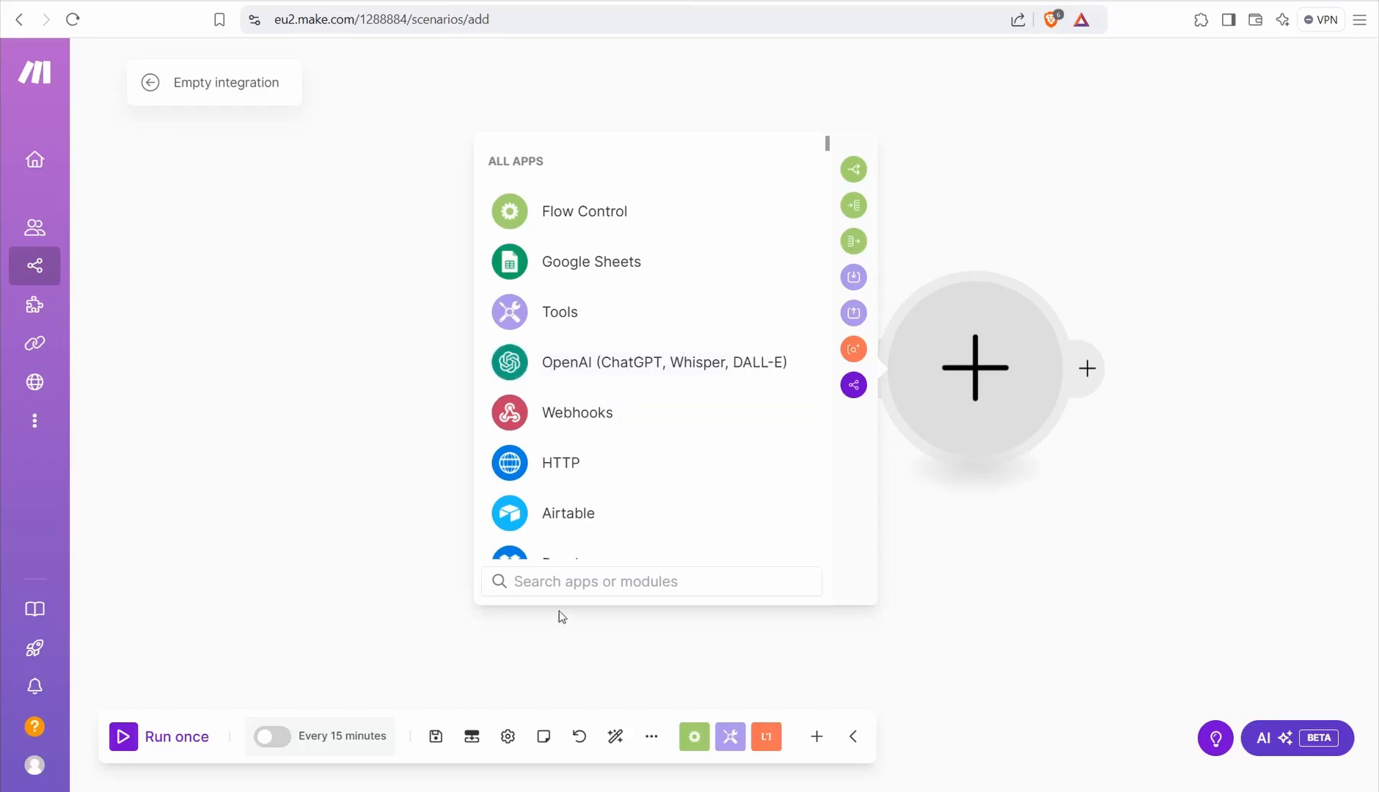
{"action": "type", "text": "drob"}
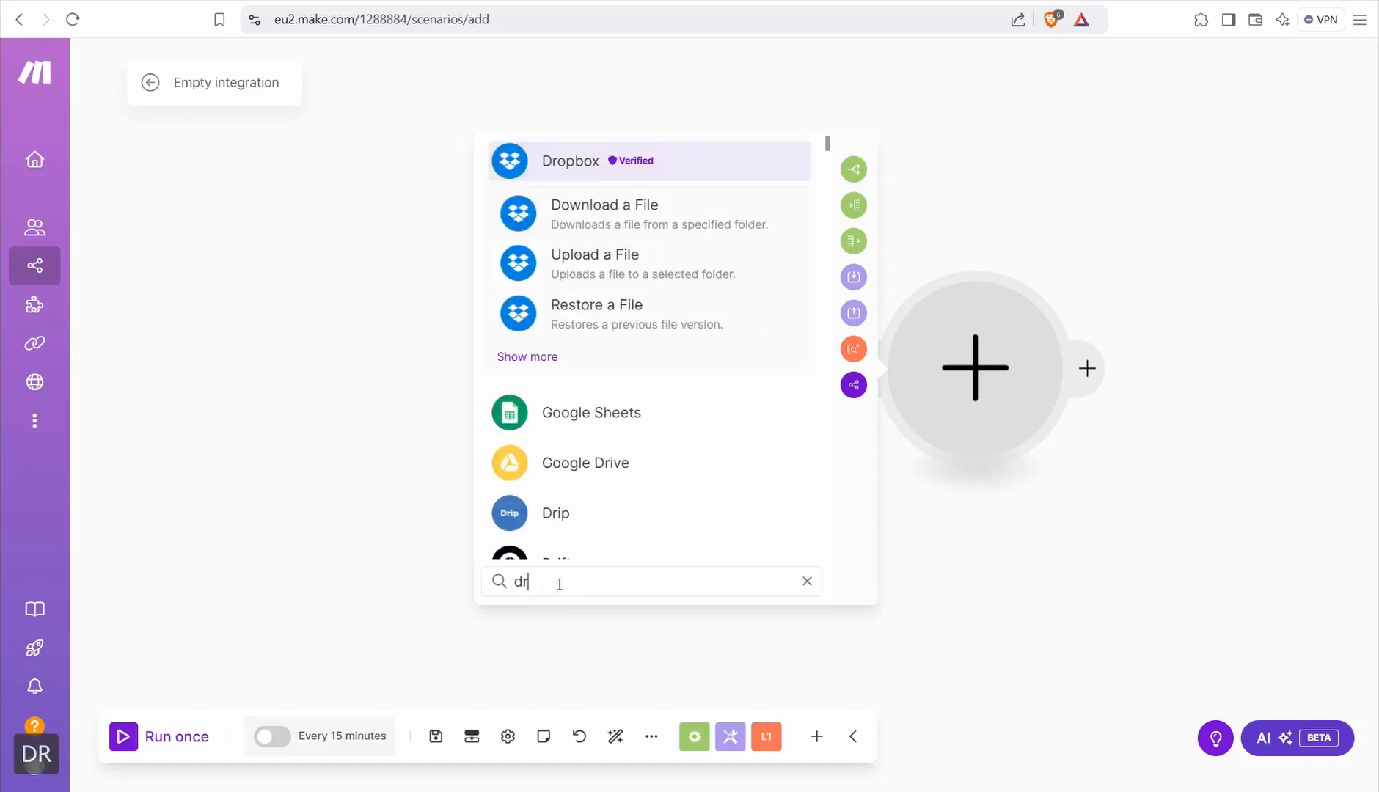
{"action": "key", "text": "BackSpace"}
{"action": "type", "text": "p"}
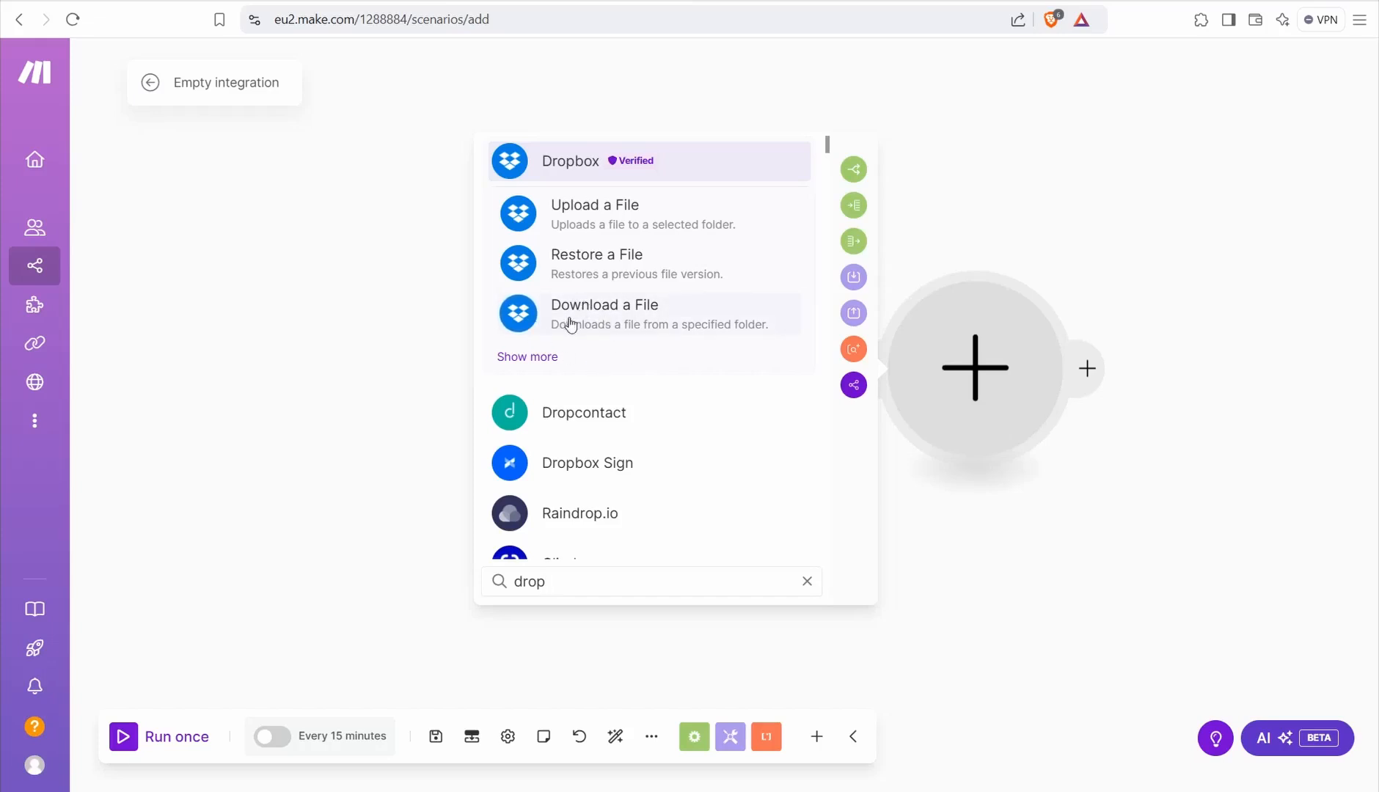
{"action": "left_click", "coordinate": [572, 316]}
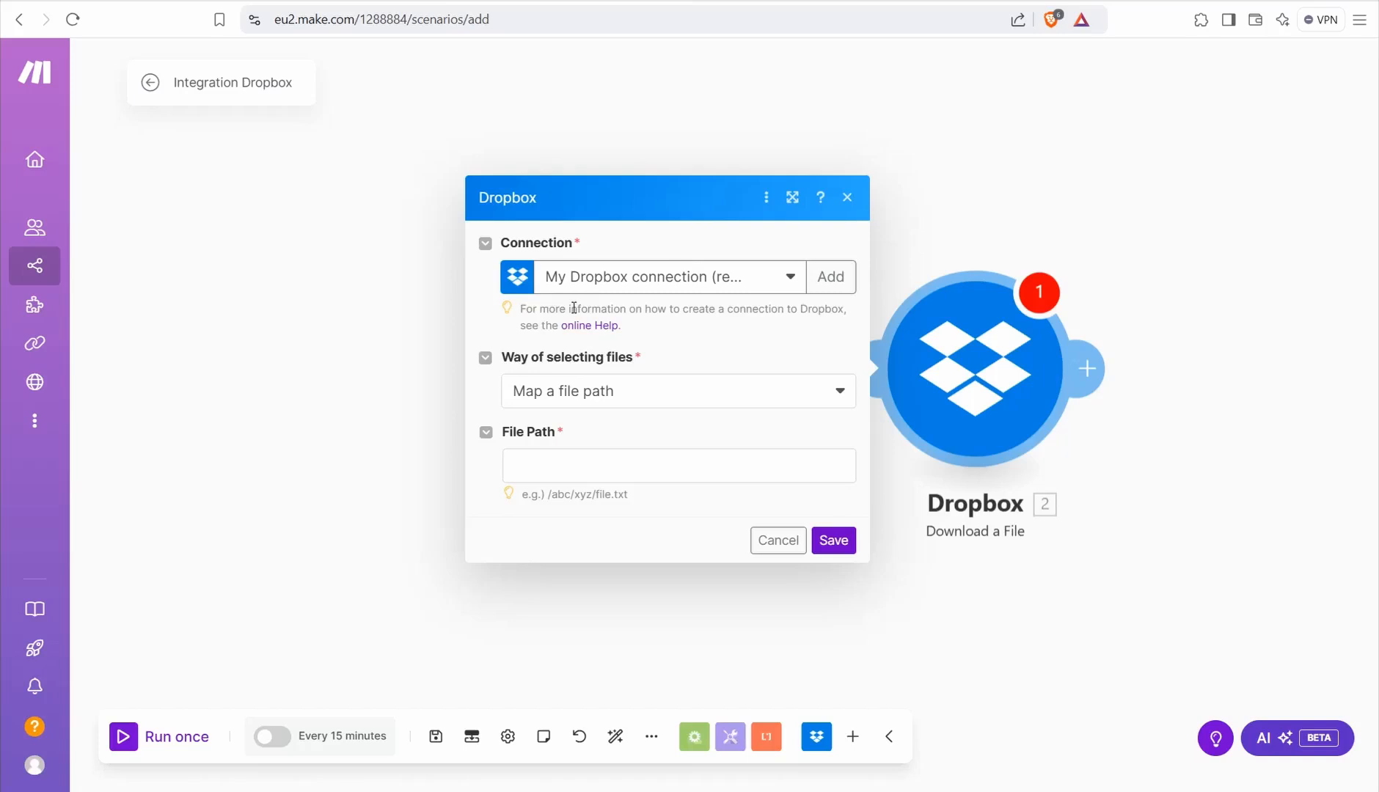
{"action": "left_click", "coordinate": [822, 285]}
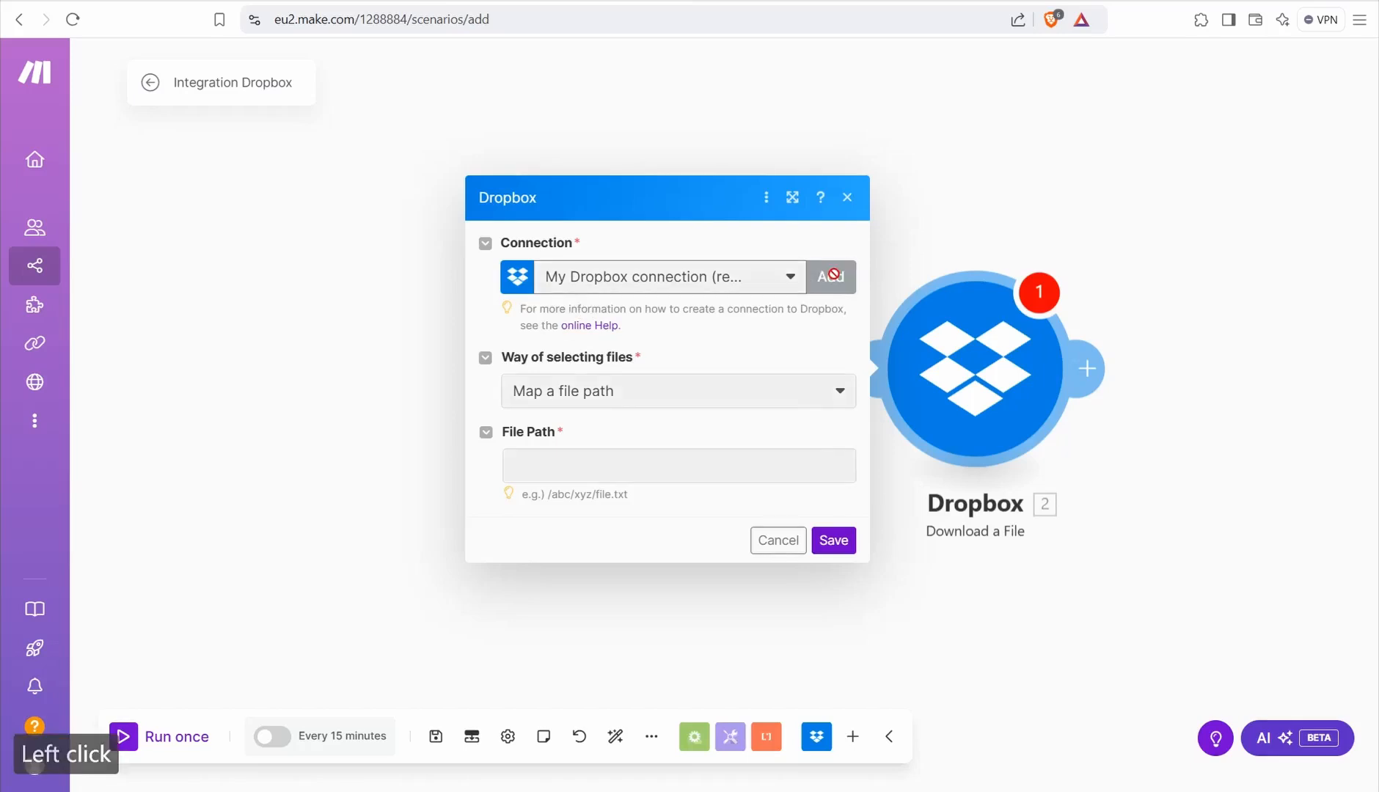
{"action": "left_click", "coordinate": [1226, 420]}
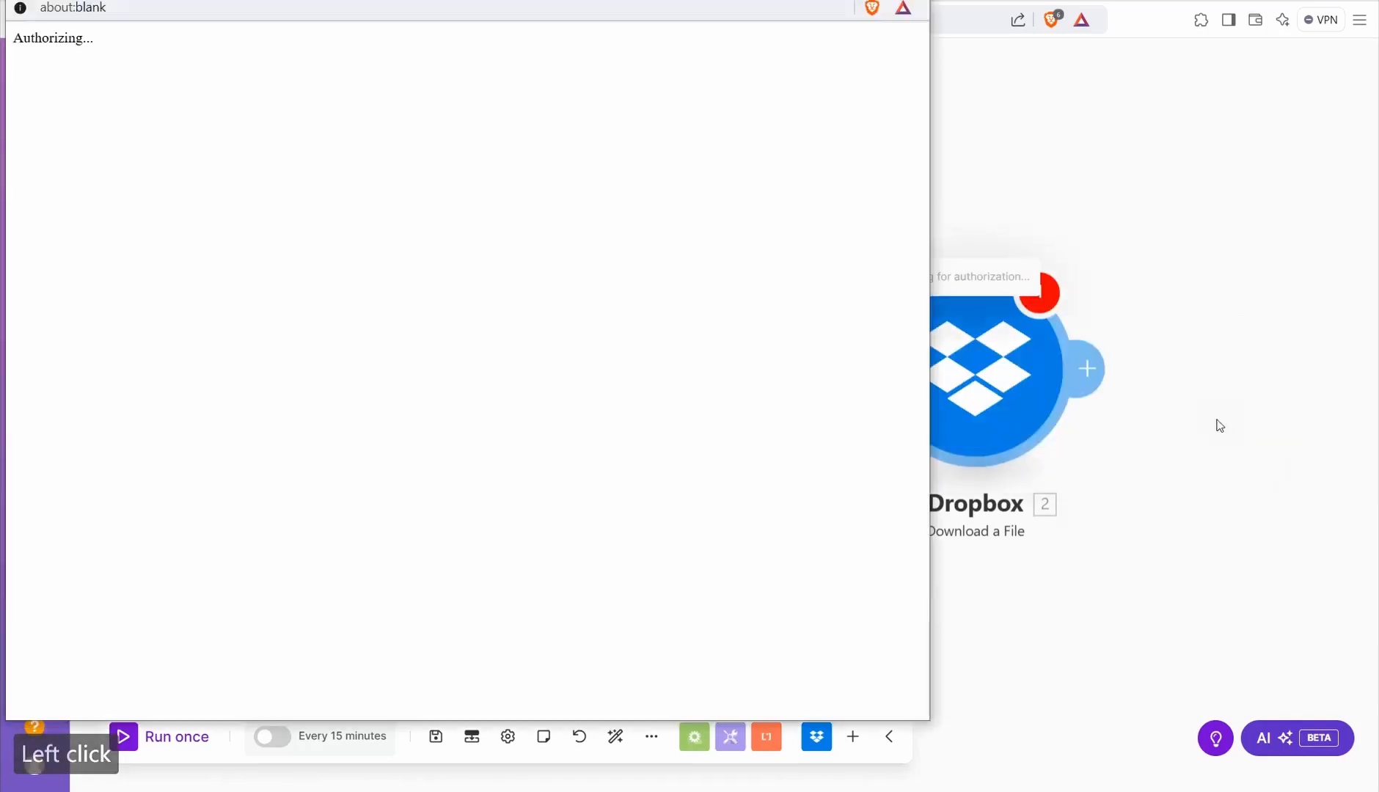
Set the Dropbox module's way of selecting files to "Select a file" and choose 1.png from the self impo folder.
{"action": "left_click", "coordinate": [838, 392]}
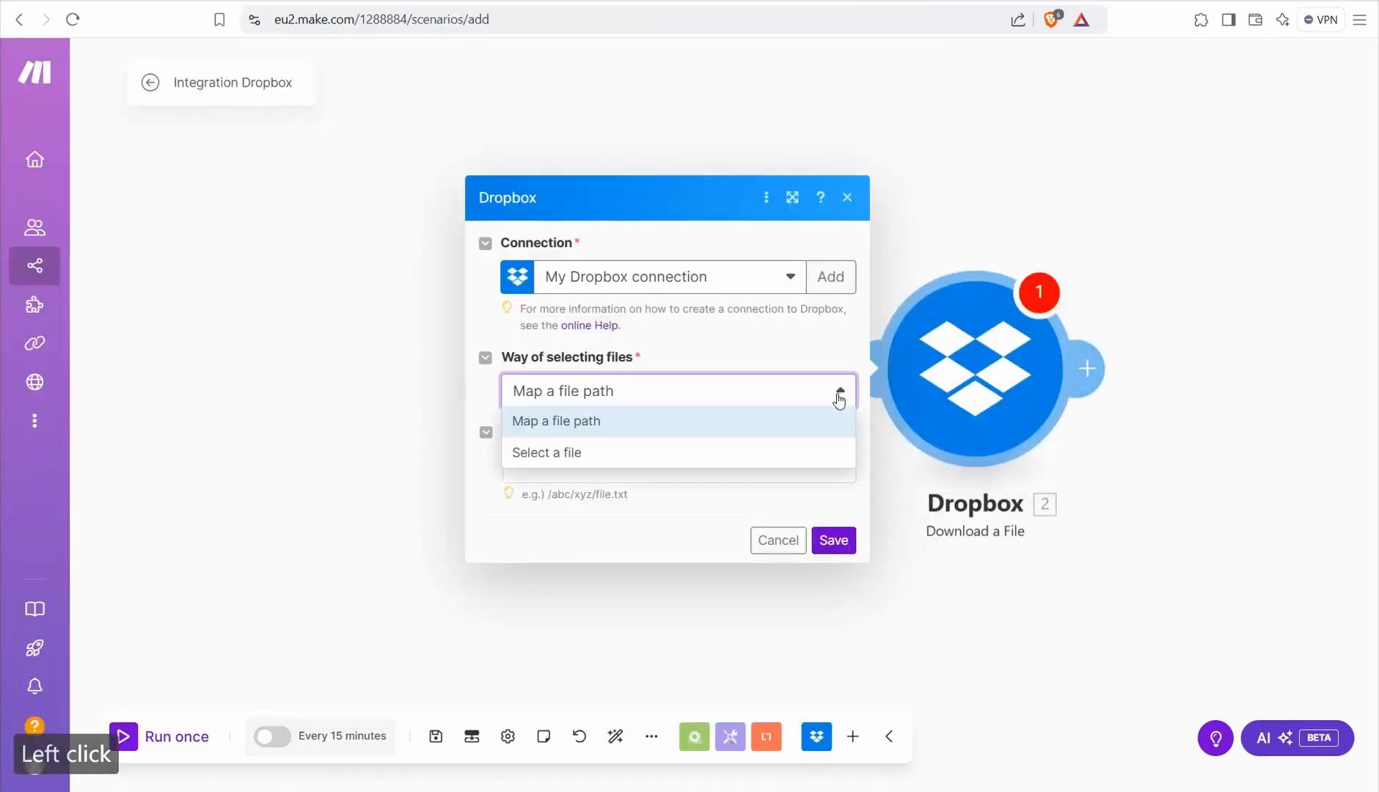
{"action": "left_click", "coordinate": [534, 453]}
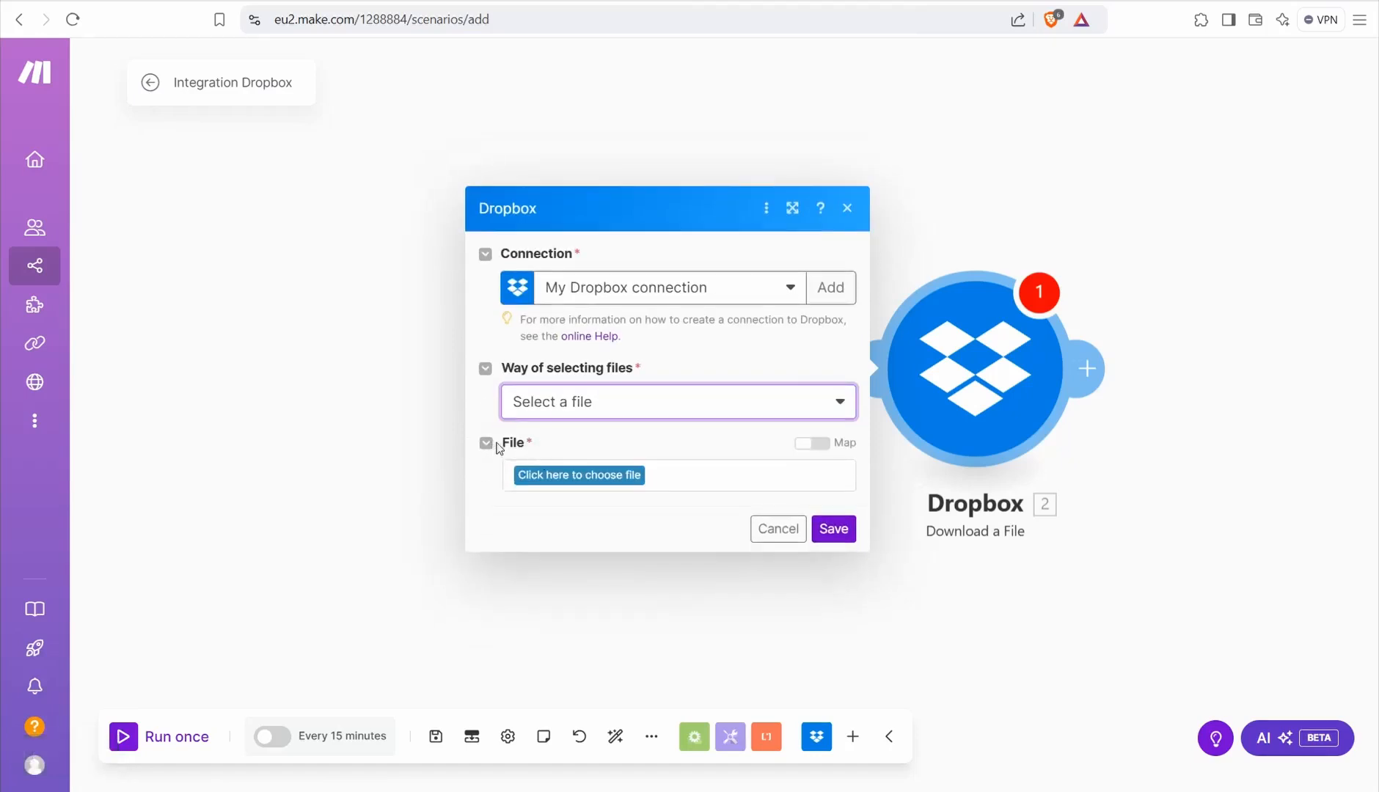
{"action": "left_click", "coordinate": [582, 477]}
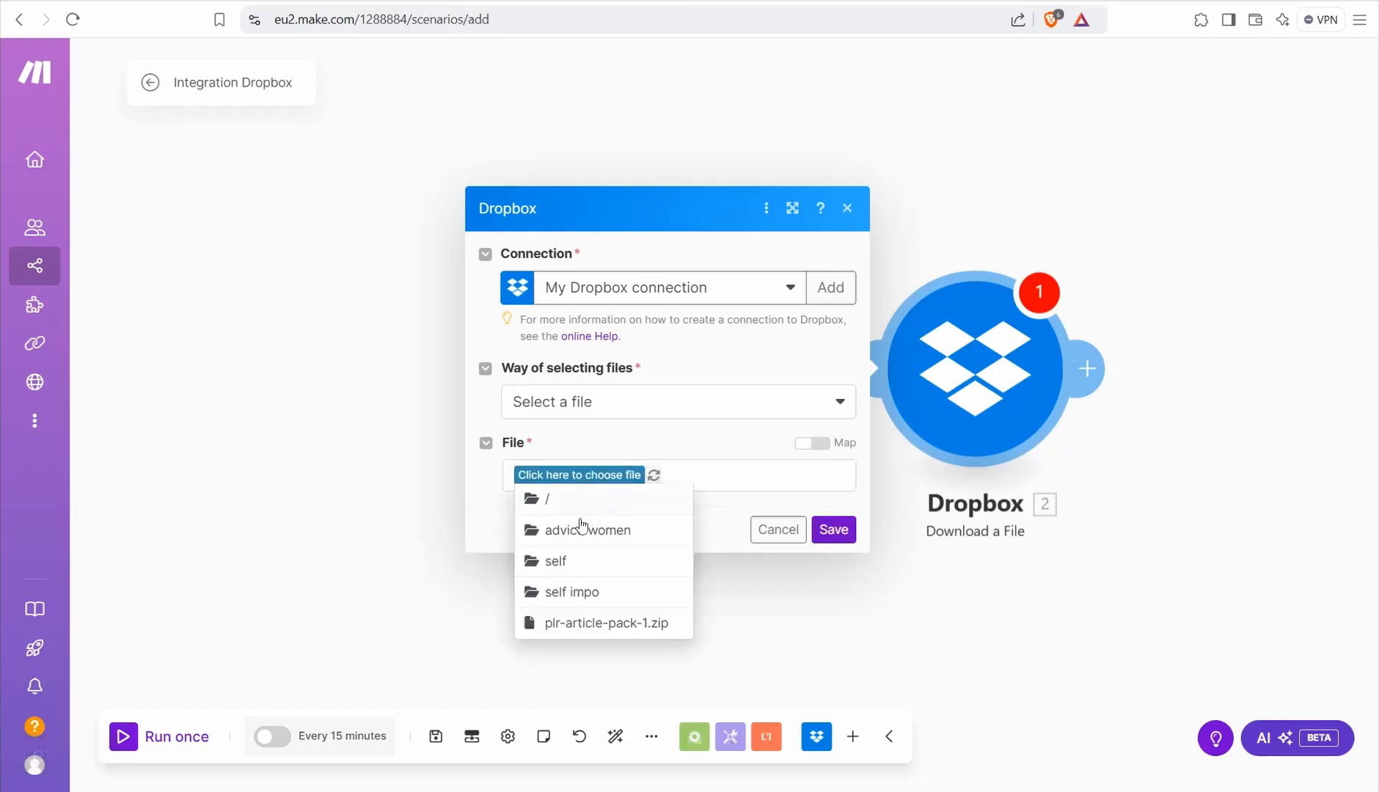
{"action": "left_click", "coordinate": [571, 592]}
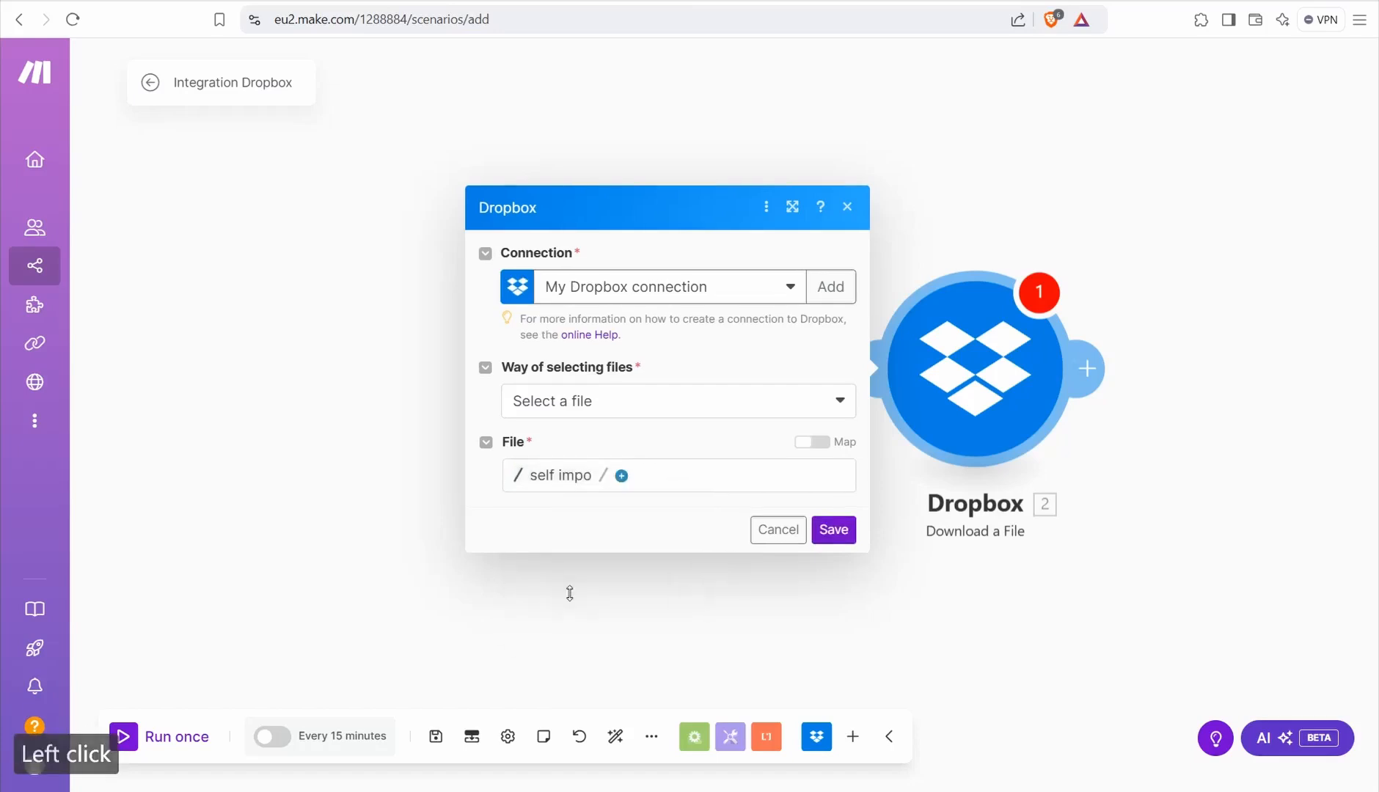
{"action": "left_click", "coordinate": [621, 477]}
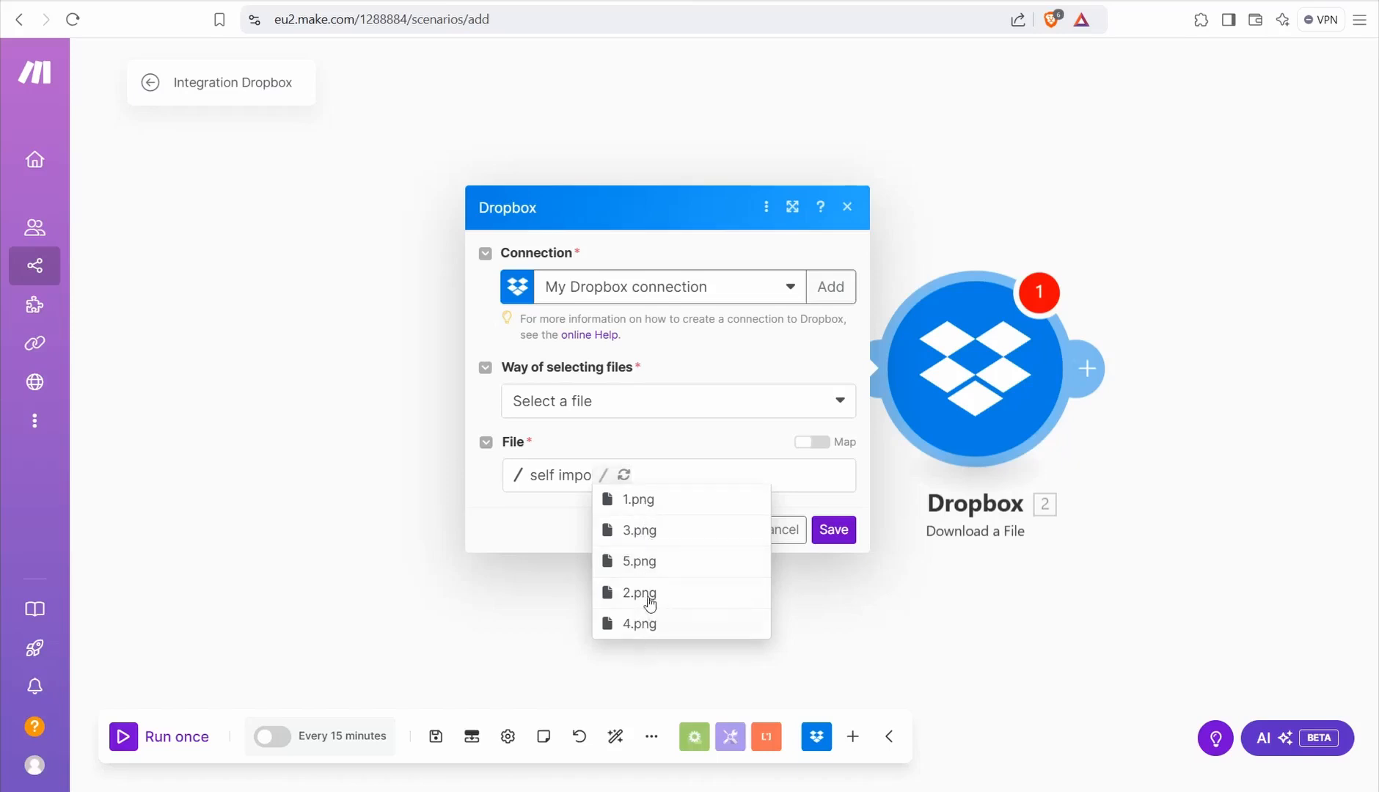
{"action": "left_click", "coordinate": [646, 505]}
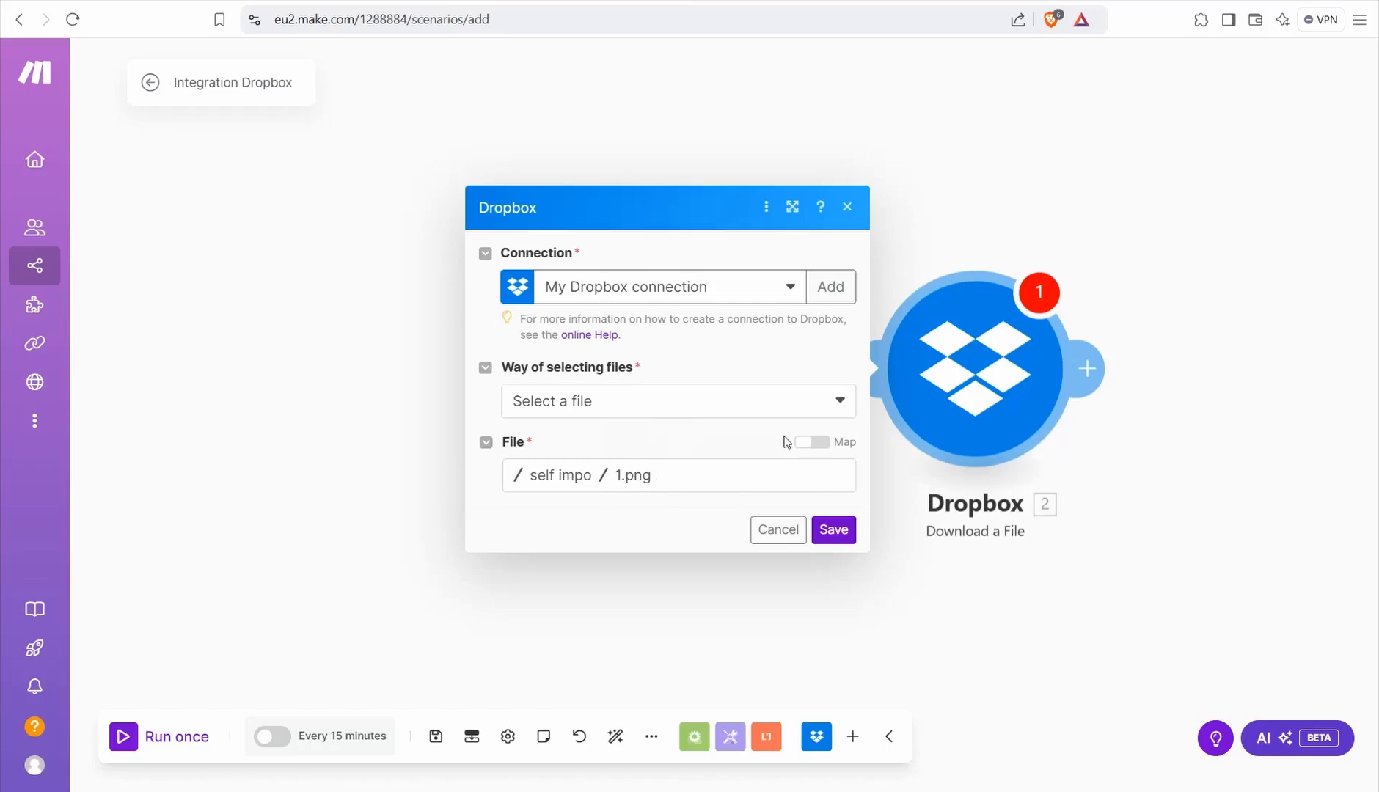
Enable mapping for the Dropbox file, replace the 1 in /self impo/1.png with the Repeater's i variable, and save the module.
{"action": "left_click", "coordinate": [821, 450]}
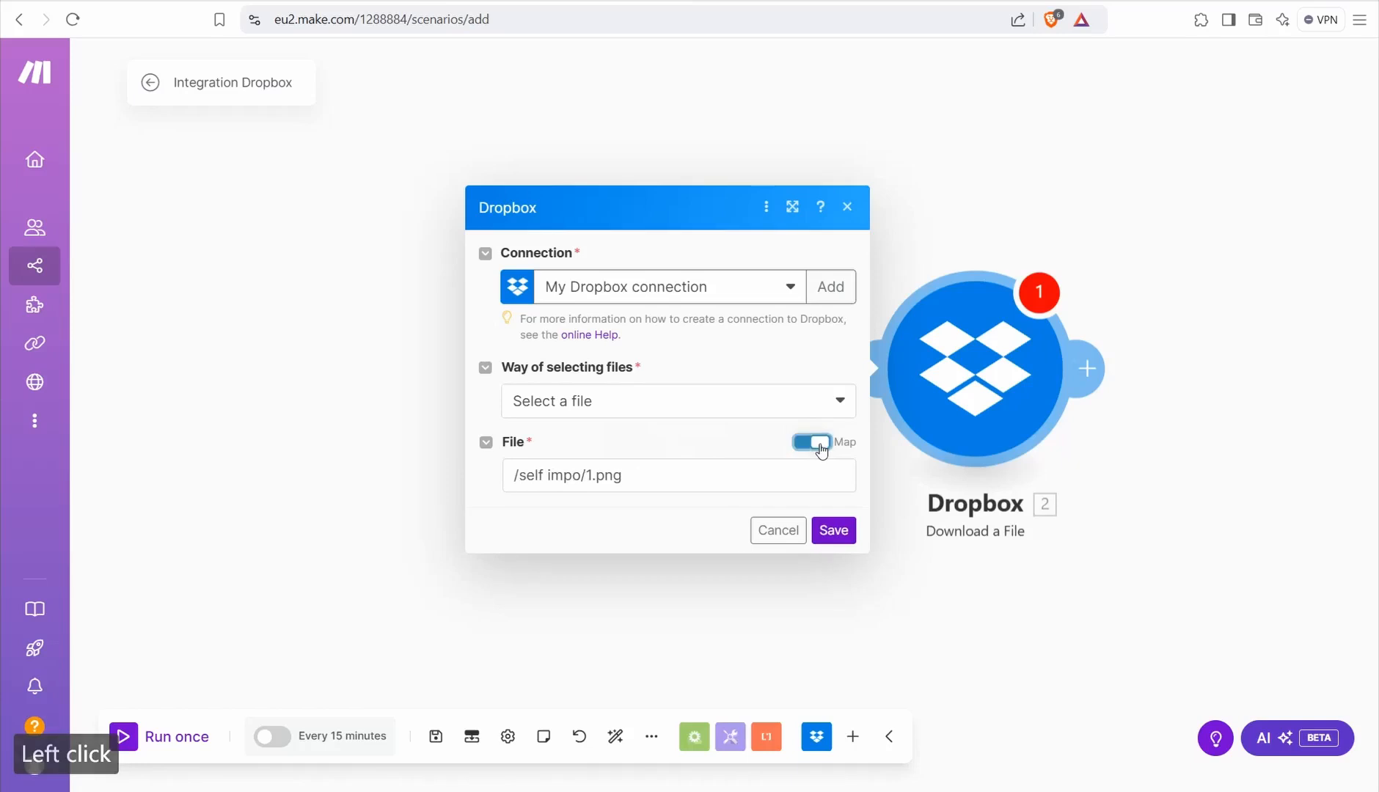
{"action": "left_click", "coordinate": [592, 477]}
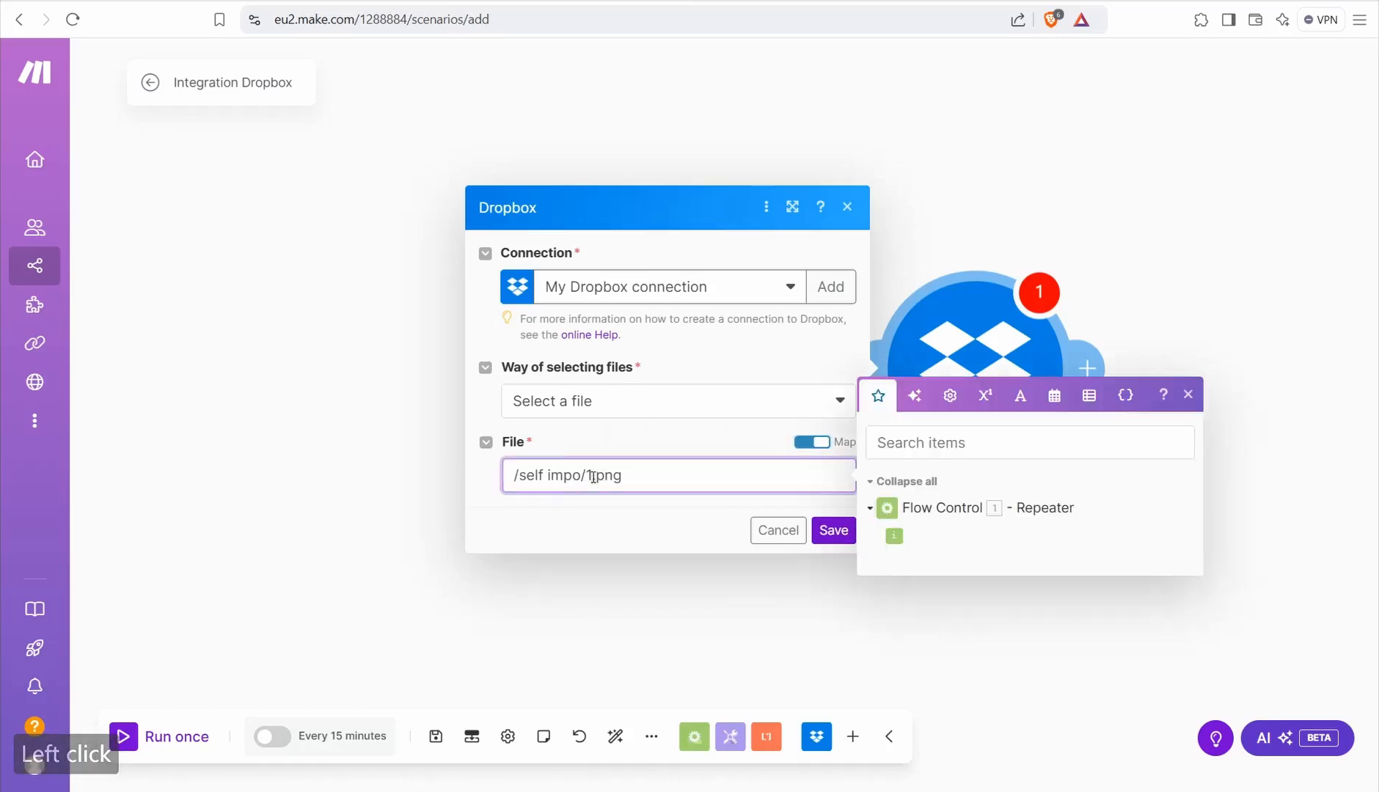
{"action": "key", "text": "BackSpace"}
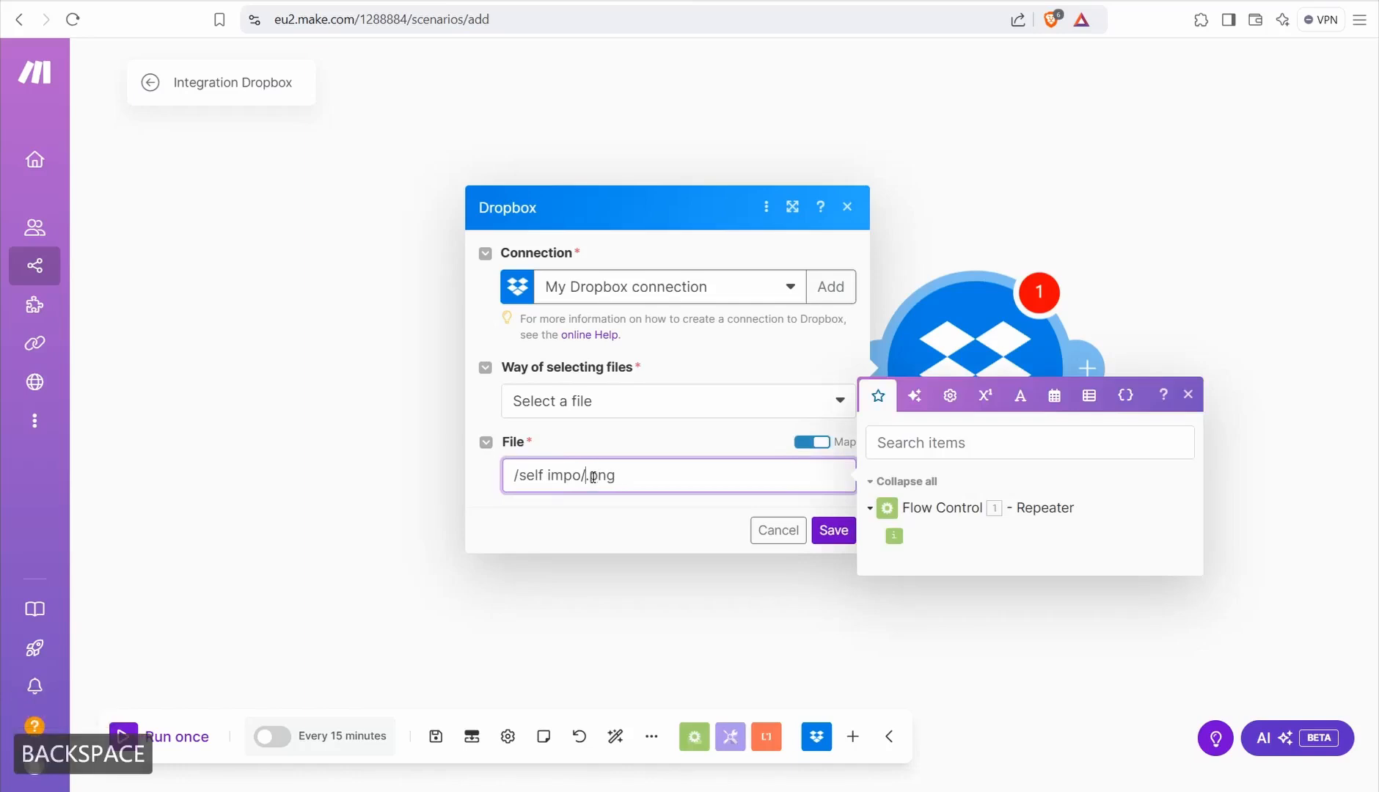
{"action": "left_click", "coordinate": [889, 536]}
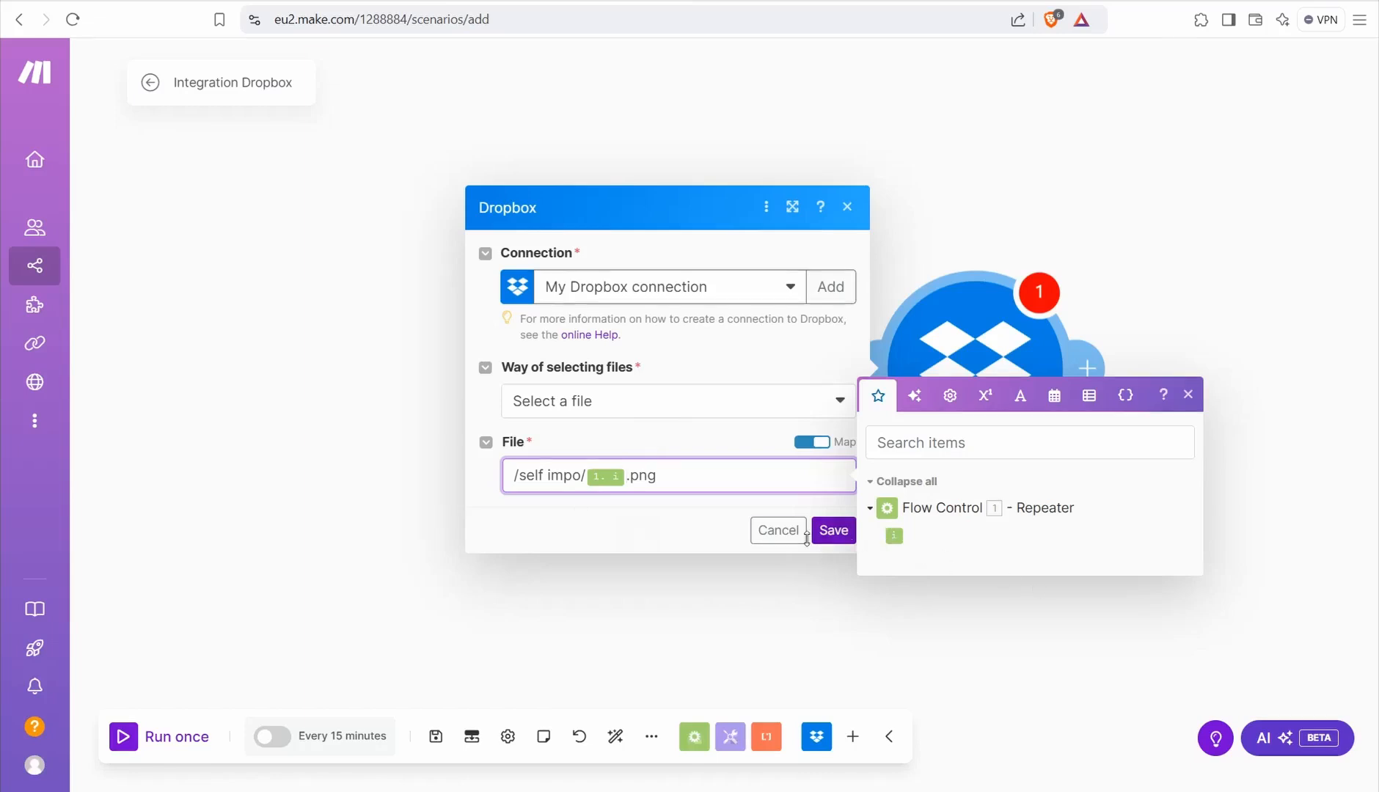
{"action": "left_click", "coordinate": [833, 532]}
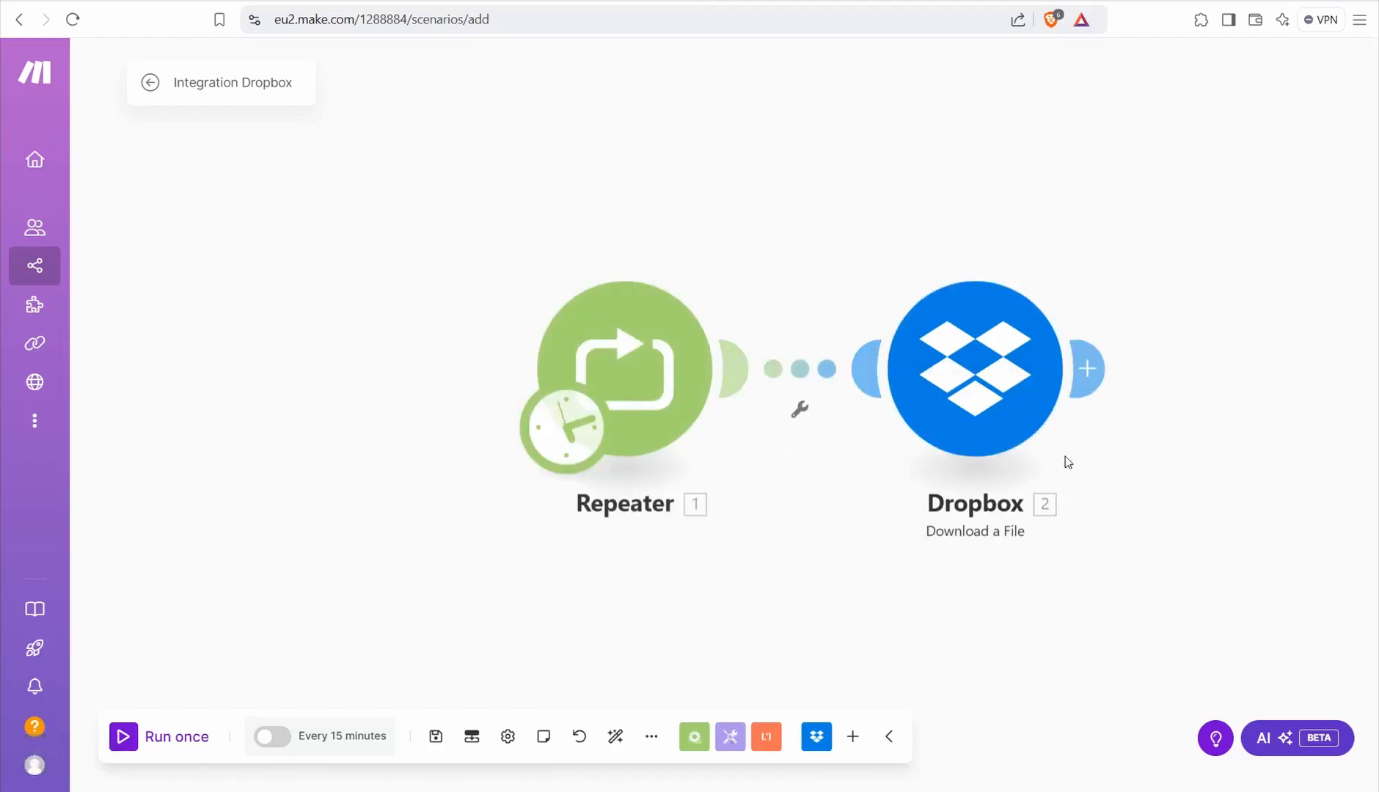
Search for "google sheet sea", add a Google Sheets Search Rows module after Dropbox and add a Google connection to it.
{"action": "left_click", "coordinate": [1095, 372]}
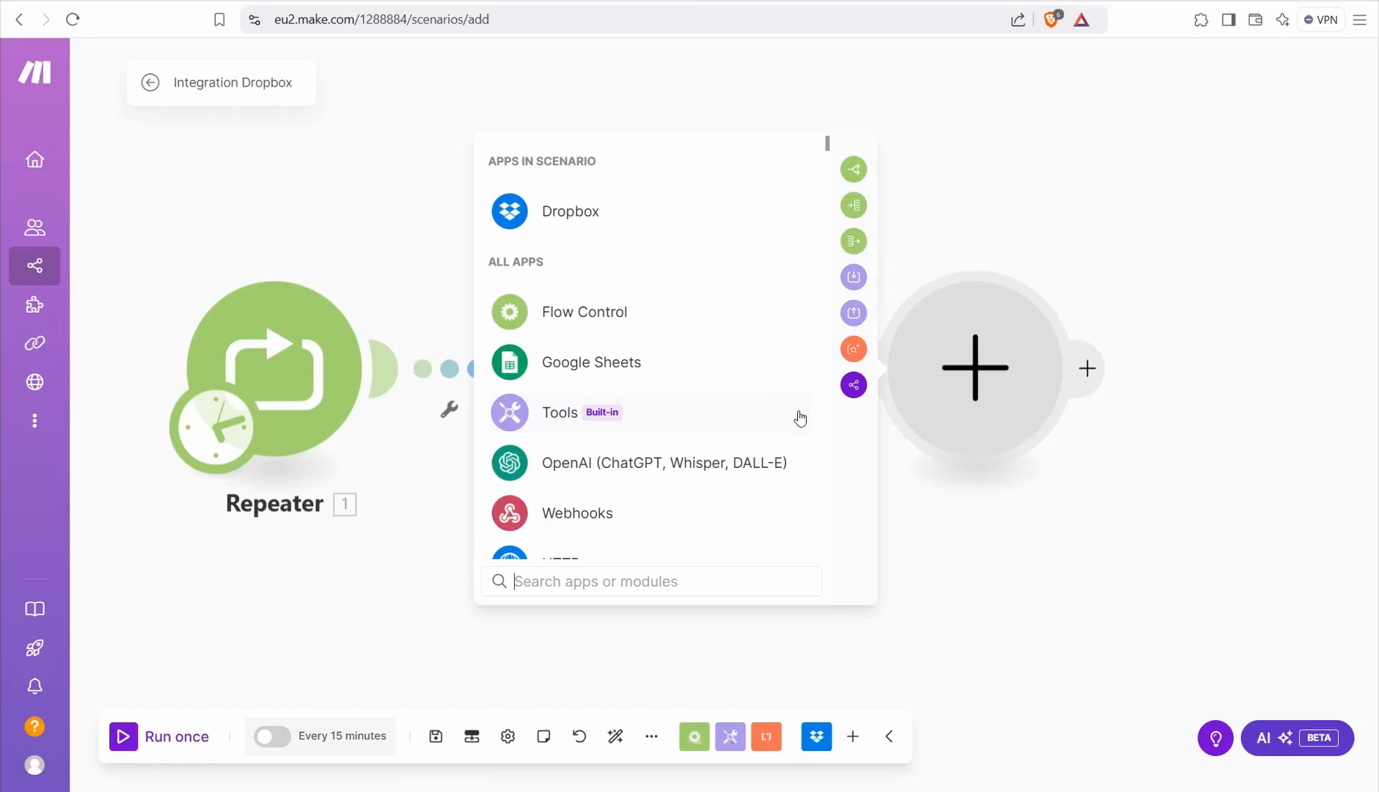
{"action": "type", "text": "google"}
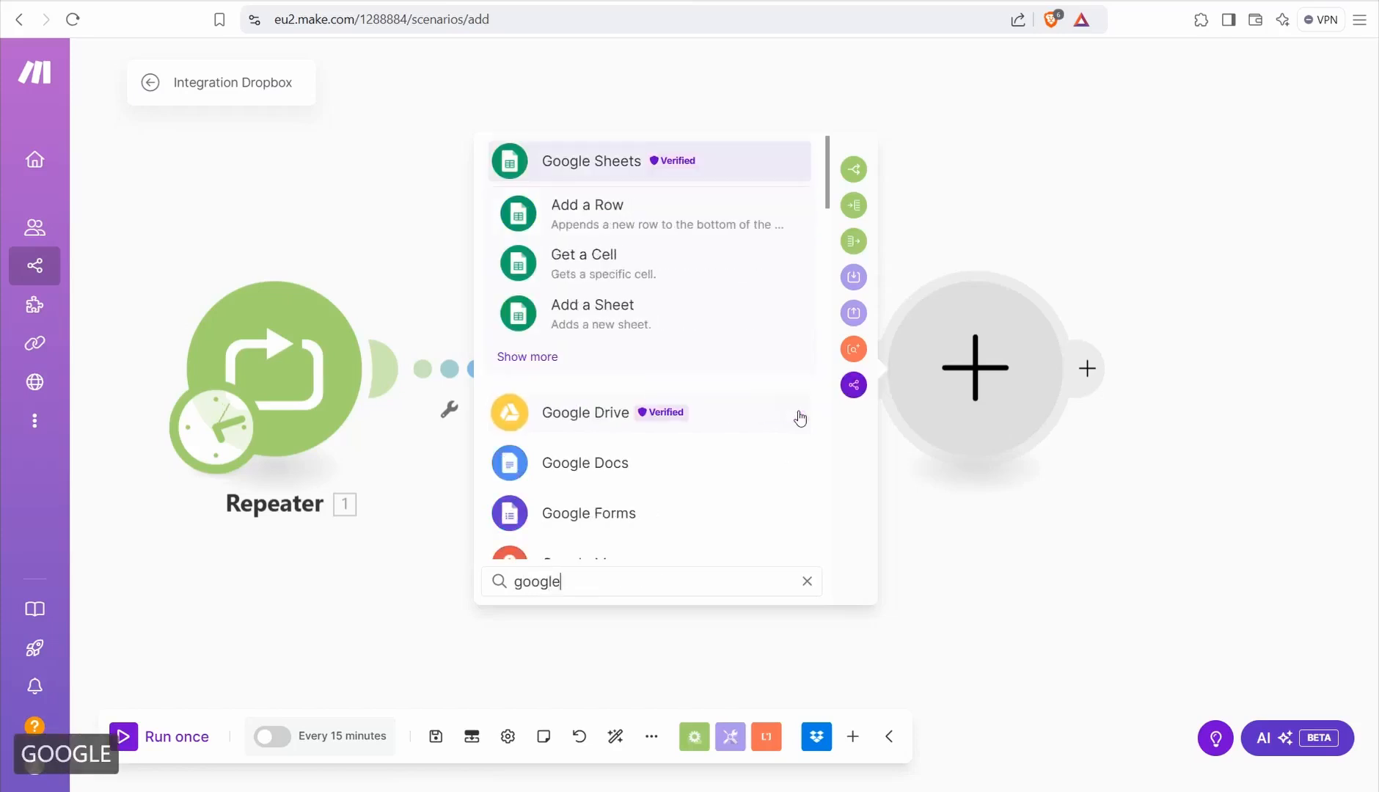
{"action": "type", "text": " sheet sea"}
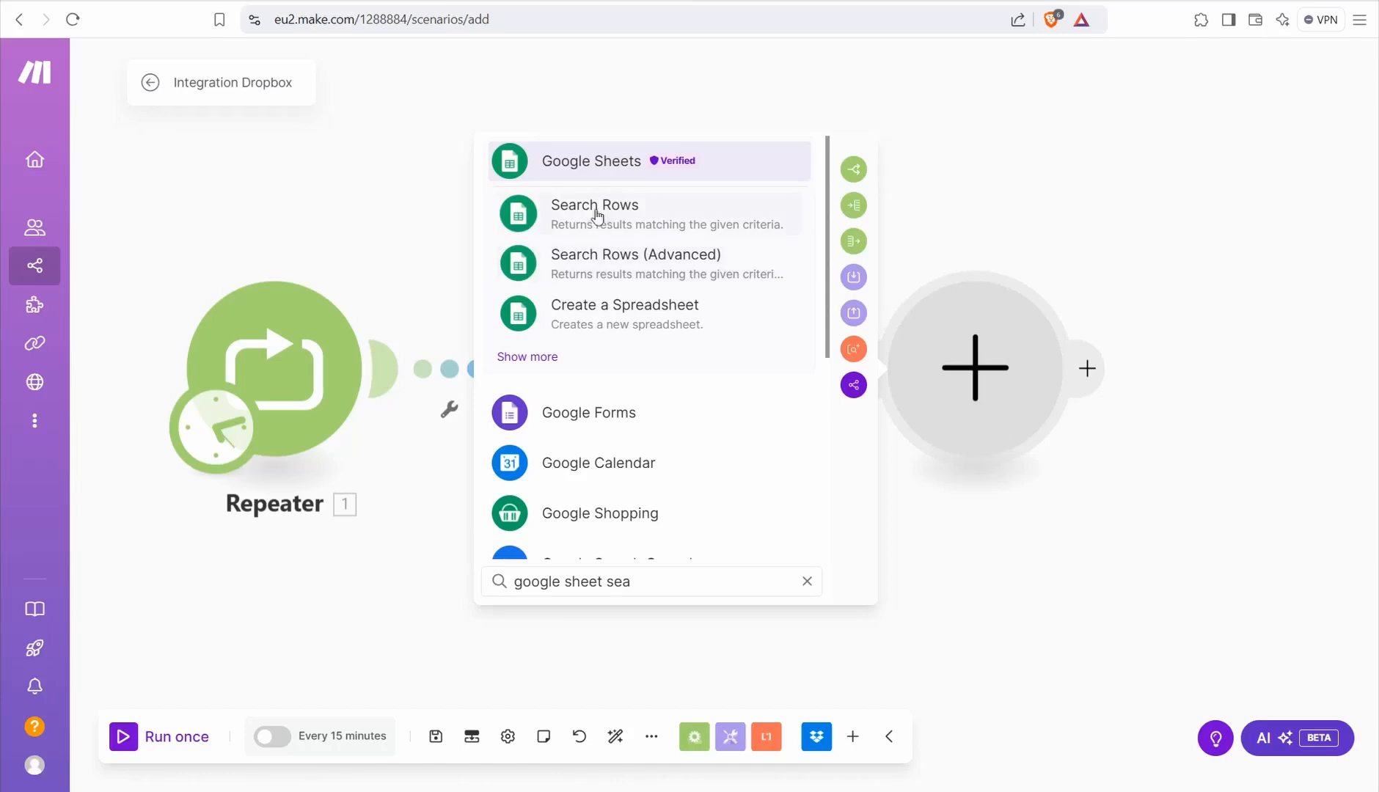
{"action": "left_click", "coordinate": [589, 221]}
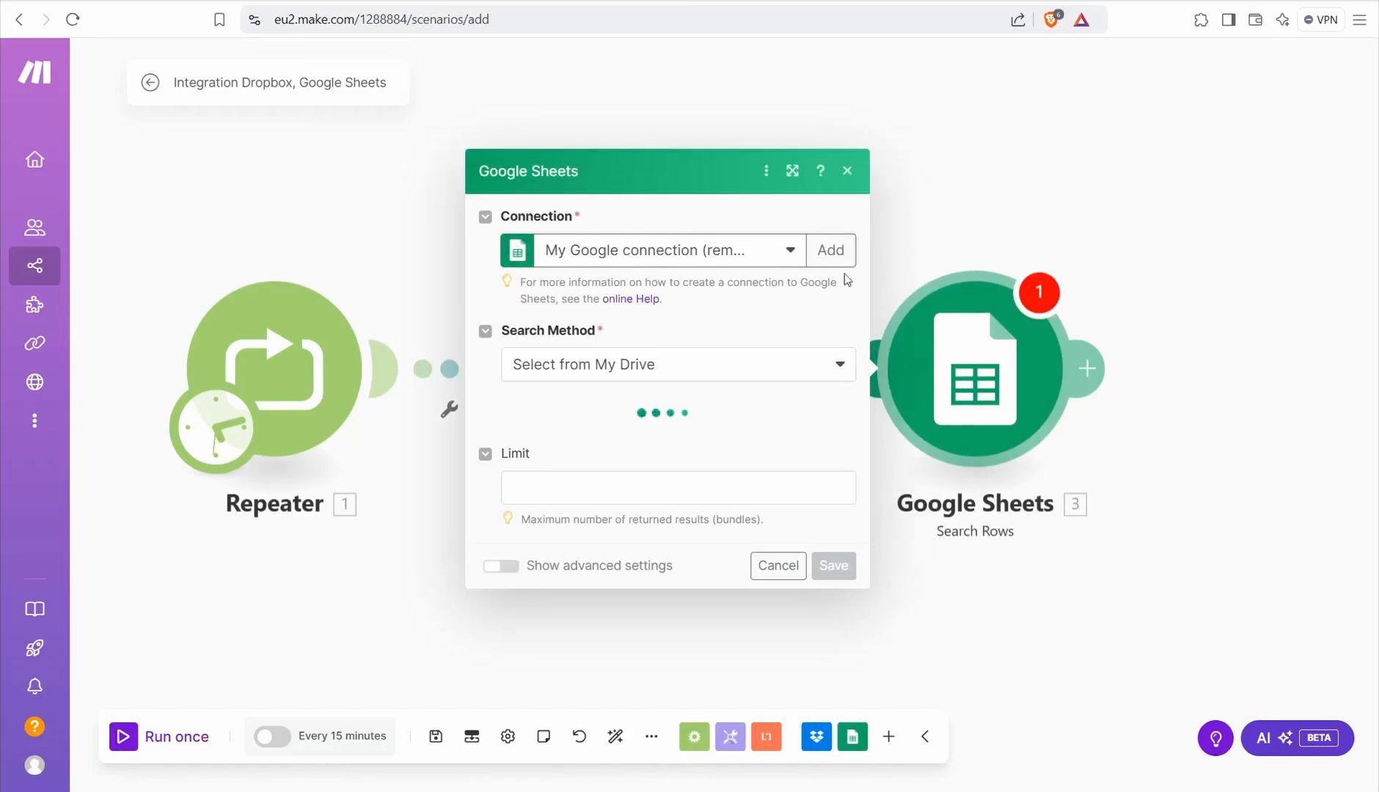
{"action": "left_click", "coordinate": [826, 252]}
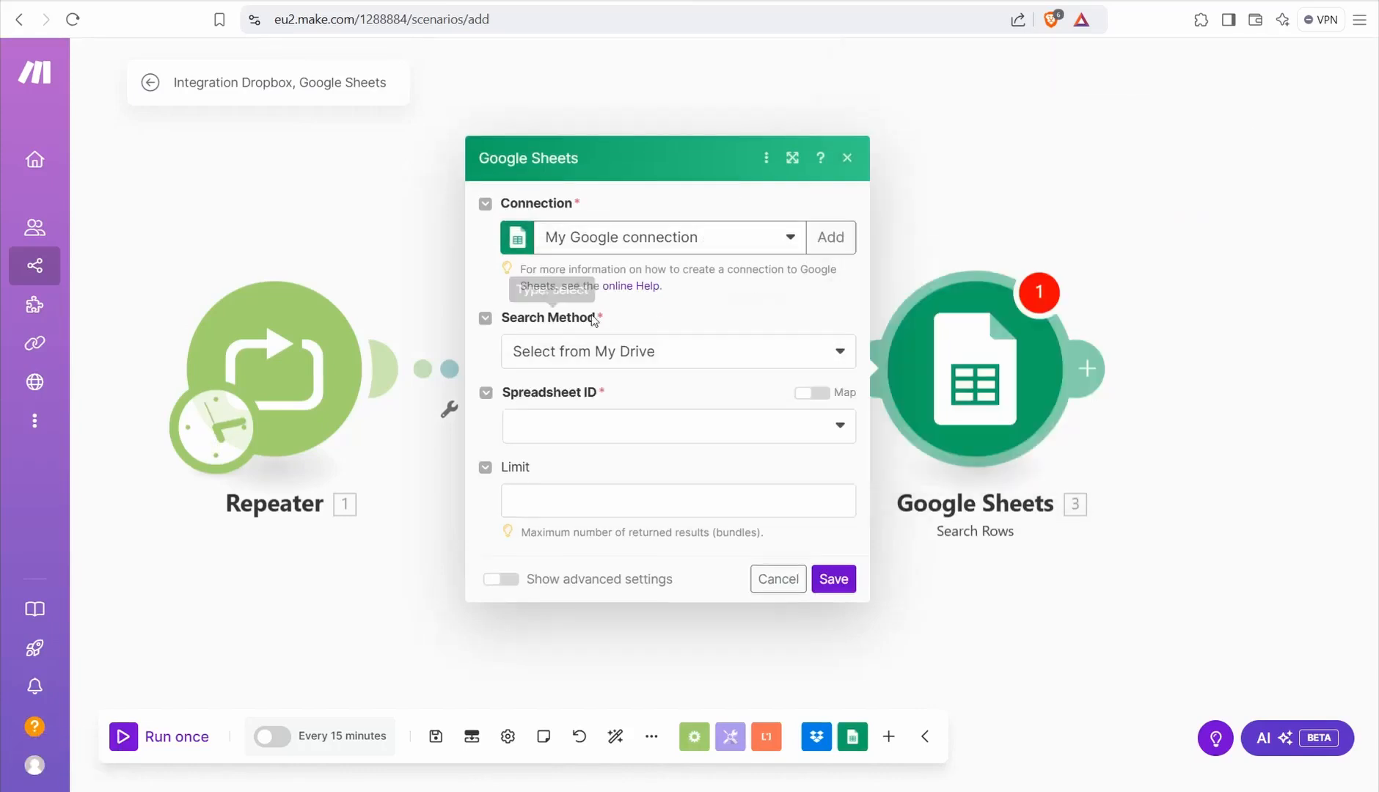
Set the row search to select from My Drive, using Sheet1 of the "self im" spreadsheet.
{"action": "left_click", "coordinate": [844, 358]}
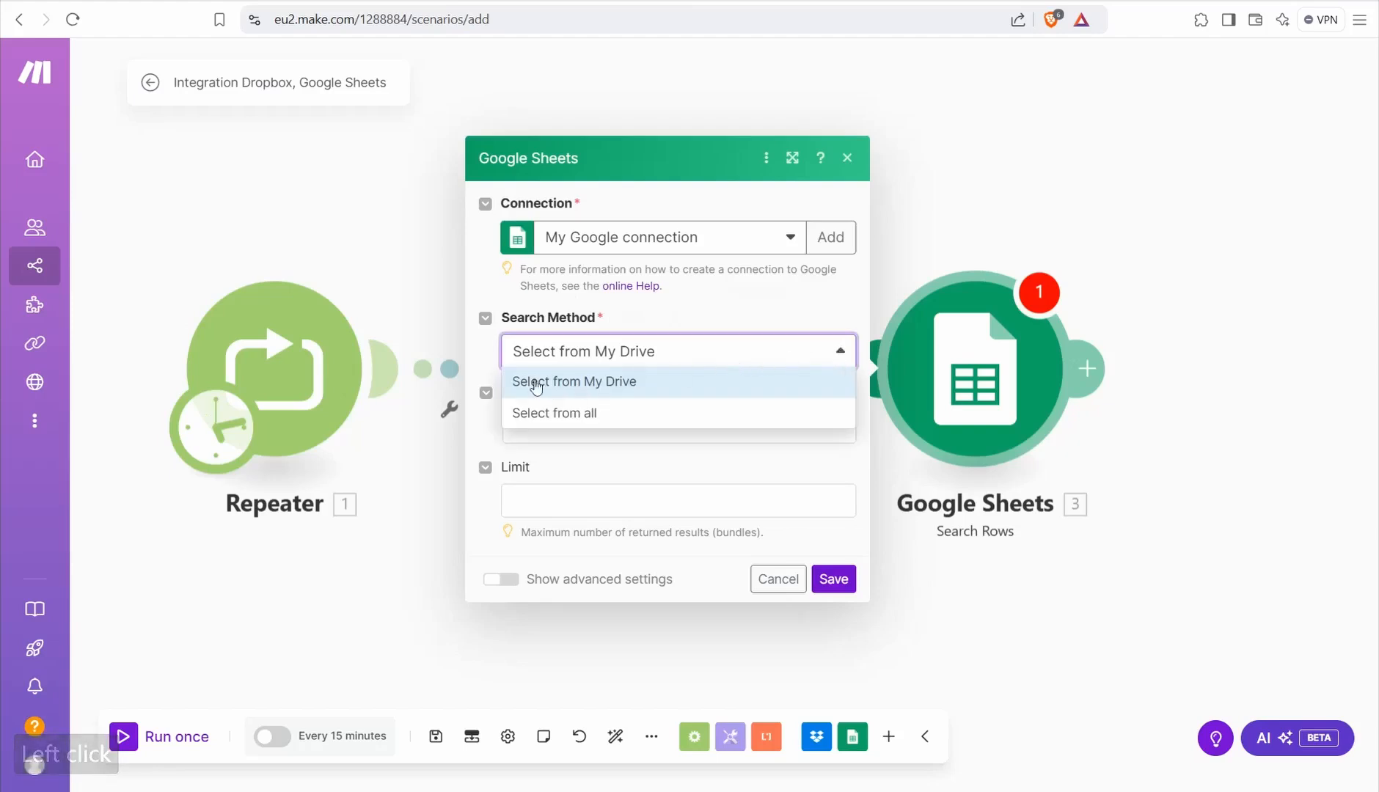
{"action": "left_click", "coordinate": [565, 388]}
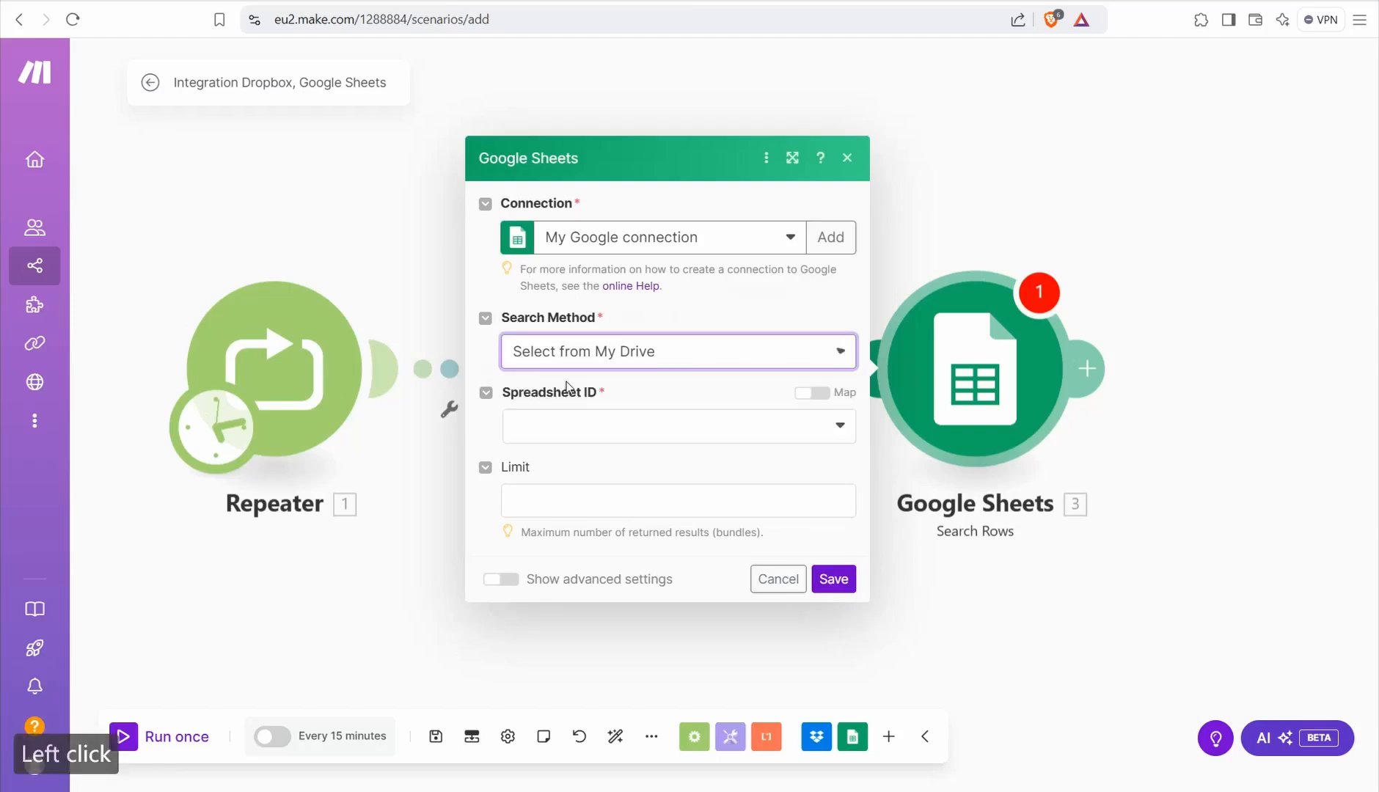
{"action": "left_click", "coordinate": [558, 433]}
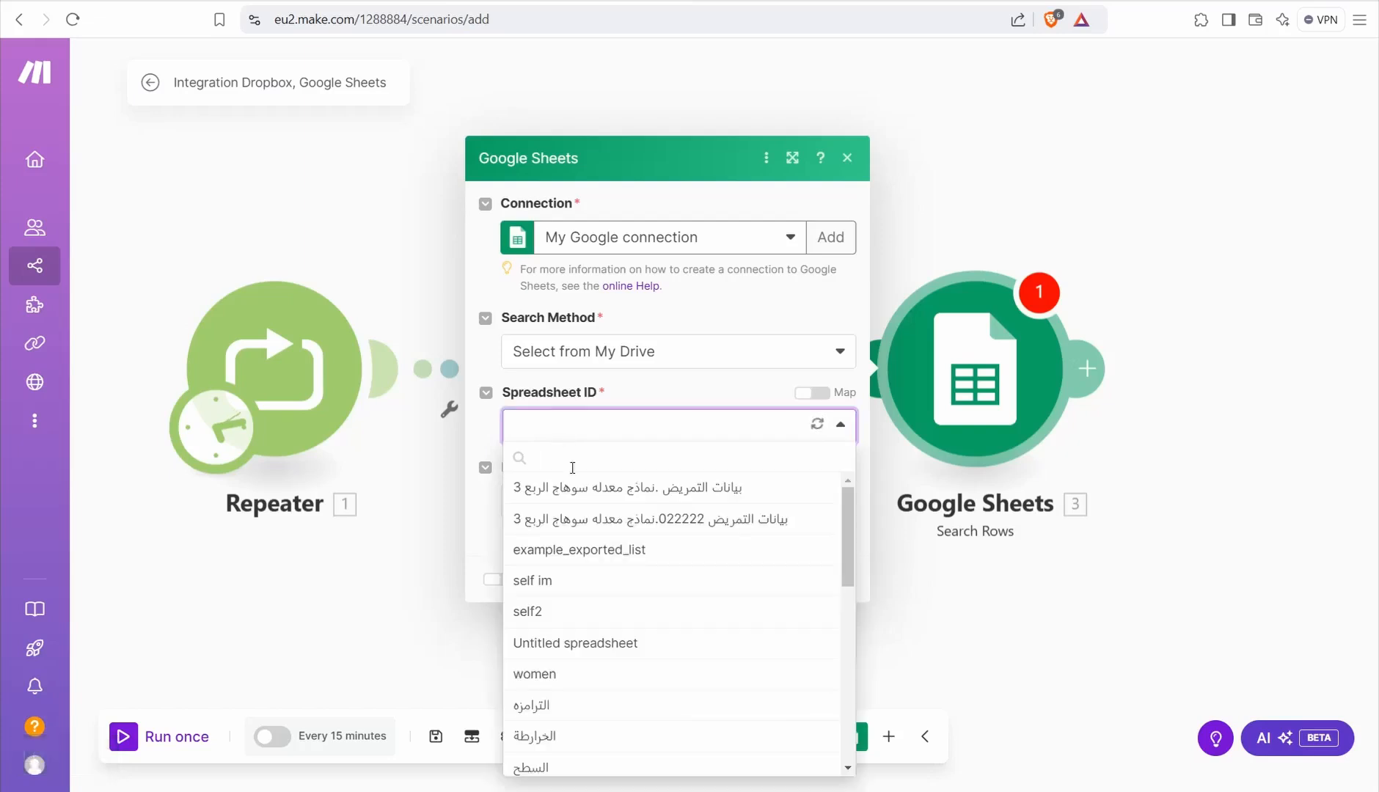
{"action": "left_click", "coordinate": [542, 583]}
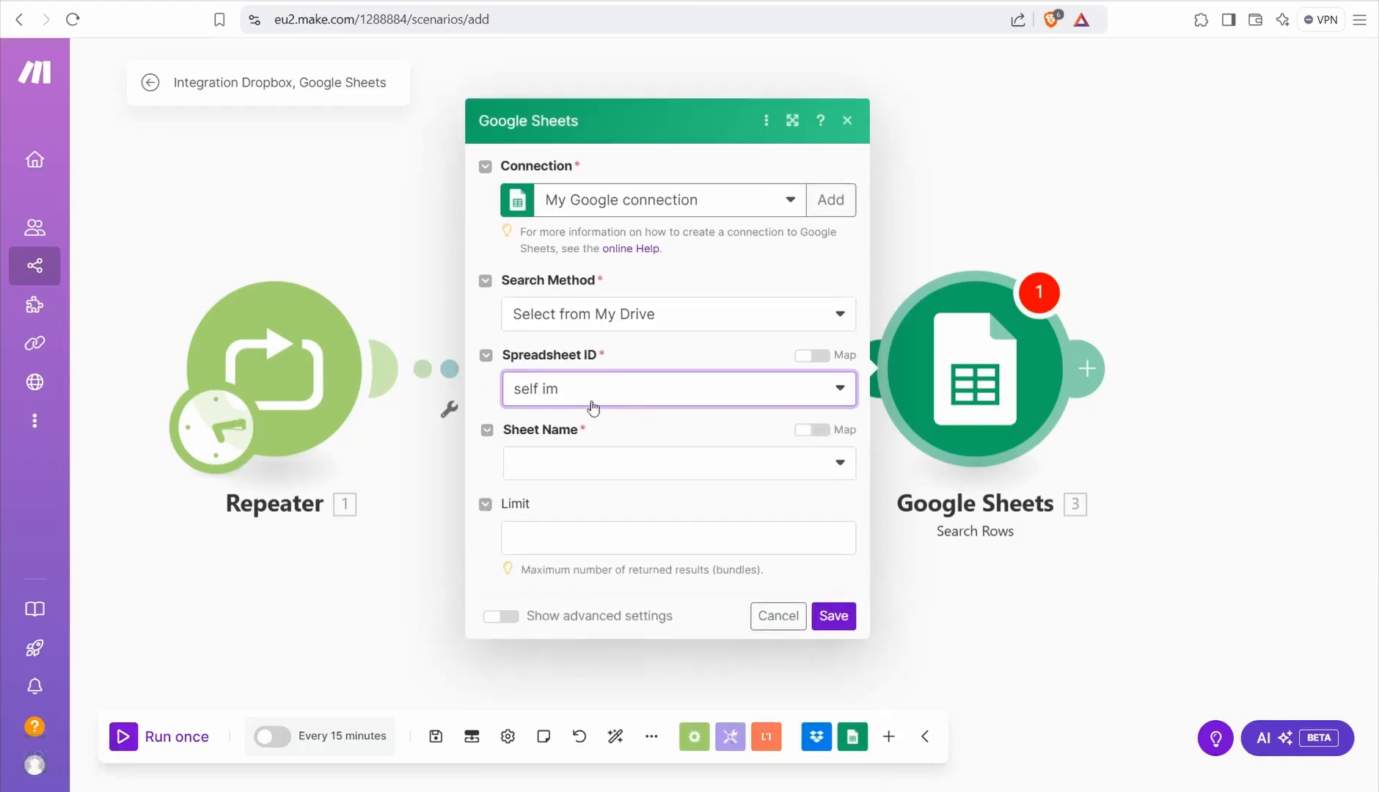
{"action": "left_click", "coordinate": [541, 466]}
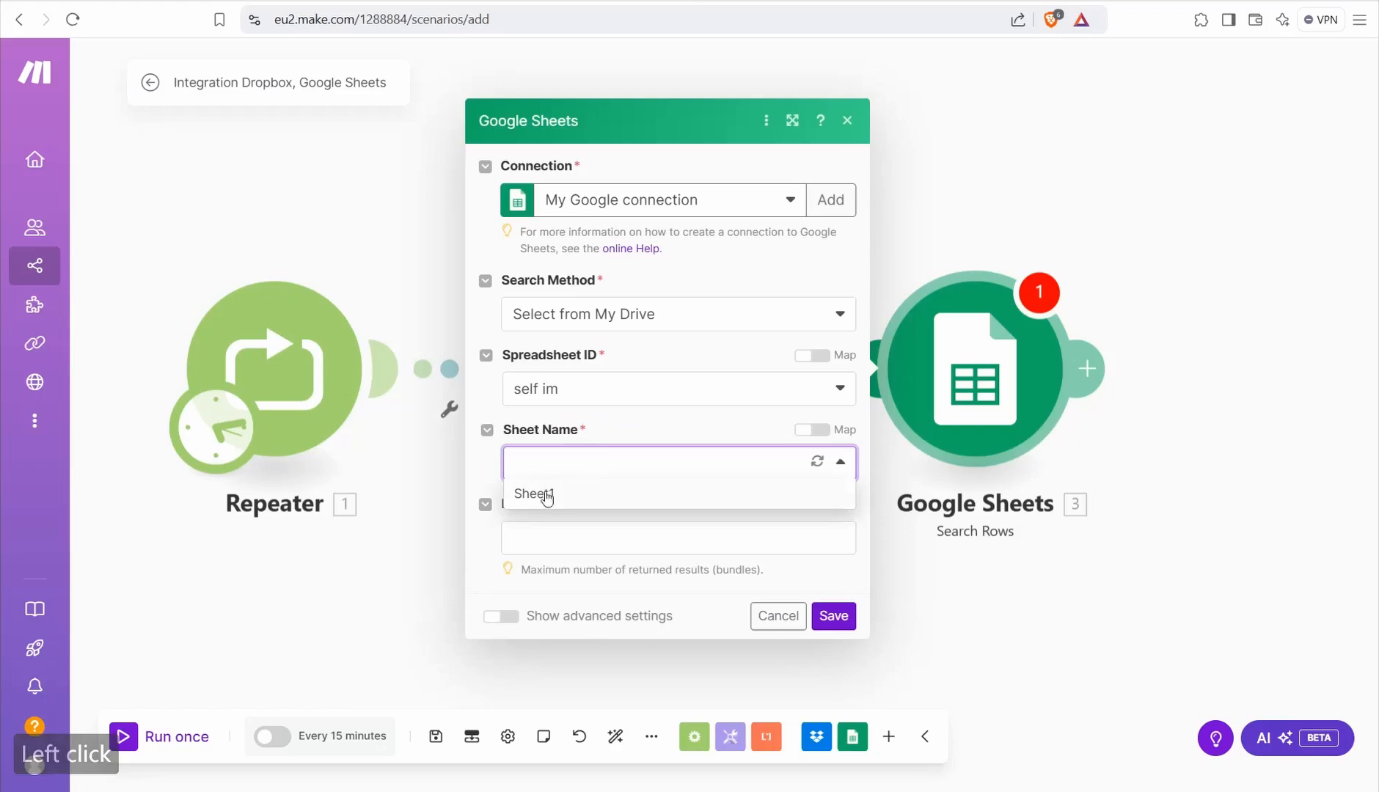
{"action": "left_click", "coordinate": [532, 494]}
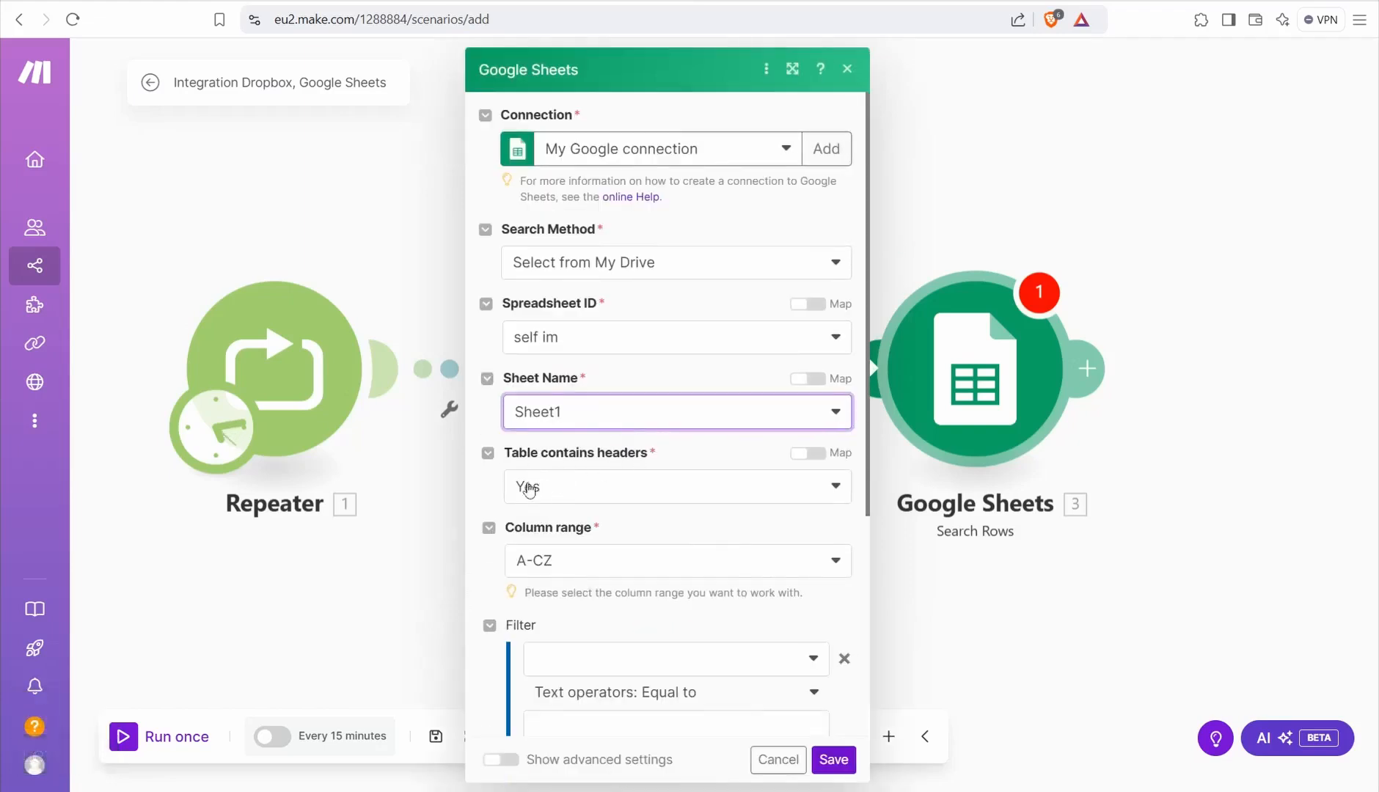
Order the Google Sheets search results by ID (A) with the field type set to Number.
{"action": "left_click", "coordinate": [727, 18]}
{"action": "scroll", "coordinate": [511, 583], "scroll_direction": "down", "scroll_amount": 3}
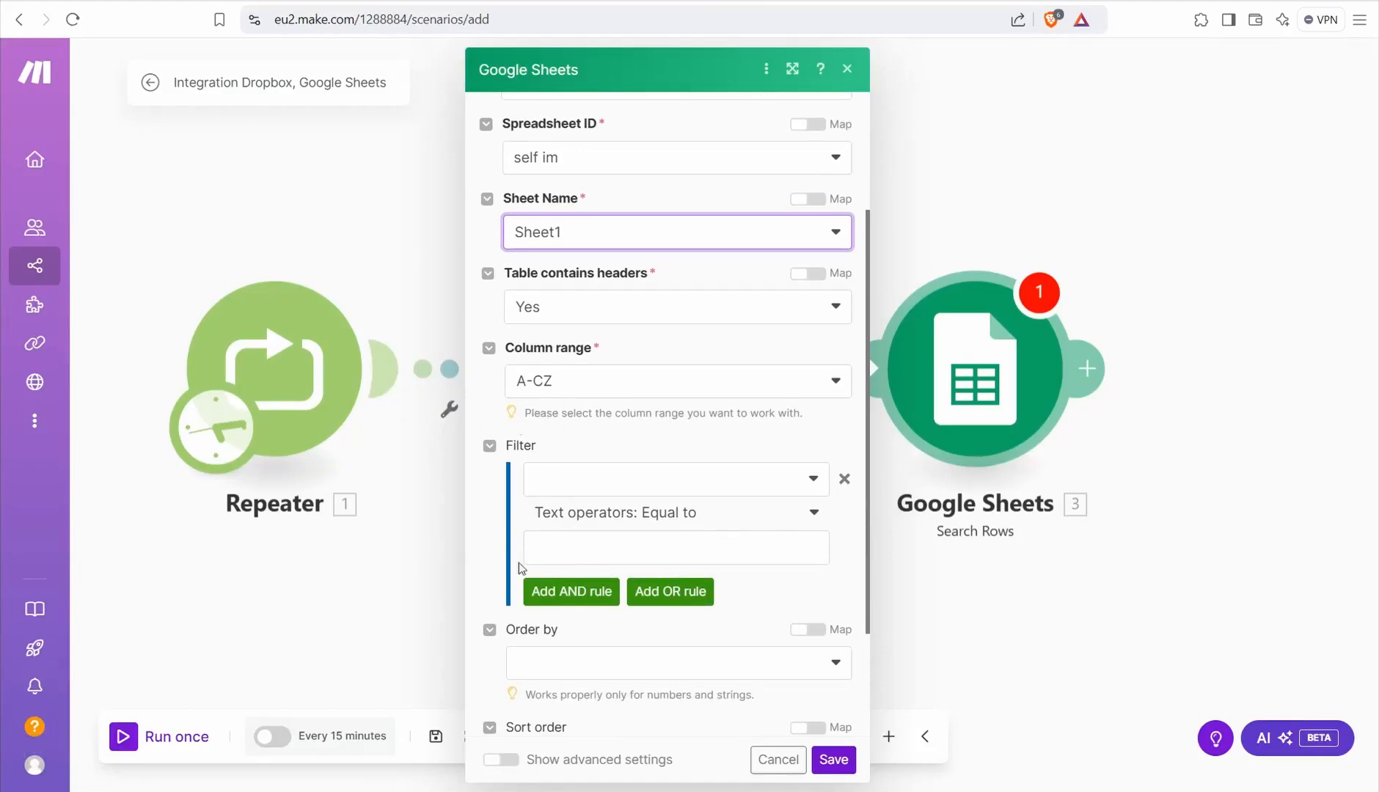
{"action": "scroll", "coordinate": [518, 562], "scroll_direction": "down", "scroll_amount": 1}
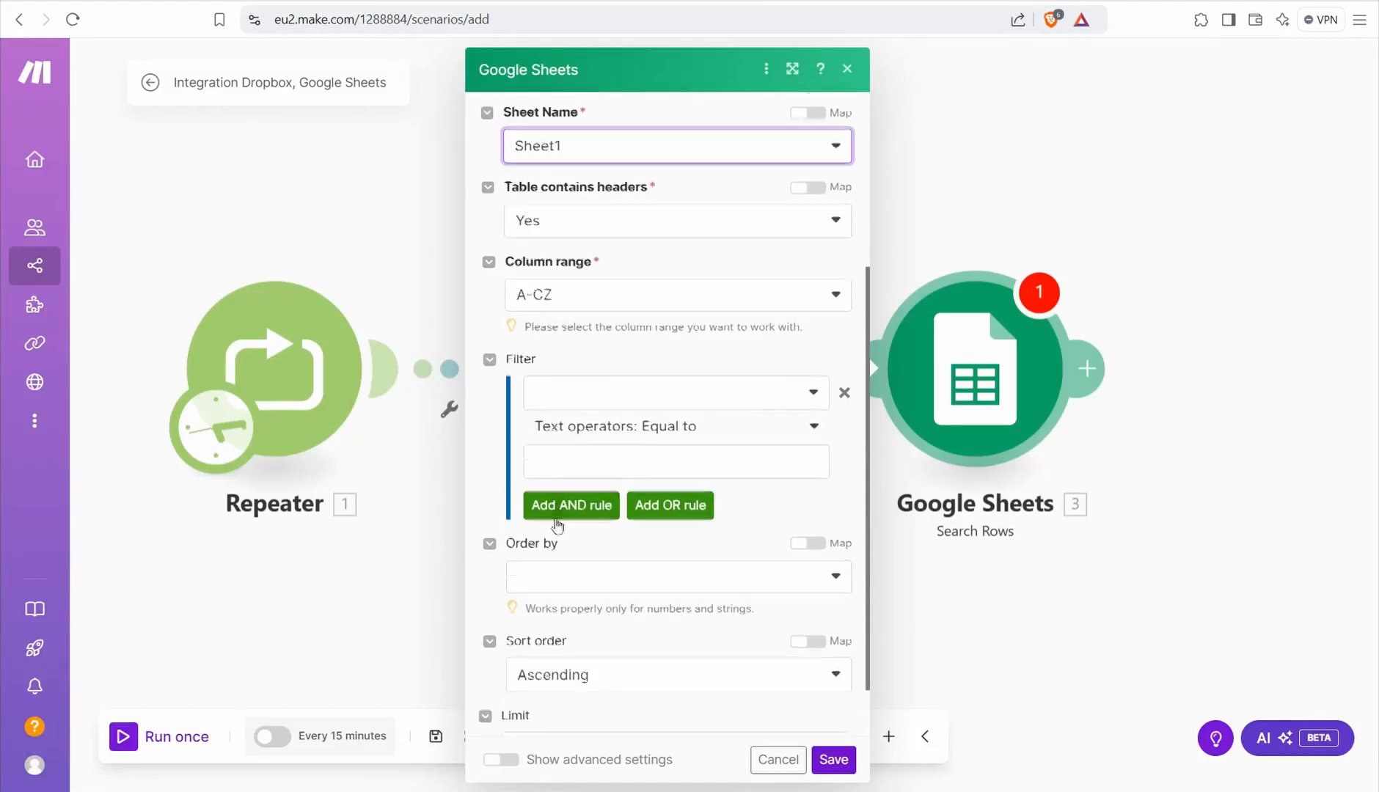
{"action": "left_click", "coordinate": [580, 573]}
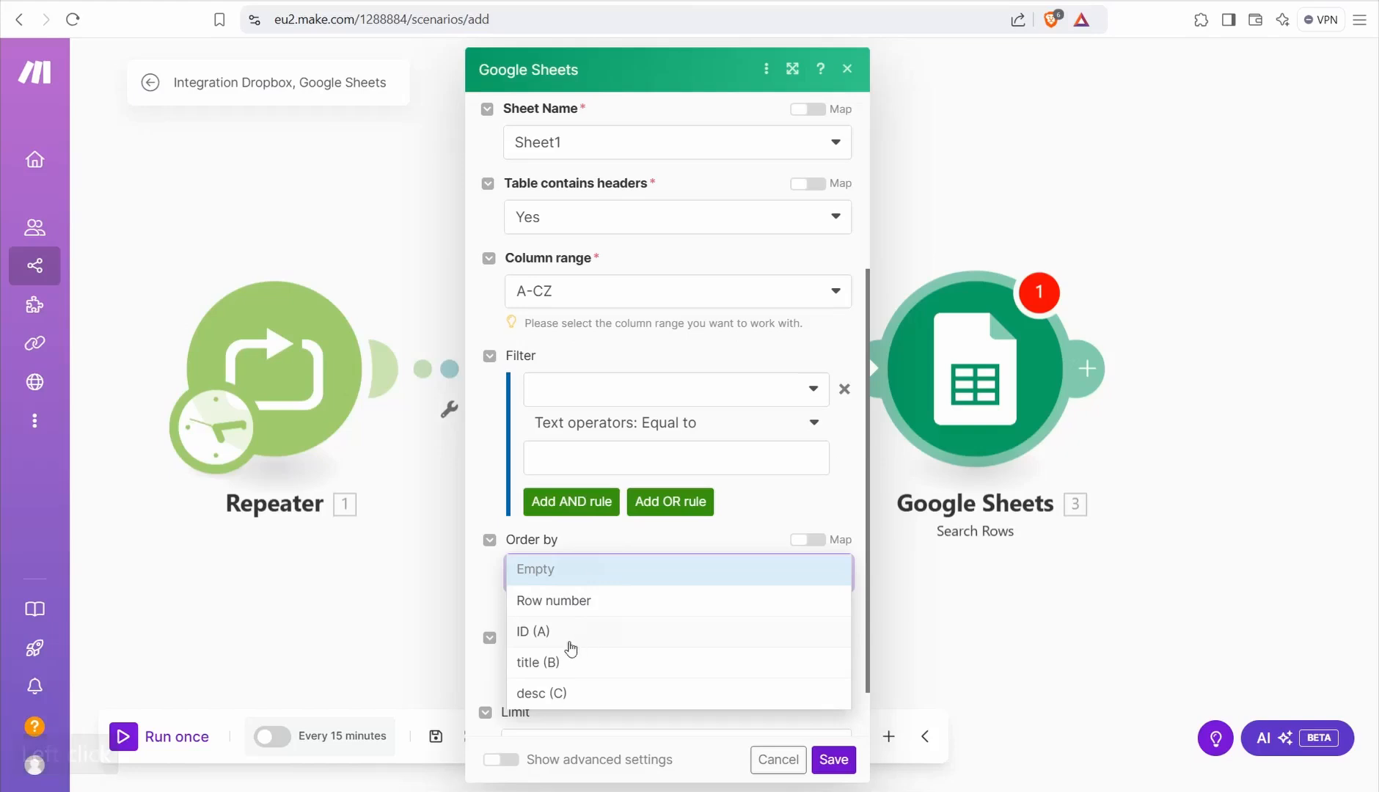
{"action": "left_click", "coordinate": [547, 642]}
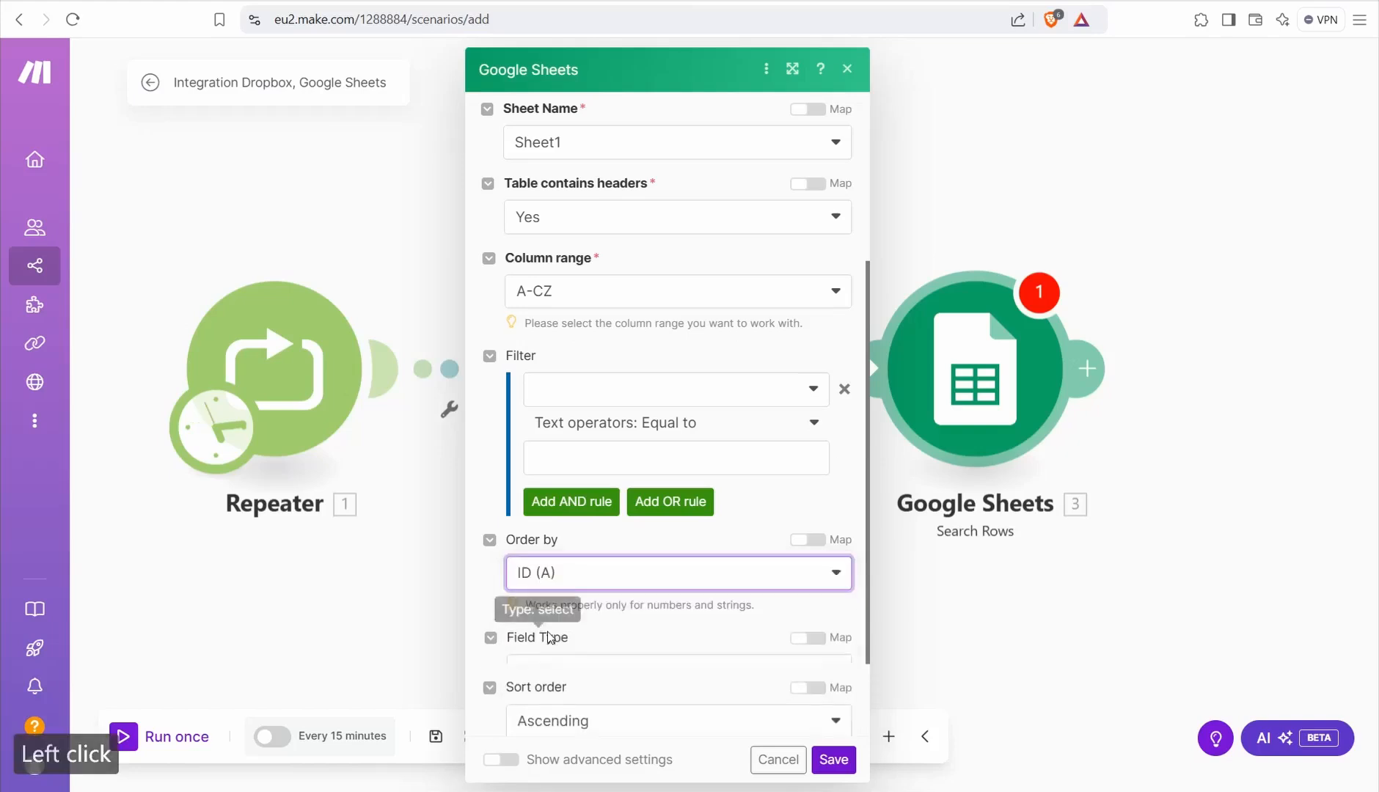
{"action": "scroll", "coordinate": [596, 585], "scroll_direction": "down", "scroll_amount": 2}
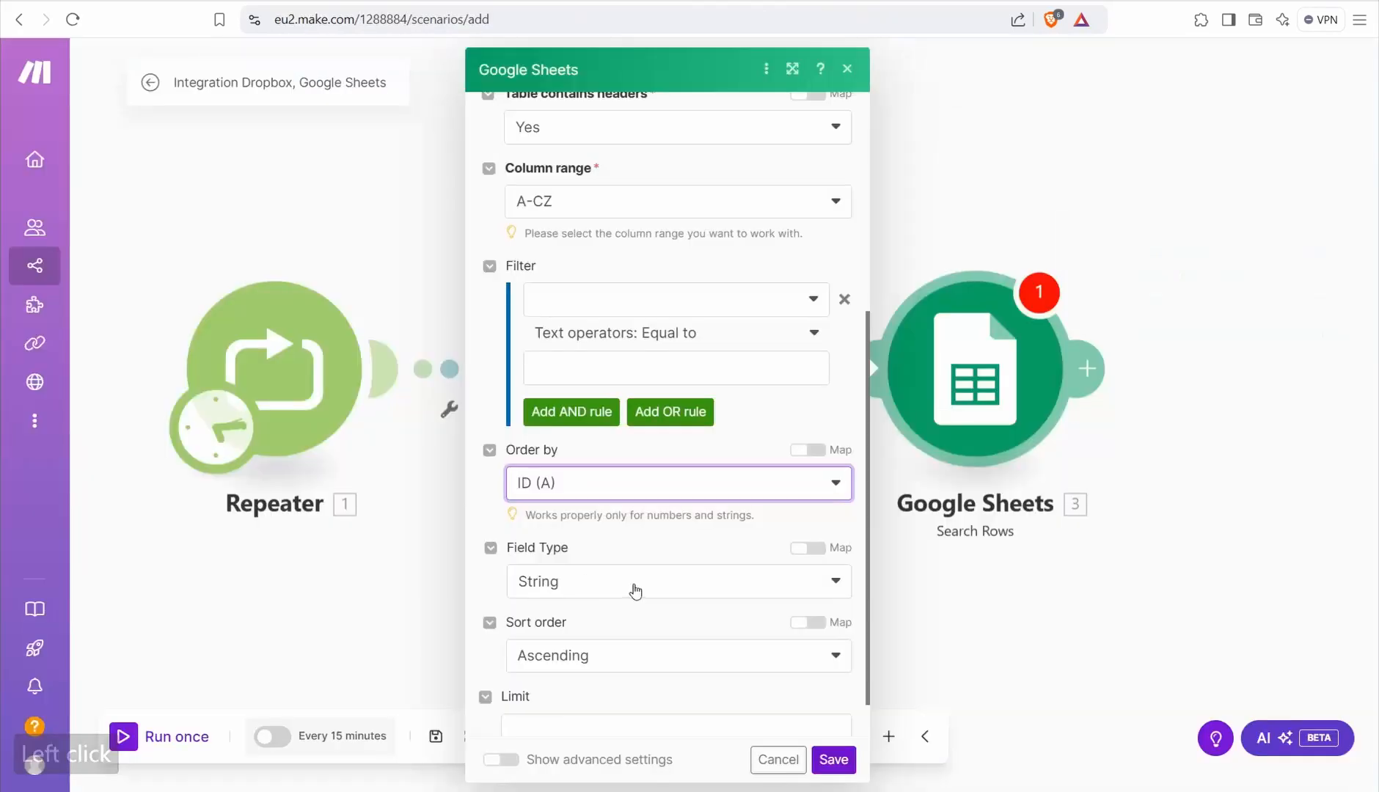
{"action": "left_click", "coordinate": [637, 587]}
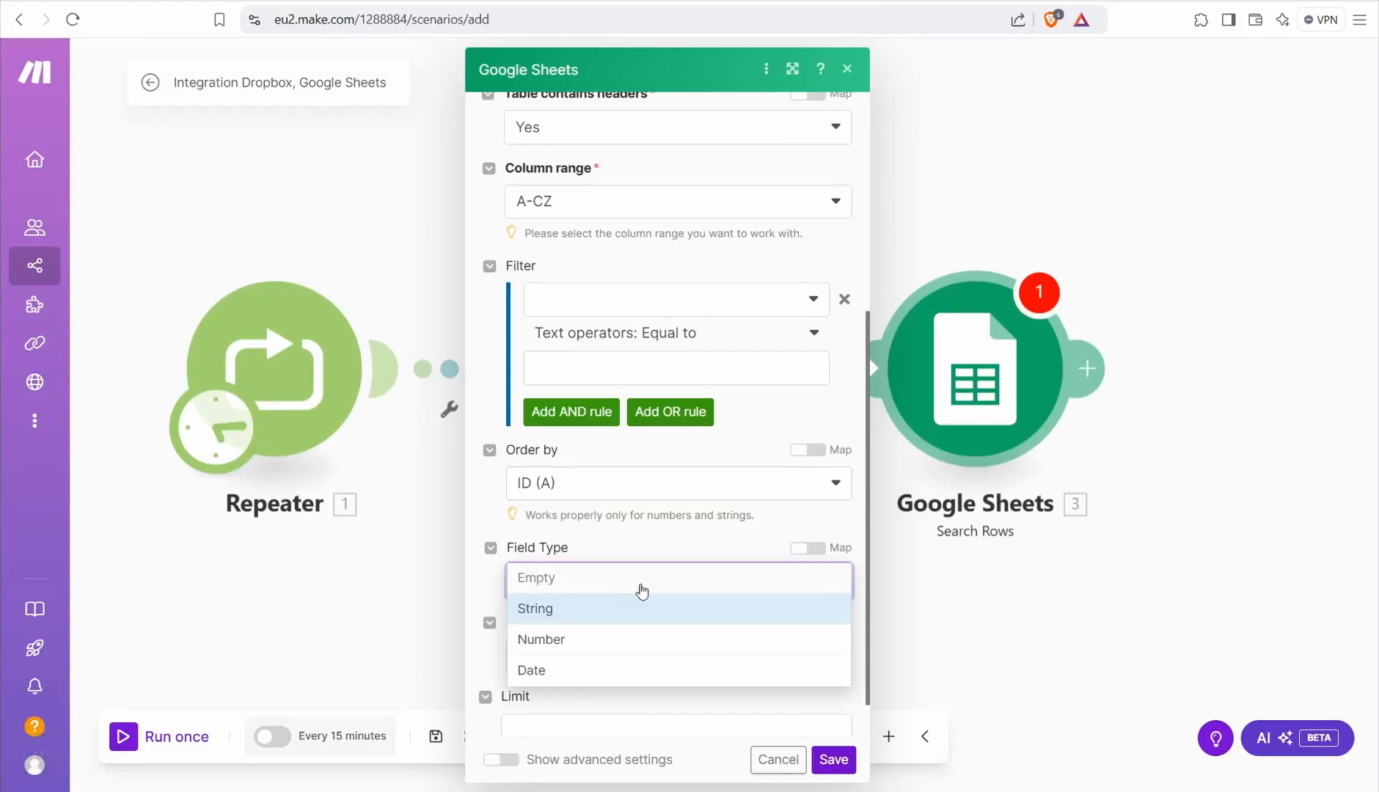
{"action": "left_click", "coordinate": [586, 640]}
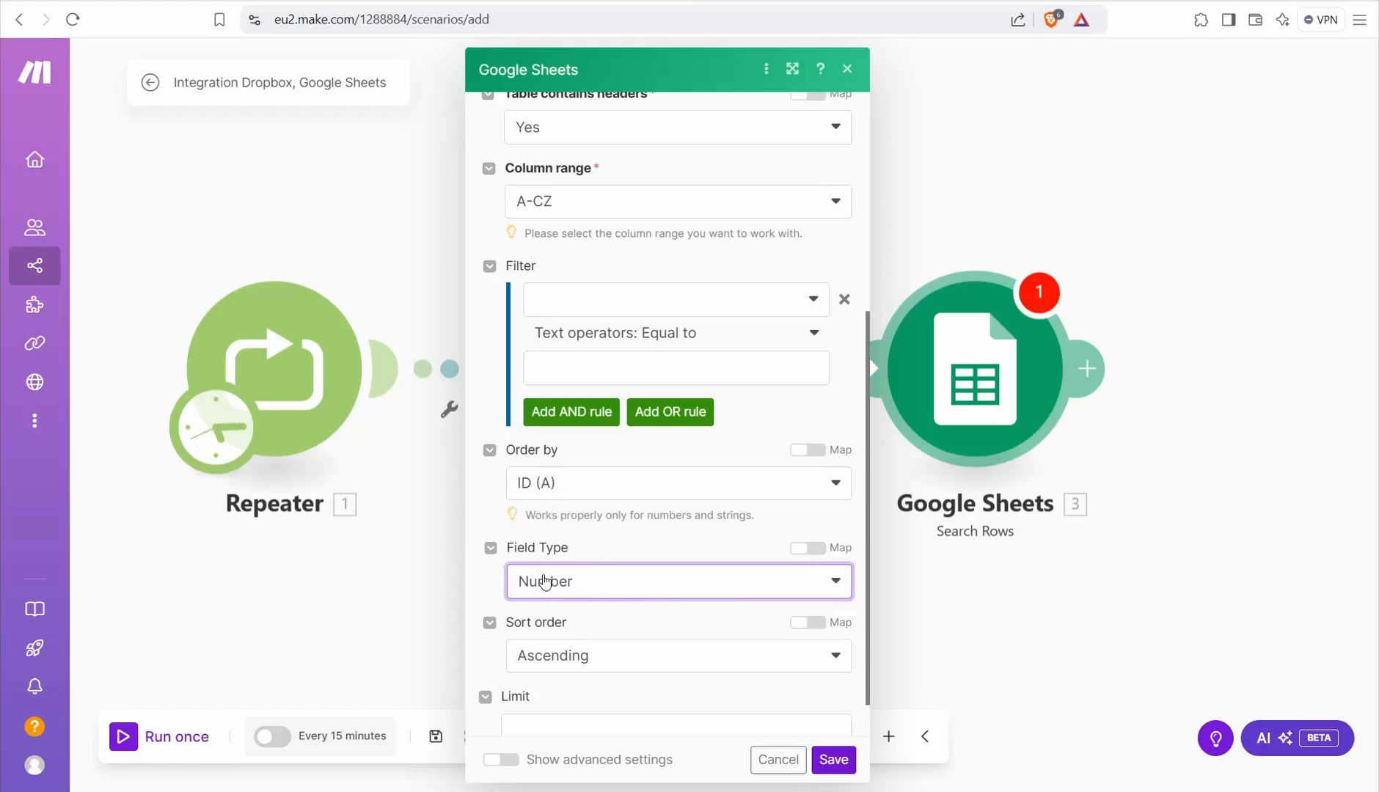
Limit the Google Sheets row search to 1 returned result and save the module.
{"action": "scroll", "coordinate": [539, 576], "scroll_direction": "down", "scroll_amount": 1}
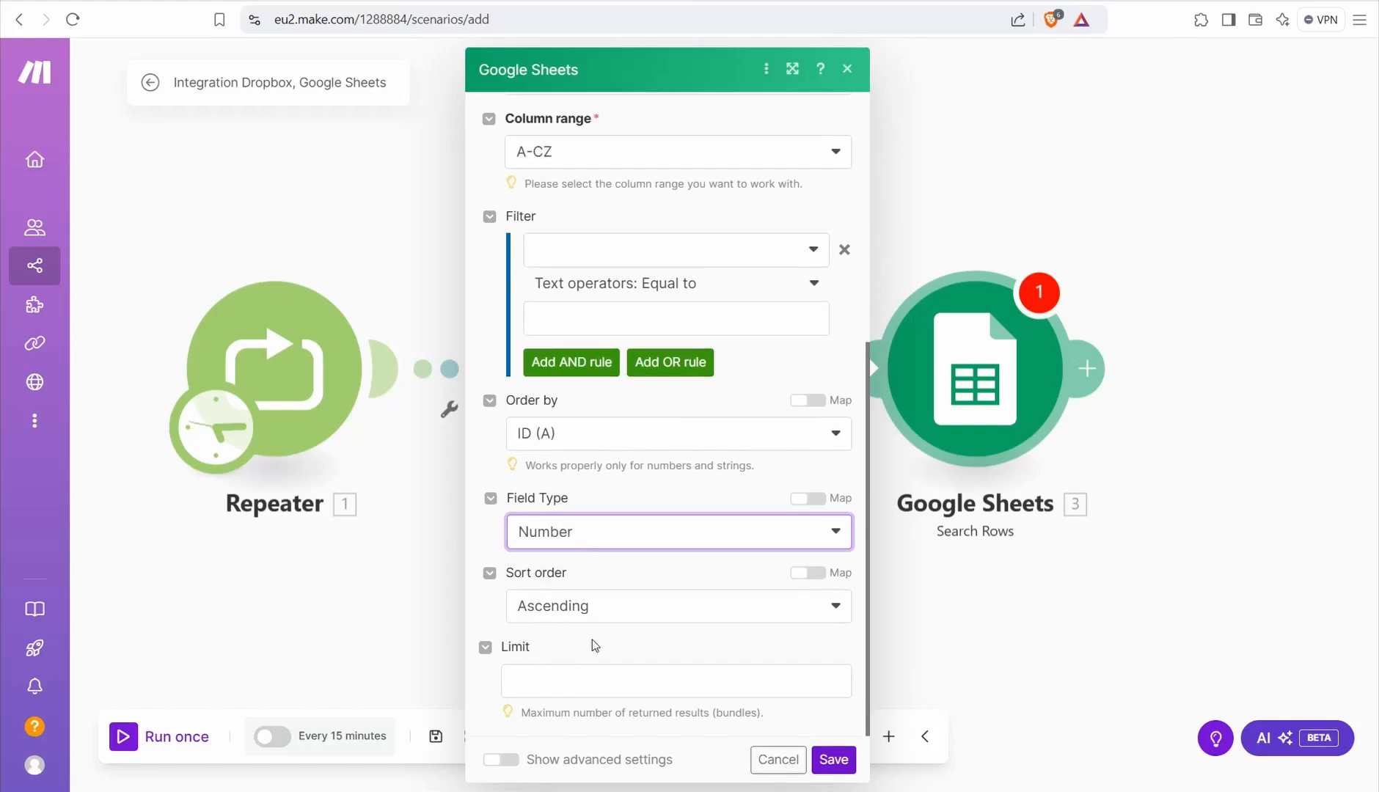
{"action": "left_click", "coordinate": [529, 683]}
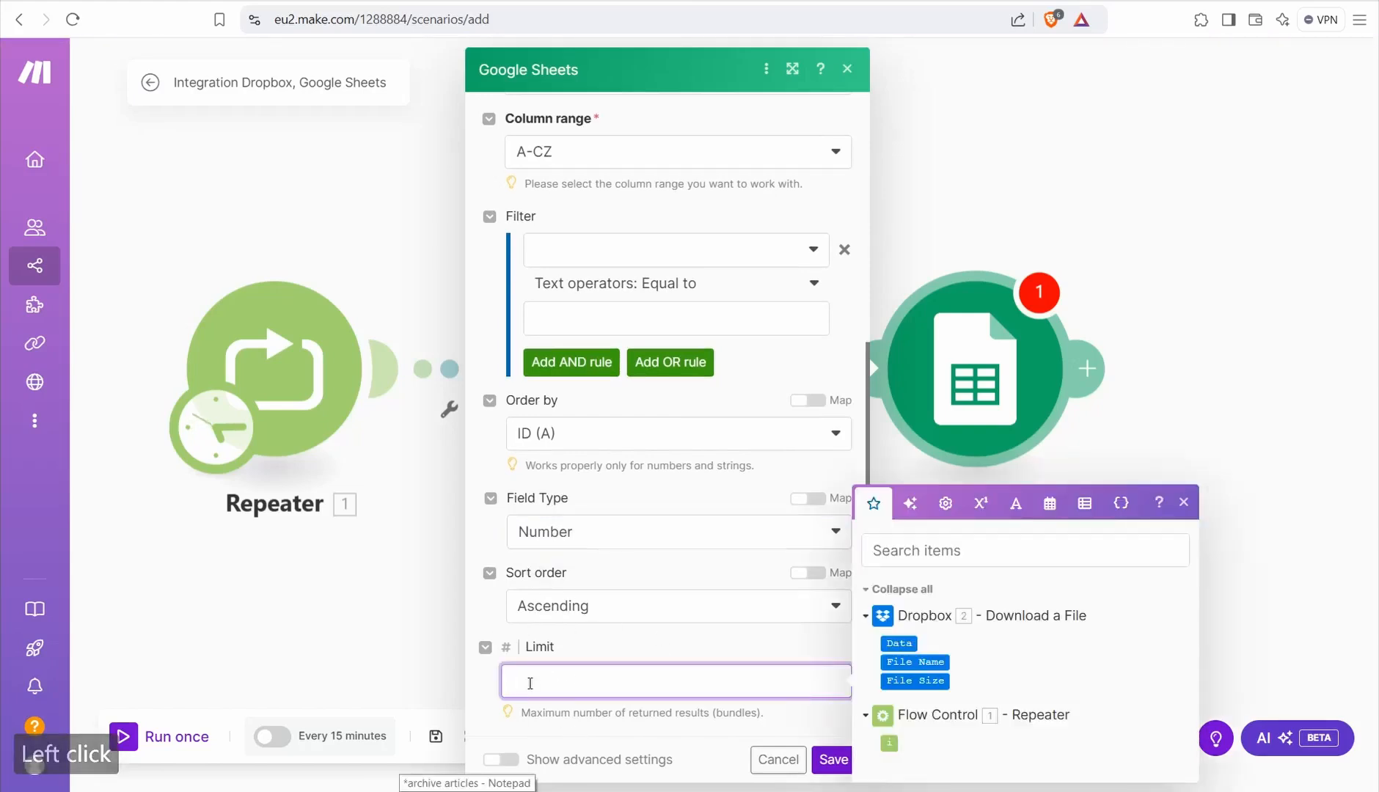
{"action": "type", "text": "1"}
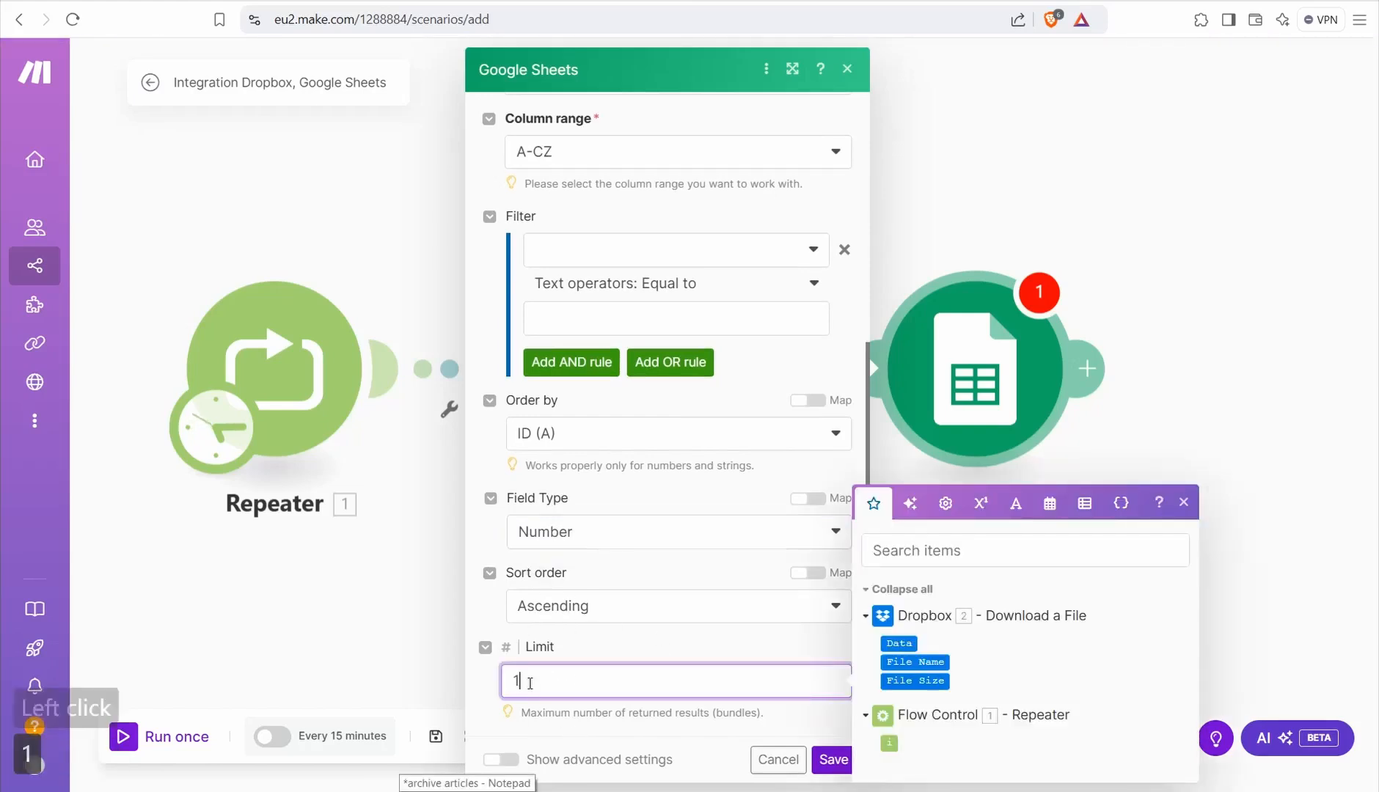
{"action": "left_click", "coordinate": [462, 693]}
{"action": "left_click", "coordinate": [837, 762]}
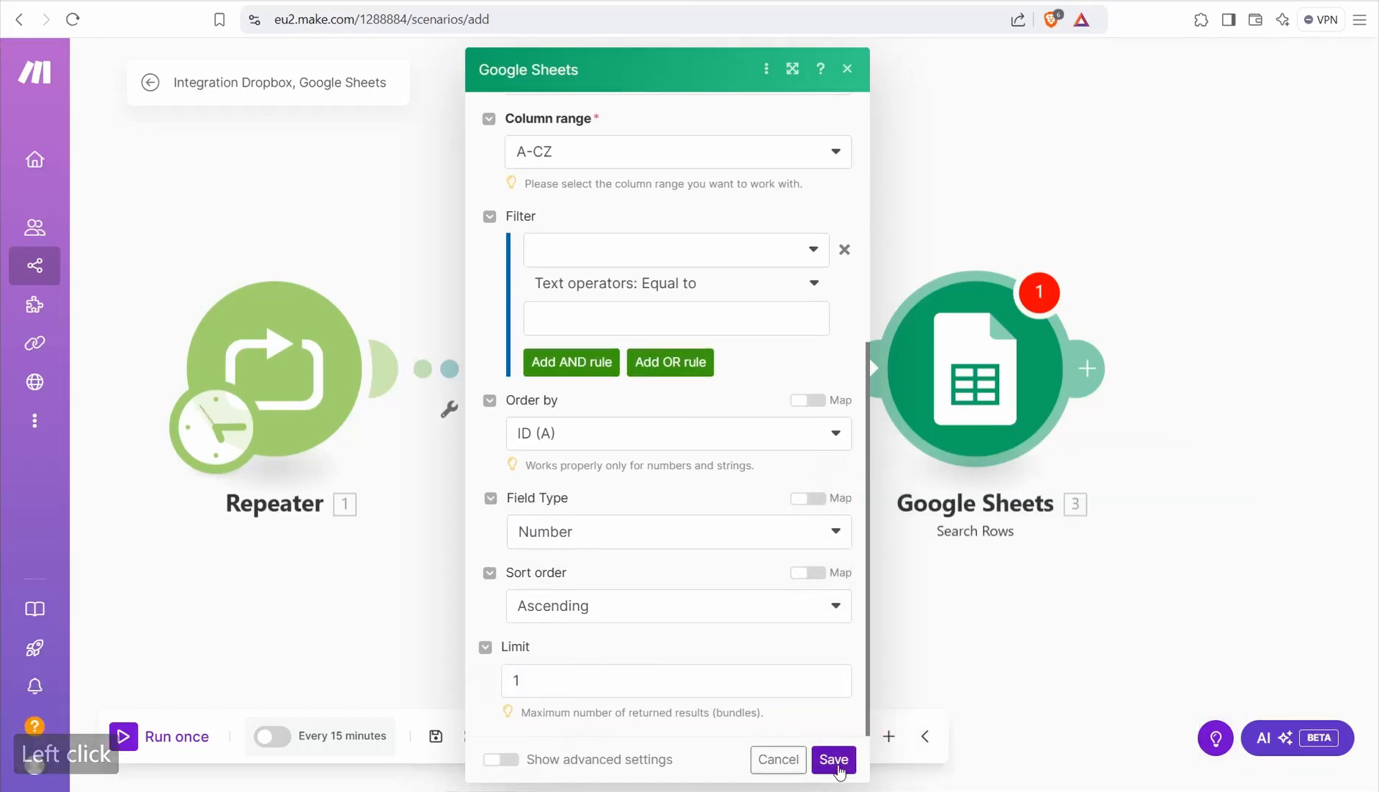
{"action": "left_click", "coordinate": [836, 761]}
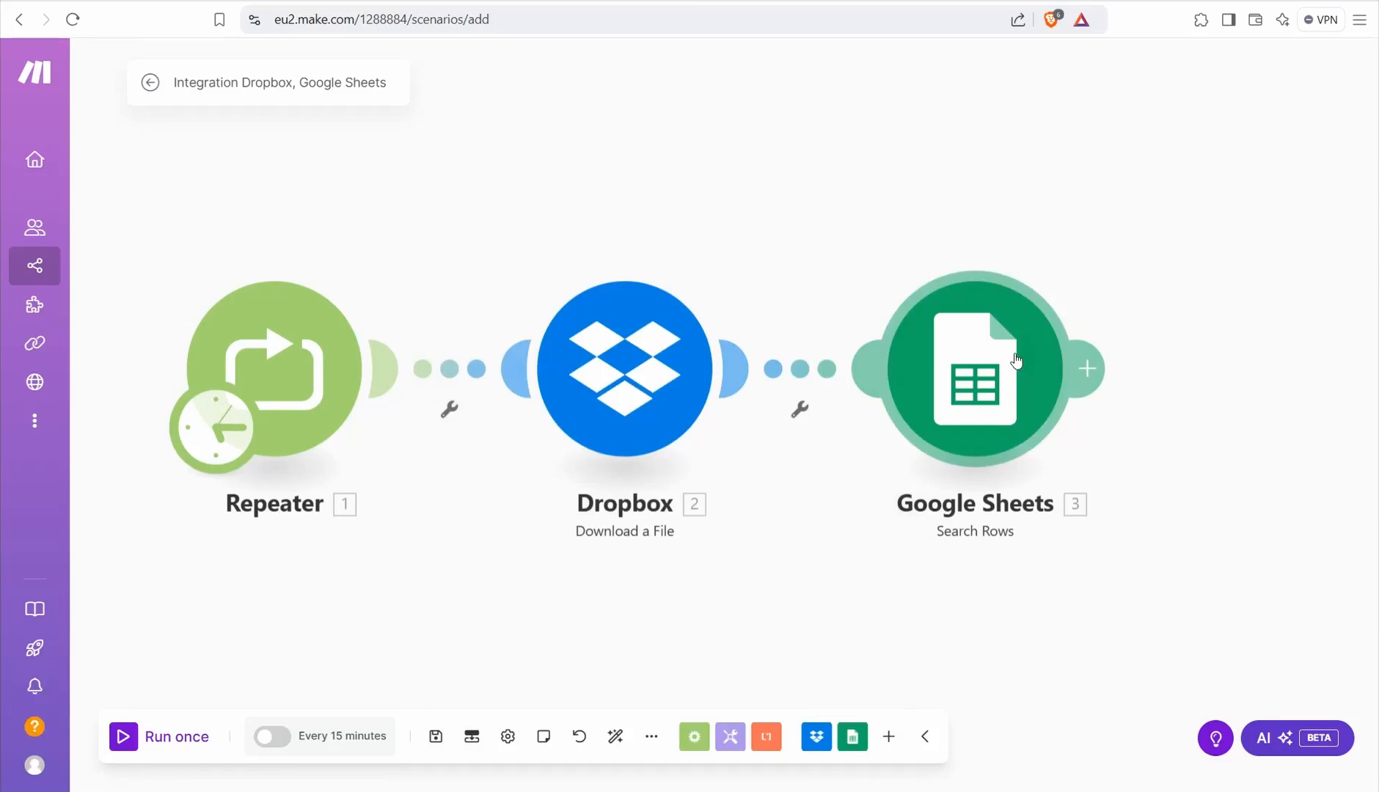
Search for "pin" and add a Pinterest Create a Pin module after Google Sheets, using My pinterest connection.
{"action": "left_click", "coordinate": [1093, 368]}
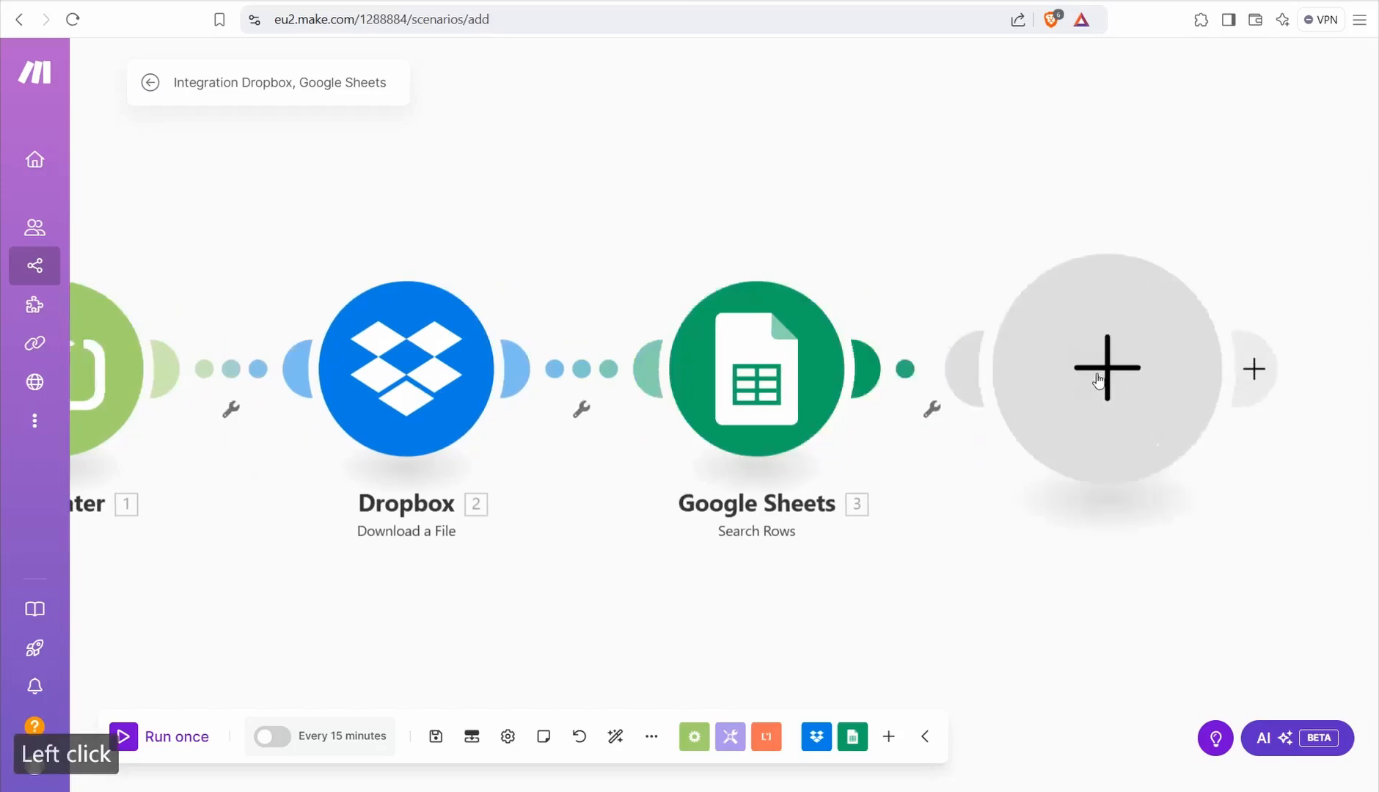
{"action": "left_click", "coordinate": [608, 578]}
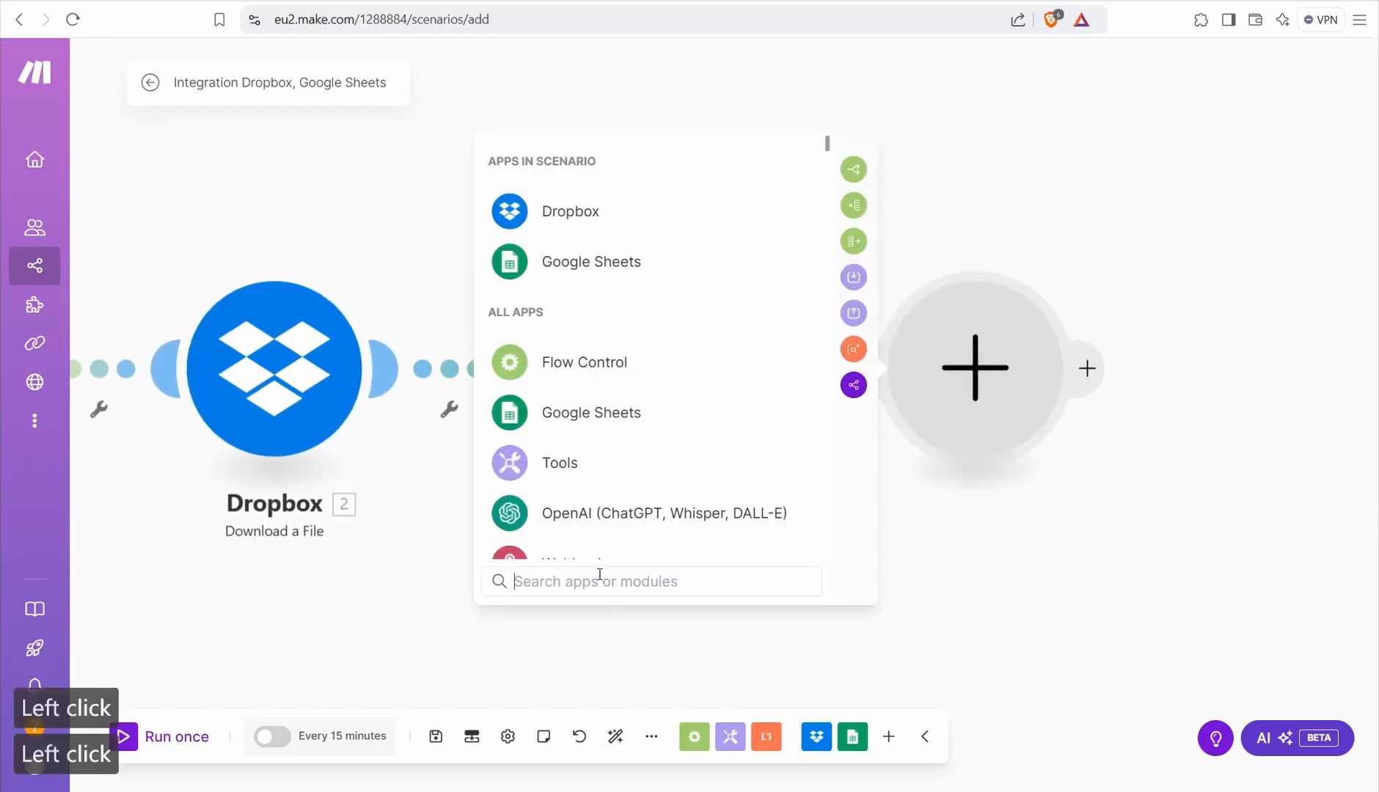
{"action": "type", "text": "pin"}
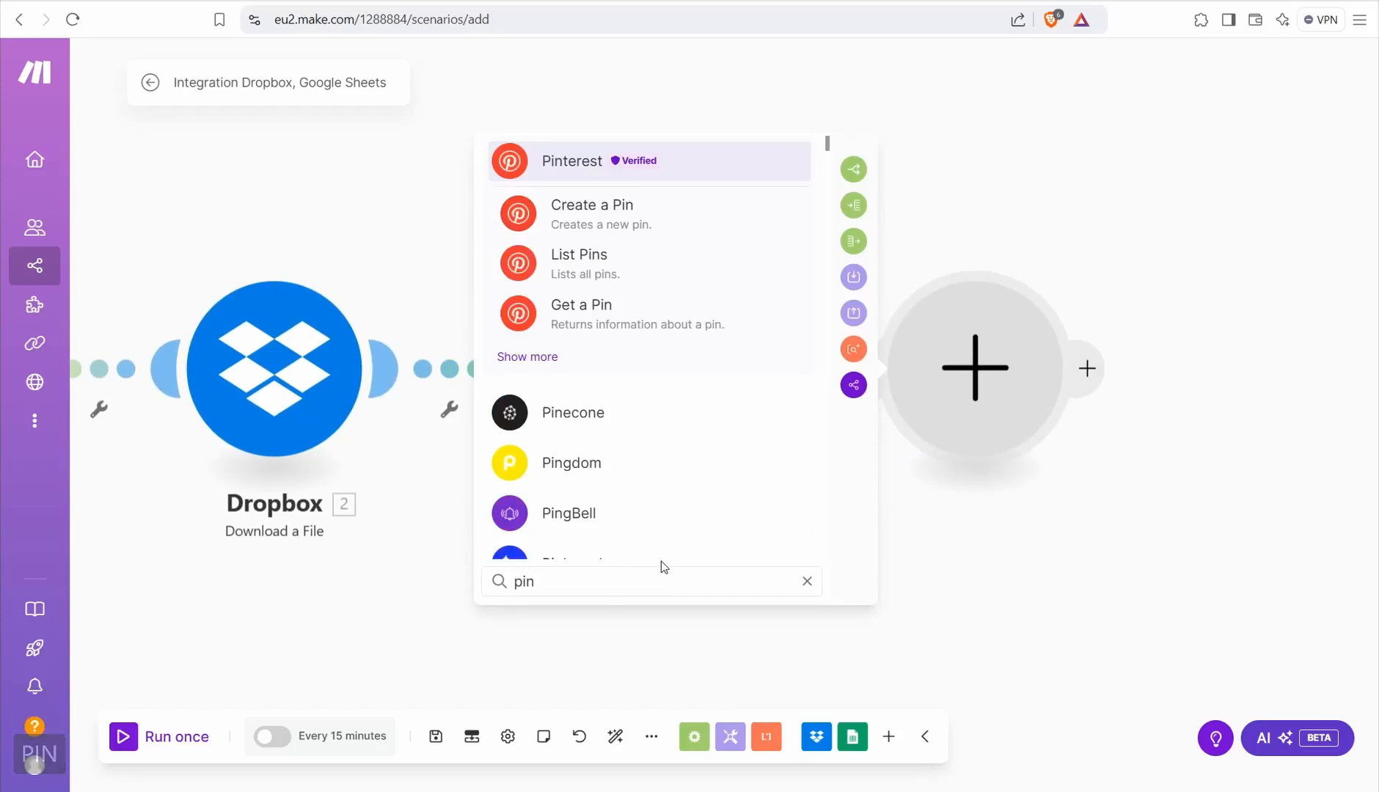
{"action": "left_click", "coordinate": [581, 223]}
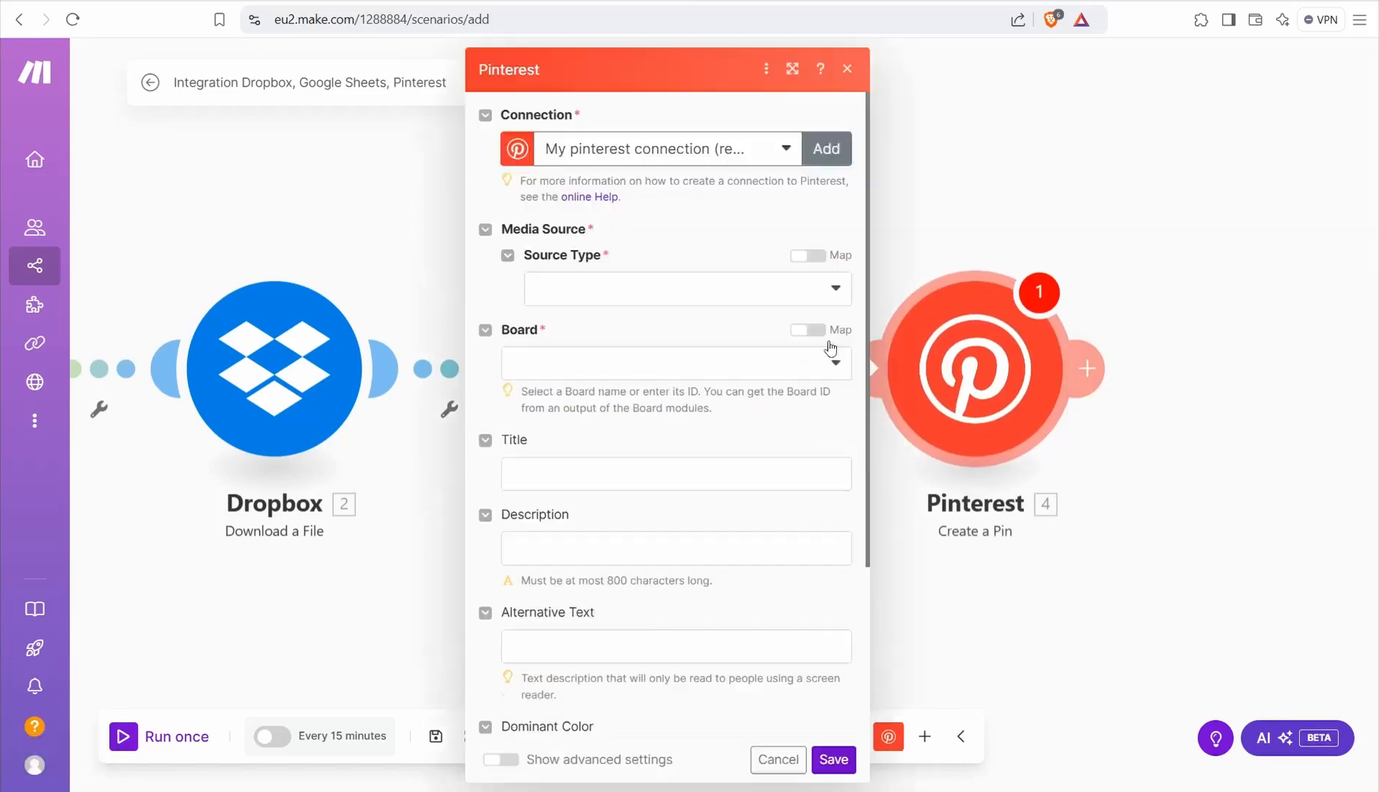
{"action": "left_click", "coordinate": [830, 336]}
{"action": "left_click", "coordinate": [1217, 418]}
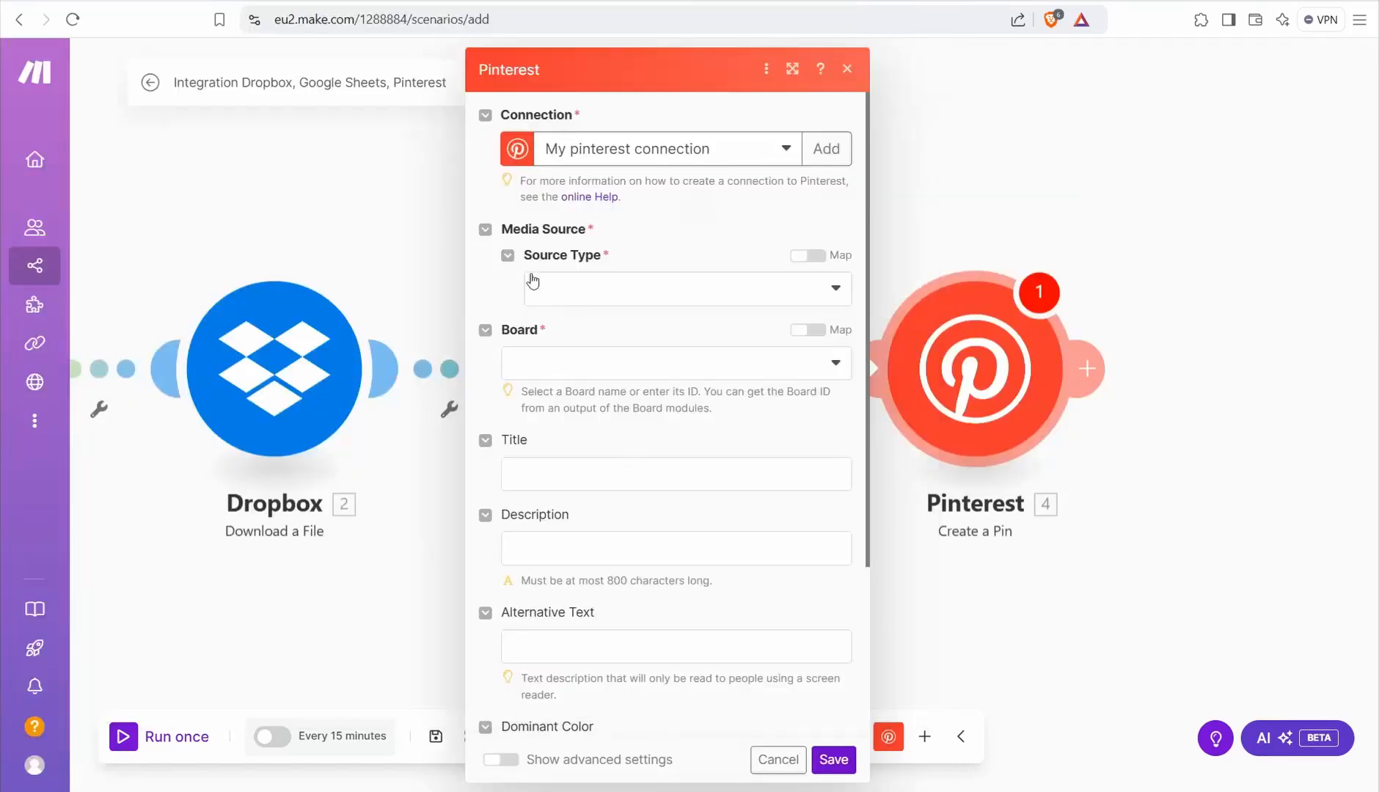
Set the pin's media source type to Image Base64 and its content type to image/png.
{"action": "left_click", "coordinate": [617, 288]}
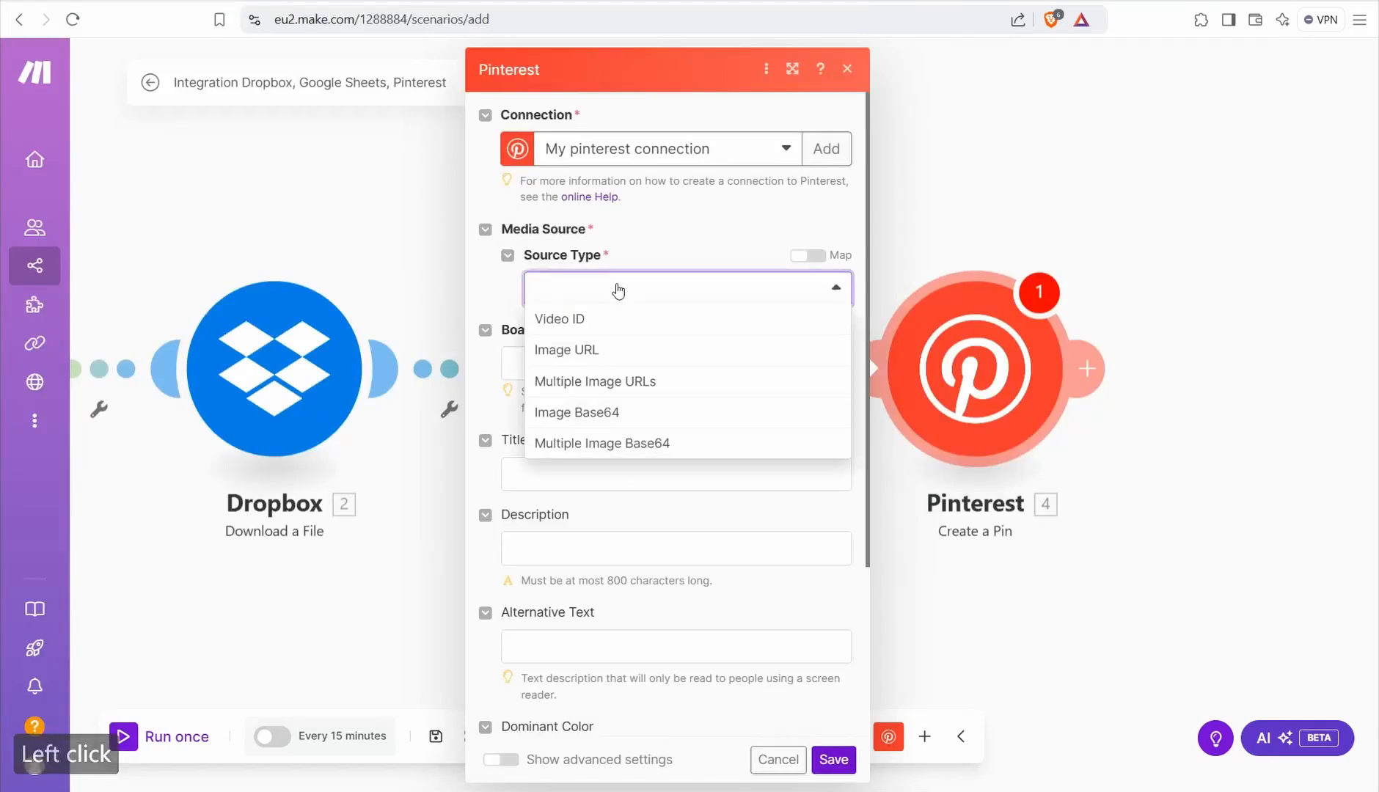
{"action": "left_click", "coordinate": [588, 415]}
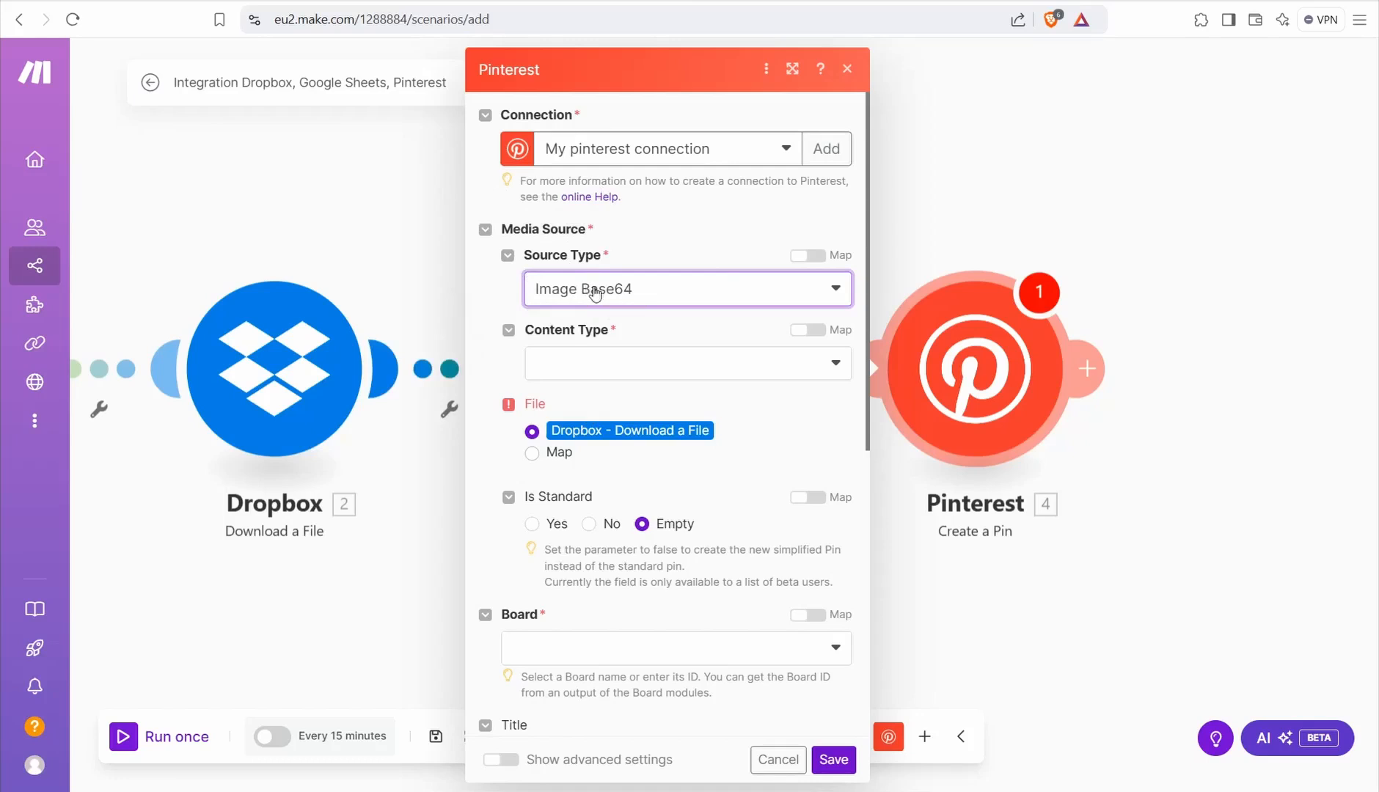
{"action": "left_click", "coordinate": [579, 363]}
{"action": "left_click", "coordinate": [583, 424]}
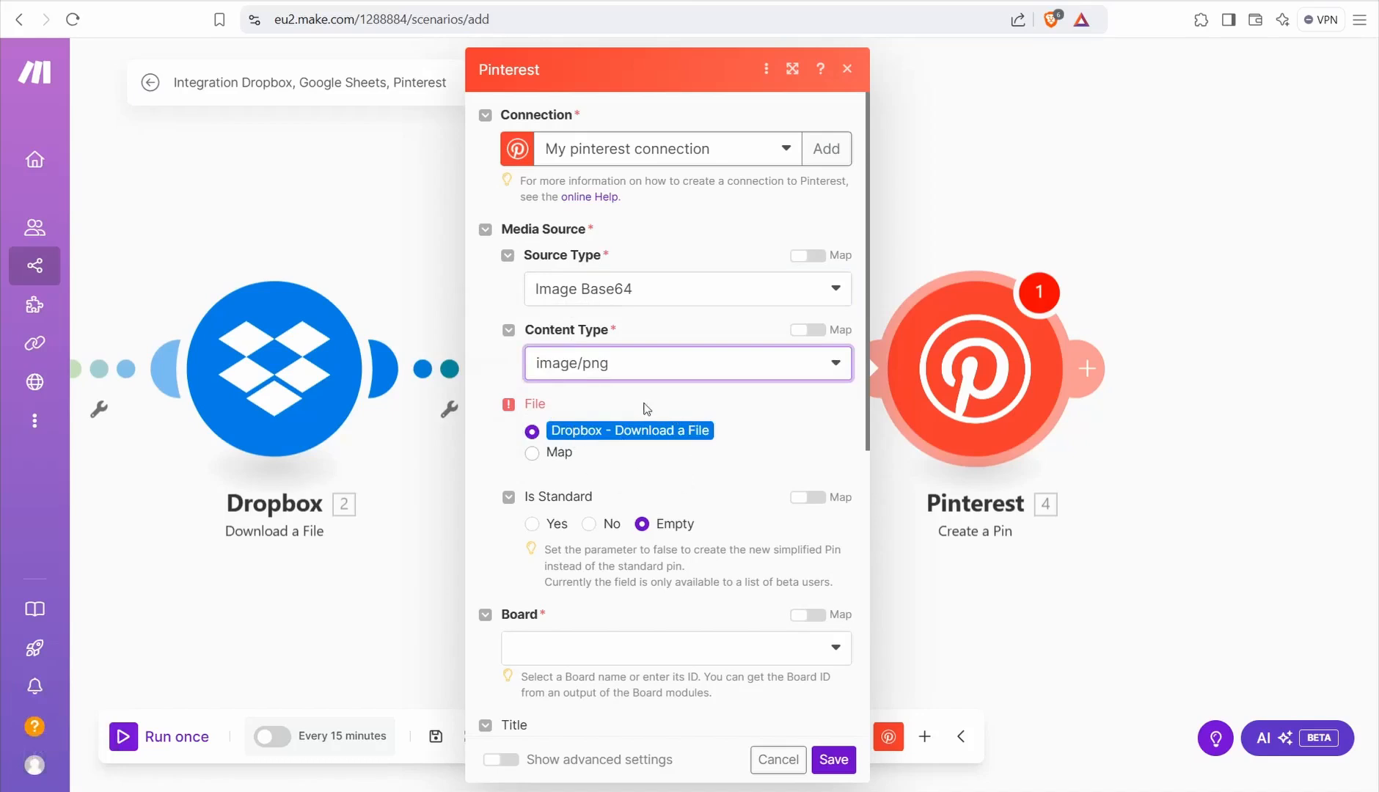
Choose DIY and Crafts as the Pinterest board for the new pins.
{"action": "scroll", "coordinate": [644, 431], "scroll_direction": "down", "scroll_amount": 1}
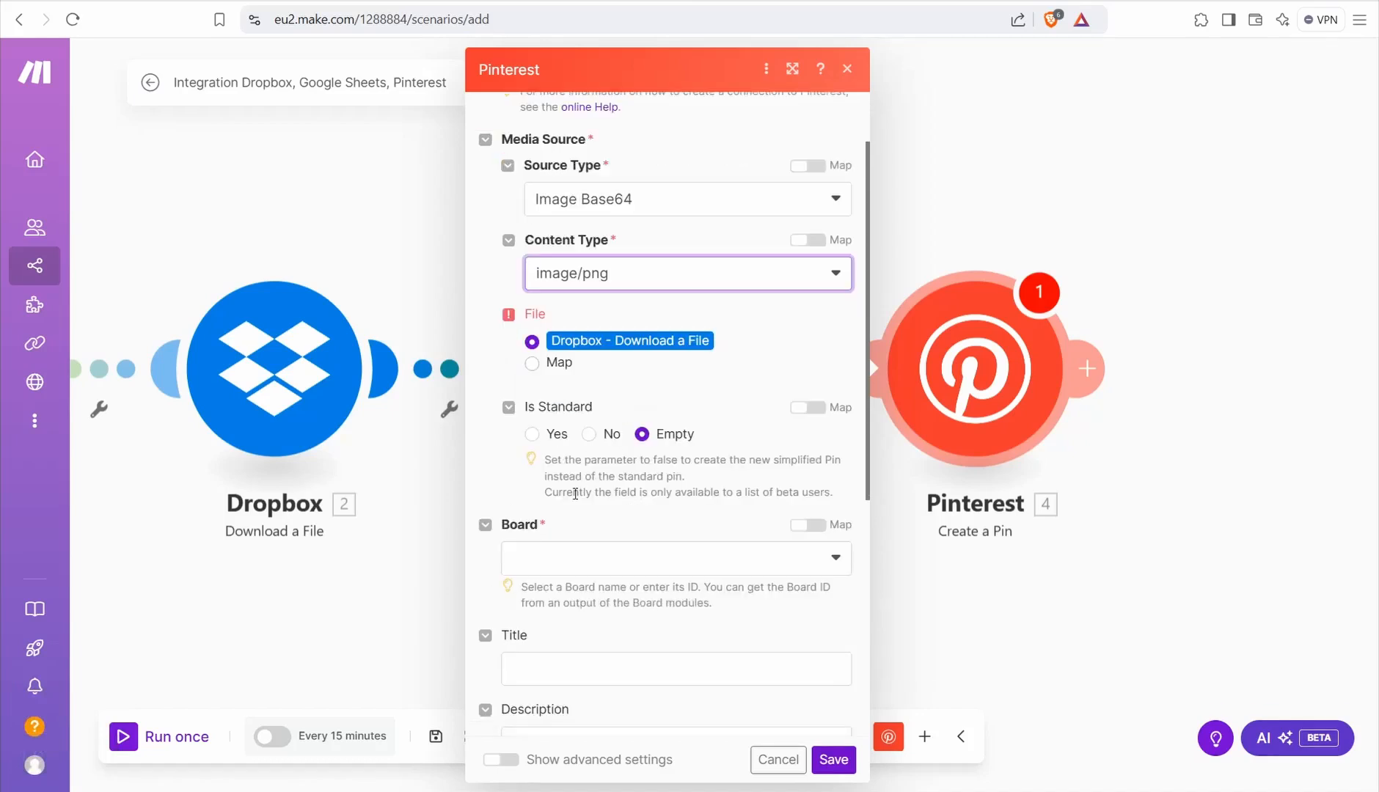
{"action": "scroll", "coordinate": [653, 464], "scroll_direction": "down", "scroll_amount": 1}
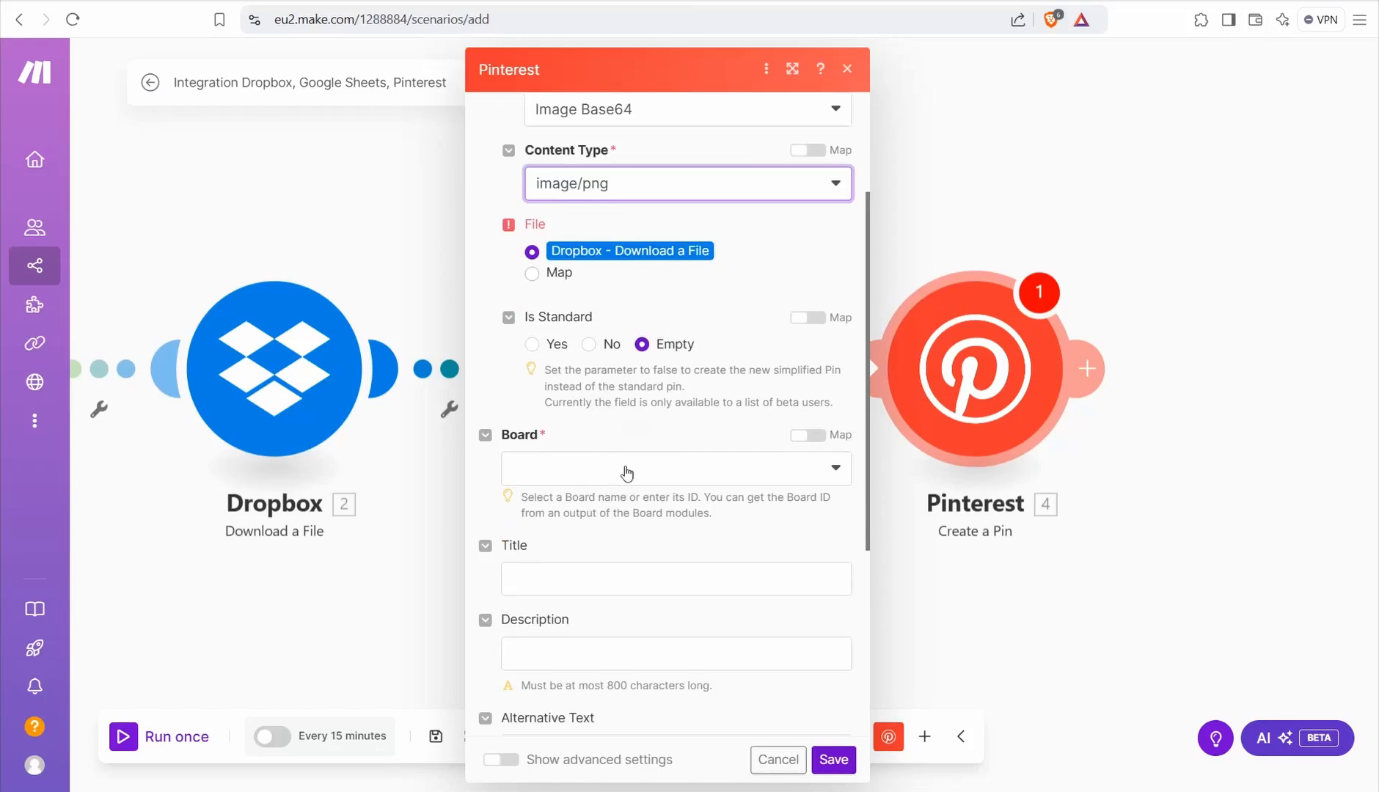
{"action": "left_click", "coordinate": [627, 472]}
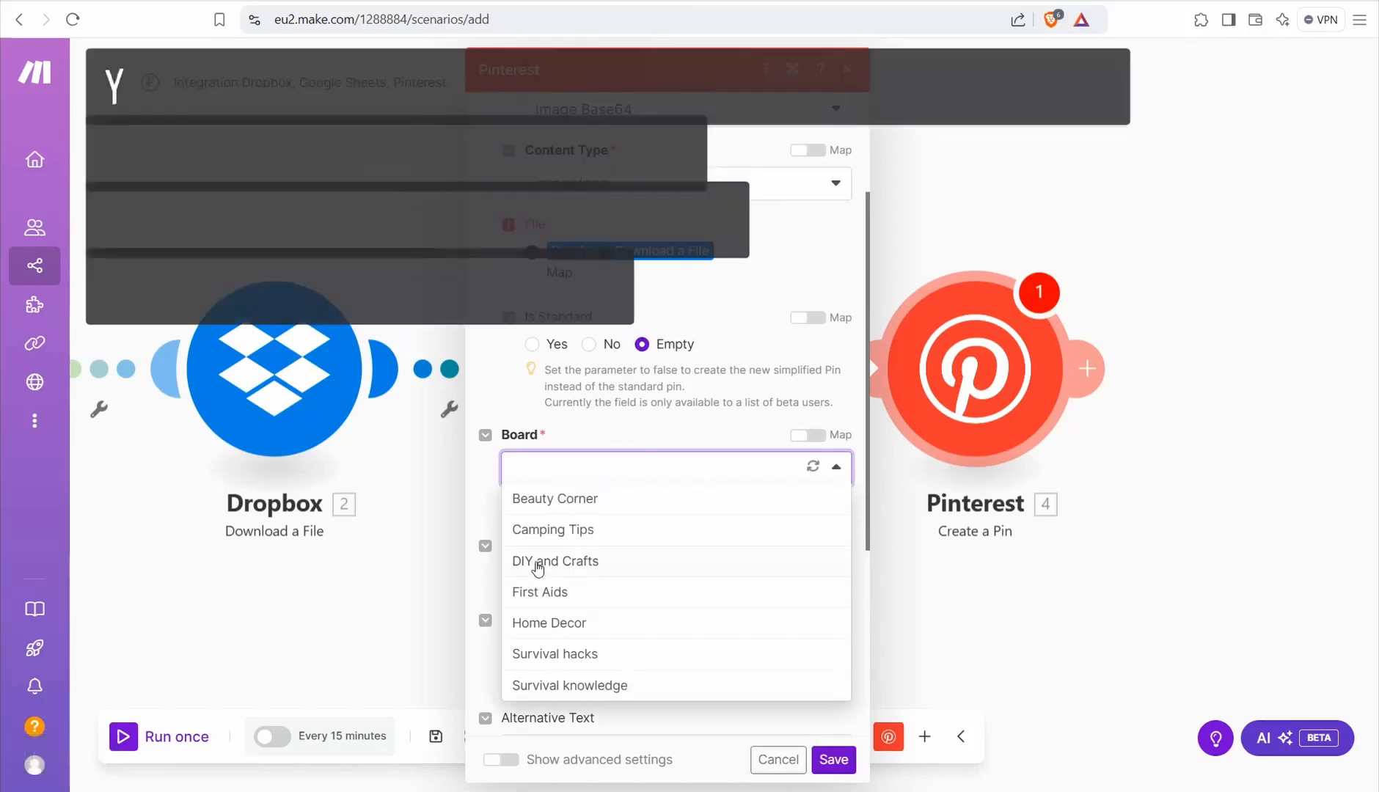
{"action": "left_click", "coordinate": [538, 563]}
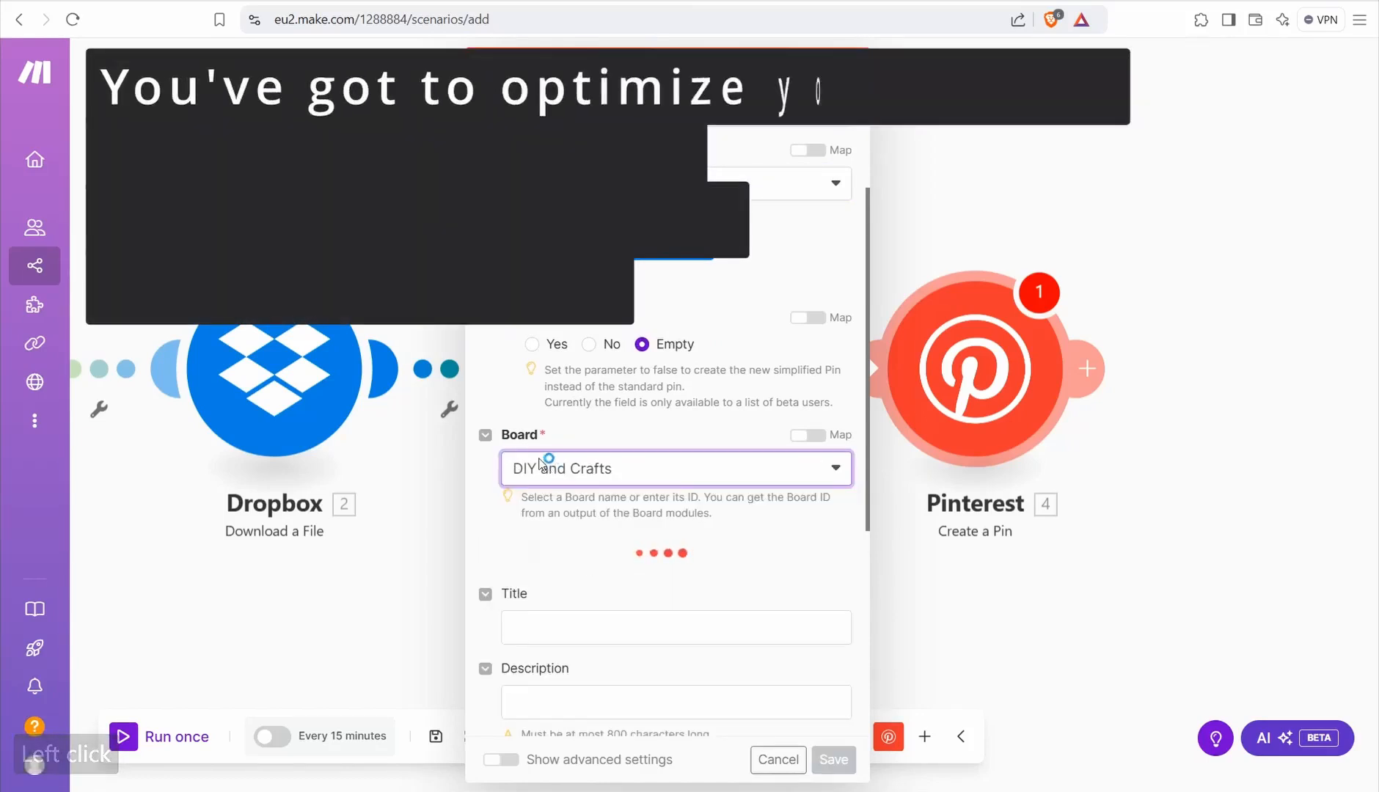
Map the pin's title to the Google Sheets title (B) and its description to desc (C), and save the module.
{"action": "scroll", "coordinate": [549, 513], "scroll_direction": "down", "scroll_amount": 1}
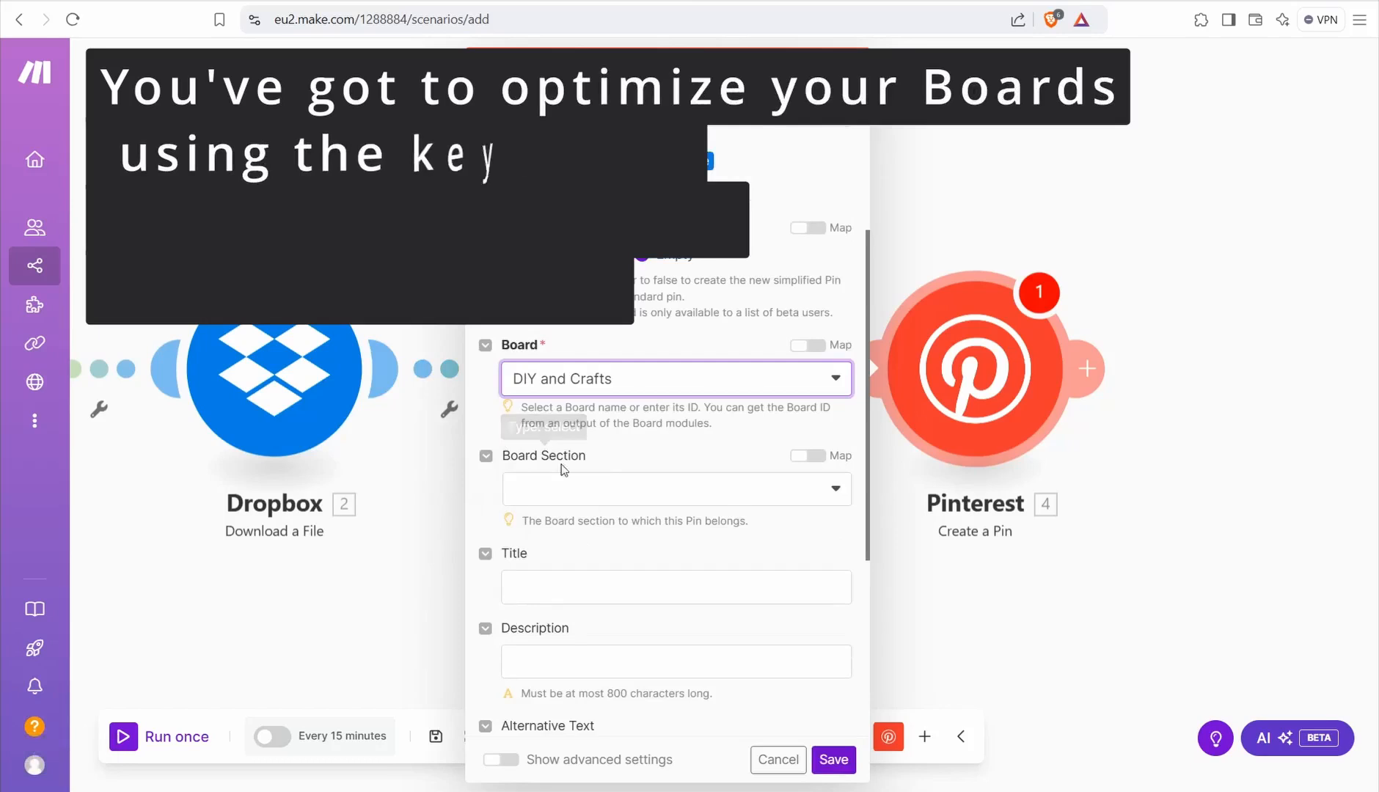
{"action": "scroll", "coordinate": [561, 469], "scroll_direction": "down", "scroll_amount": 2}
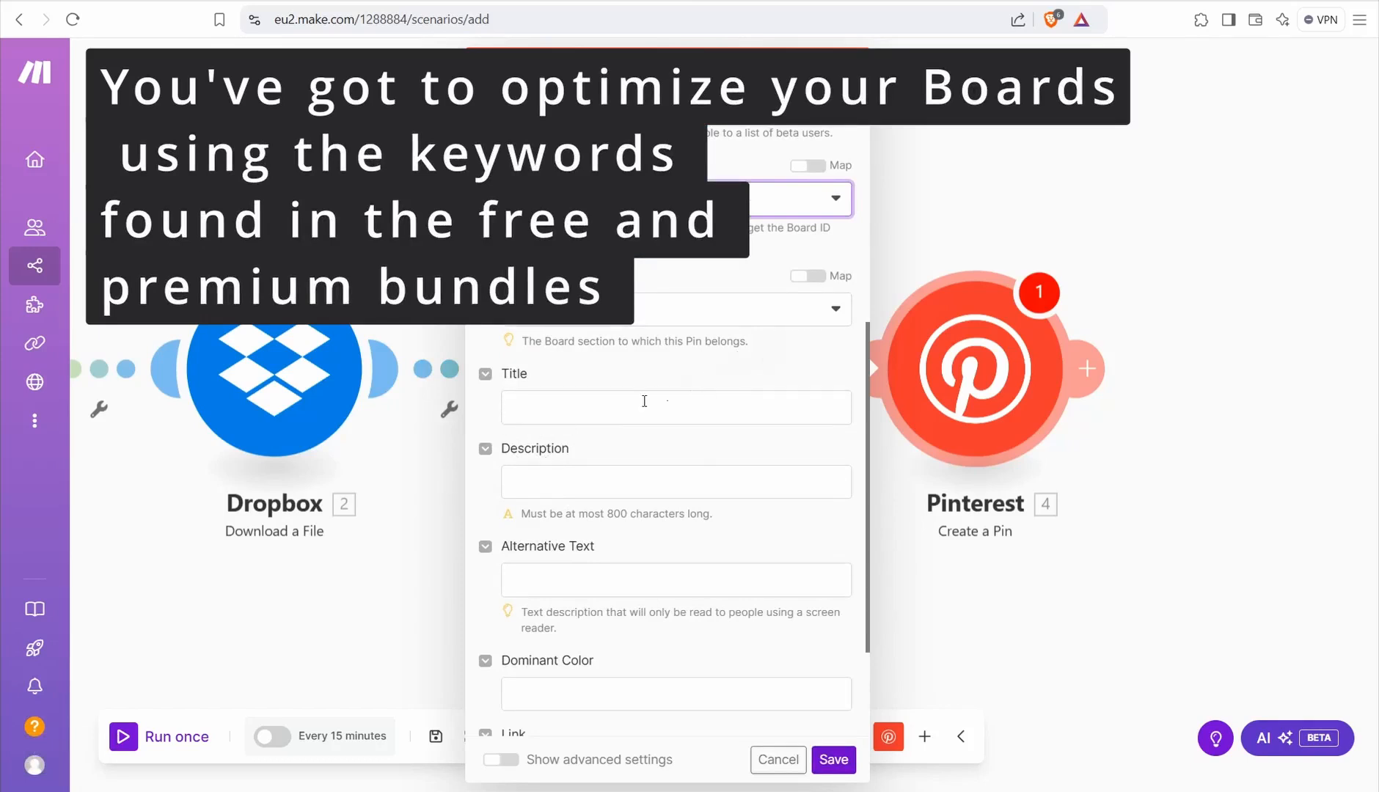
{"action": "left_click", "coordinate": [553, 406]}
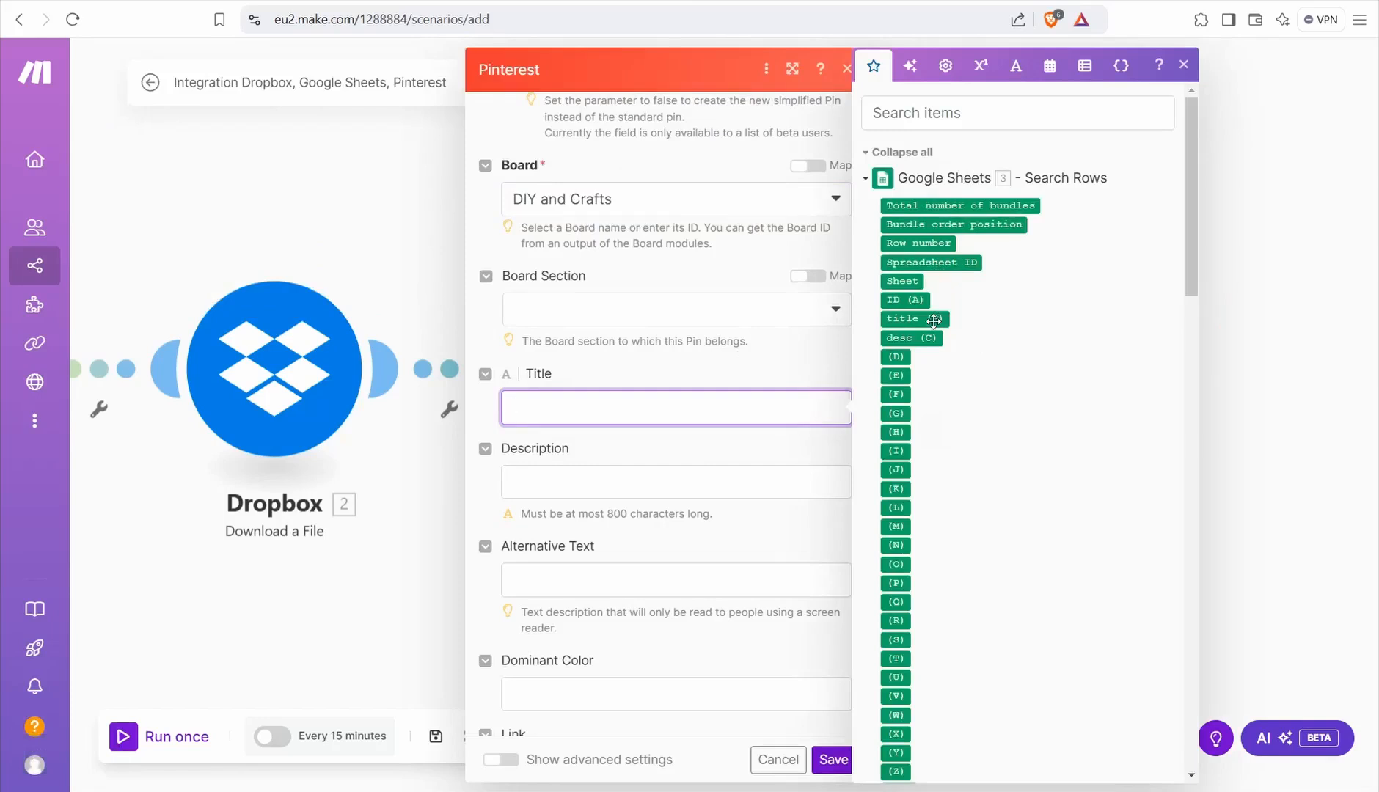
{"action": "mouse_move", "coordinate": [912, 320]}
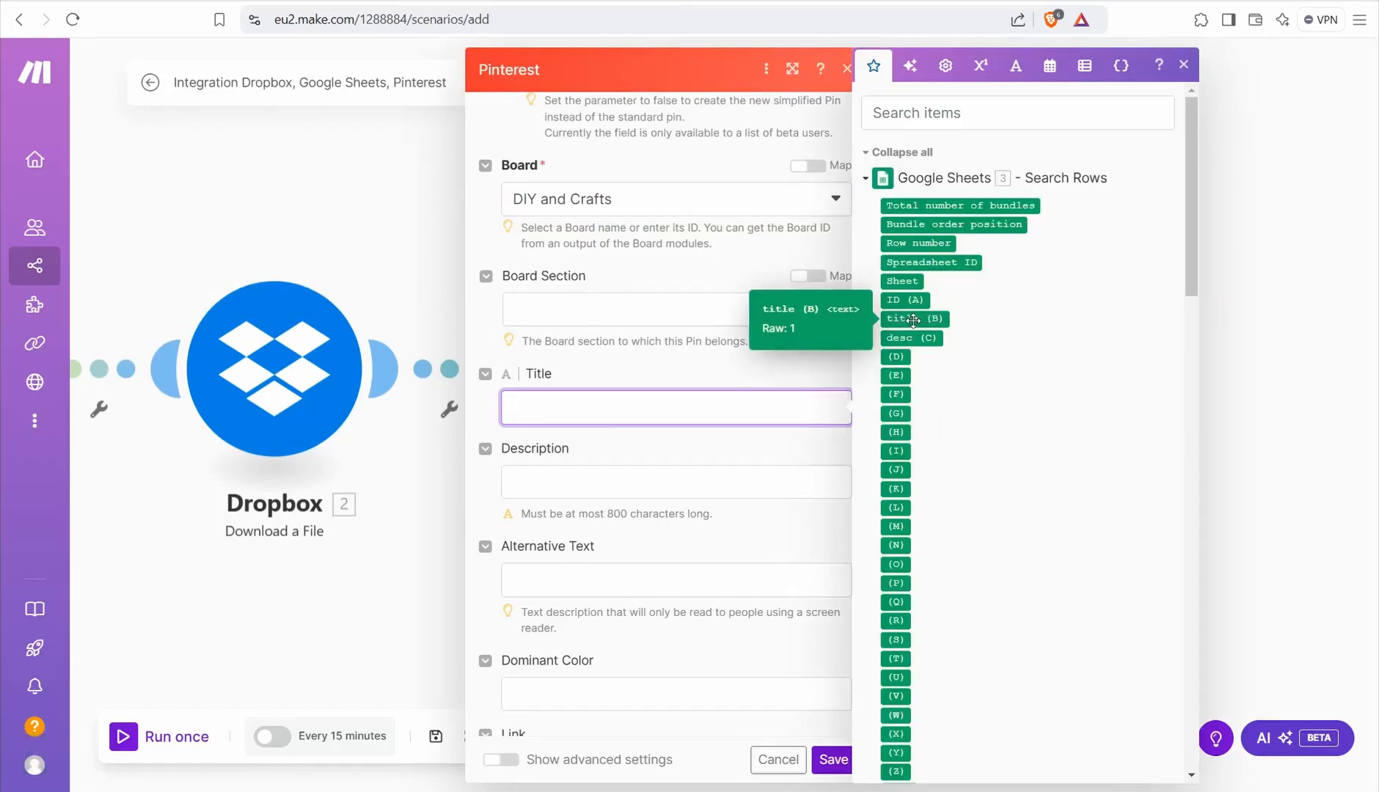
{"action": "left_click", "coordinate": [914, 319]}
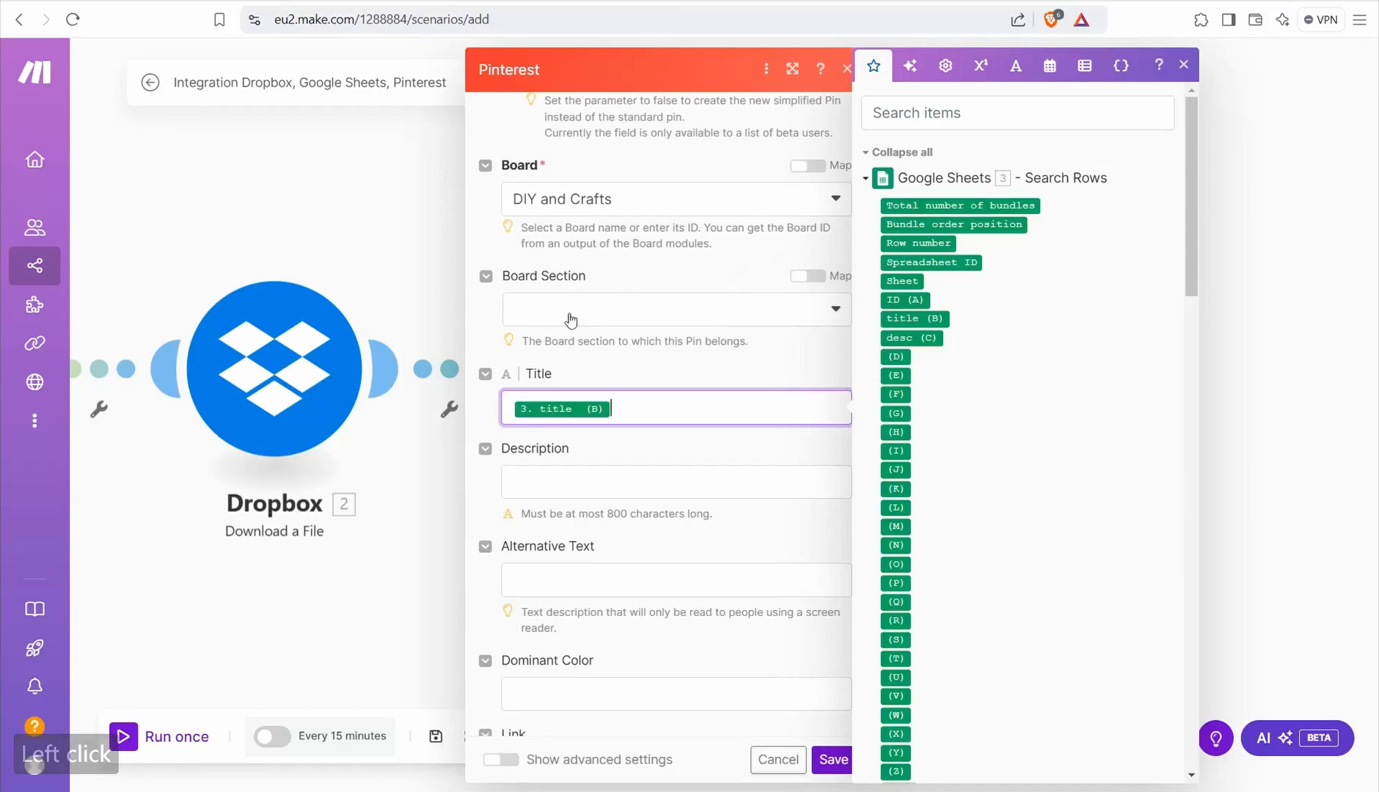
{"action": "left_click", "coordinate": [553, 476]}
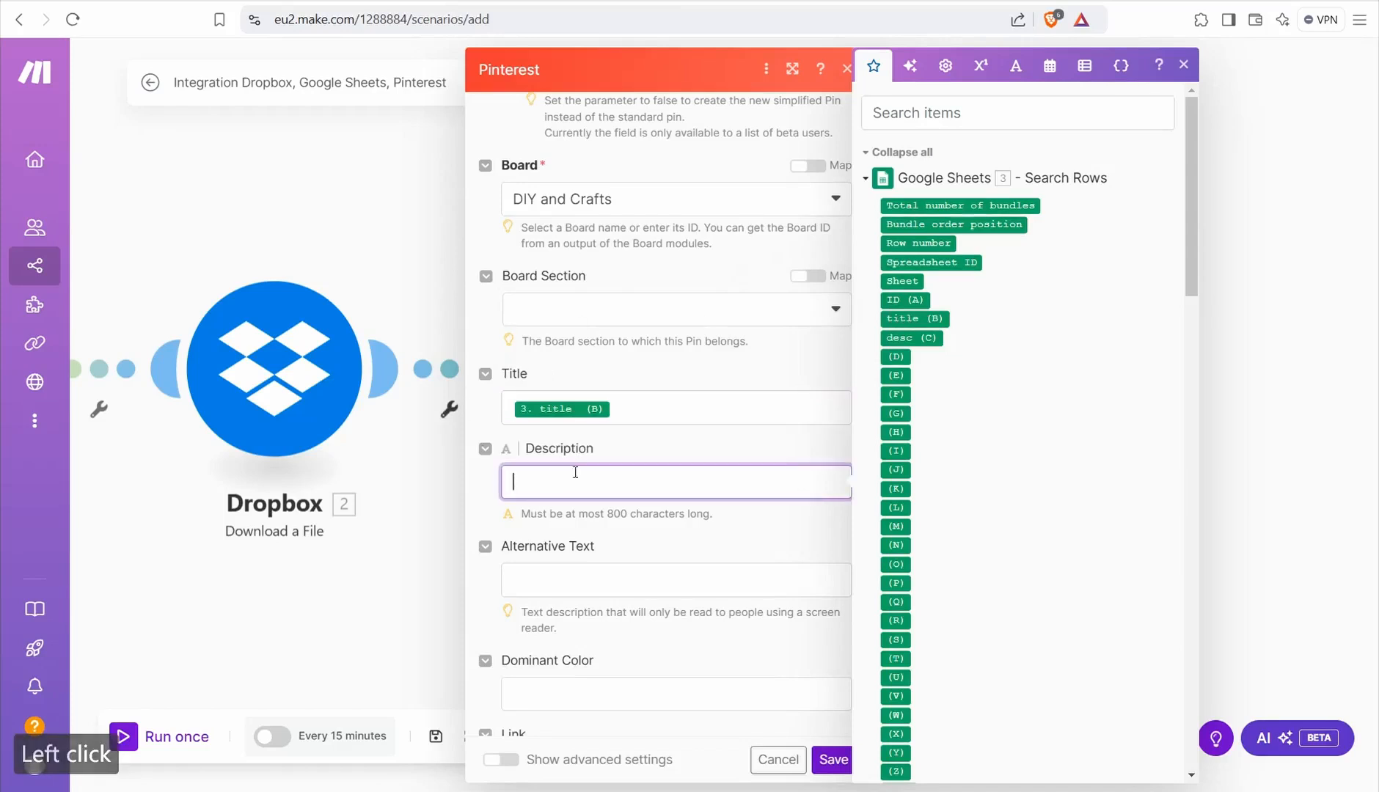
{"action": "left_click", "coordinate": [902, 337]}
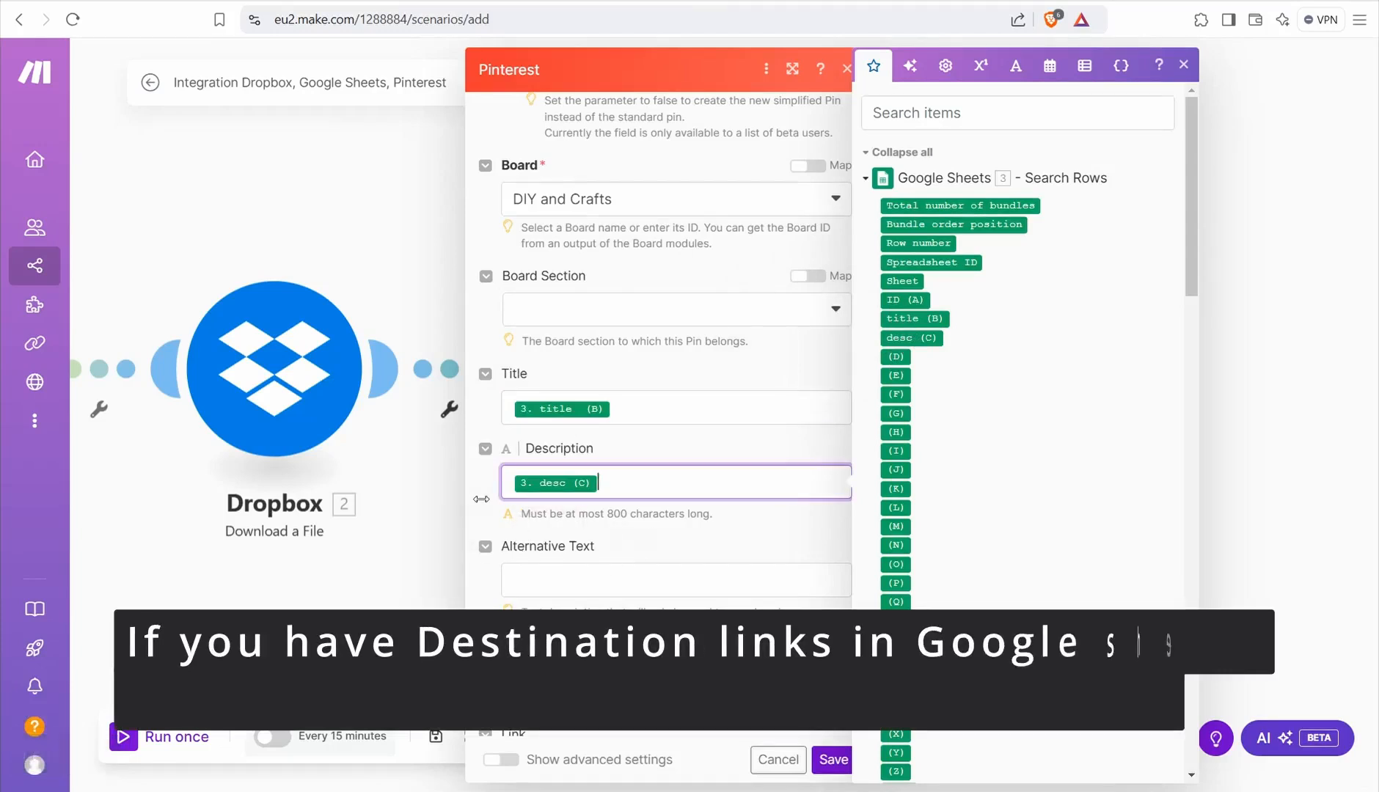
{"action": "scroll", "coordinate": [528, 477], "scroll_direction": "down", "scroll_amount": 2}
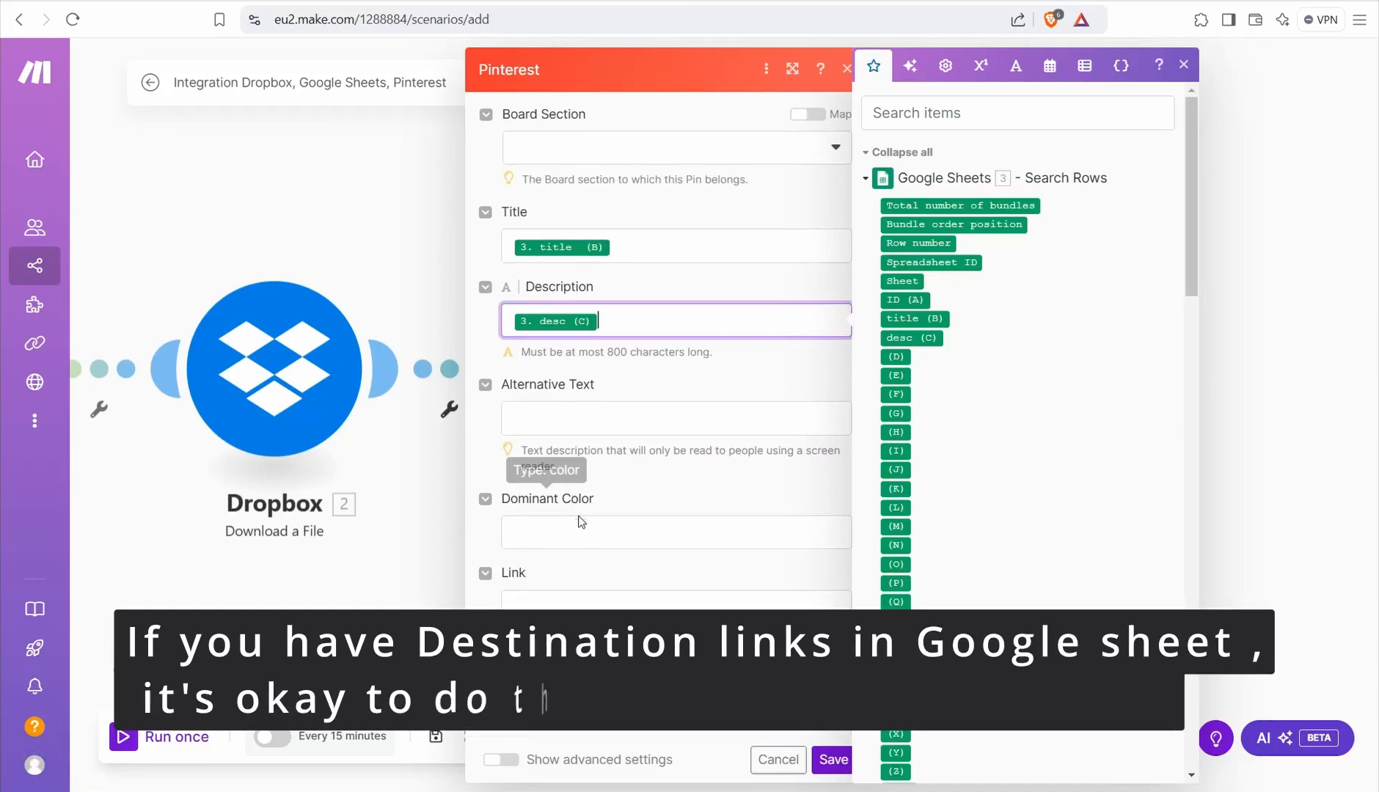
{"action": "left_click", "coordinate": [831, 759]}
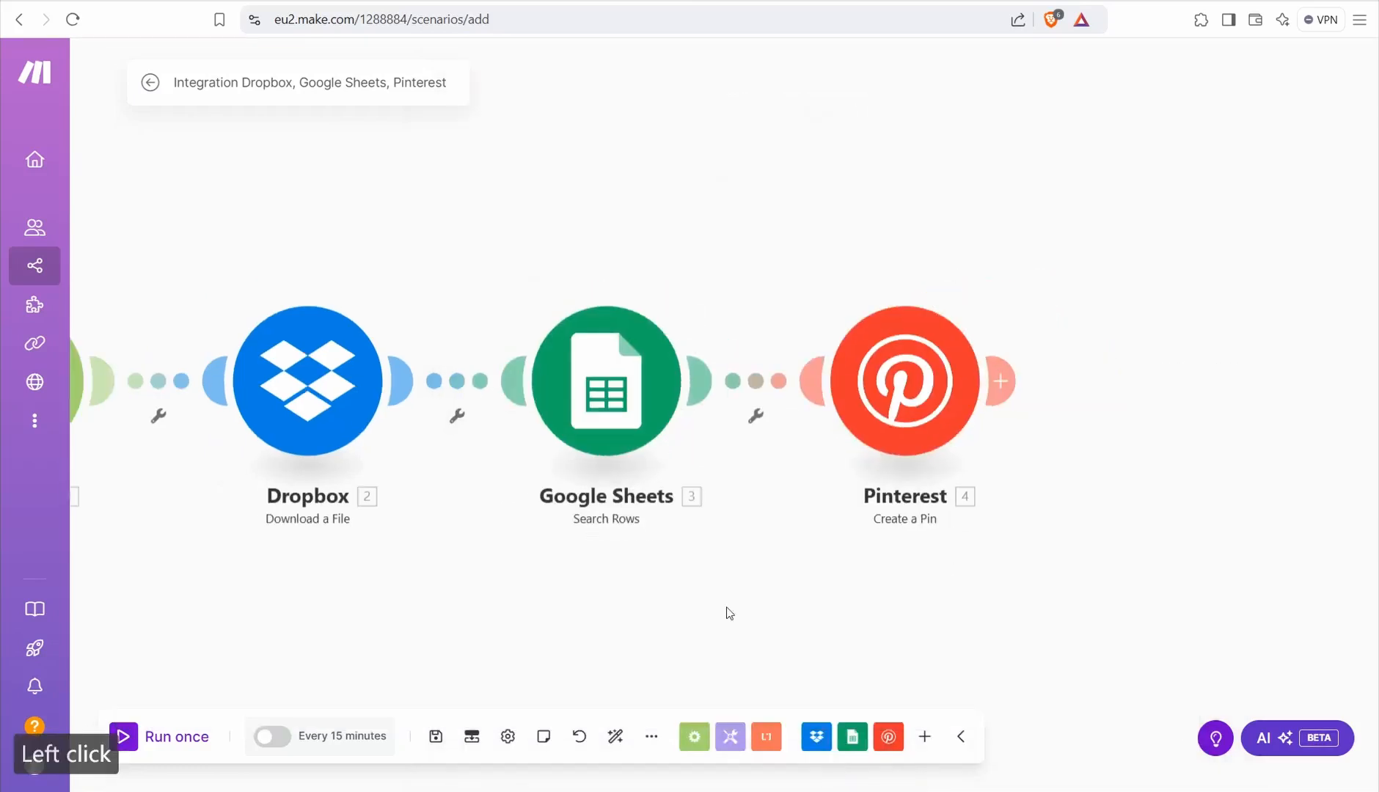
Save the scenario and, after checking its schedule setting without changing it, run it once.
{"action": "left_click", "coordinate": [436, 737]}
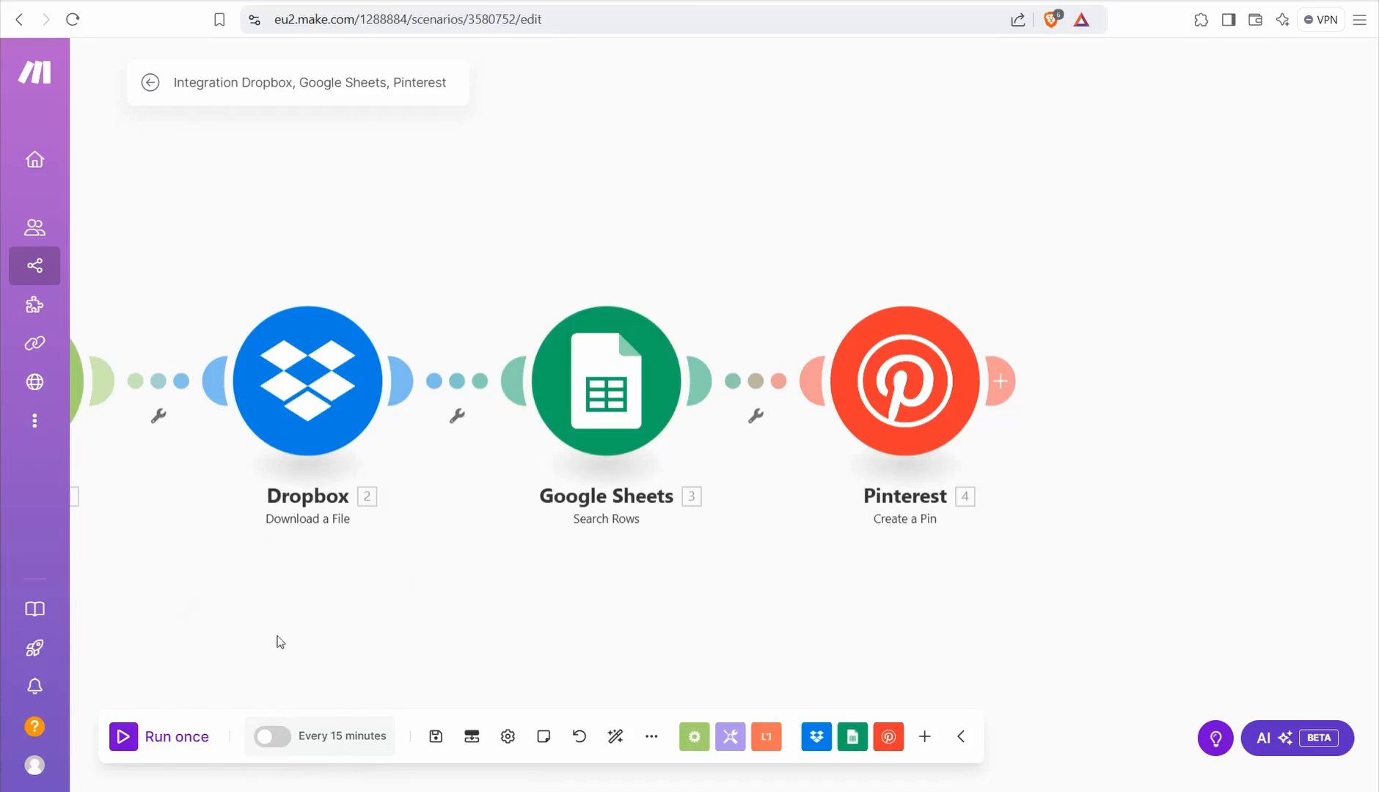
{"action": "left_click", "coordinate": [342, 735]}
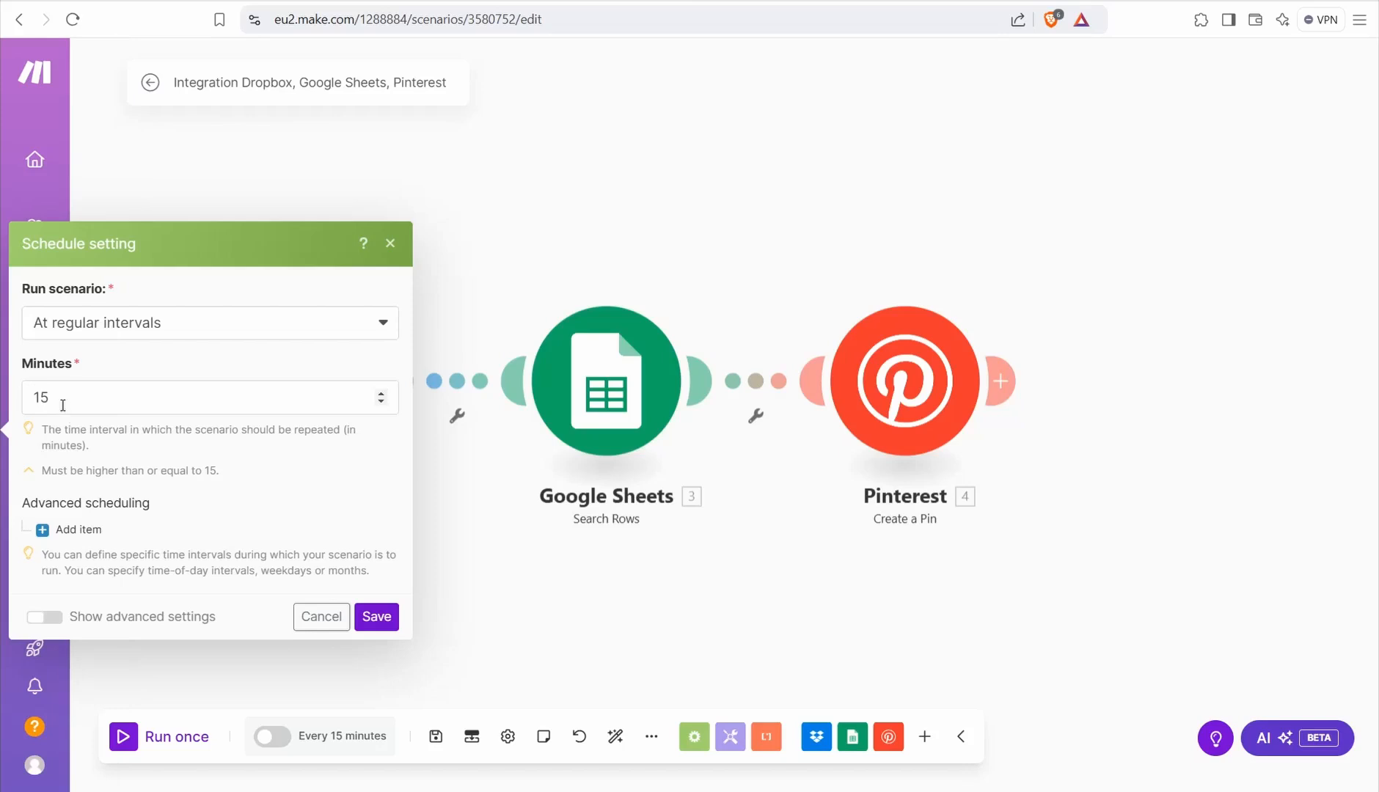
{"action": "left_click", "coordinate": [322, 616]}
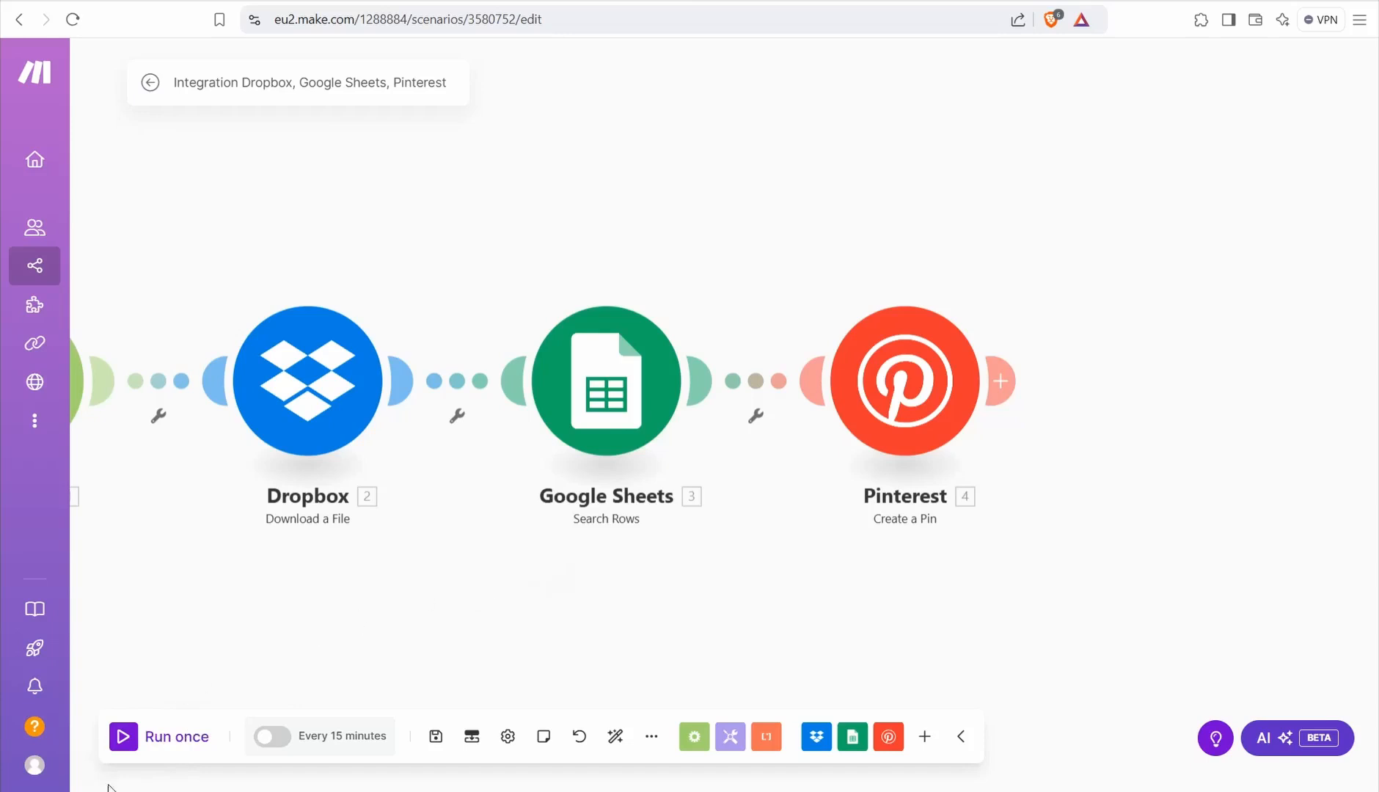
{"action": "left_click", "coordinate": [157, 738]}
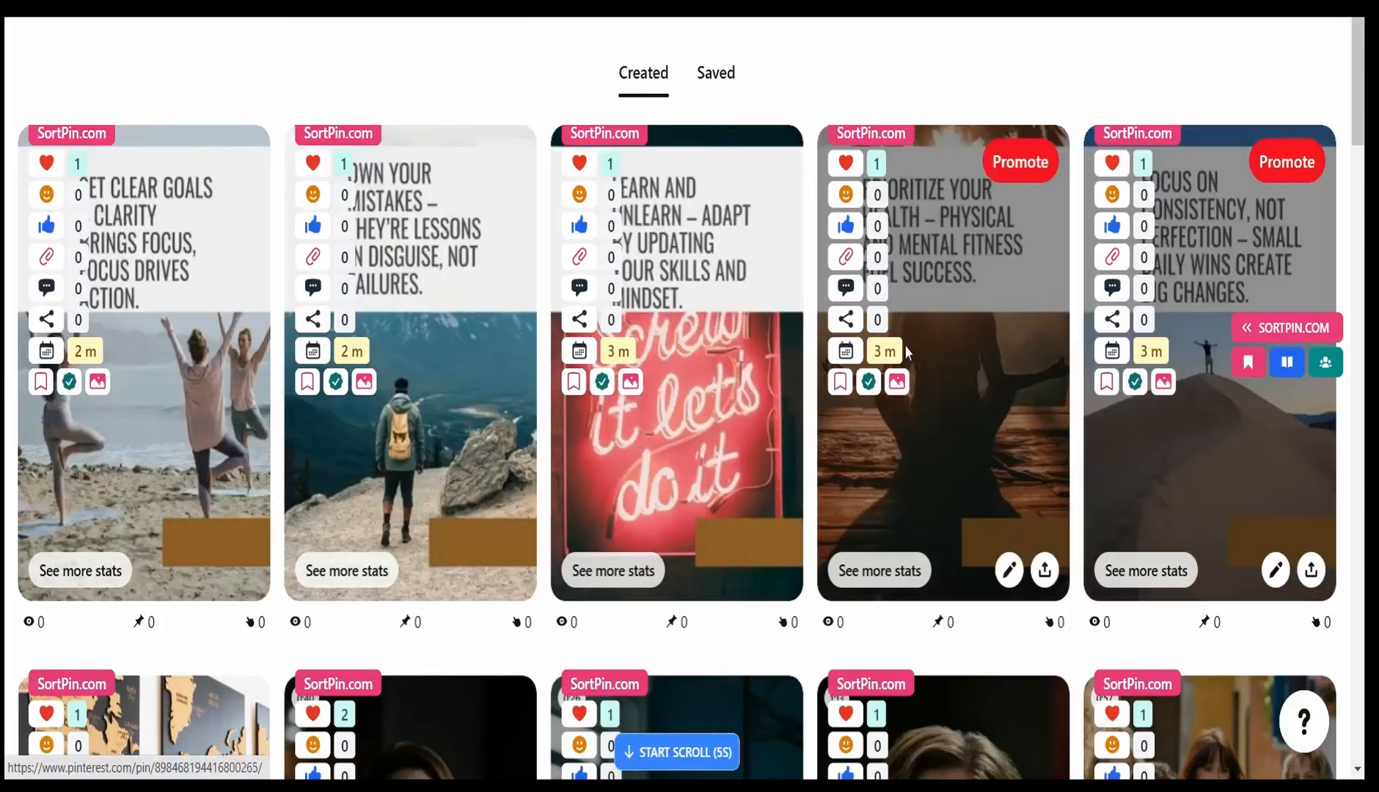
On Pinterest, open the created "Prioritize your health" pin and examine its image, title and full description.
{"action": "left_click", "coordinate": [969, 431]}
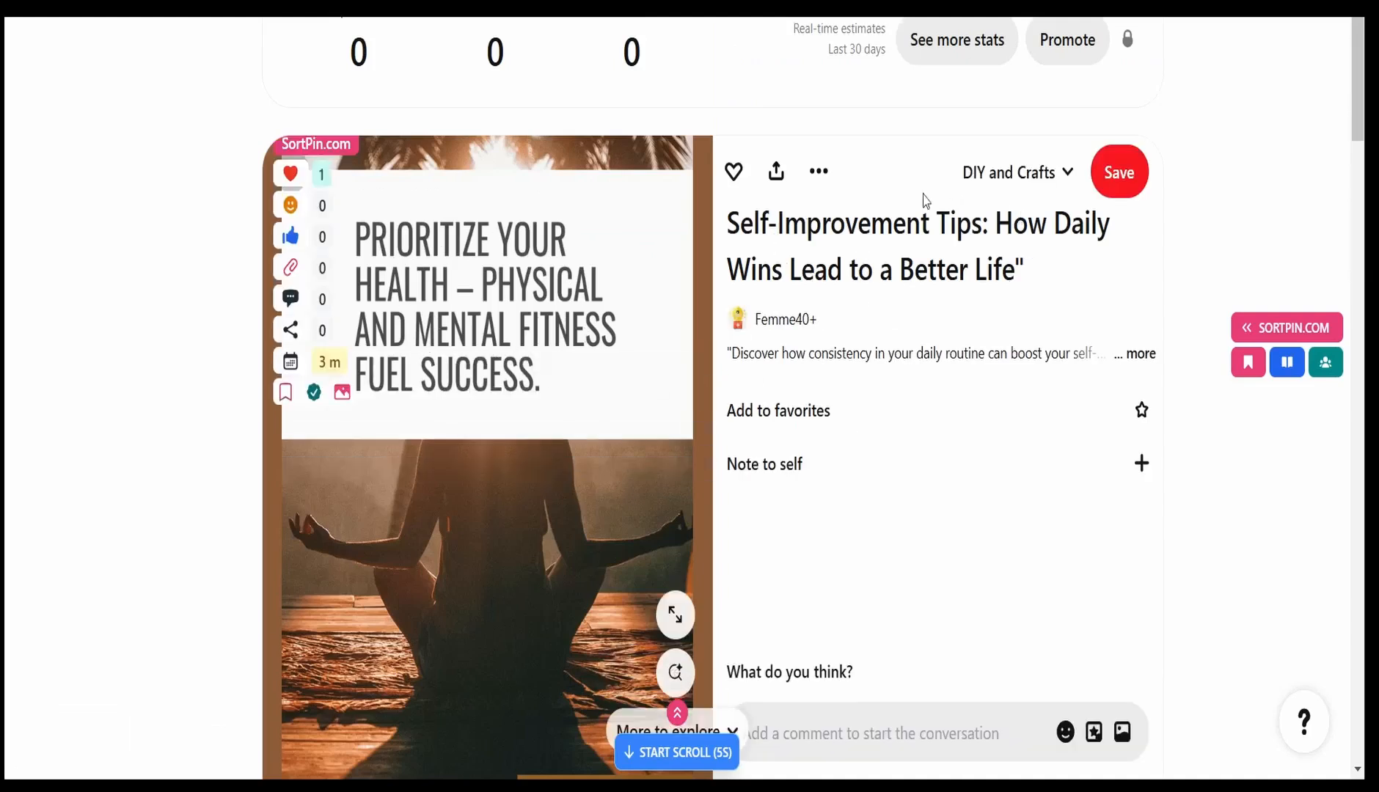
{"action": "left_click", "coordinate": [1135, 354]}
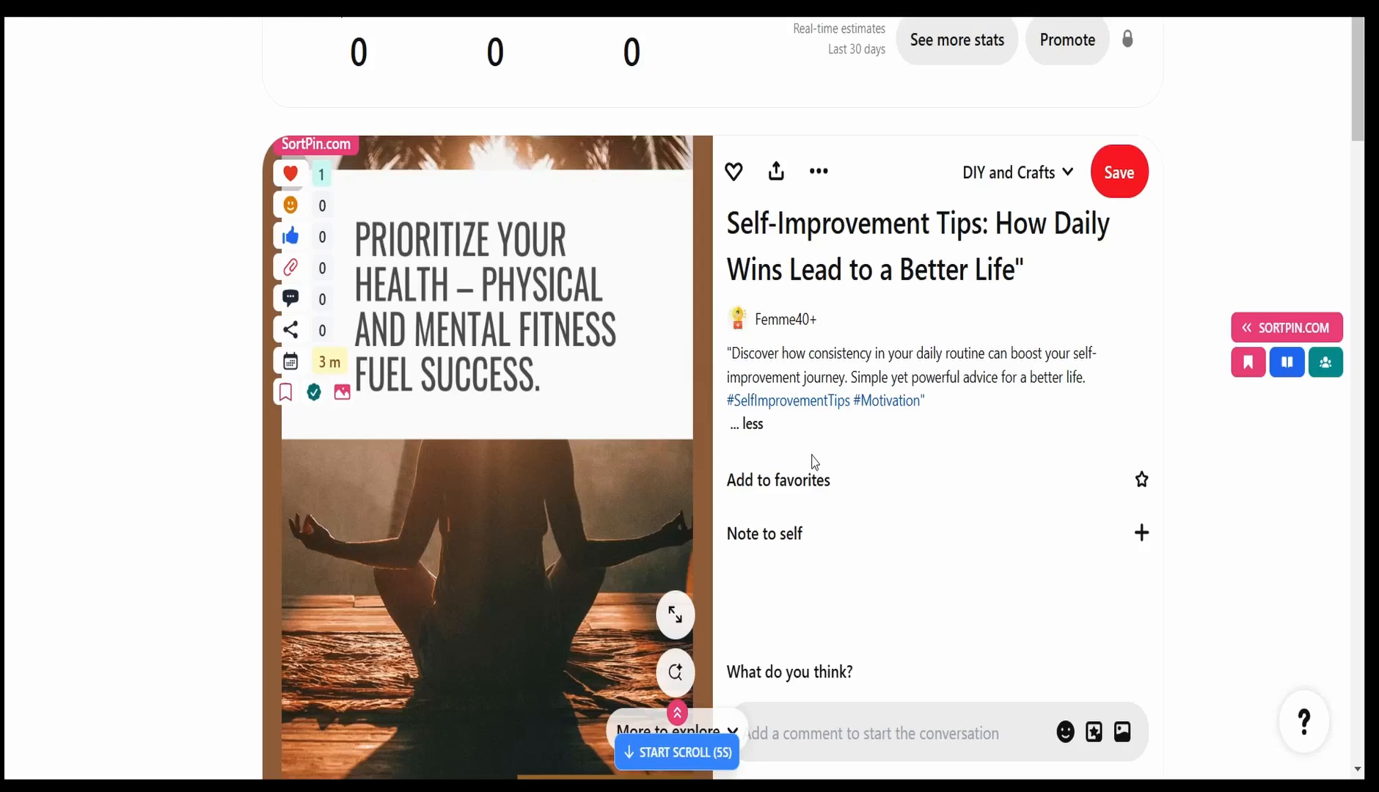
{"action": "scroll", "coordinate": [799, 382], "scroll_direction": "down", "scroll_amount": 3}
{"action": "scroll", "coordinate": [595, 289], "scroll_direction": "up", "scroll_amount": 2}
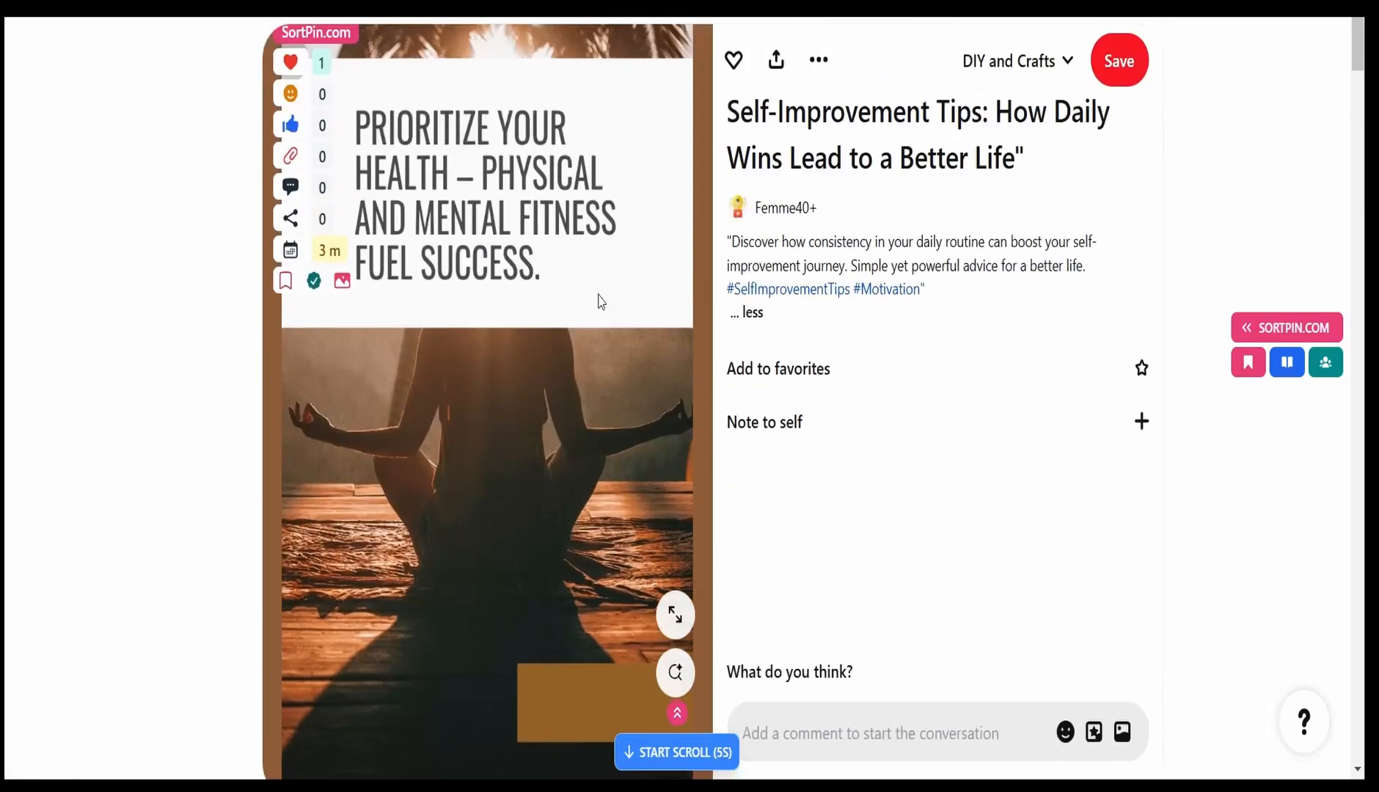